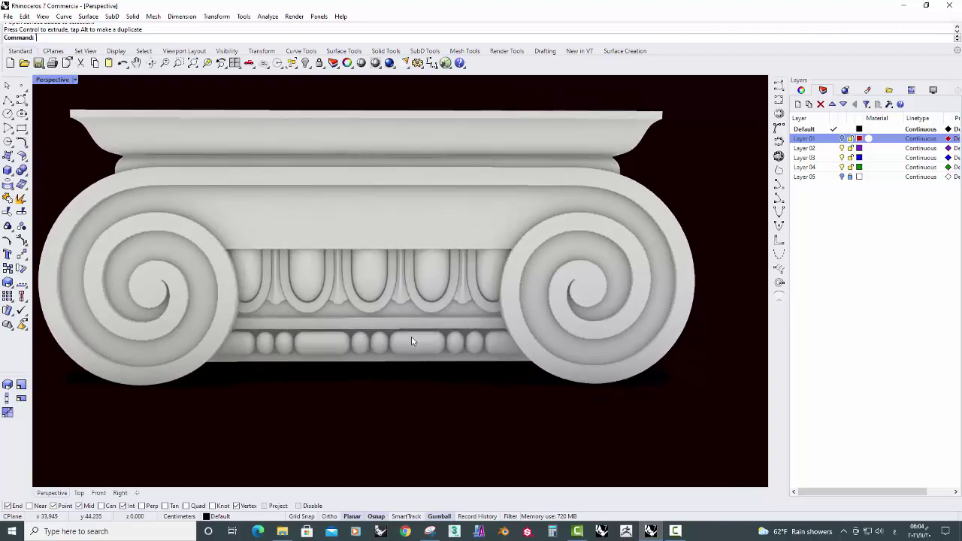
Zoom out and nudge the view so the Front viewport shows the carved Ionic capital reference photo.
scroll(398, 401, down, 2)
right_drag(397, 402, 410, 402)
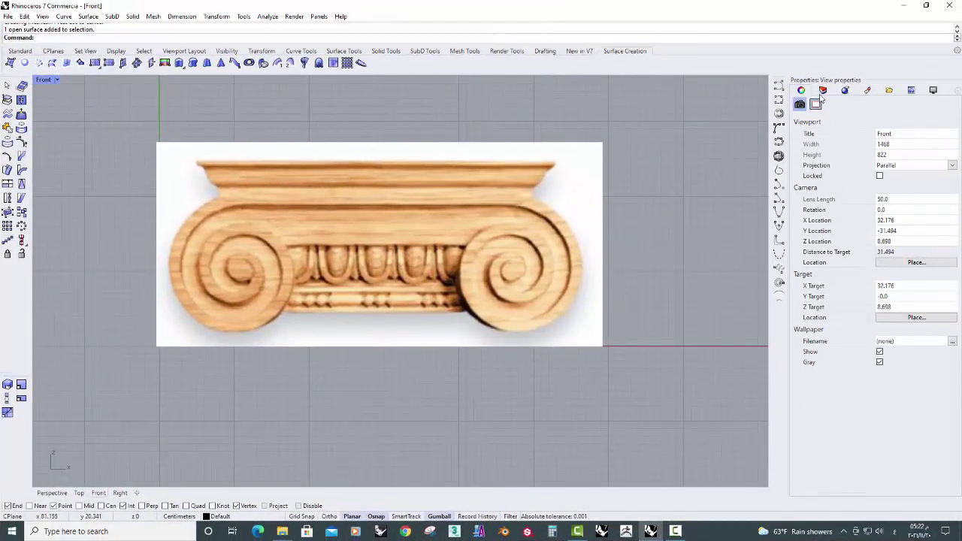
Give the reference picture about 36% object transparency in its material properties.
click(822, 91)
click(801, 91)
click(816, 104)
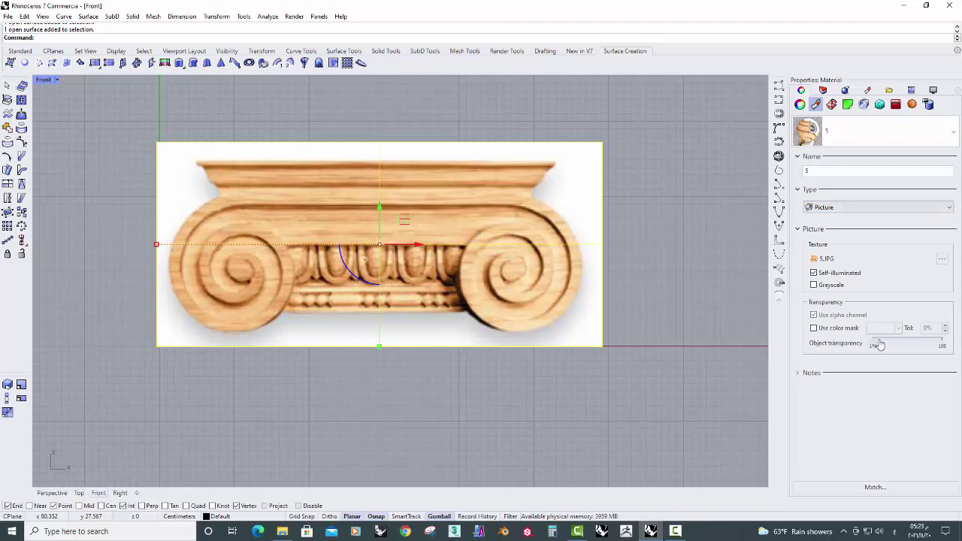
click(901, 345)
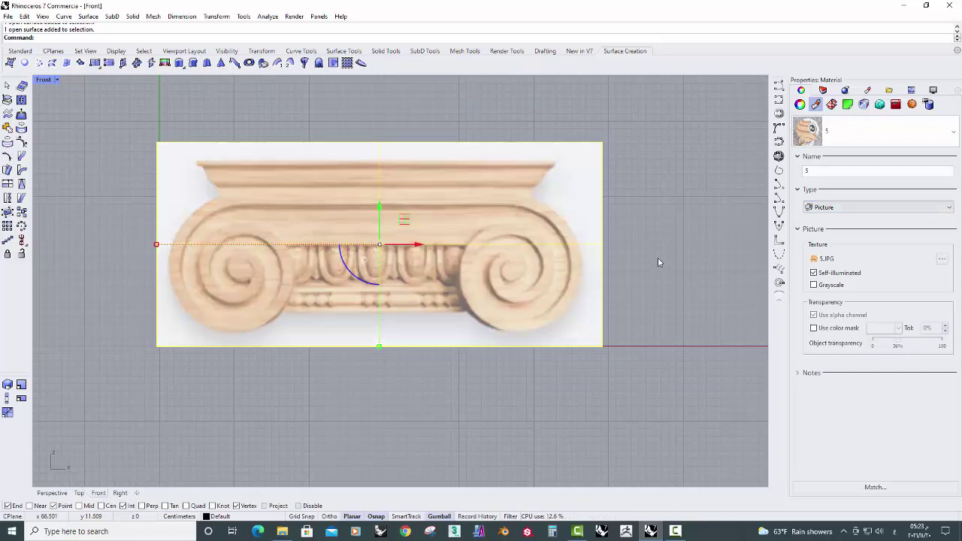
Move the reference picture onto Layer 05 and recentre it in the view.
click(823, 91)
right_click(827, 178)
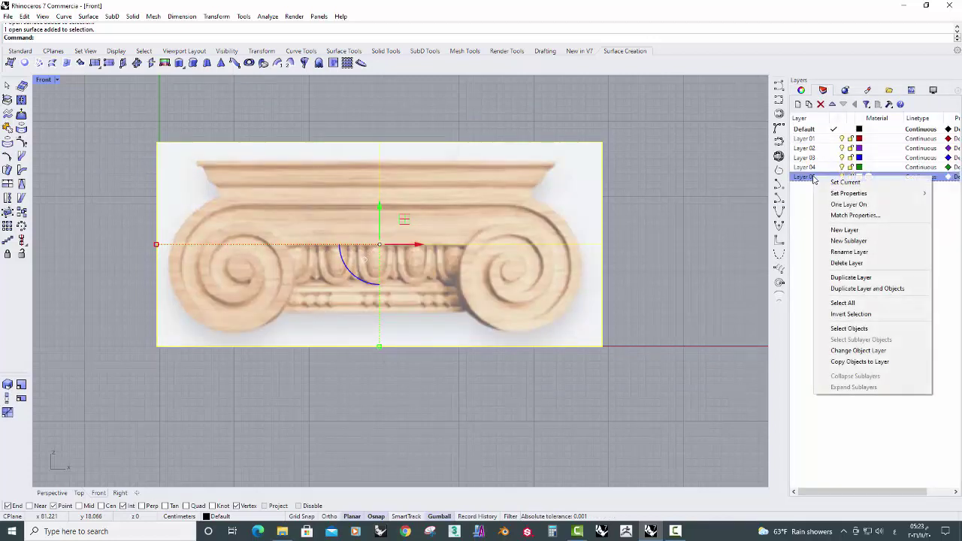
click(841, 348)
right_drag(412, 314, 374, 314)
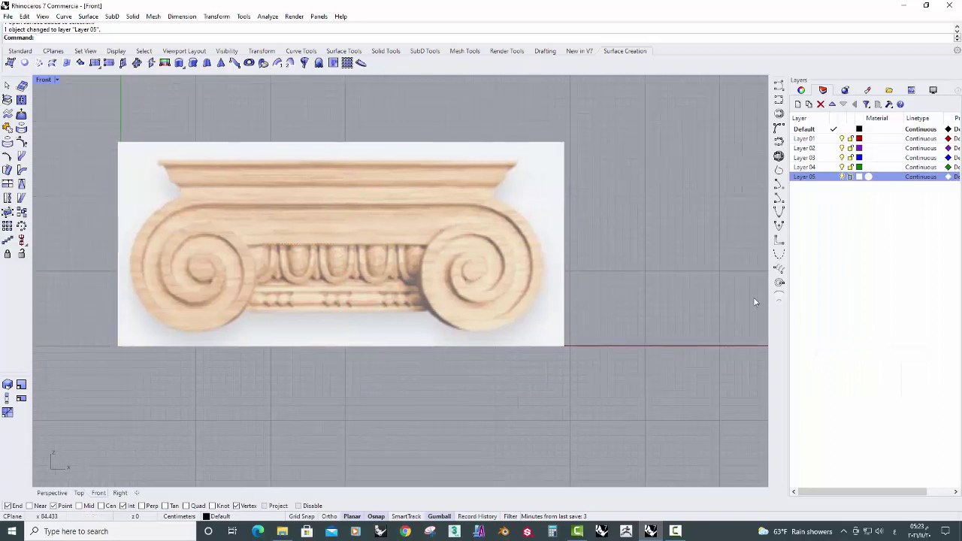
Draw a spiral centred on the right volute's eye, setting its two radii.
click(779, 283)
scroll(485, 269, up, 2)
scroll(486, 263, up, 3)
click(486, 261)
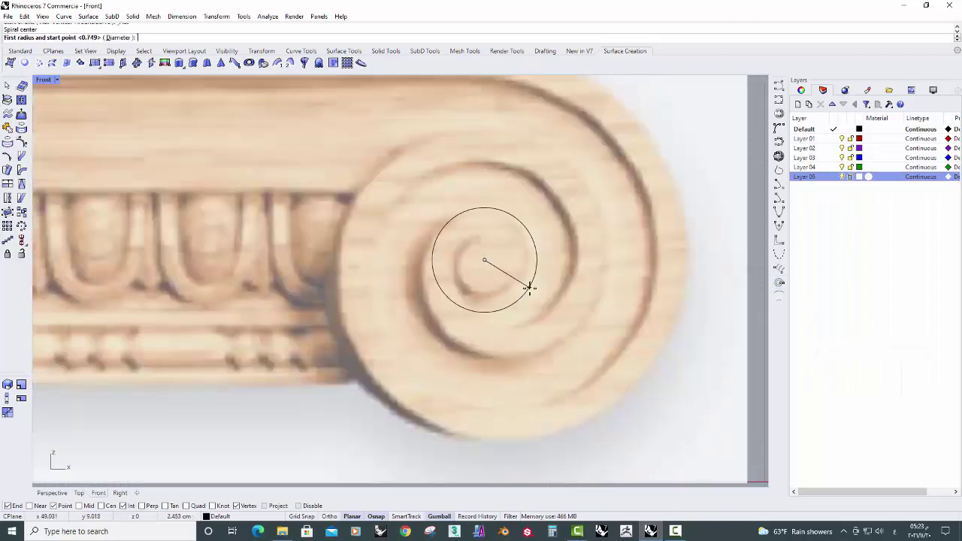
click(526, 286)
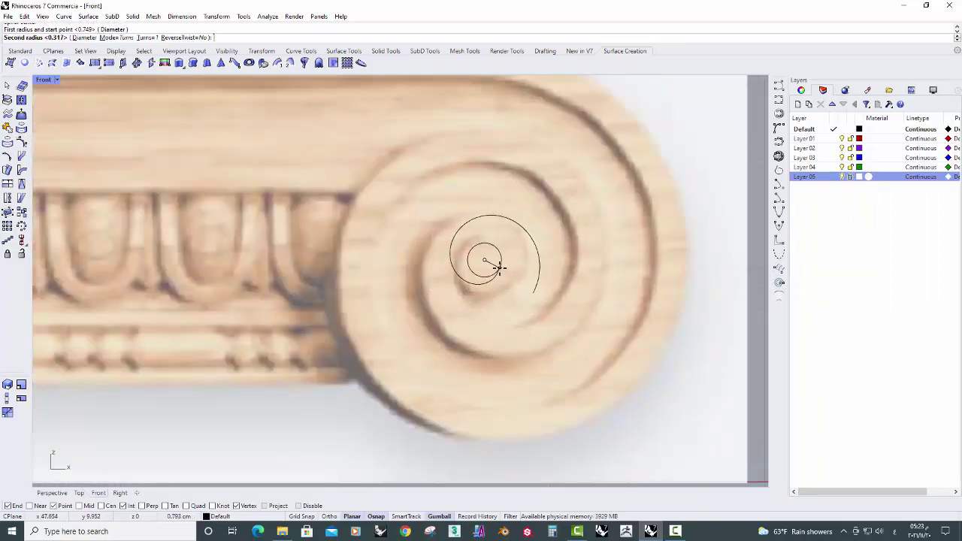
click(498, 267)
click(535, 288)
Try a mirrored copy and delete it, then rotate the spiral about 90° to match the inner curl.
click(256, 52)
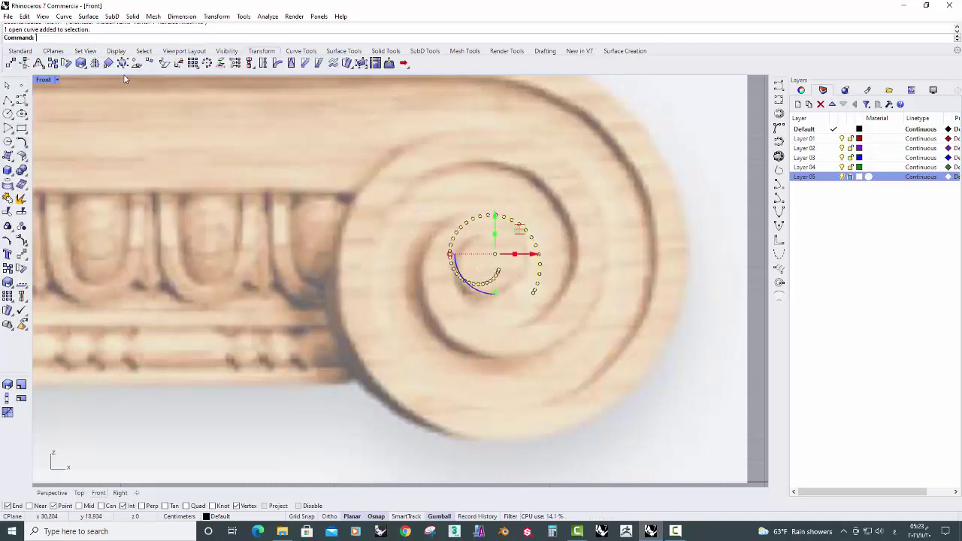
click(94, 63)
click(494, 253)
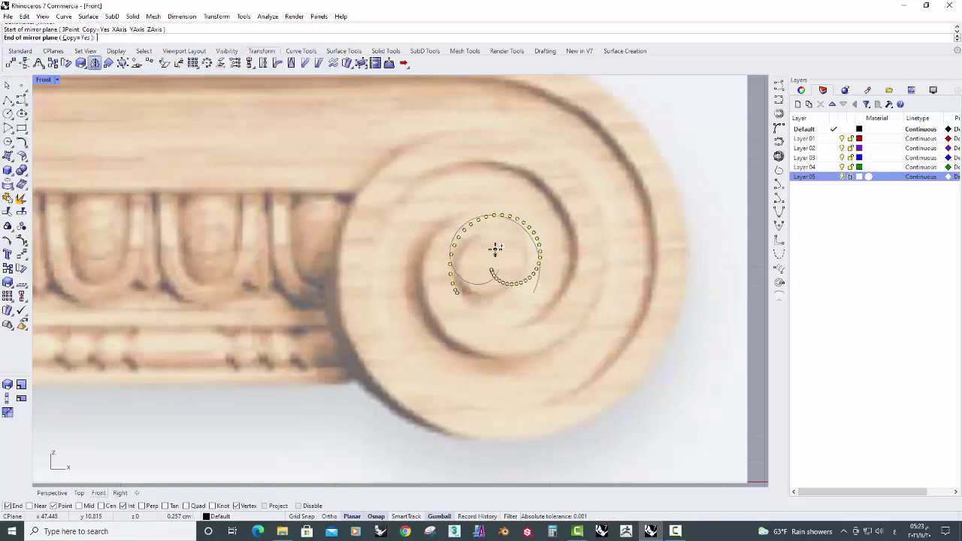
click(495, 248)
key(Delete)
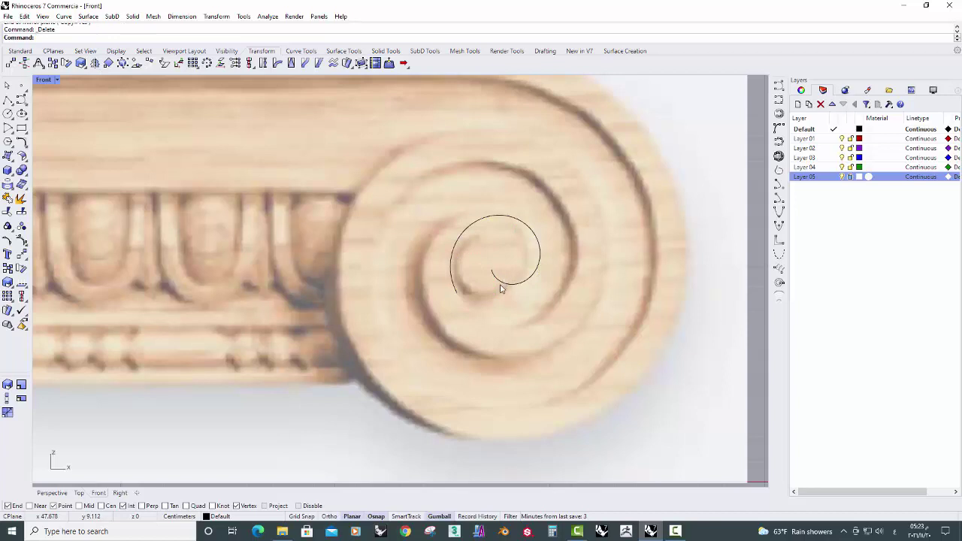
click(501, 288)
mouse_move(485, 293)
mouse_down()
mouse_move(502, 250)
mouse_move(513, 273)
mouse_up()
scroll(502, 250, up, 1)
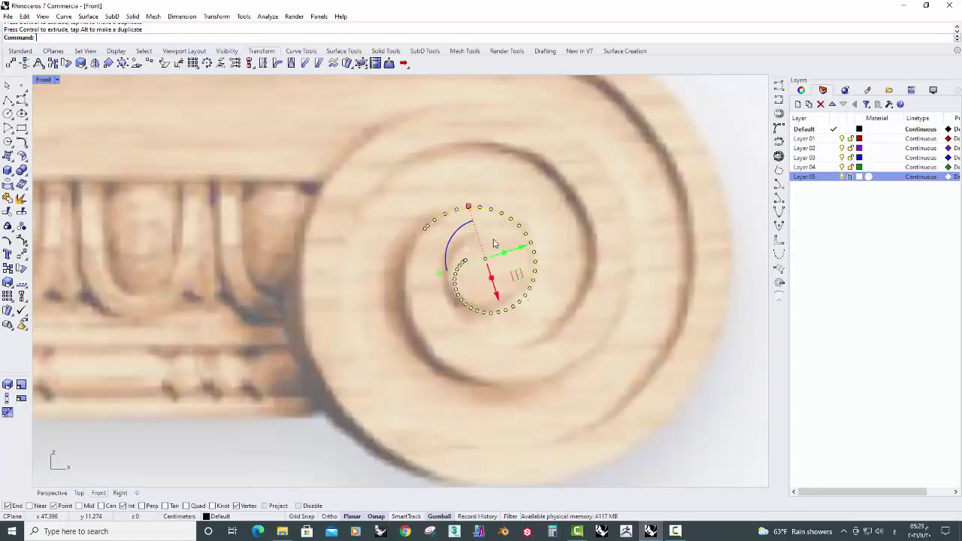
key(Escape)
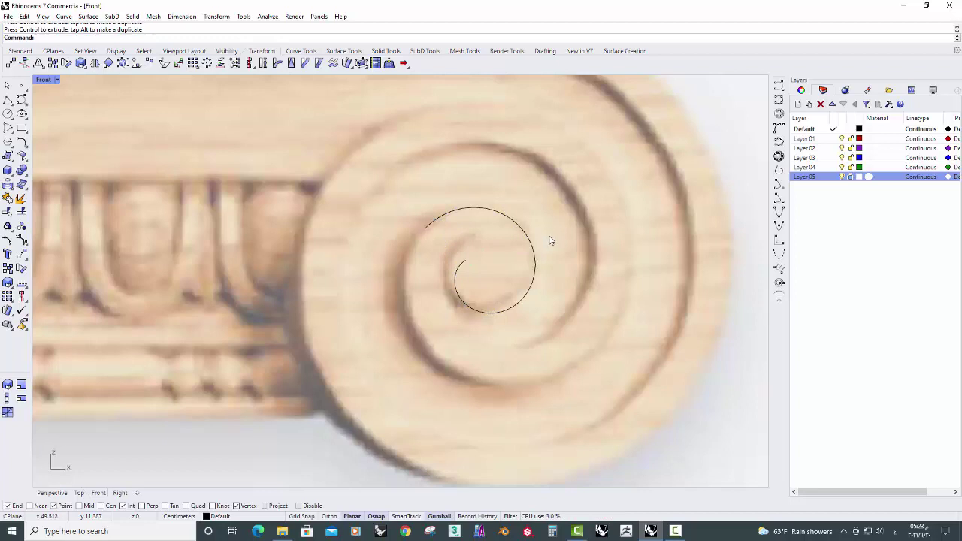
Start an interpolated curve at the spiral's end, tracing down the inner and lower coils.
click(779, 100)
click(425, 228)
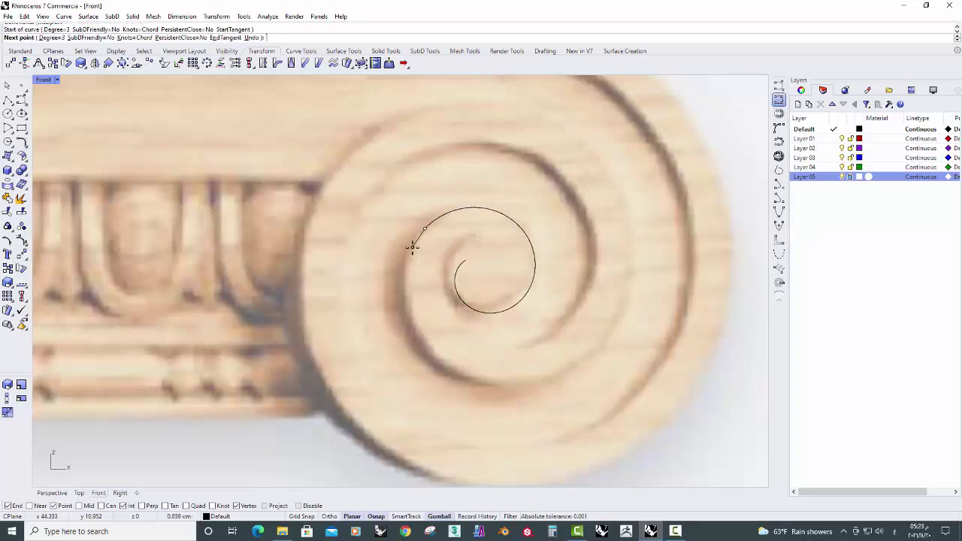
click(412, 246)
click(406, 300)
click(448, 369)
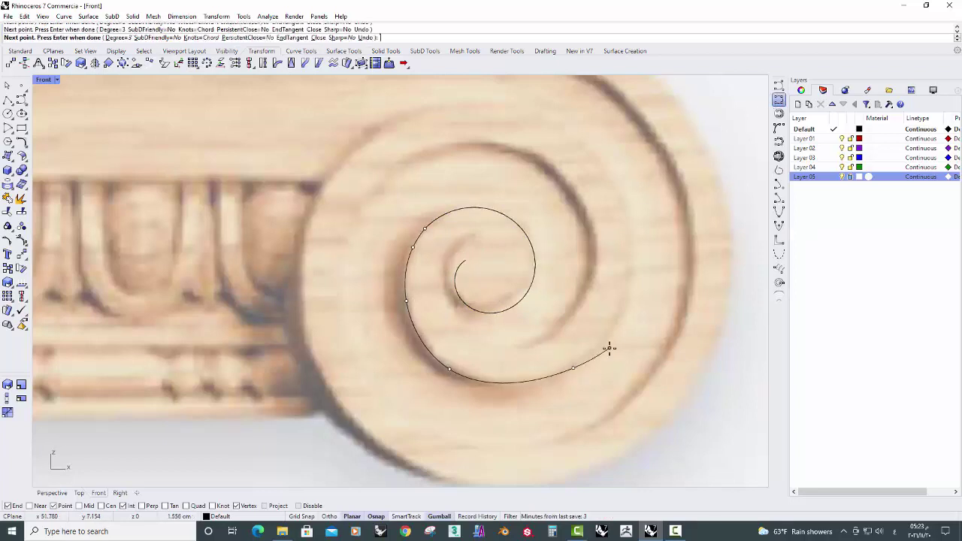
click(630, 287)
Carry the curve up over the top and around the volute's outer loop.
click(611, 170)
click(519, 107)
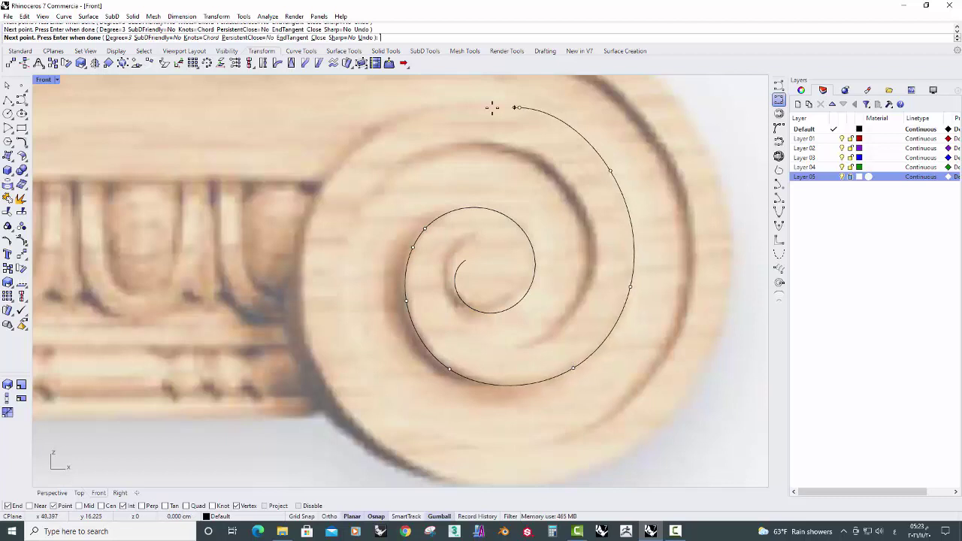
click(408, 112)
scroll(299, 299, down, 2)
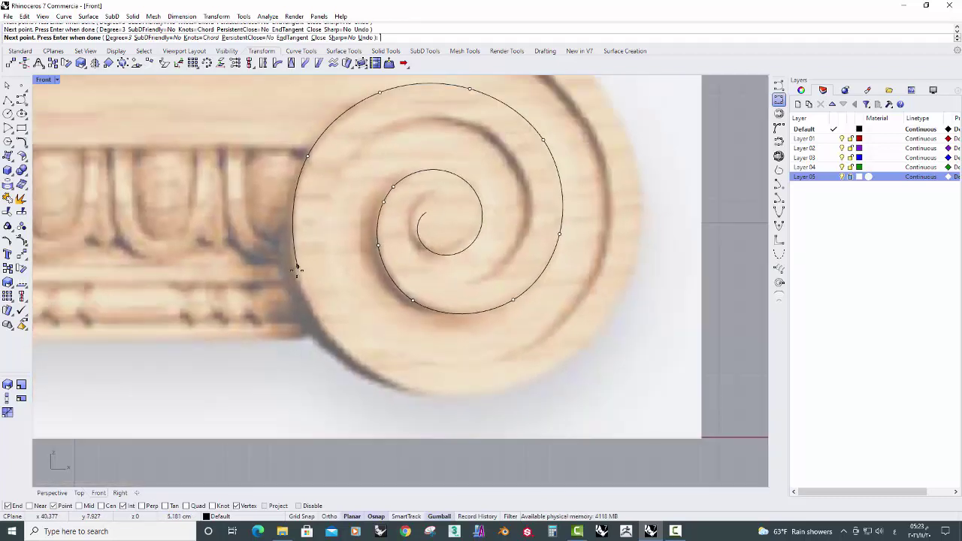
click(360, 365)
click(533, 382)
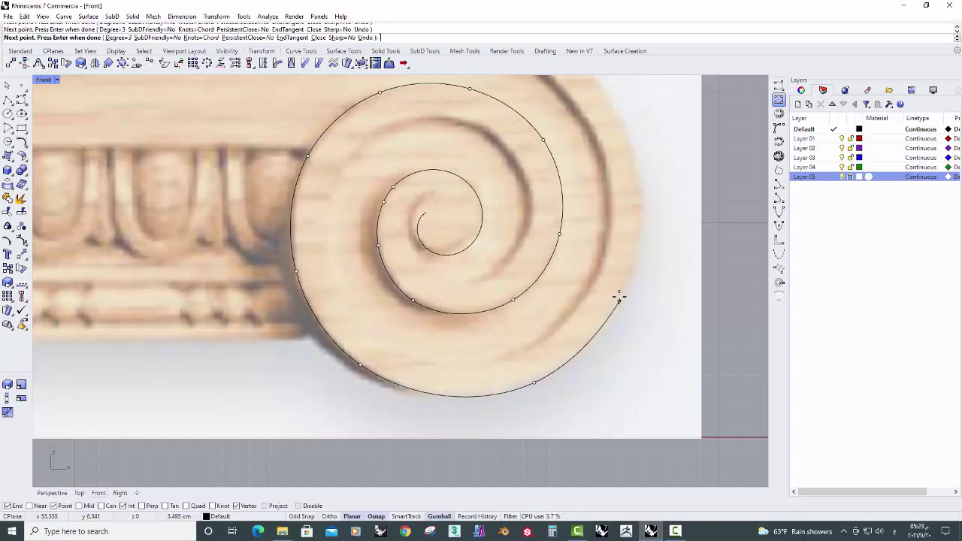
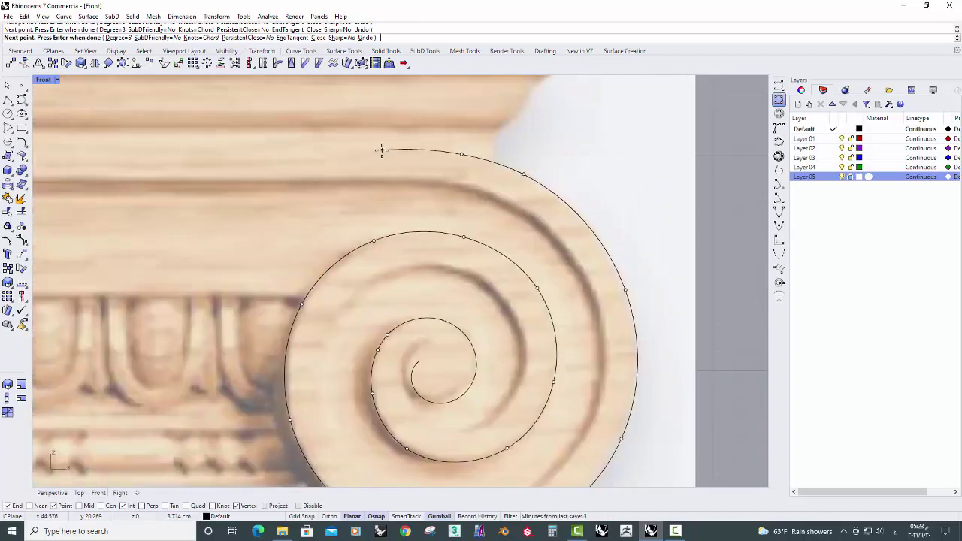
Place the last point of the volute spiral and finish the curve.
click(382, 150)
key(Return)
scroll(411, 173, down, 3)
scroll(408, 171, up, 2)
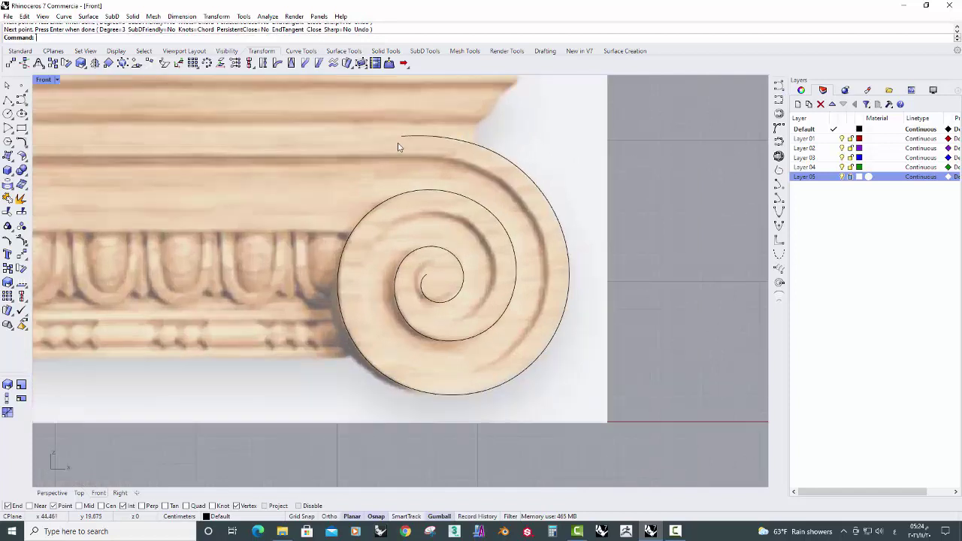
Draw the volute top line leftward from the spiral's top end.
key(Return)
click(401, 138)
scroll(378, 193, down, 3)
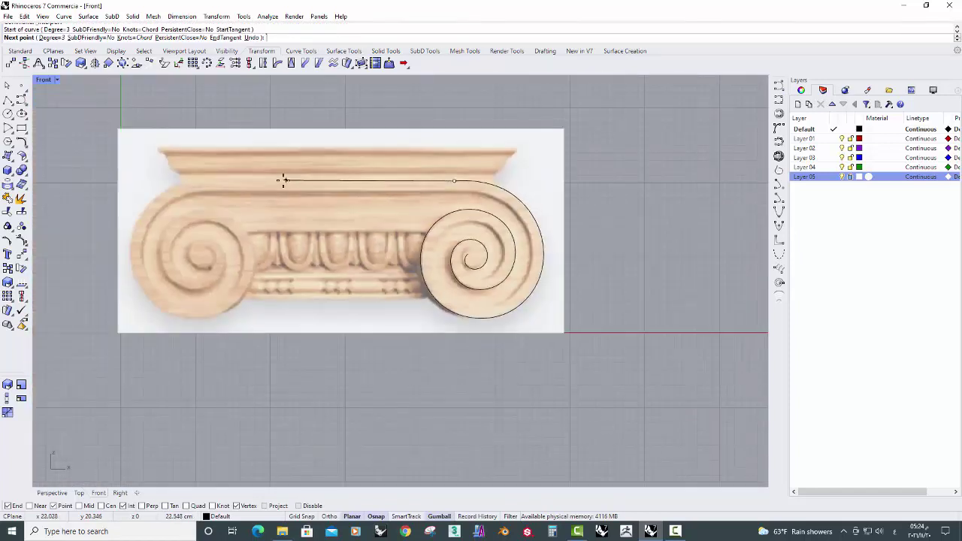
click(259, 180)
key(Return)
scroll(149, 152, up, 2)
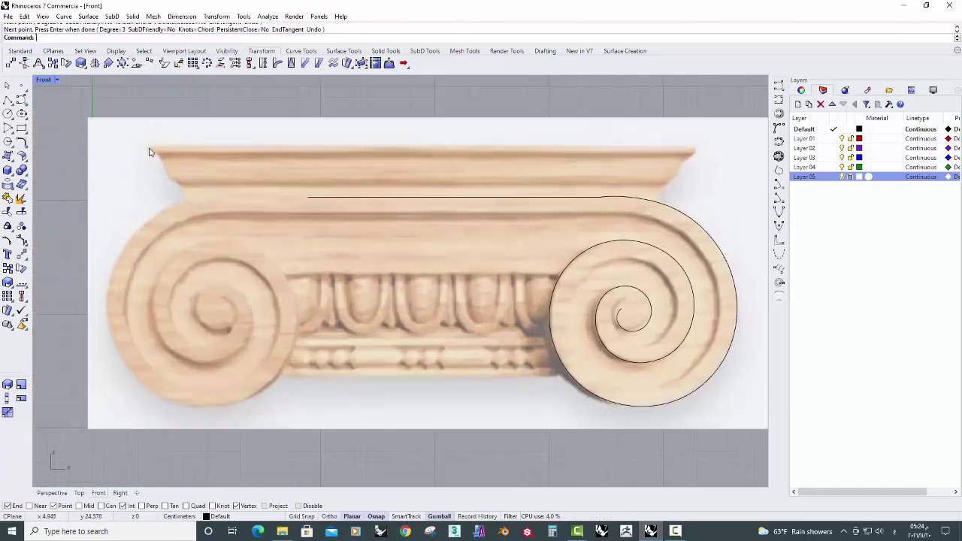
Draw a line along the abacus's top edge from its left corner to its right corner.
key(Return)
click(149, 147)
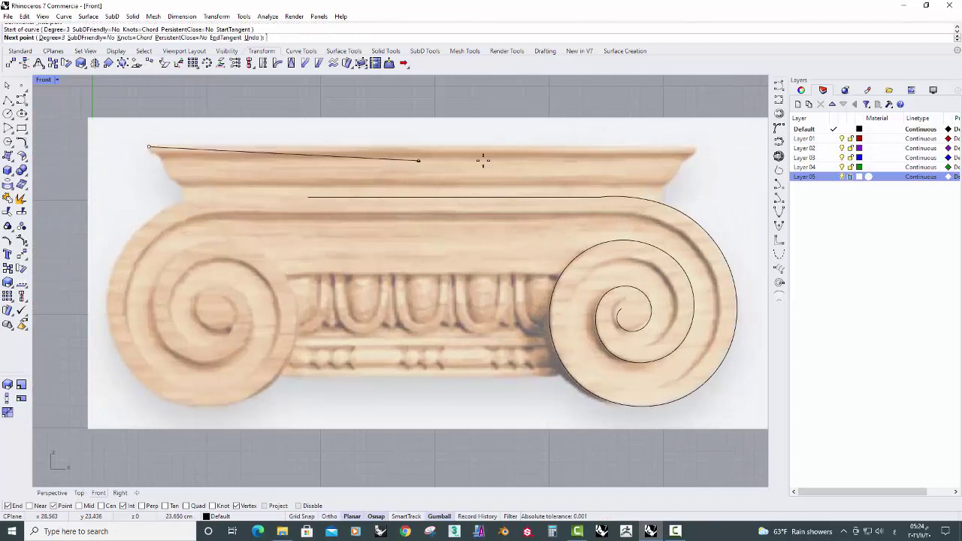
click(695, 148)
key(Return)
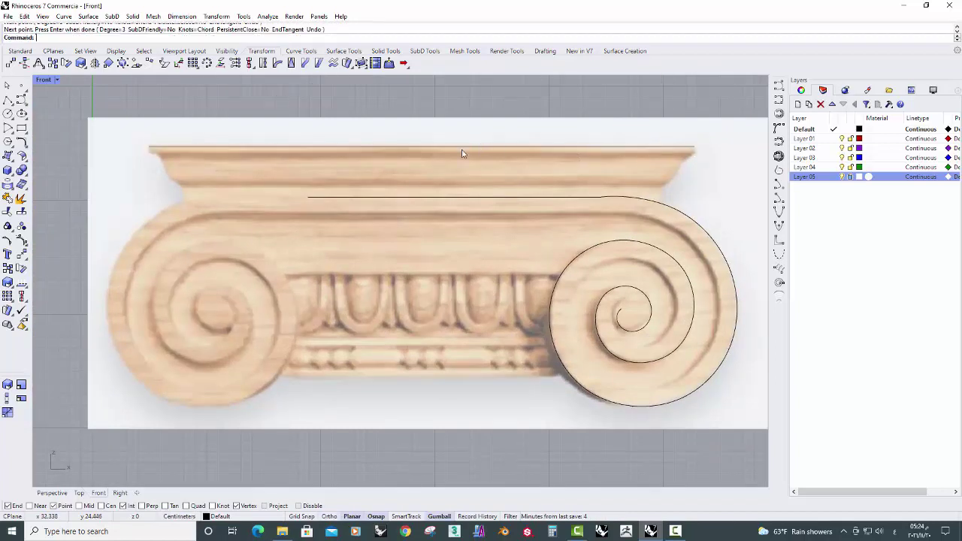
Draw a vertical centre line from the abacus top down to the astragal.
key(Return)
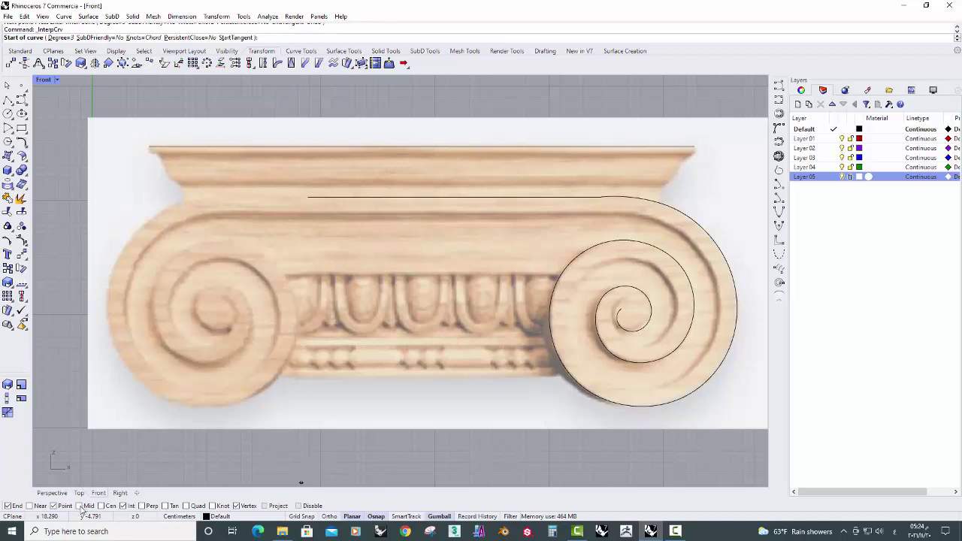
click(422, 148)
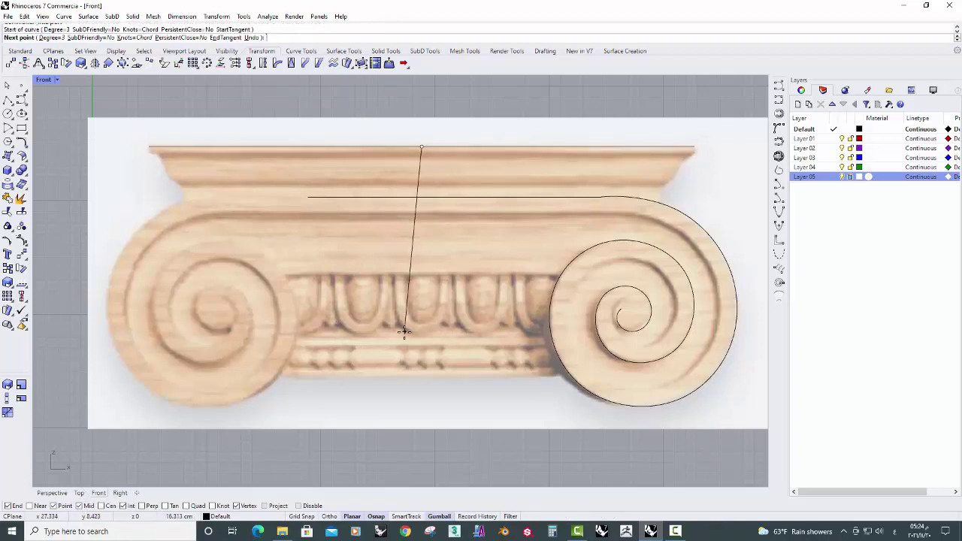
click(422, 416)
key(Return)
key(Right)
key(Right)
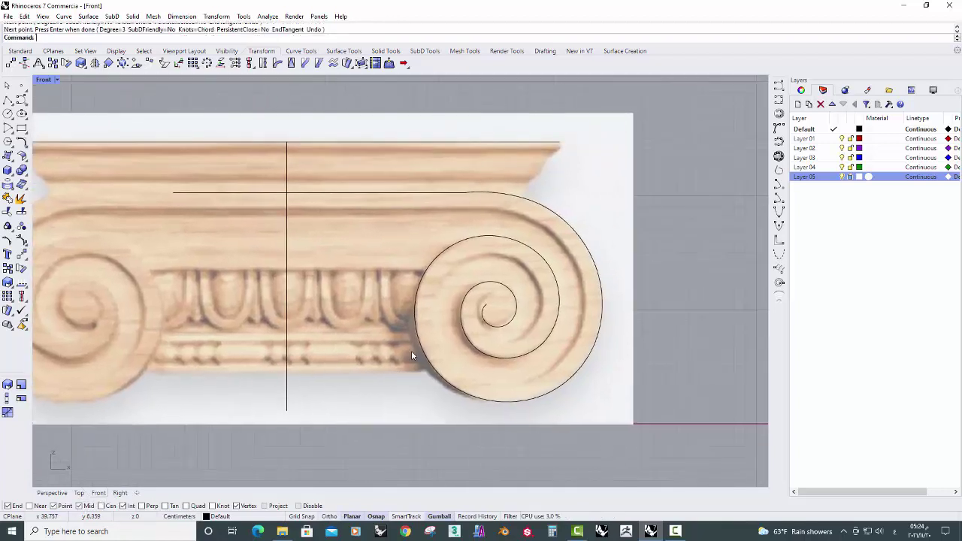
Level the control points at the spiral's top to one height with SetPt.
scroll(531, 331, up, 3)
scroll(470, 373, up, 1)
click(470, 373)
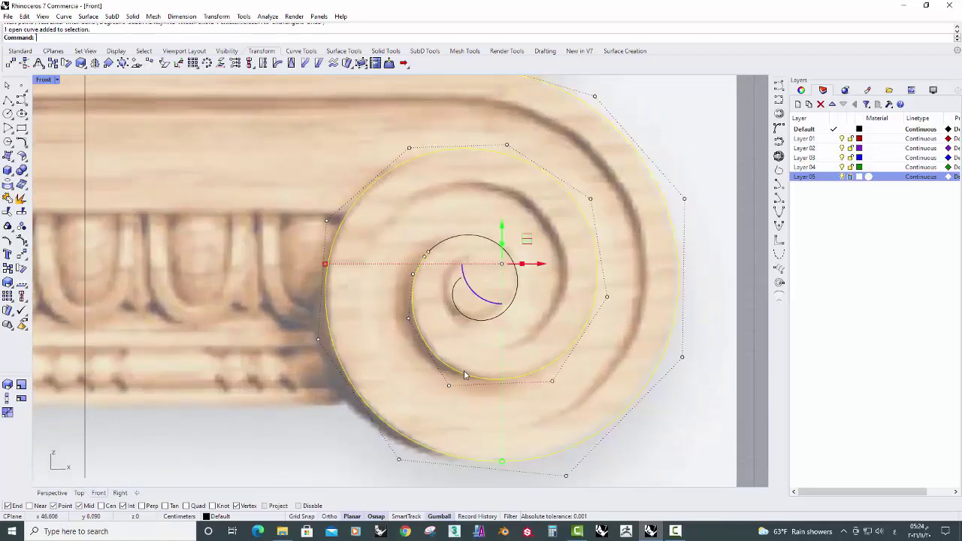
scroll(399, 315, up, 1)
scroll(399, 314, down, 1)
scroll(444, 188, up, 2)
scroll(350, 193, up, 2)
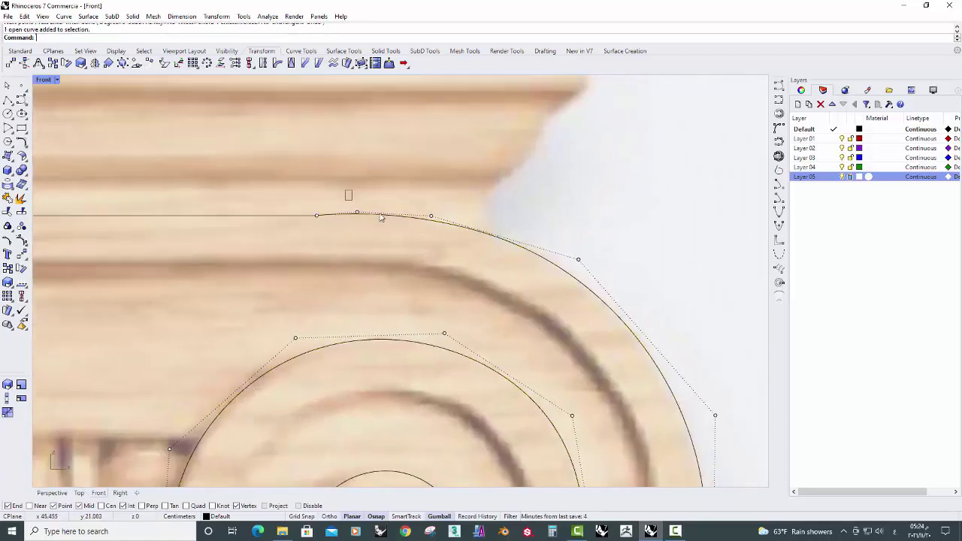
drag(345, 190, 463, 233)
scroll(381, 224, up, 2)
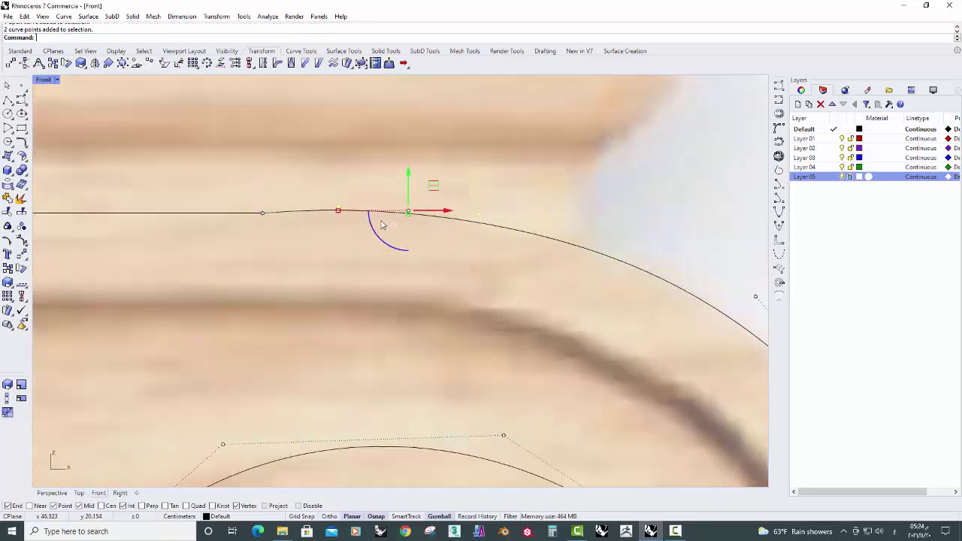
click(27, 284)
click(105, 295)
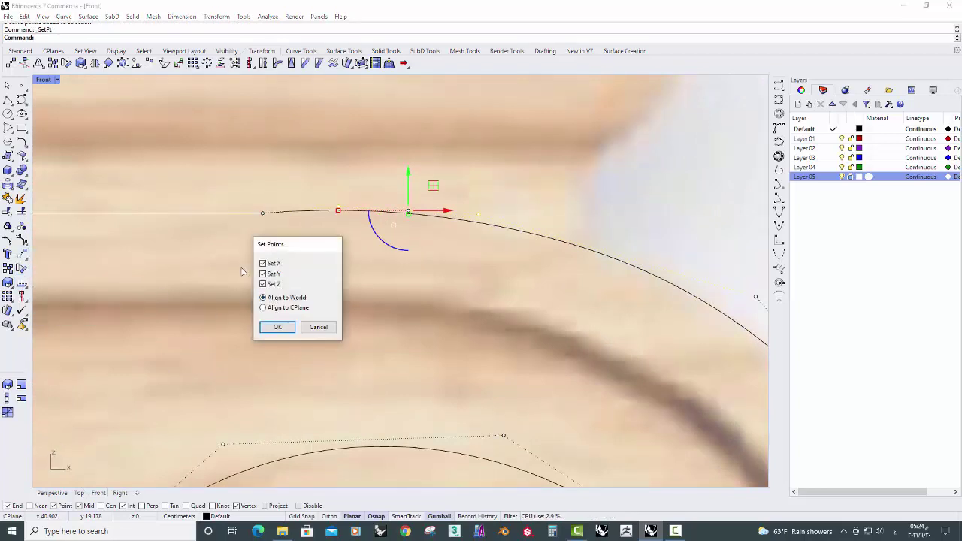
click(269, 326)
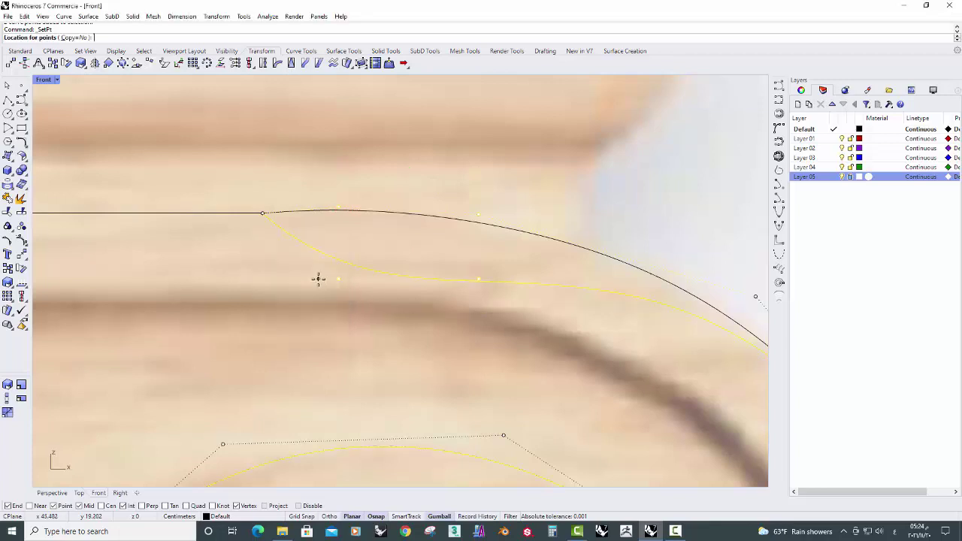
click(269, 211)
Align the two junction control points to the volute top line's height.
scroll(293, 248, down, 1)
key(Escape)
scroll(352, 241, down, 2)
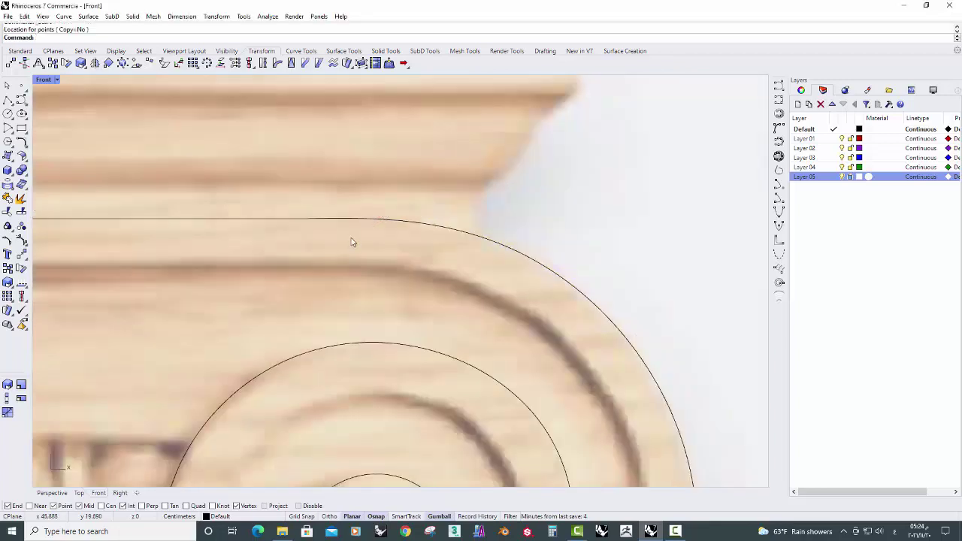
click(363, 224)
key(F10)
drag(282, 197, 374, 236)
key(Return)
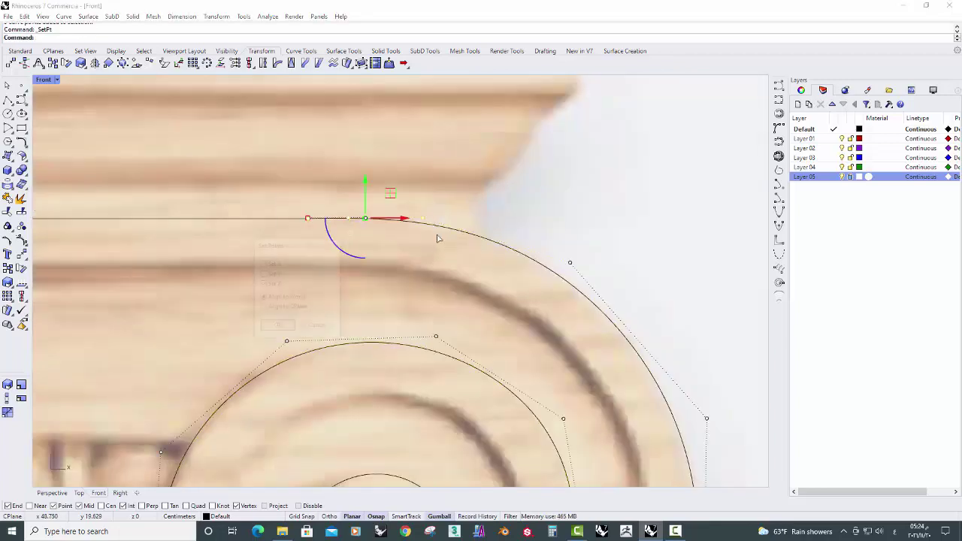
click(277, 326)
click(311, 218)
Join the spiral and volute top line into one curve and select it.
scroll(376, 225, up, 1)
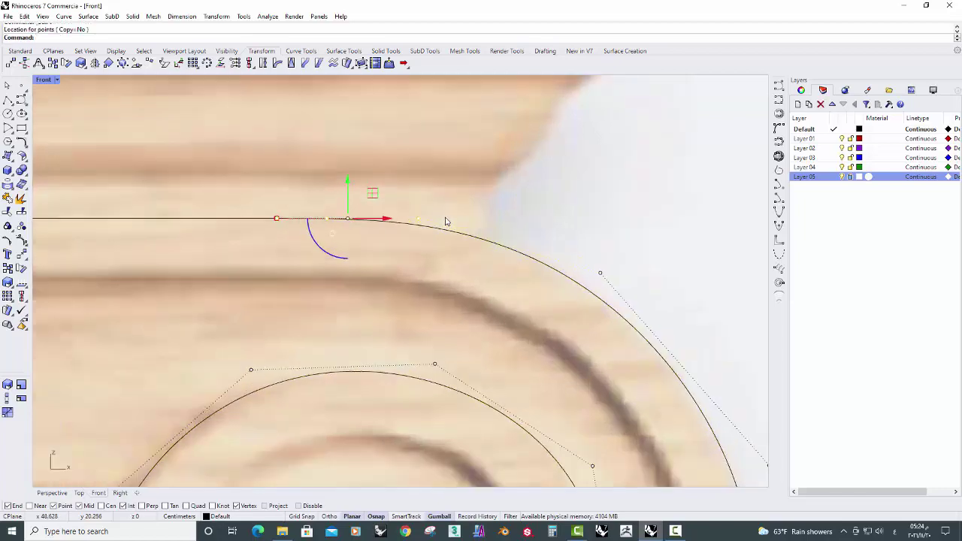
scroll(433, 243, up, 2)
scroll(433, 242, down, 3)
scroll(316, 269, down, 2)
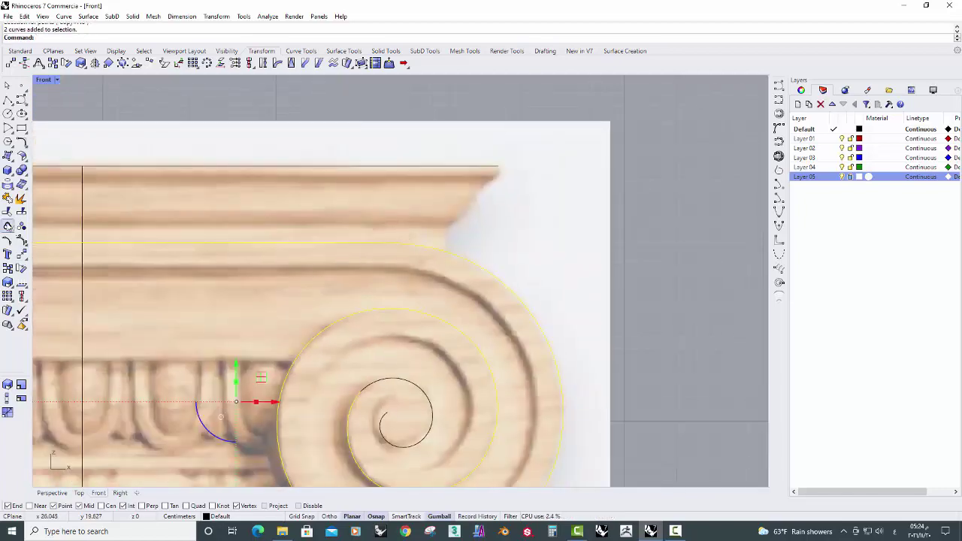
click(7, 226)
scroll(533, 338, down, 2)
scroll(346, 257, up, 3)
click(343, 235)
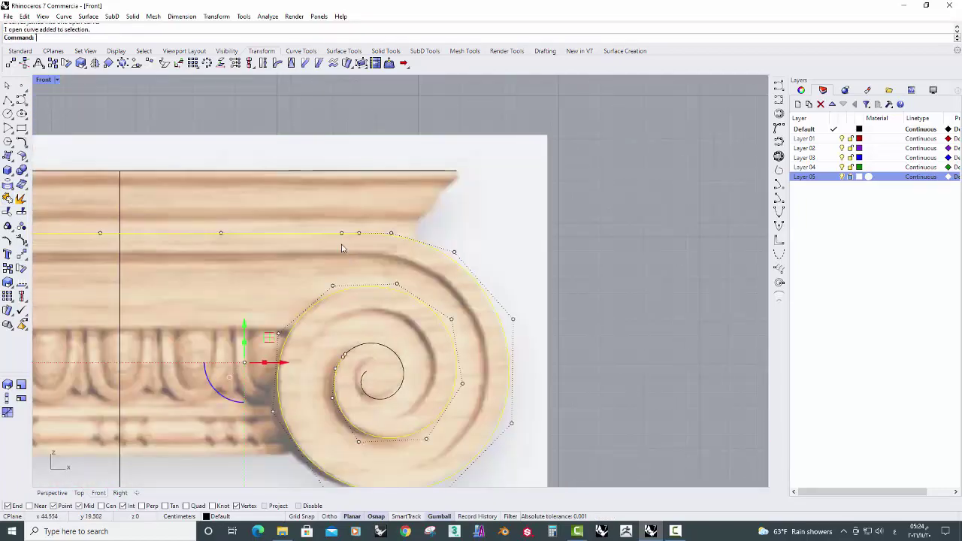
click(64, 16)
mouse_move(79, 273)
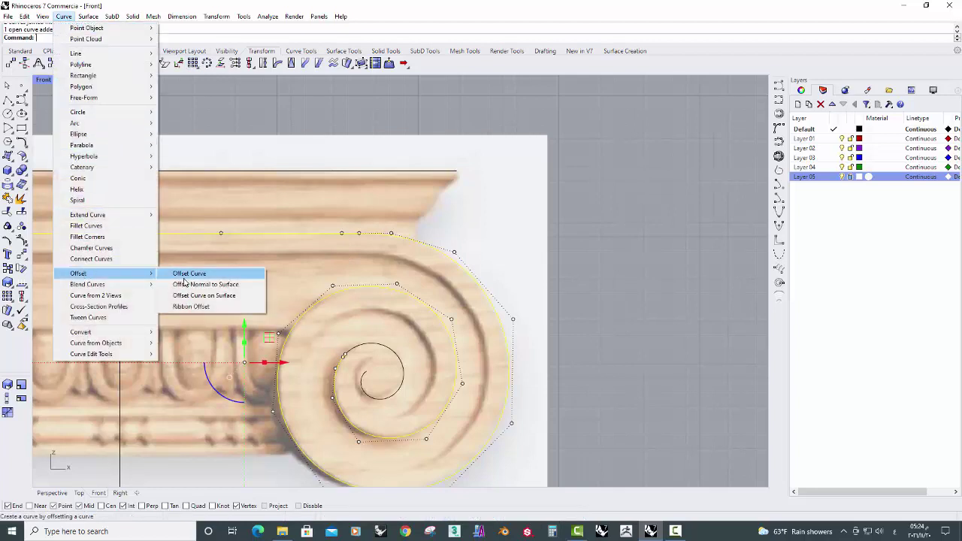
Offset the joined volute curve inward by 1.6 and select the new inner spiral.
click(190, 274)
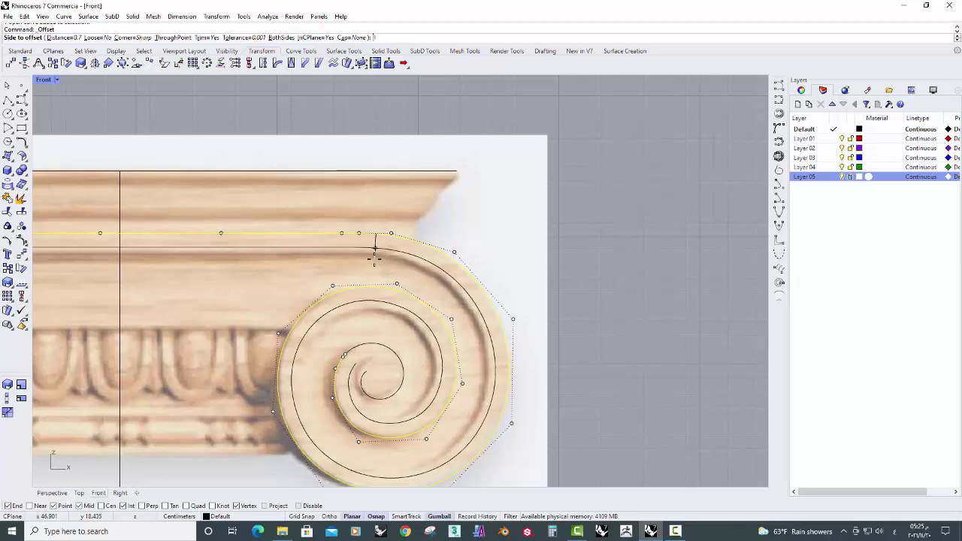
text(.6)
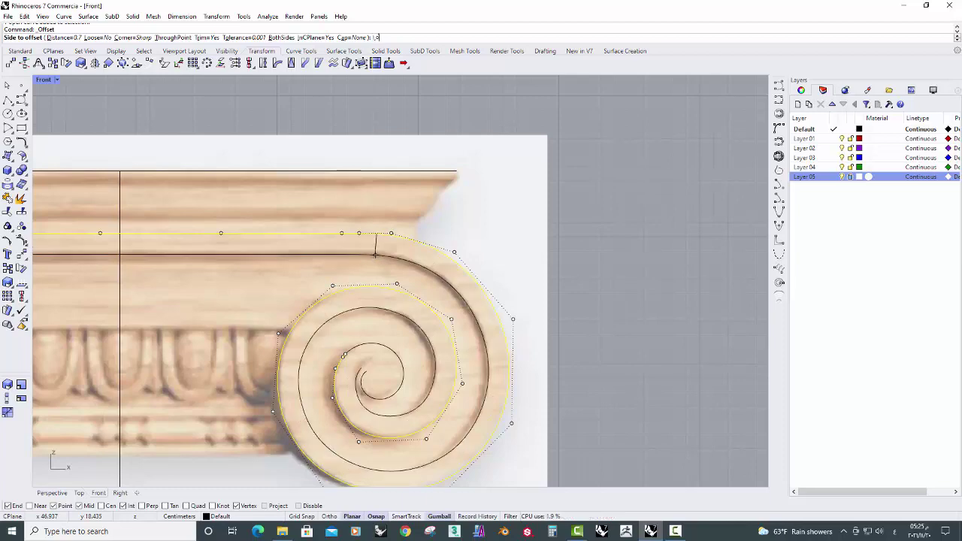
key(Return)
scroll(291, 276, up, 2)
scroll(291, 277, down, 2)
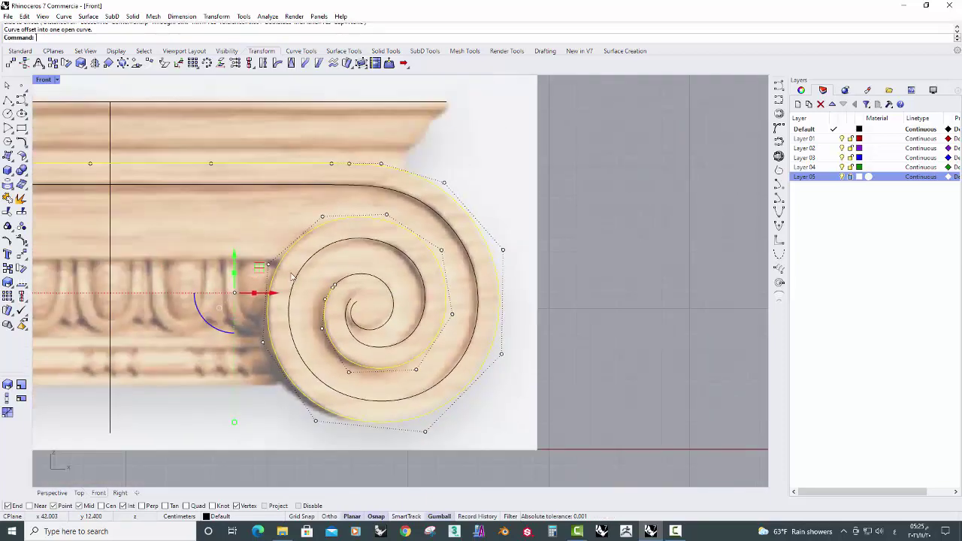
key(Escape)
scroll(444, 269, up, 3)
scroll(443, 269, up, 2)
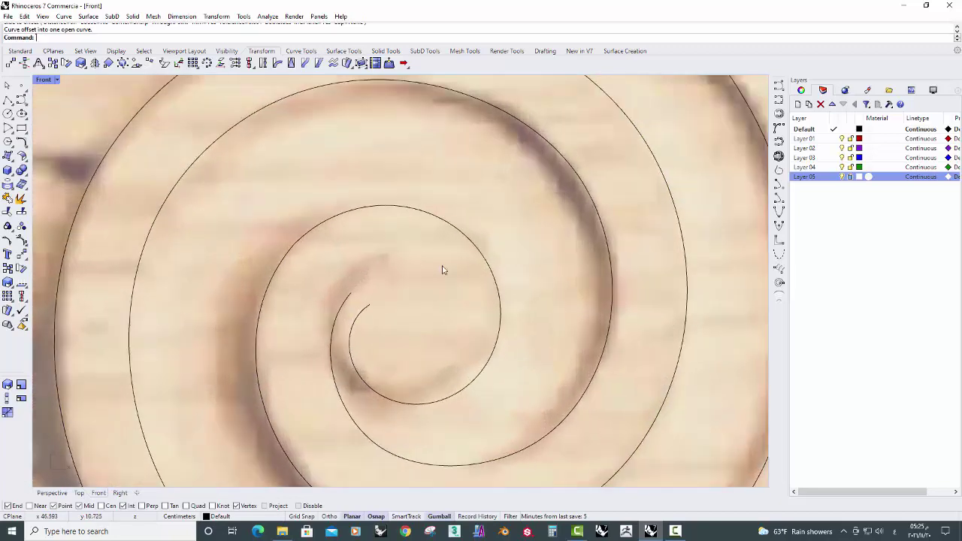
click(363, 311)
scroll(363, 308, up, 2)
Rebuild the inner spiral curve with fewer control points.
click(300, 51)
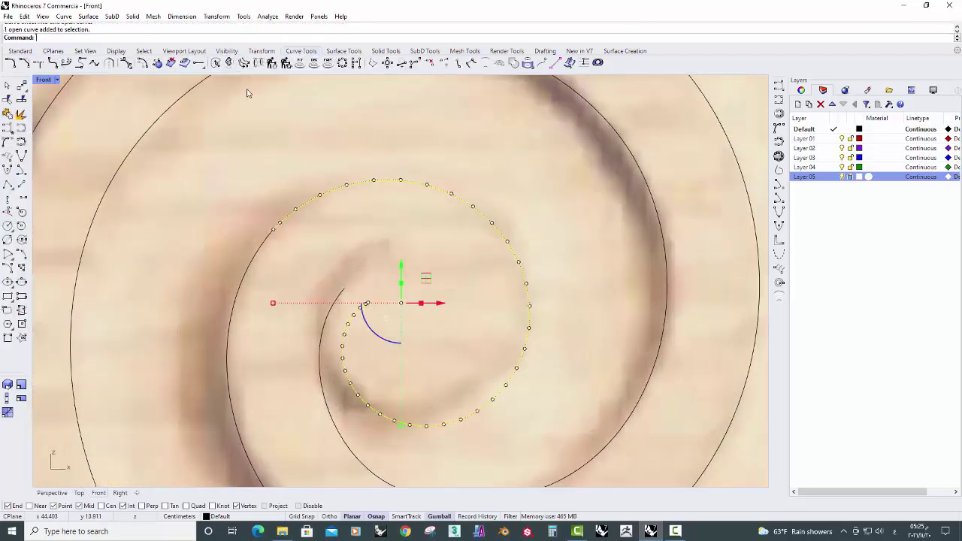
click(272, 63)
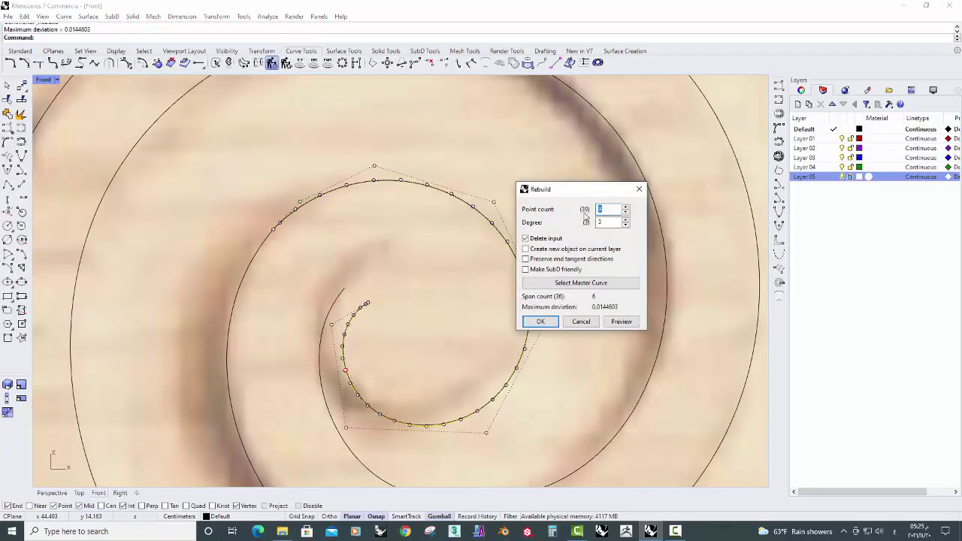
key(Return)
scroll(356, 264, up, 1)
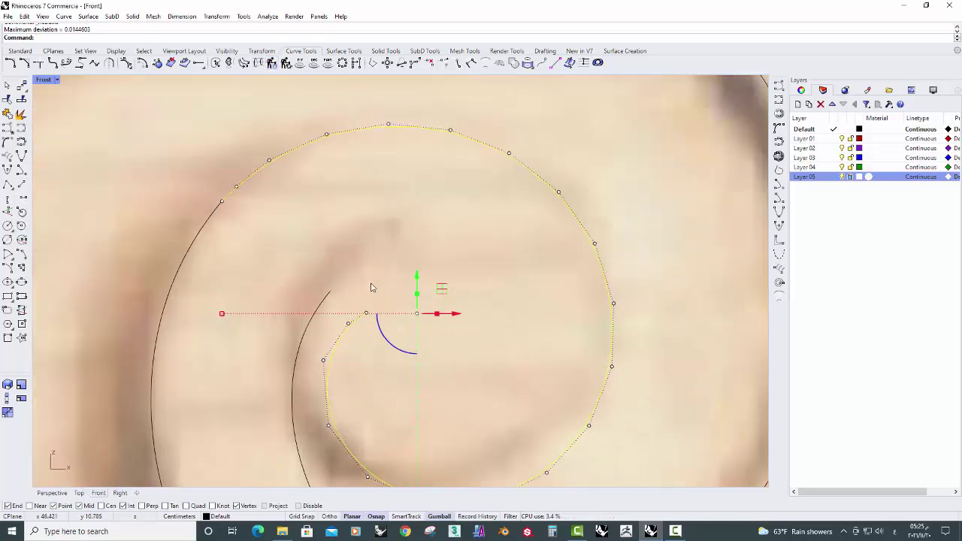
key(Escape)
Move the inner curve's end control points upward into place.
click(365, 314)
scroll(365, 315, up, 2)
click(363, 311)
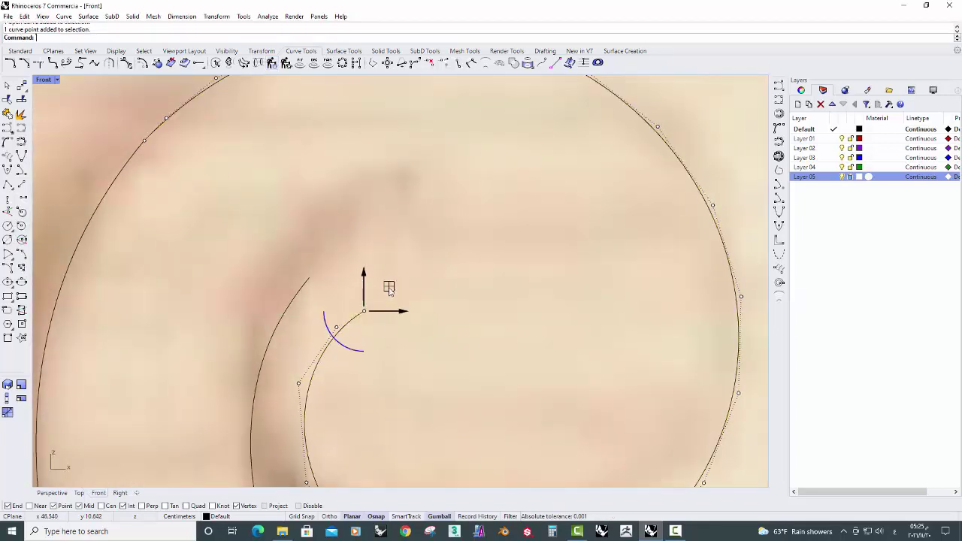
drag(365, 311, 369, 283)
scroll(361, 301, up, 1)
mouse_move(323, 350)
mouse_down()
mouse_move(361, 299)
mouse_move(361, 283)
mouse_move(312, 304)
mouse_up()
Drag the other inner curve's end point to meet the outer spiral.
click(300, 266)
scroll(354, 285, down, 3)
scroll(321, 281, up, 2)
scroll(360, 284, up, 1)
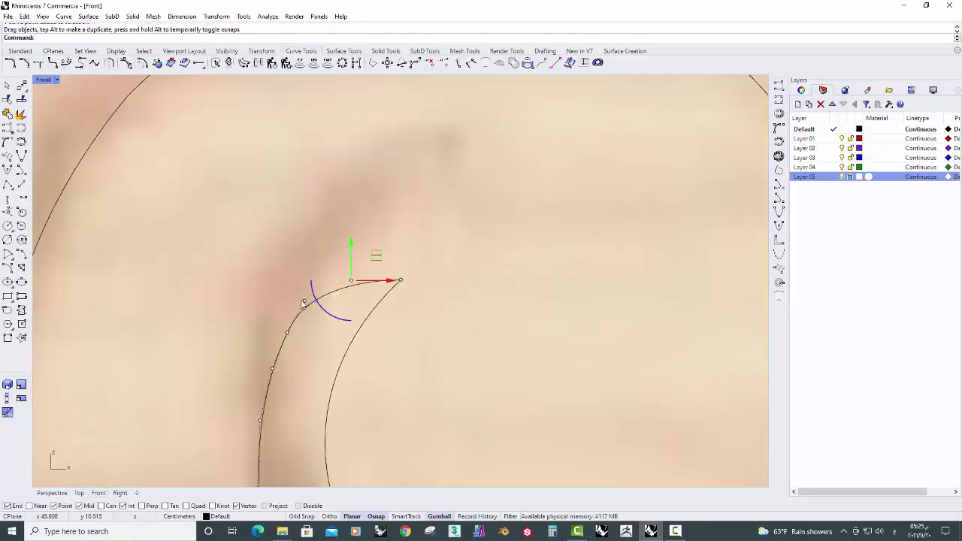
drag(333, 240, 365, 275)
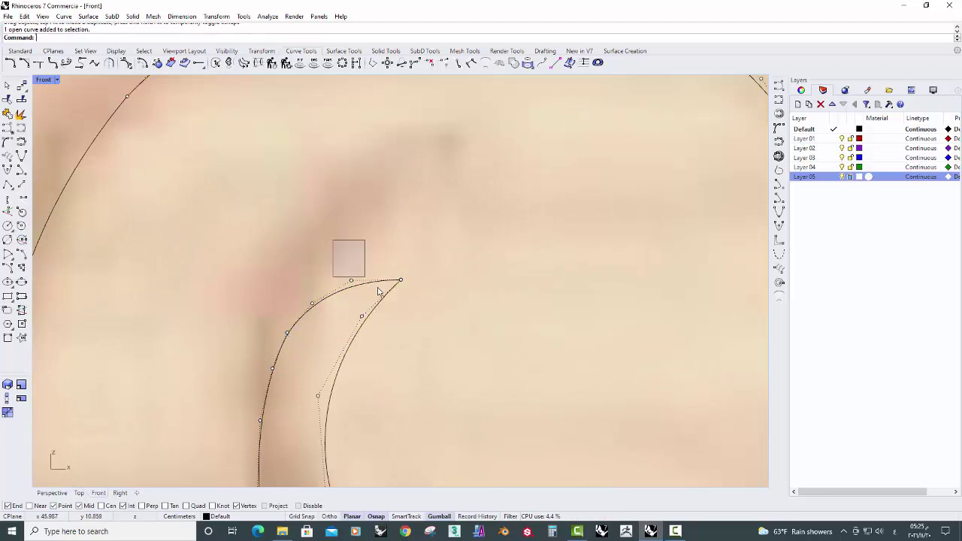
scroll(425, 286, down, 3)
right_drag(428, 261, 375, 218)
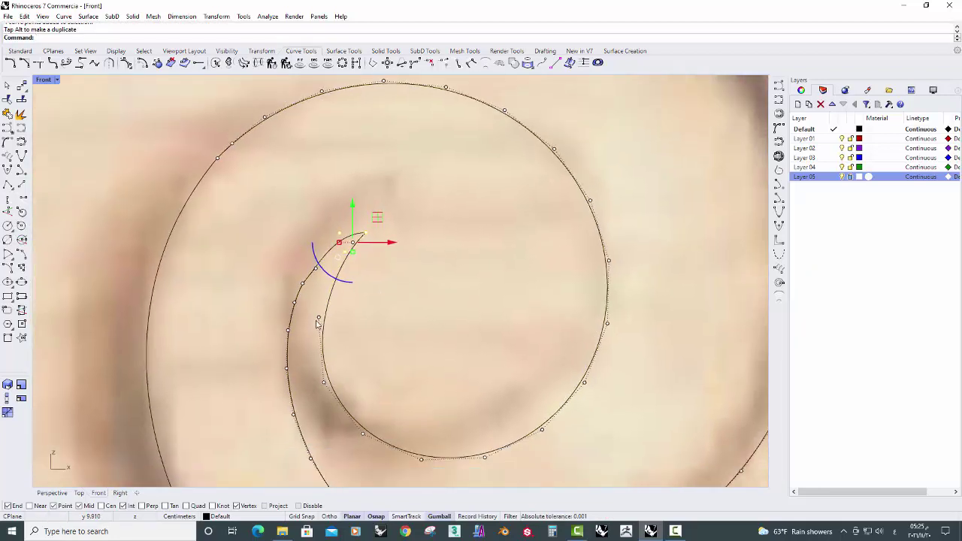
Reshape the crescent tip so the spiral's inner end sits on the volute eye.
click(304, 317)
drag(341, 321, 344, 321)
scroll(331, 308, up, 2)
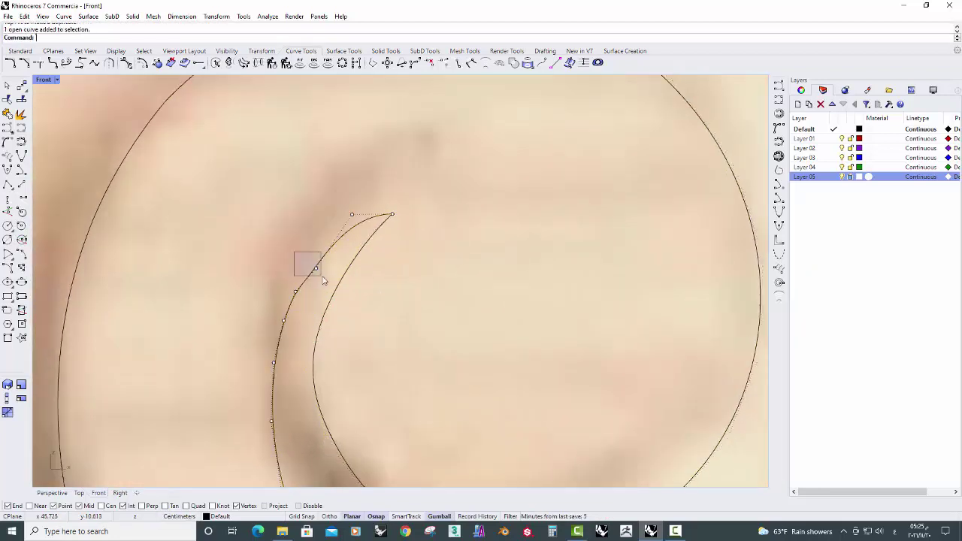
click(312, 256)
scroll(312, 282, down, 3)
scroll(339, 251, up, 3)
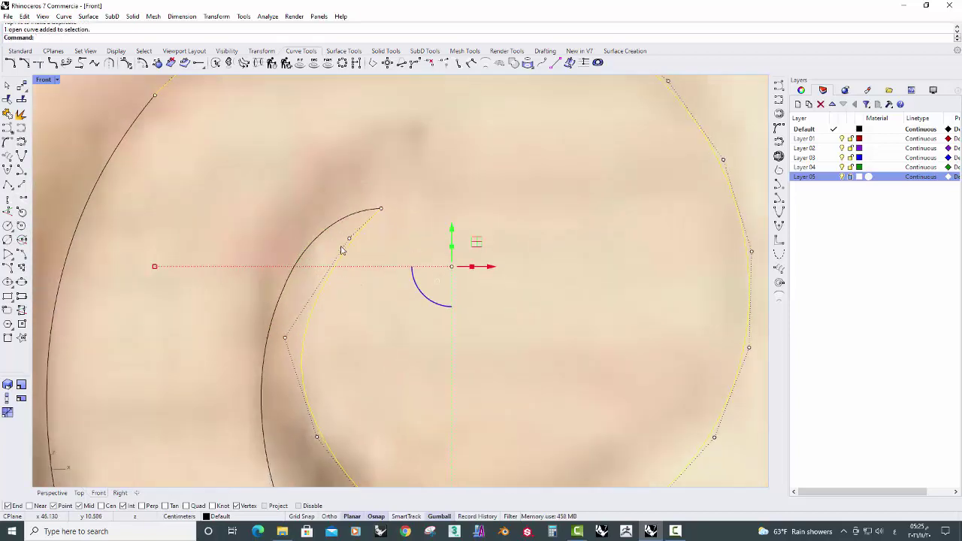
drag(339, 251, 328, 235)
scroll(328, 234, down, 4)
key(Escape)
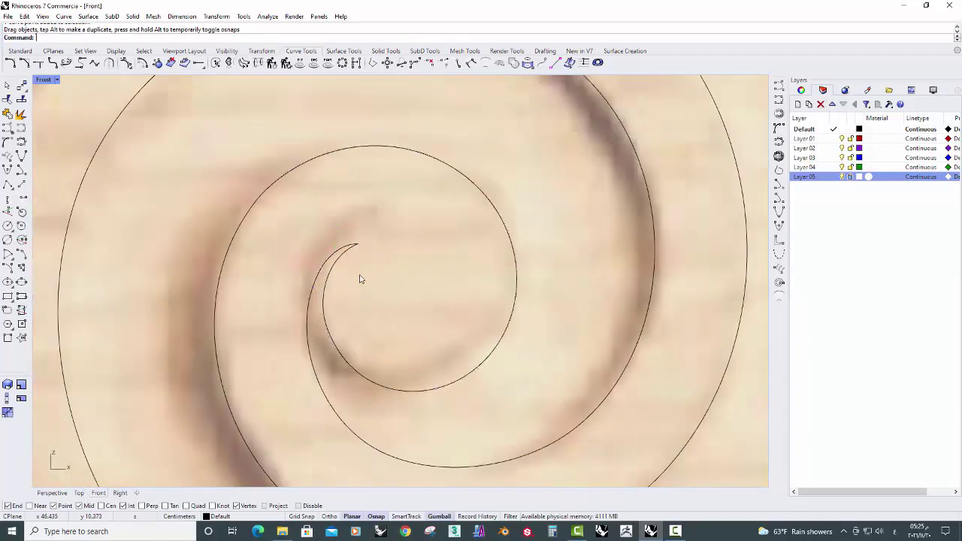
scroll(360, 275, down, 2)
scroll(388, 300, down, 2)
right_drag(342, 271, 382, 273)
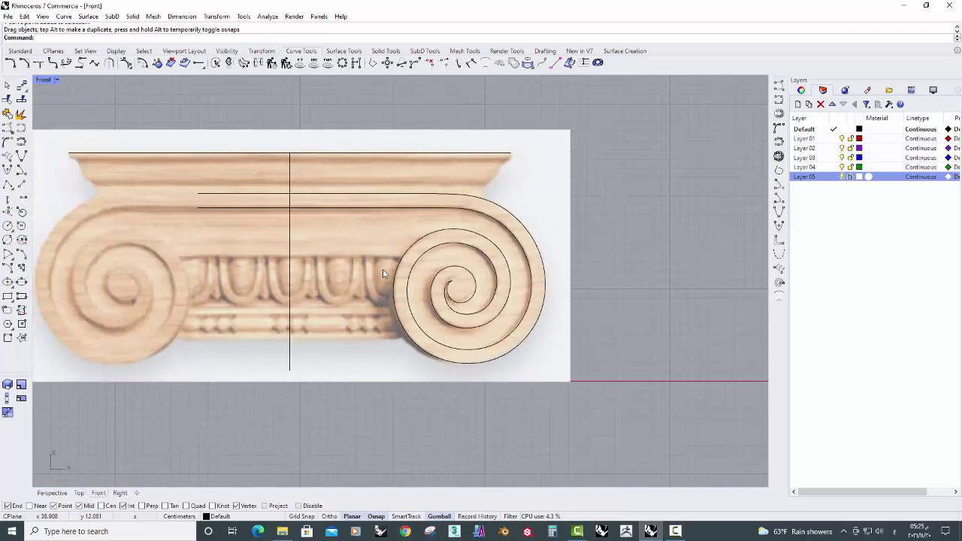
Join the spiral and band curves into one outline.
scroll(441, 305, up, 3)
click(445, 173)
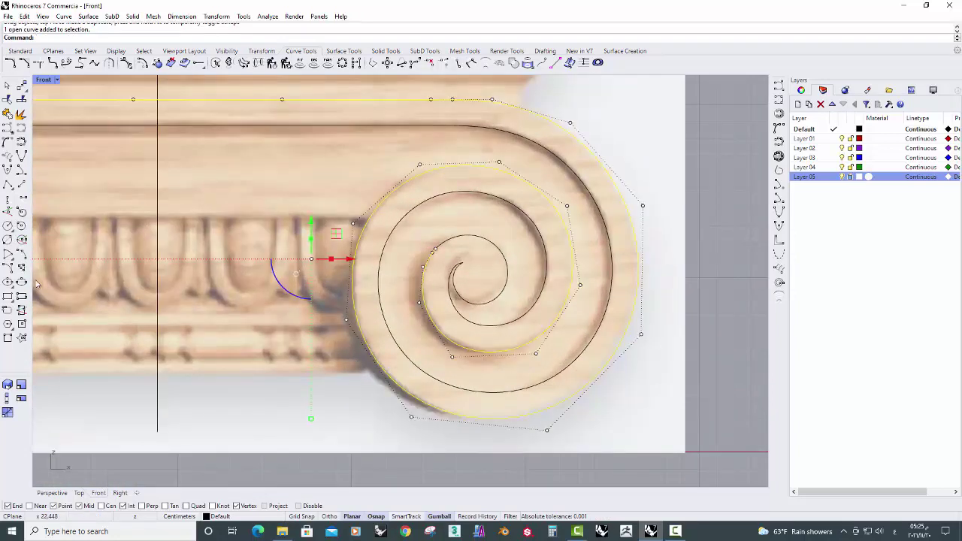
click(6, 113)
click(449, 249)
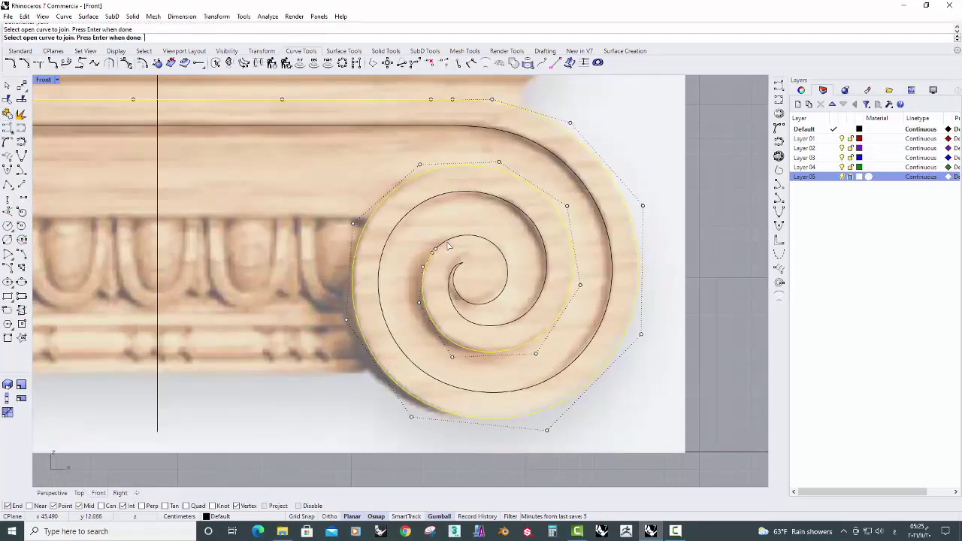
click(466, 325)
scroll(406, 301, down, 2)
key(Return)
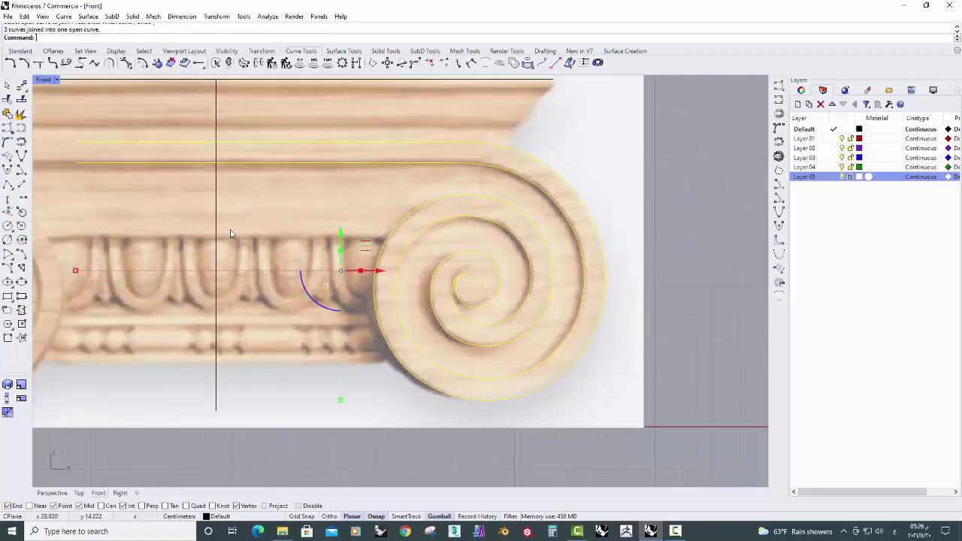
scroll(233, 233, up, 2)
Split the outline at the centre line and remove the pieces left of centre.
click(21, 98)
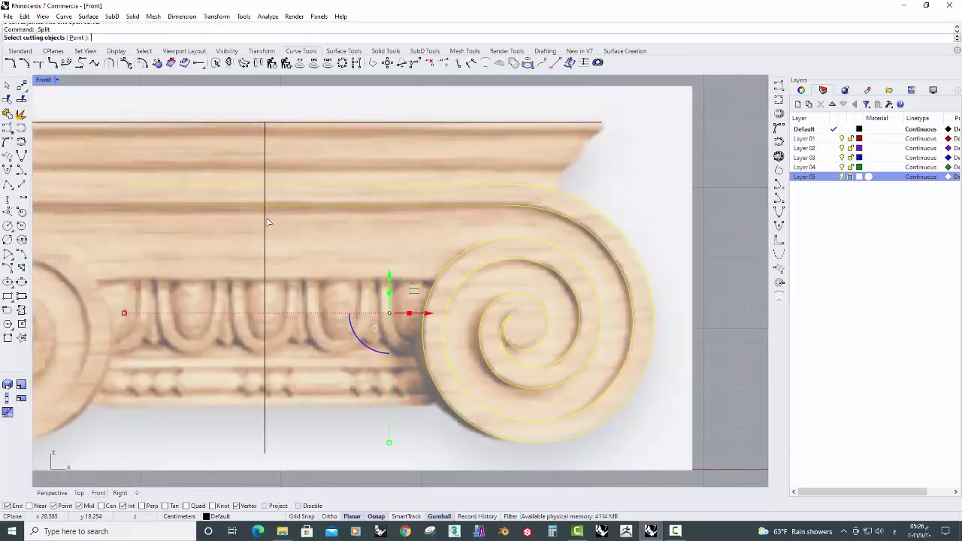
click(268, 229)
right_click(279, 239)
drag(240, 165, 195, 269)
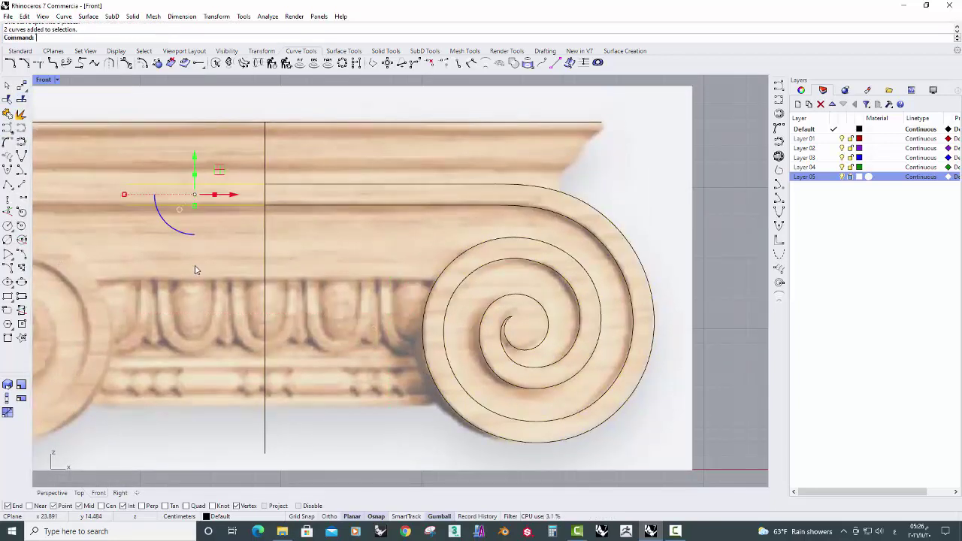
key(Escape)
click(424, 323)
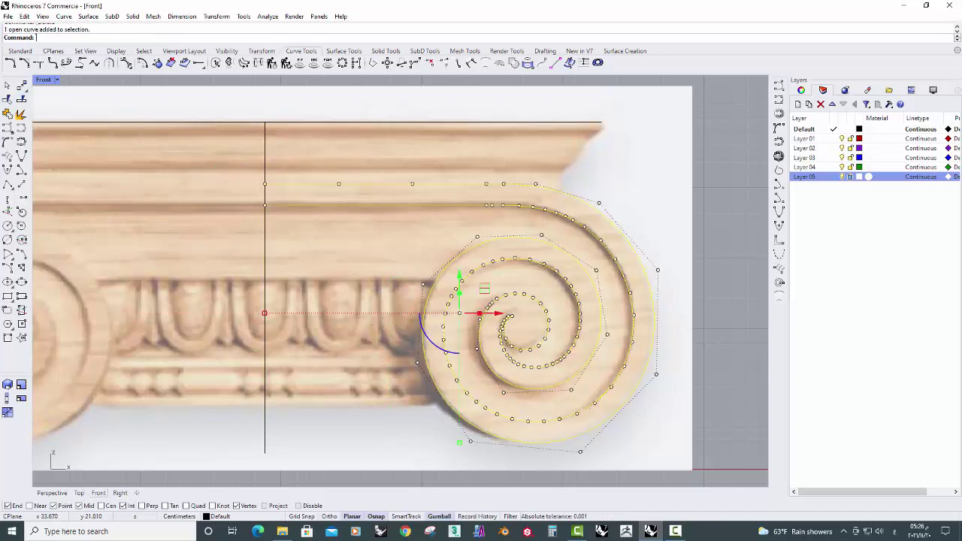
Mirror the right half across the centre line, join both halves, and restore four viewports.
click(259, 53)
click(95, 63)
click(264, 122)
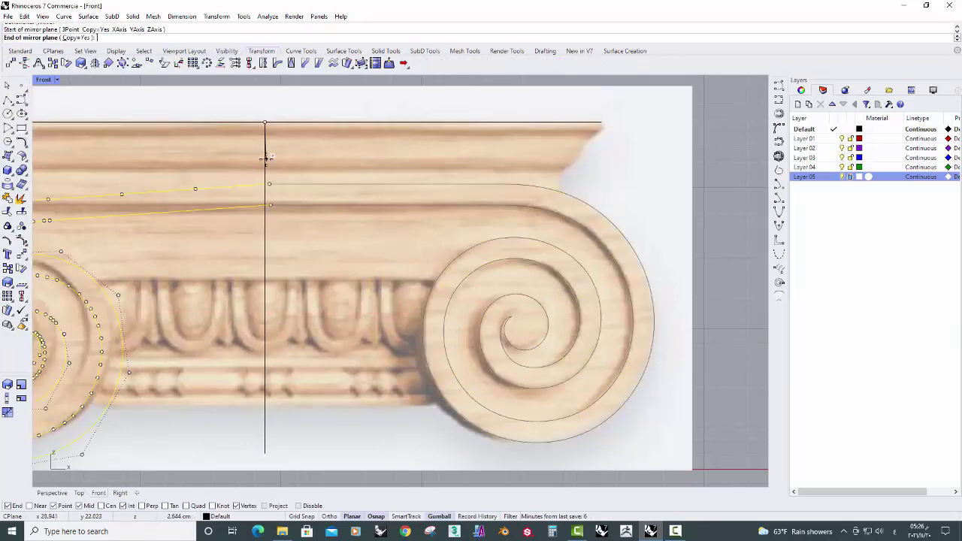
click(266, 157)
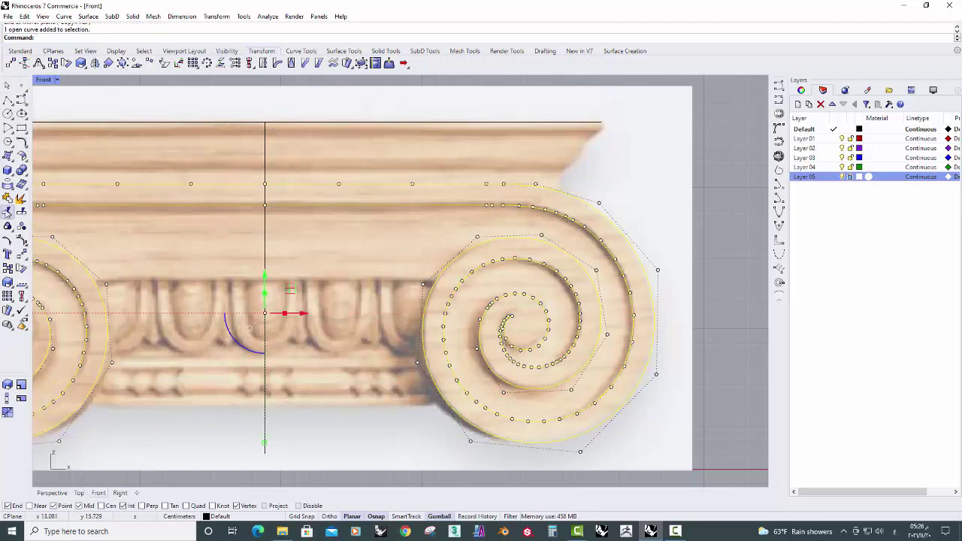
click(7, 211)
scroll(225, 259, down, 5)
click(255, 234)
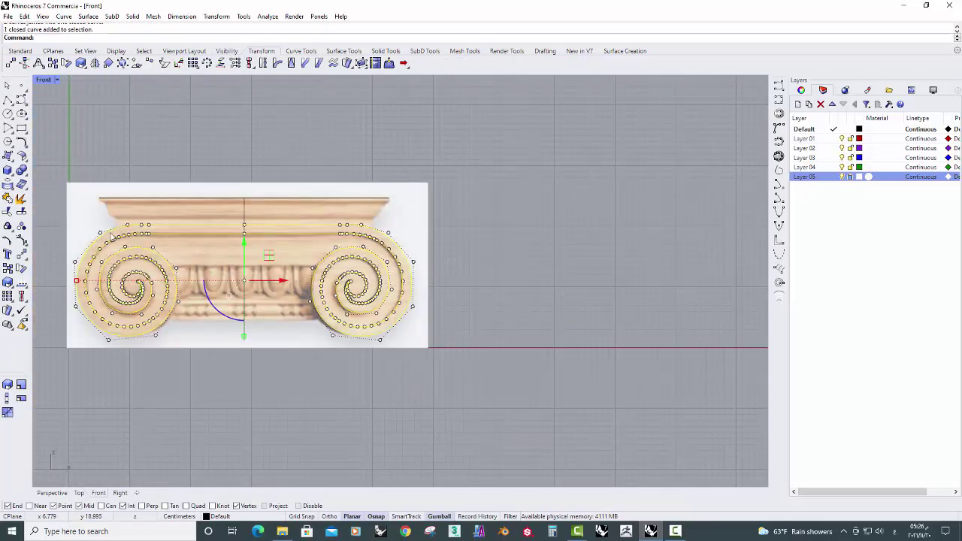
double_click(41, 79)
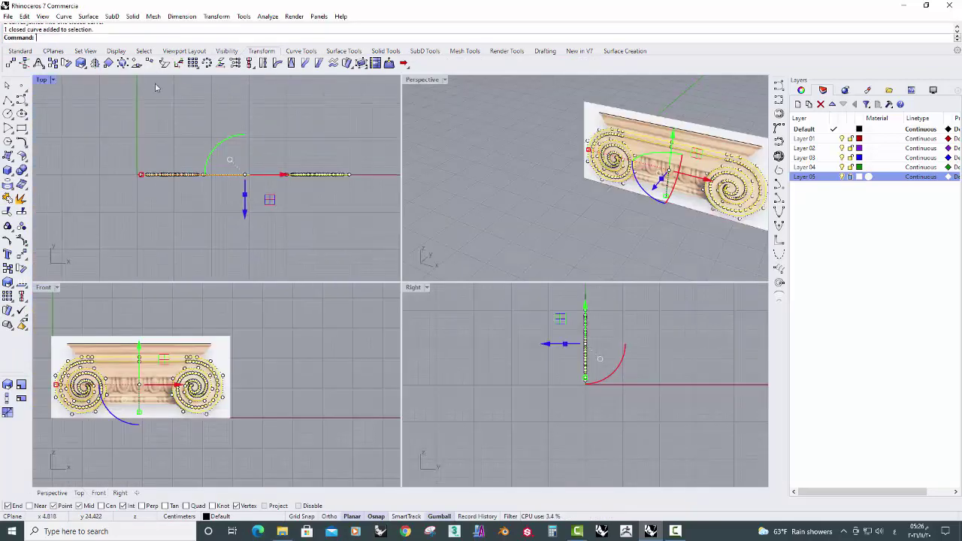
Extrude the closed volute outline straight into a solid slab.
click(133, 17)
mouse_move(167, 192)
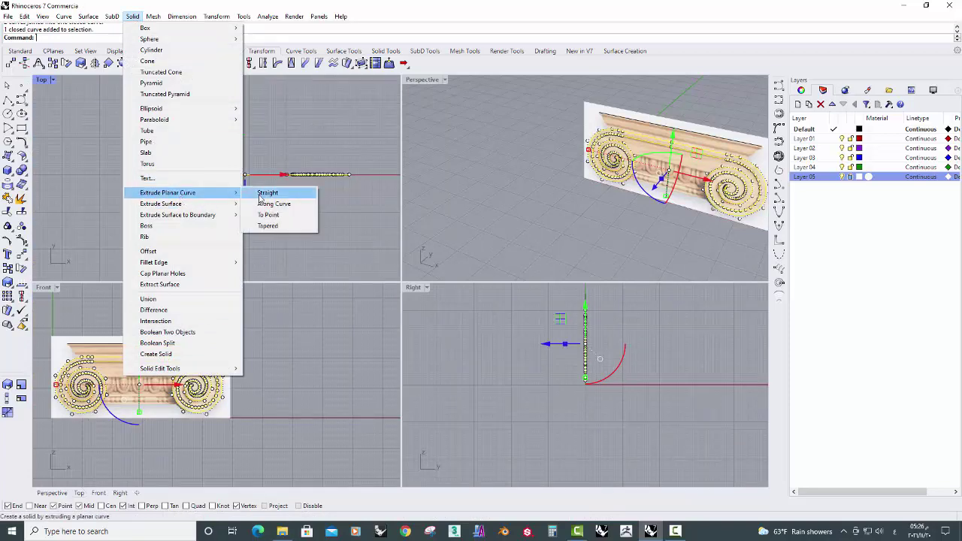
click(267, 190)
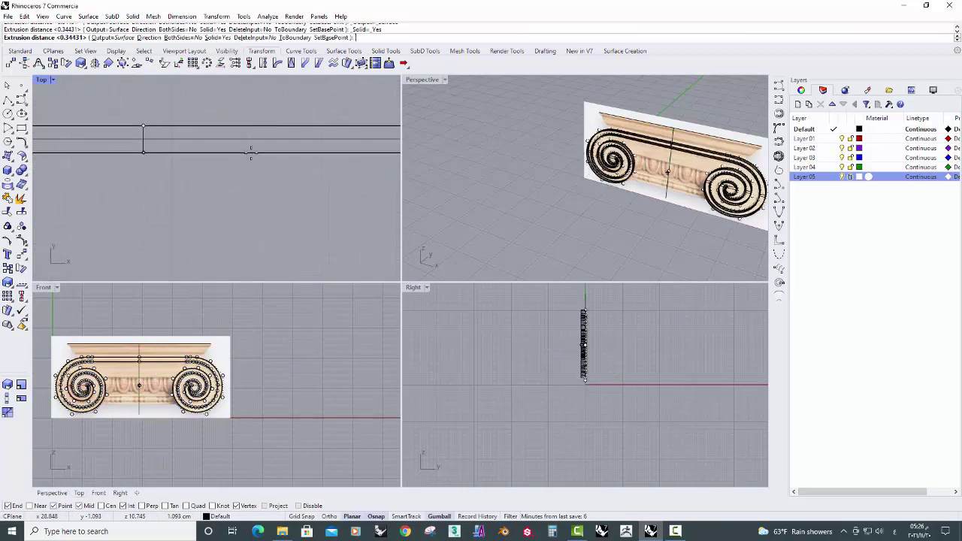
click(251, 152)
right_drag(496, 166, 451, 105)
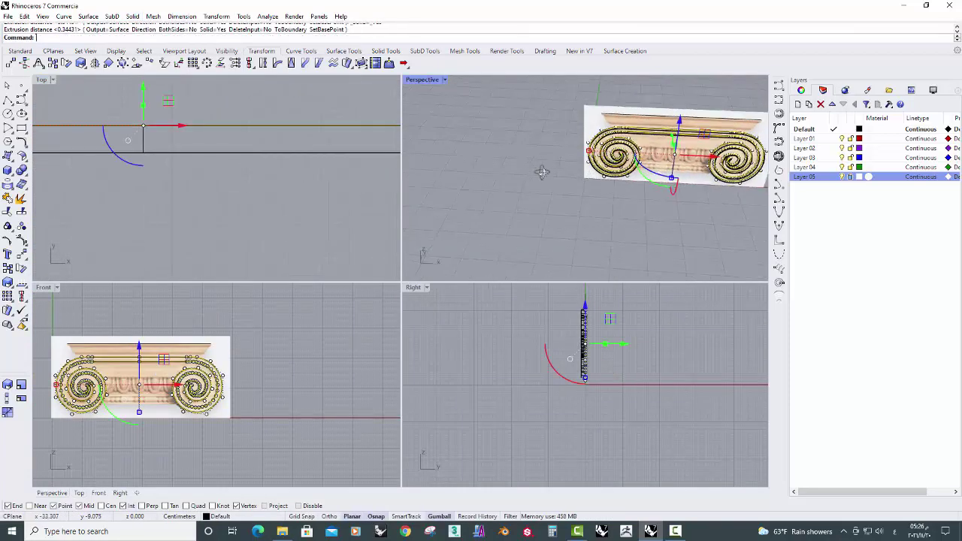
Set the Perspective view to Rendered display.
click(425, 80)
click(433, 139)
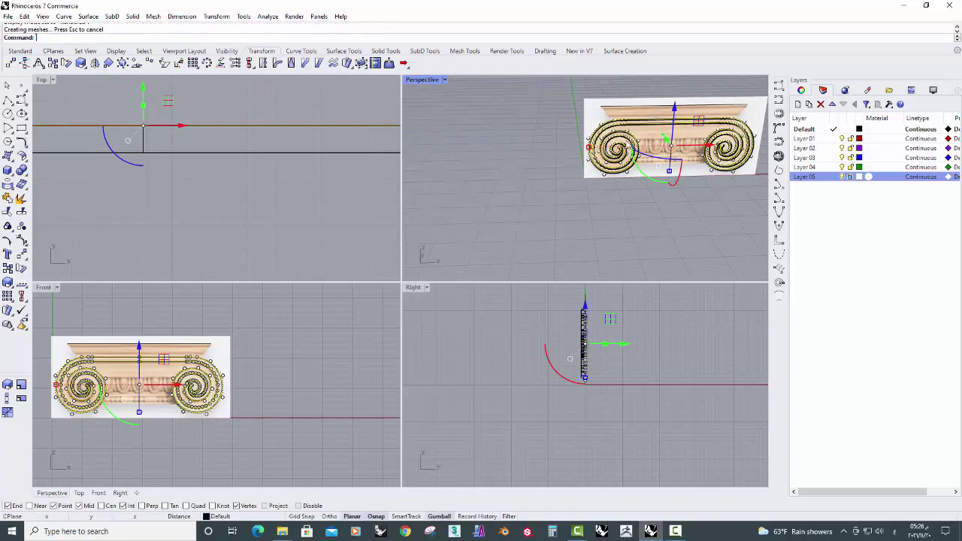
scroll(631, 129, up, 3)
scroll(631, 129, up, 3)
scroll(632, 130, up, 3)
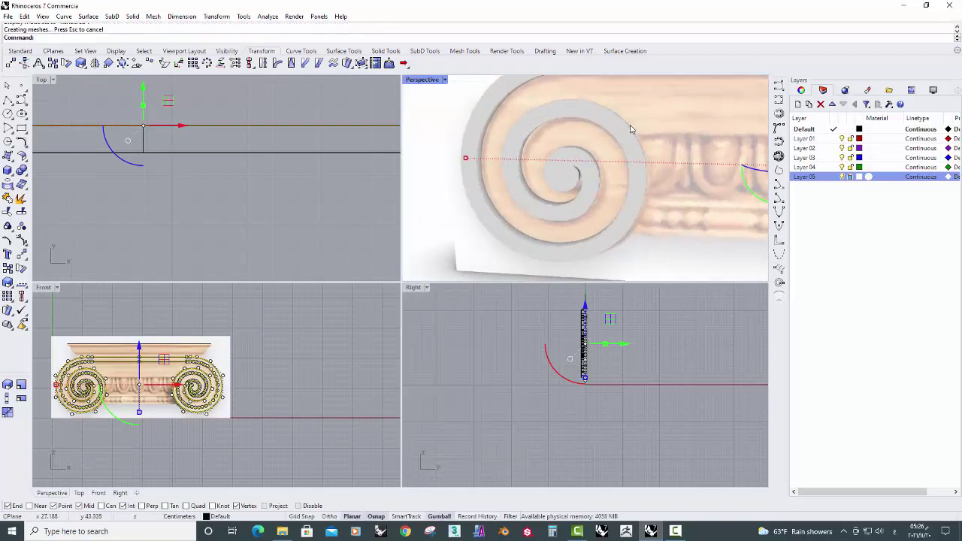
In the Front view, pick the closed outline from among the overlapping curves.
click(104, 430)
scroll(286, 398, up, 4)
click(299, 378)
click(323, 393)
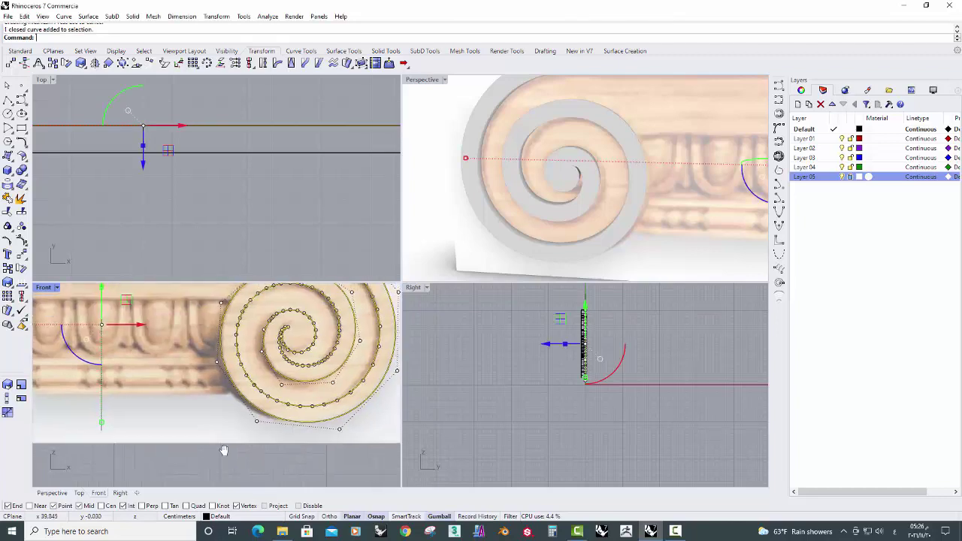
scroll(196, 421, down, 3)
right_drag(119, 385, 170, 380)
Draw a line between the two volutes and move it to the top of the egg-and-dart band.
click(7, 99)
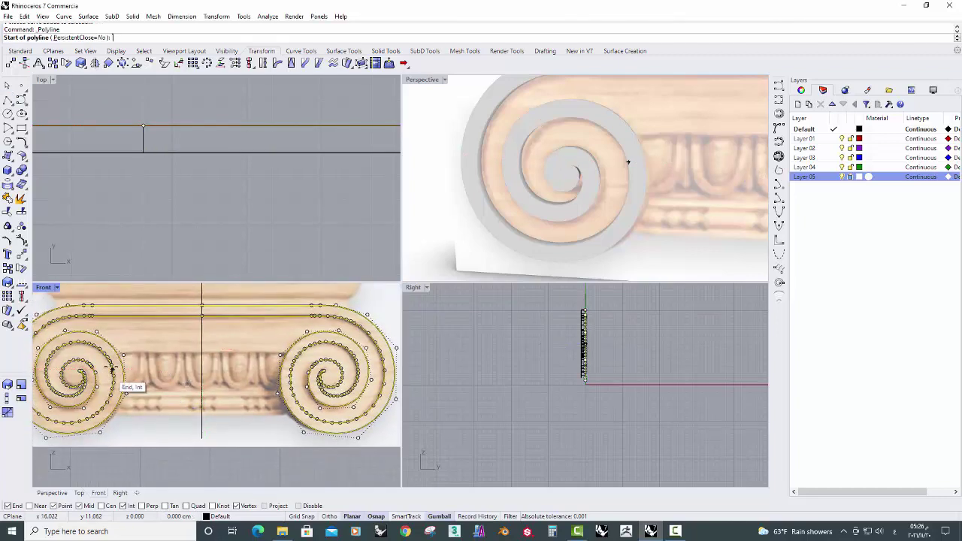
scroll(128, 387, up, 3)
click(111, 342)
scroll(209, 351, down, 2)
scroll(227, 351, up, 3)
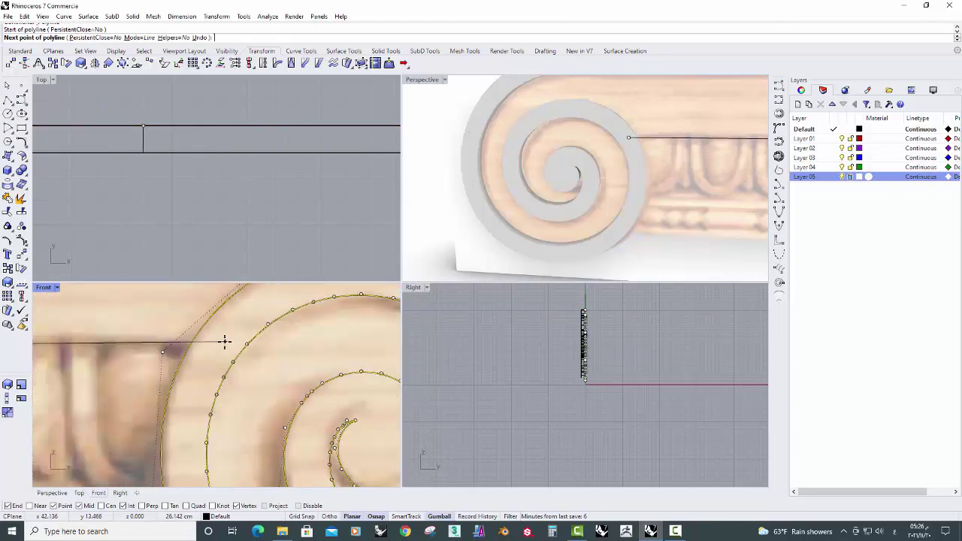
click(223, 349)
key(Return)
scroll(88, 350, down, 3)
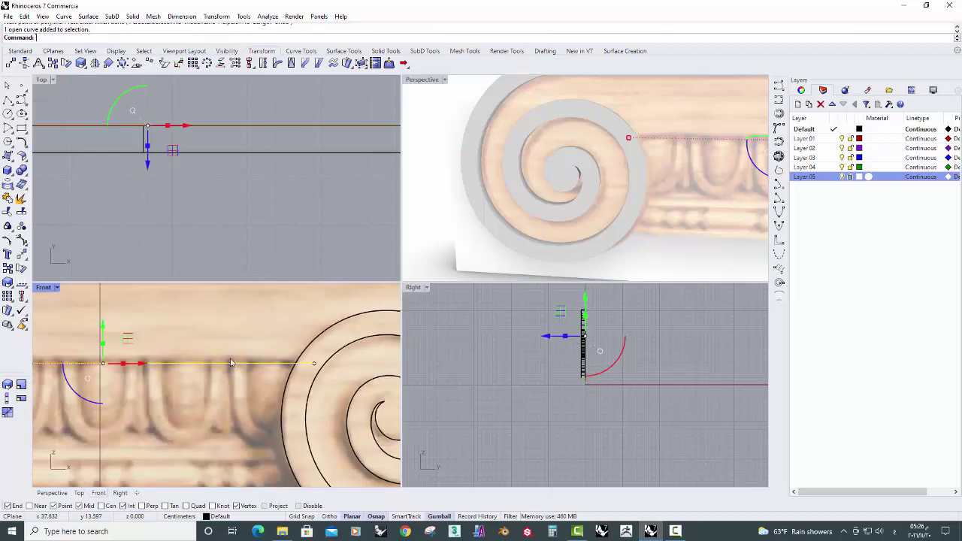
right_drag(105, 353, 177, 358)
drag(176, 353, 179, 353)
scroll(257, 420, down, 4)
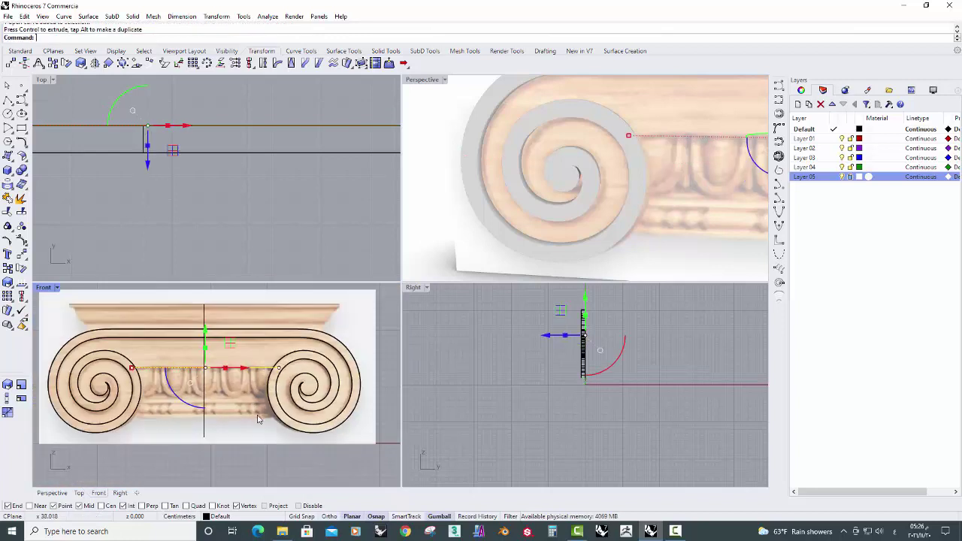
Select the closed volute outline and copy it in place.
click(279, 425)
click(316, 446)
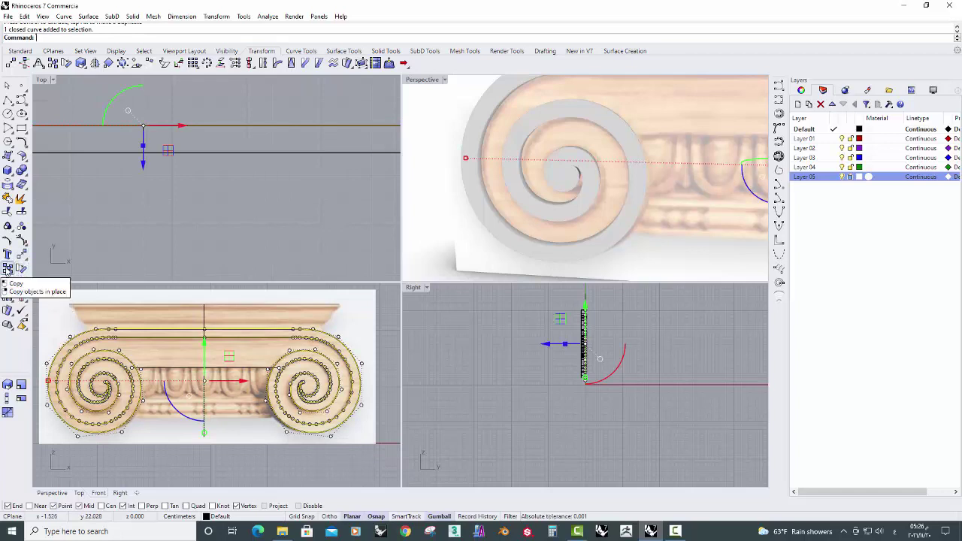
right_click(8, 269)
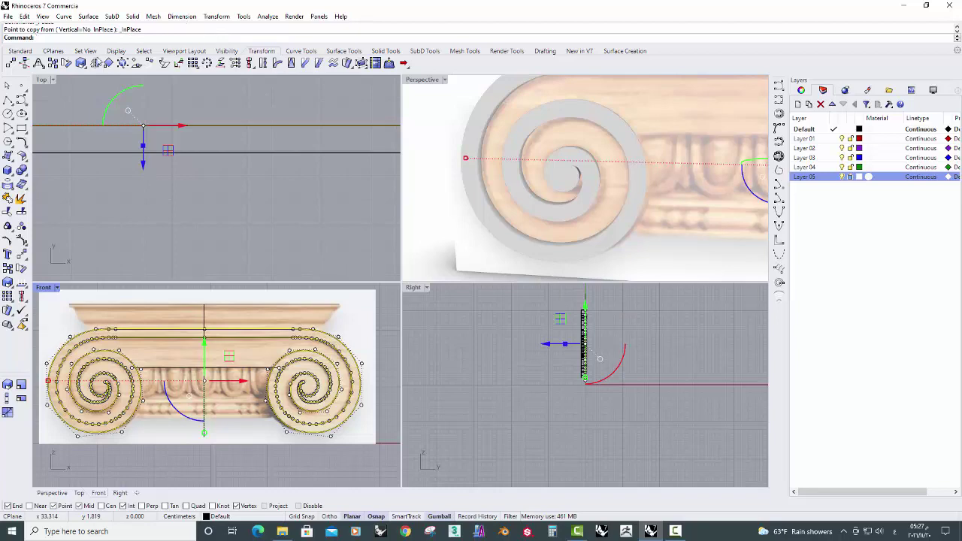
click(20, 50)
Hide the duplicated outline and the extruded volute solid, then show the hidden spiral curves.
click(305, 63)
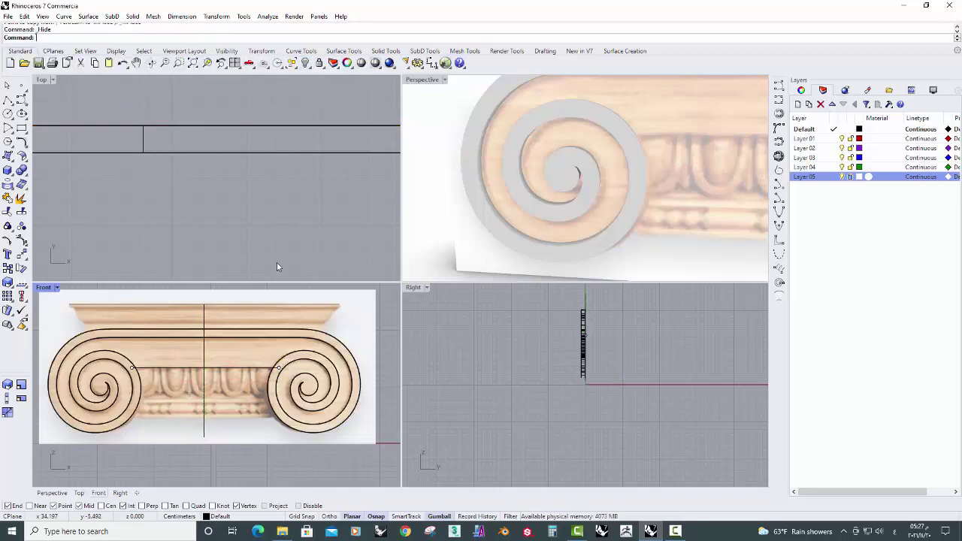
scroll(279, 385, up, 2)
click(537, 258)
key(ctrl+h)
scroll(294, 342, up, 3)
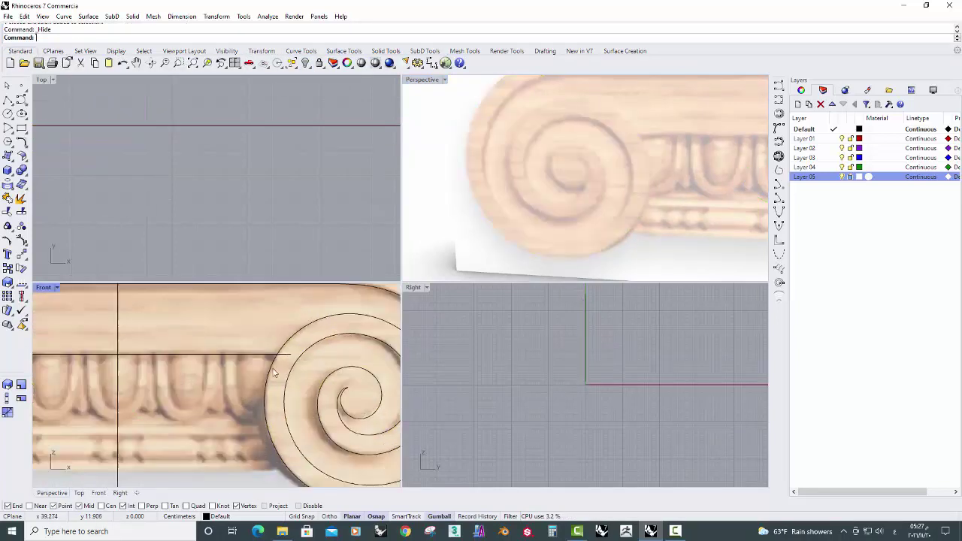
scroll(294, 342, down, 3)
key(ctrl+alt+h)
Trim the volute curves against the band line and delete the leftover inner spiral.
click(8, 212)
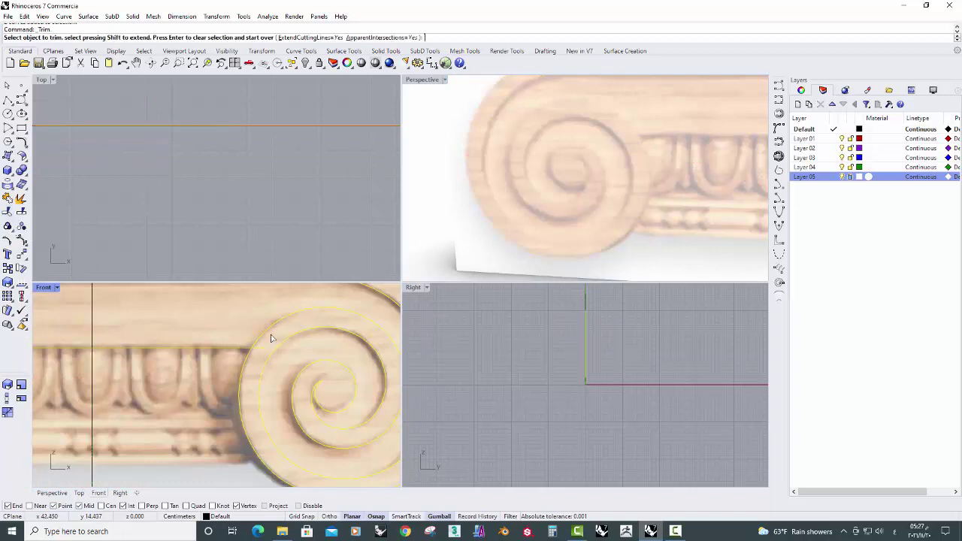
key(Return)
right_drag(279, 365, 173, 361)
scroll(174, 360, up, 2)
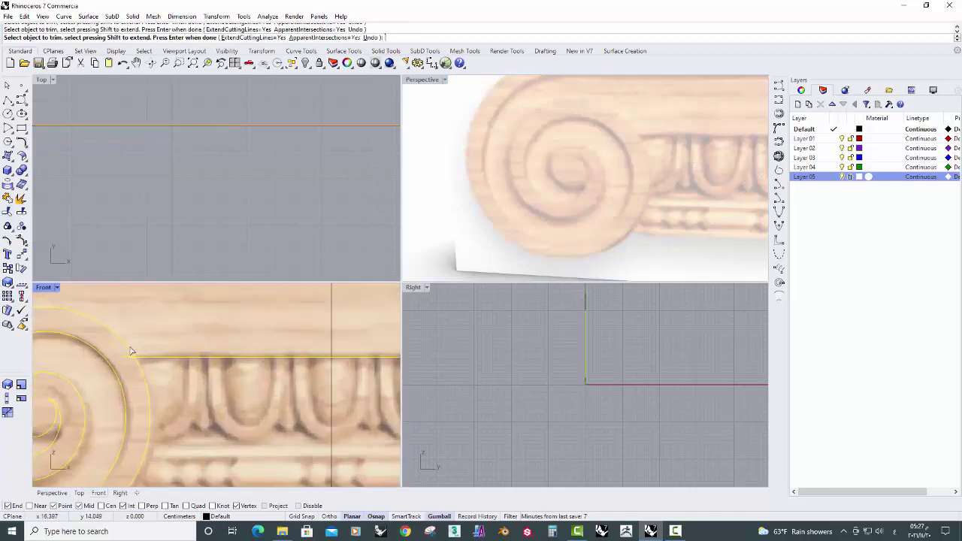
key(Return)
scroll(188, 412, down, 3)
key(Escape)
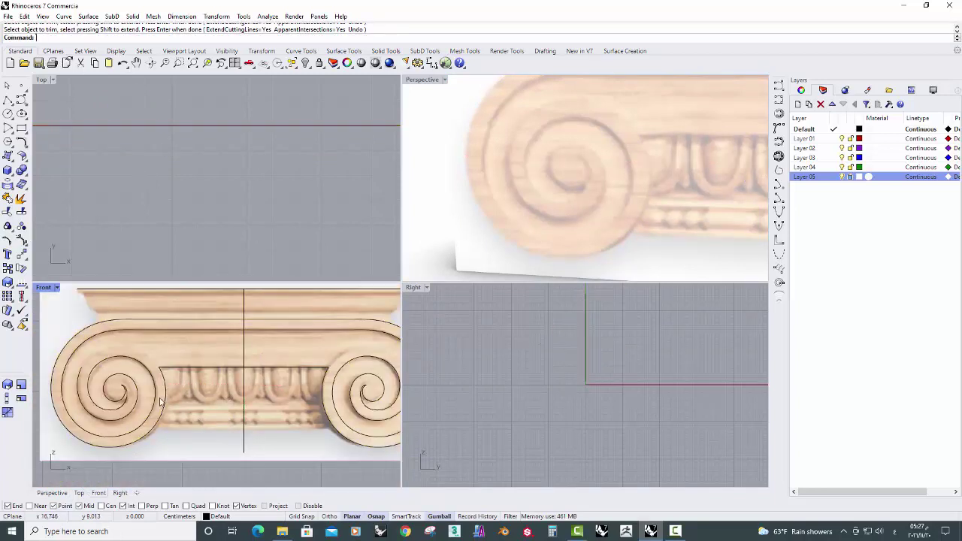
click(139, 407)
key(Delete)
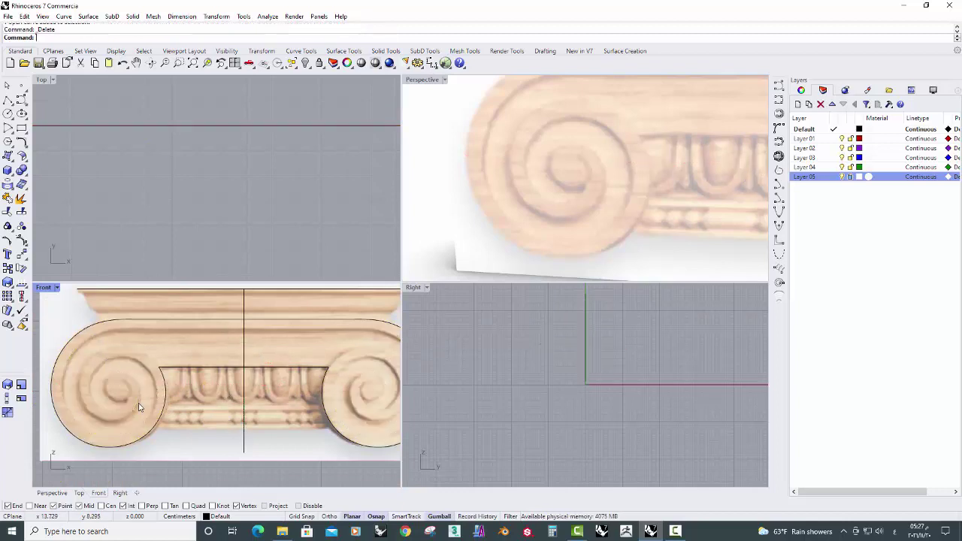
Join the band line and the traced outline curves into a single closed curve.
click(179, 368)
click(7, 198)
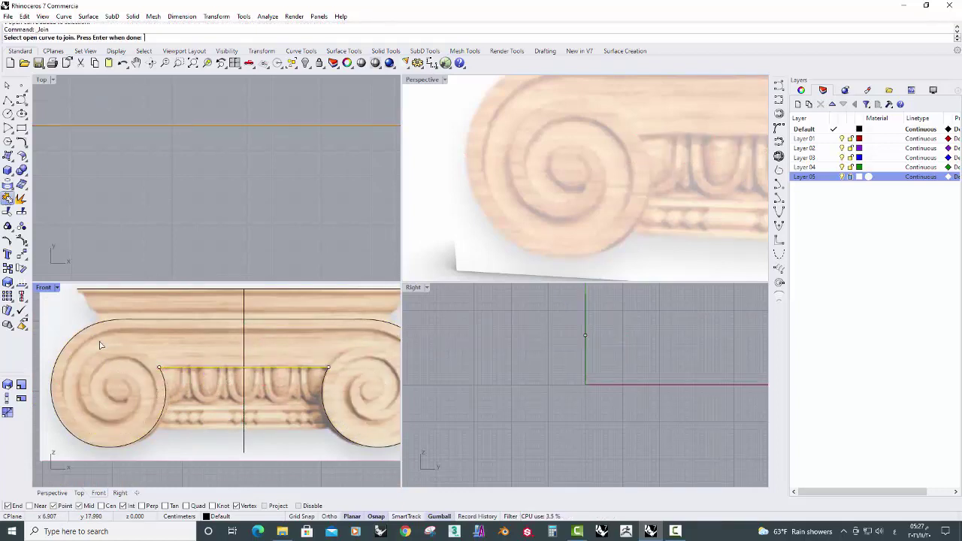
key(Return)
key(Return)
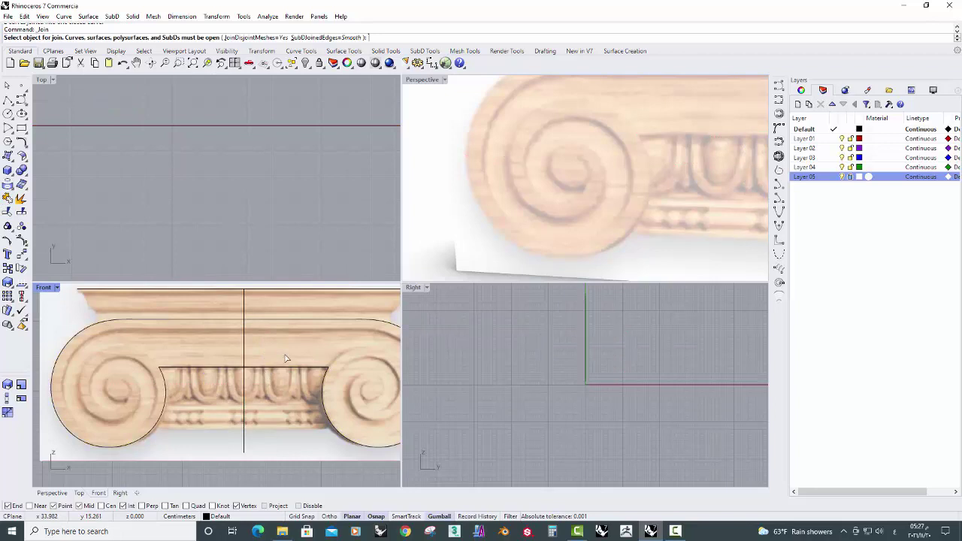
click(293, 369)
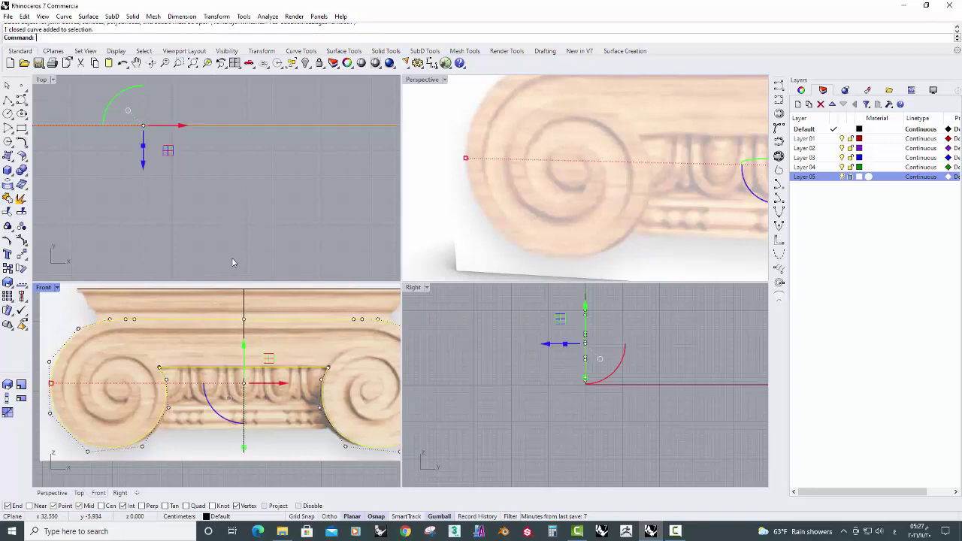
Extrude the closed outline straight into a thin planar solid.
click(132, 16)
mouse_move(158, 129)
click(261, 190)
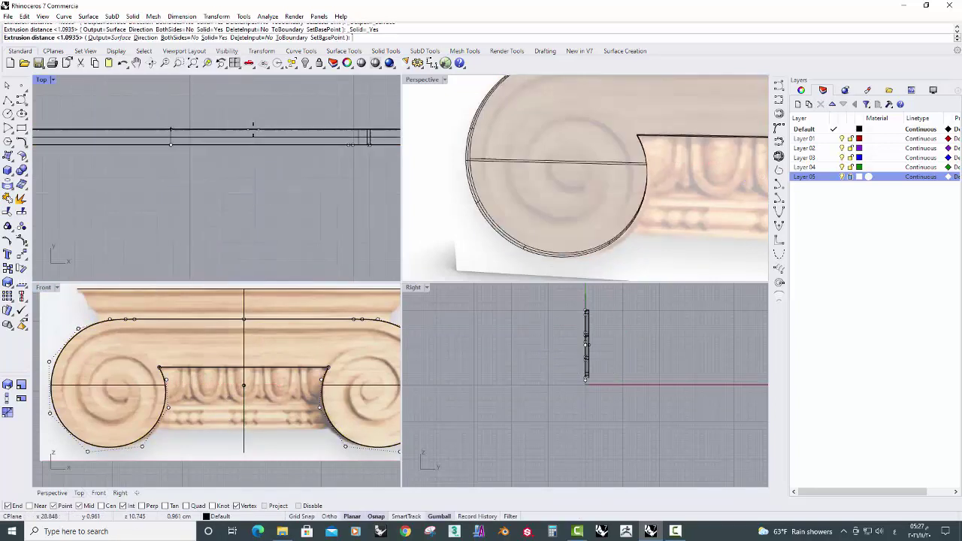
click(251, 131)
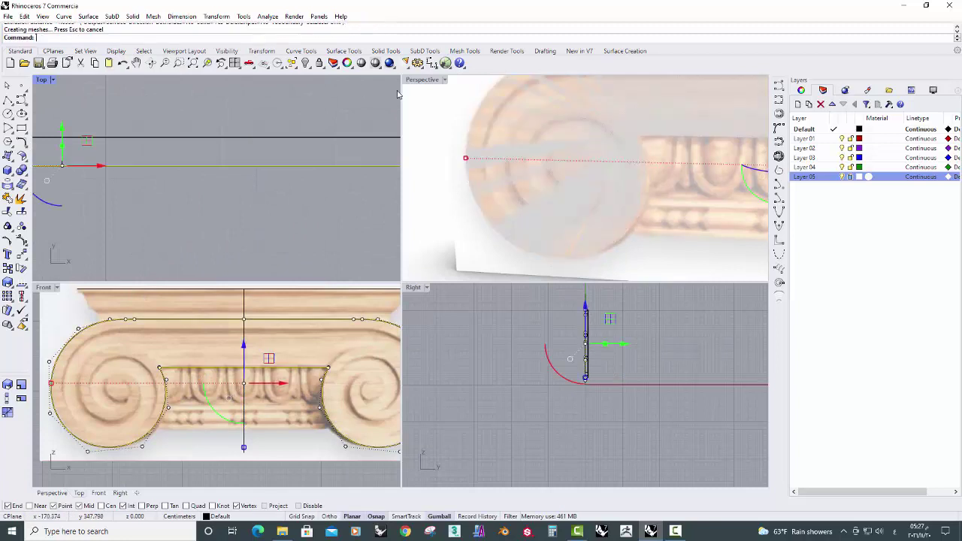
Show the hidden spiral curves and move the reference image surface back behind the solid.
click(312, 64)
scroll(756, 206, down, 4)
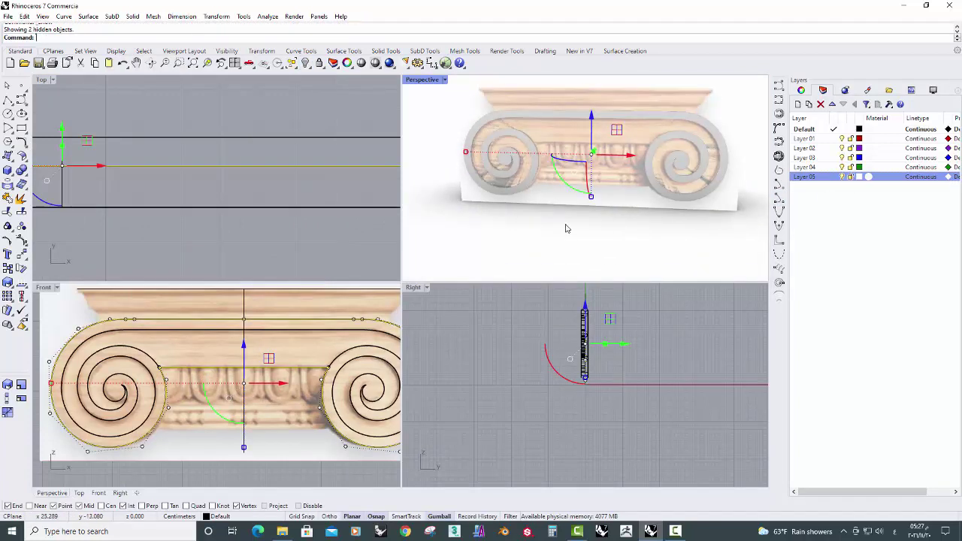
click(294, 209)
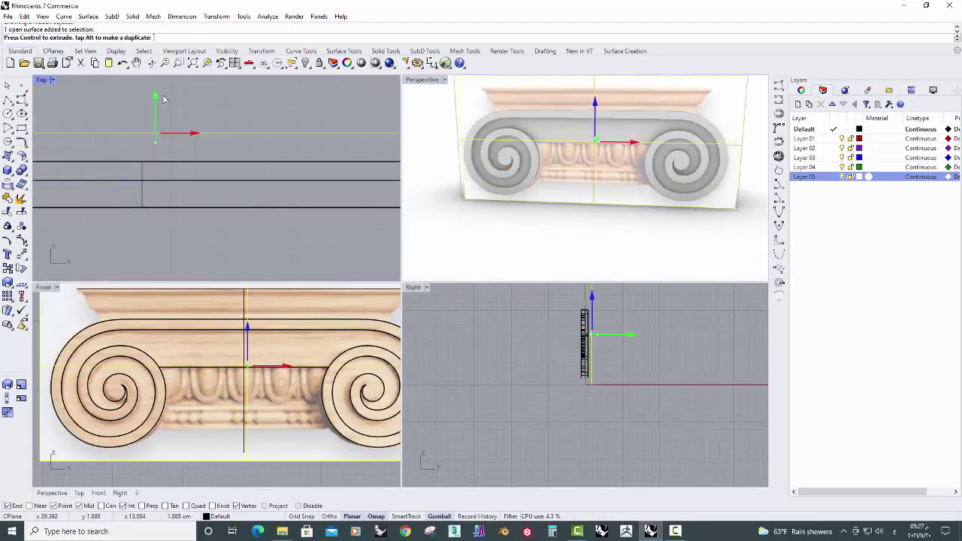
drag(156, 150, 151, 209)
click(546, 277)
right_drag(546, 277, 516, 240)
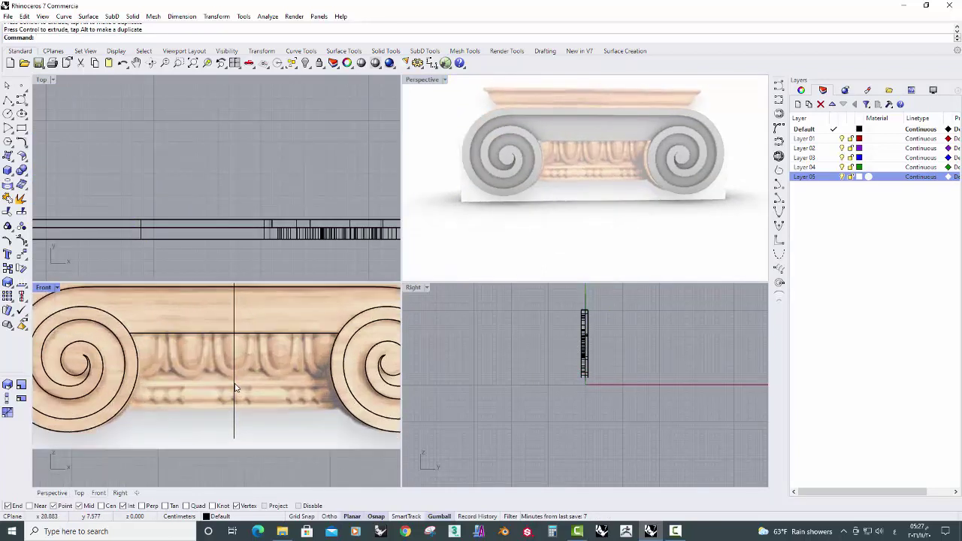
scroll(251, 392, up, 4)
mouse_move(227, 383)
right_down()
mouse_move(266, 391)
mouse_move(224, 316)
right_up()
Maximize the Front view and trace the right half of an egg with an interpolated curve.
double_click(46, 291)
scroll(329, 283, up, 2)
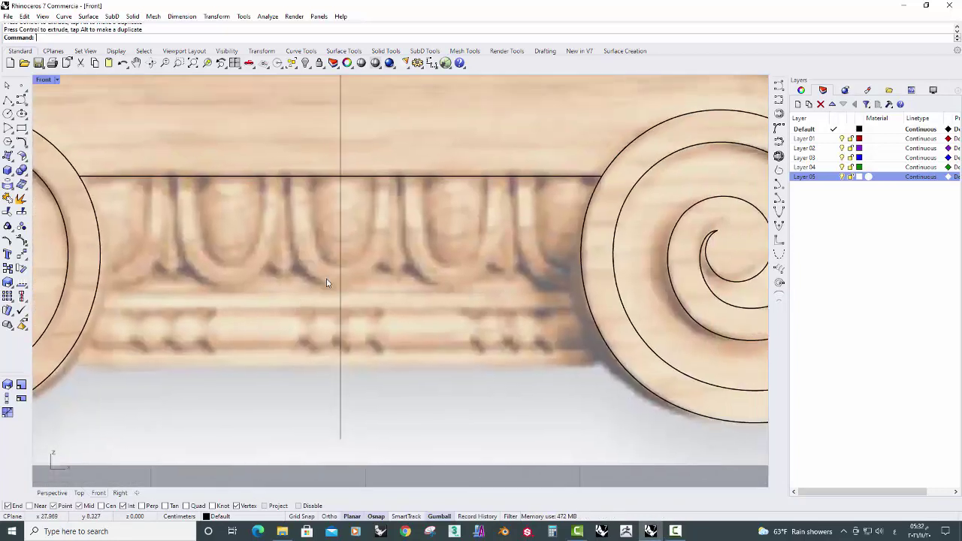
click(779, 103)
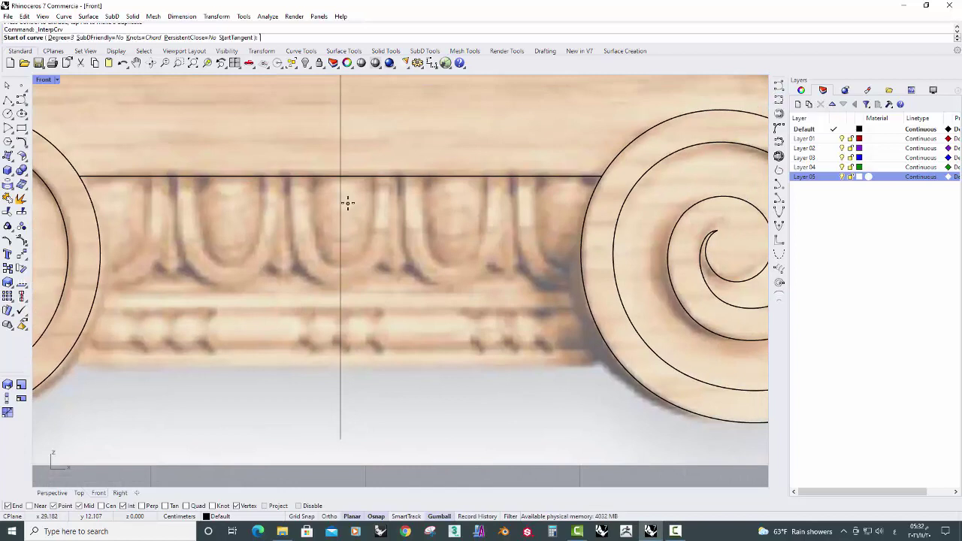
scroll(346, 200, up, 2)
click(383, 160)
click(384, 210)
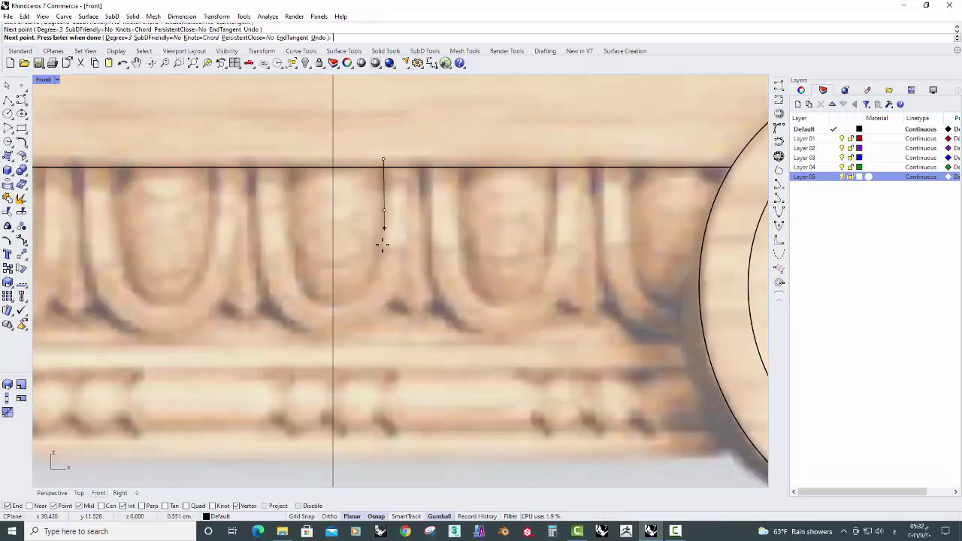
click(369, 282)
click(354, 298)
right_click(320, 305)
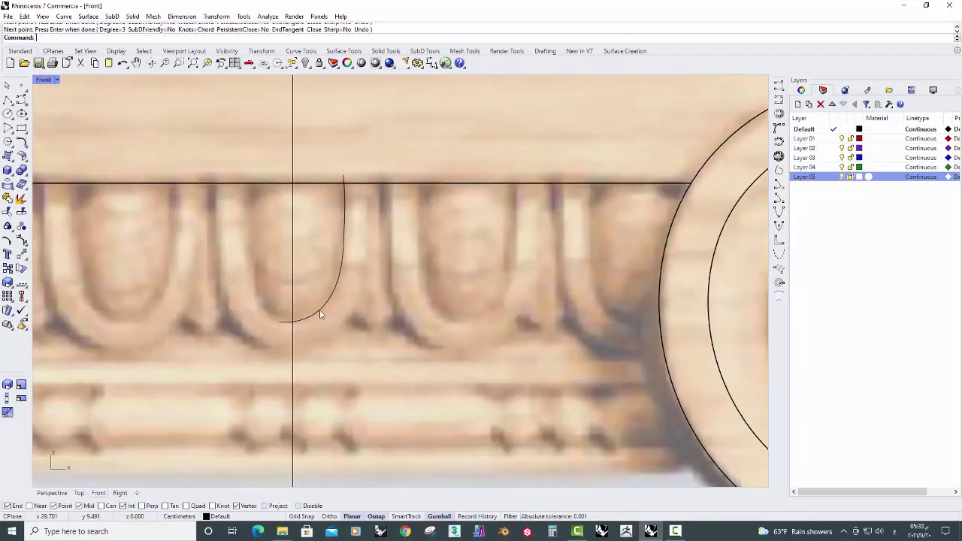
click(333, 319)
click(353, 333)
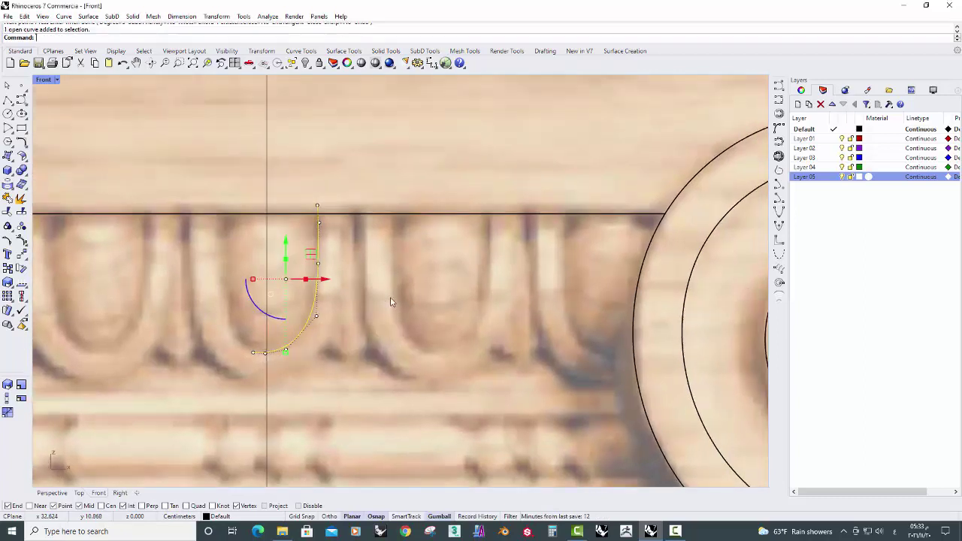
Mirror the half-egg about the vertical centre line to form the left half.
click(261, 51)
click(95, 62)
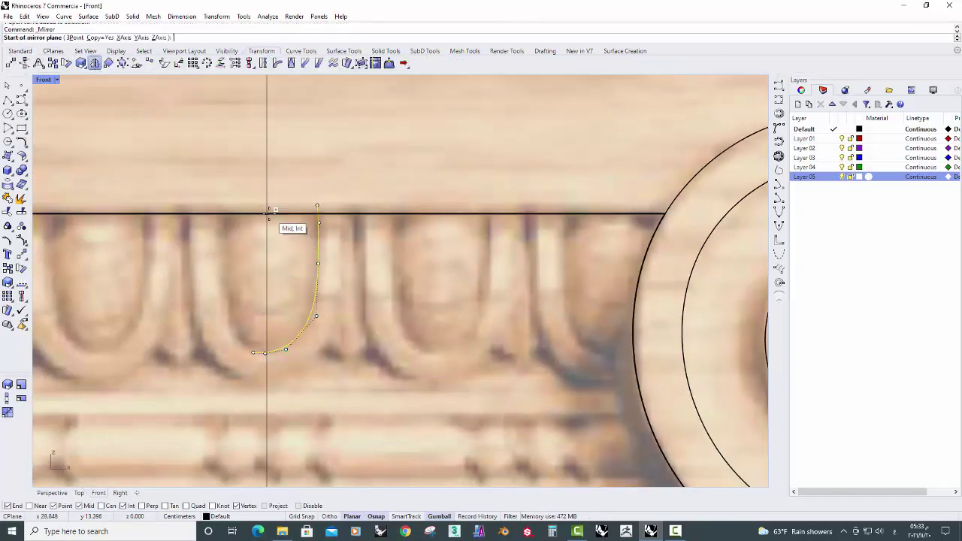
click(267, 215)
click(265, 258)
right_drag(290, 314, 272, 301)
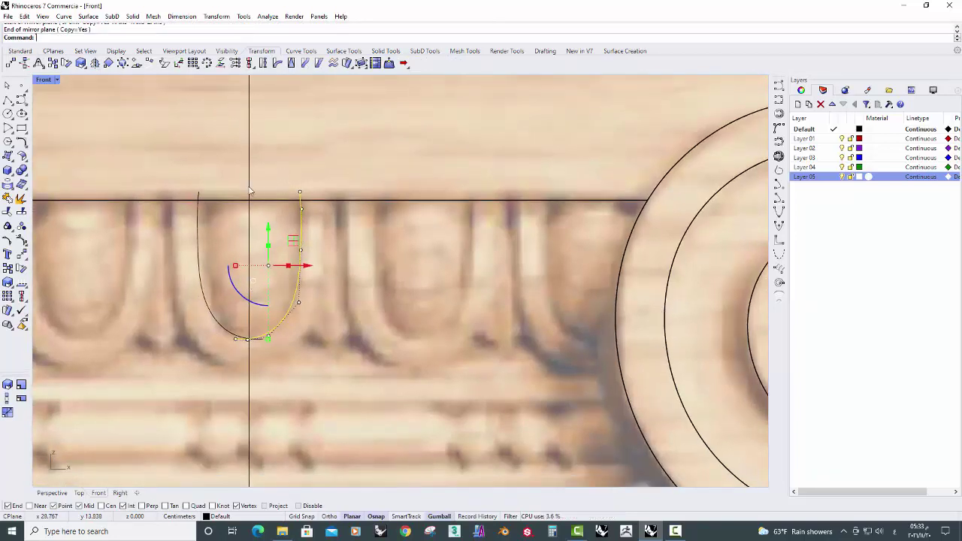
drag(285, 172, 324, 274)
key(ctrl+z)
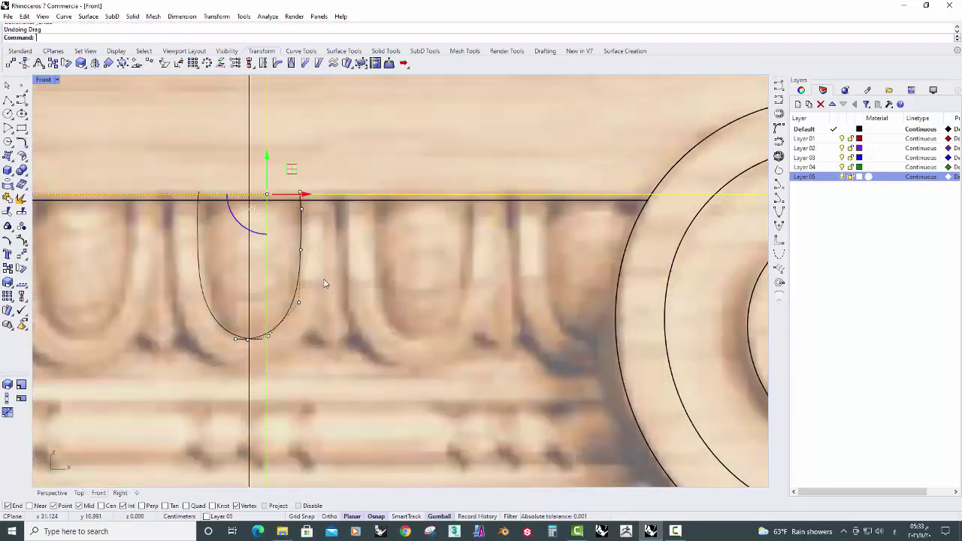
key(Escape)
Line up the right half's upper control points under the top intersection with SetPt.
drag(291, 173, 320, 309)
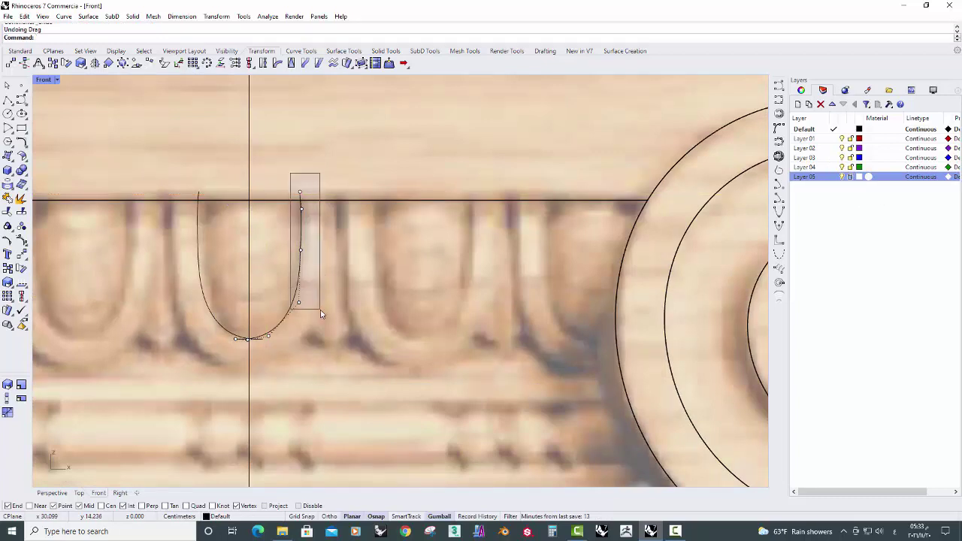
click(22, 259)
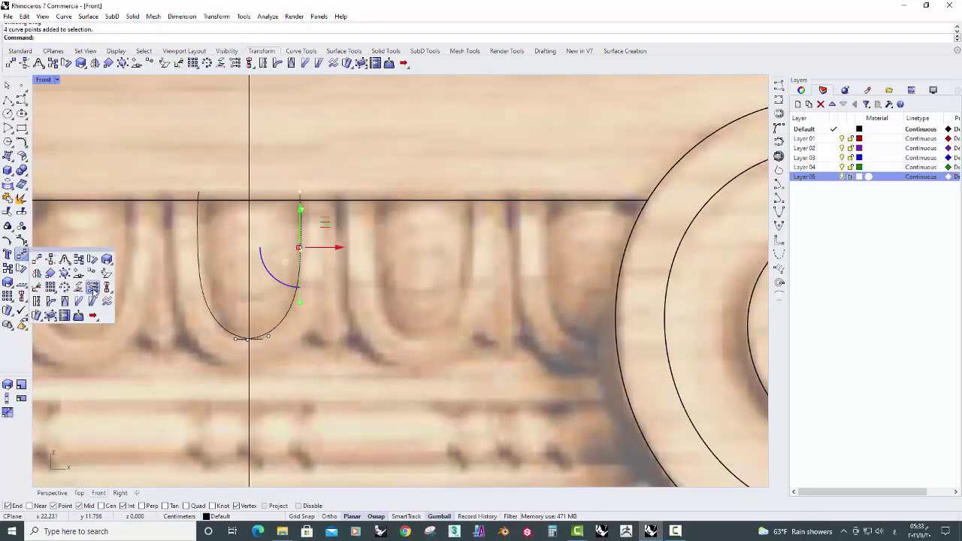
click(93, 288)
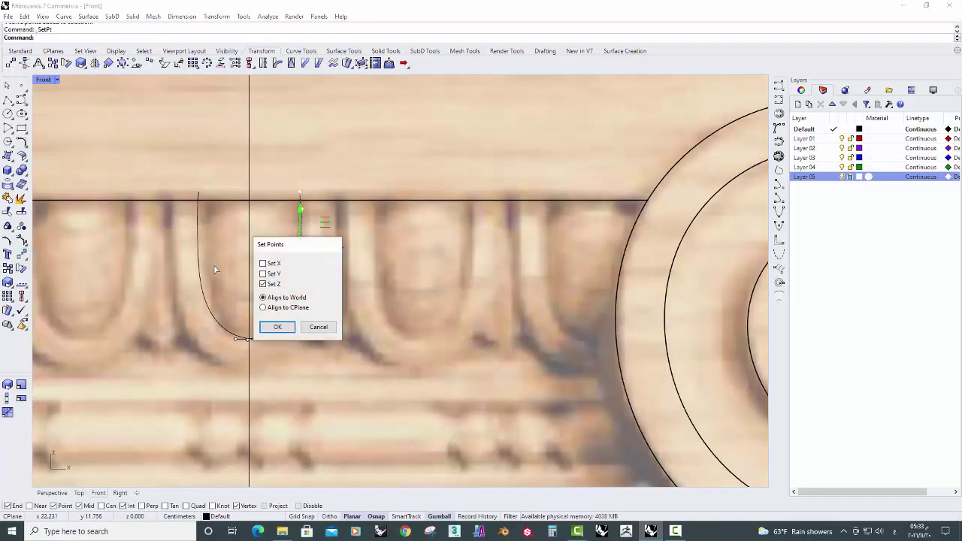
click(262, 263)
click(278, 327)
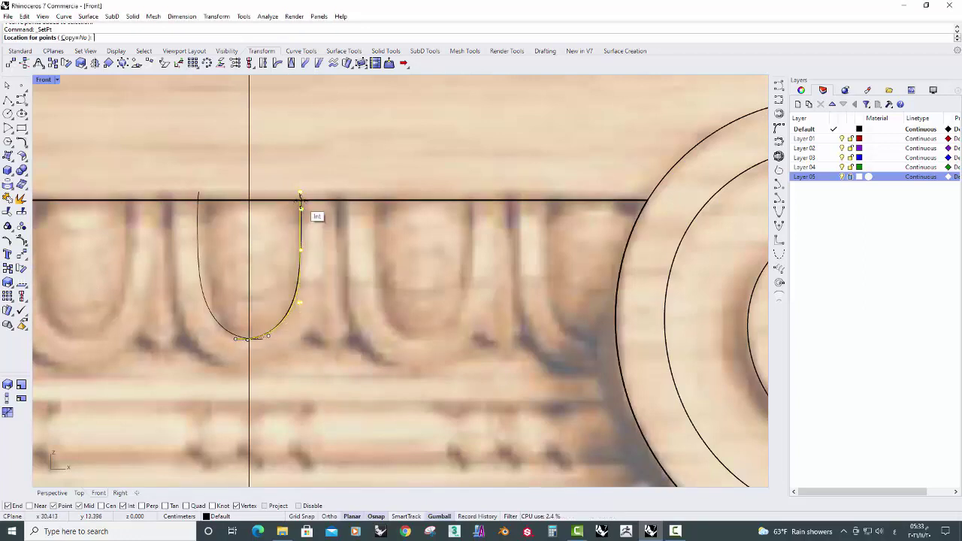
click(301, 210)
Replace the old left half with a fresh mirror copy of the straightened right half.
click(223, 323)
key(Delete)
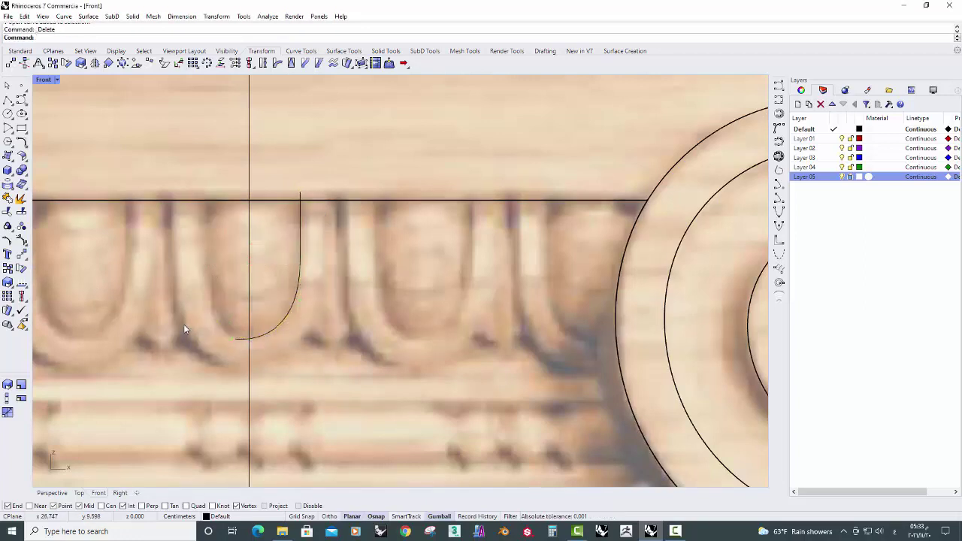
click(290, 322)
click(95, 64)
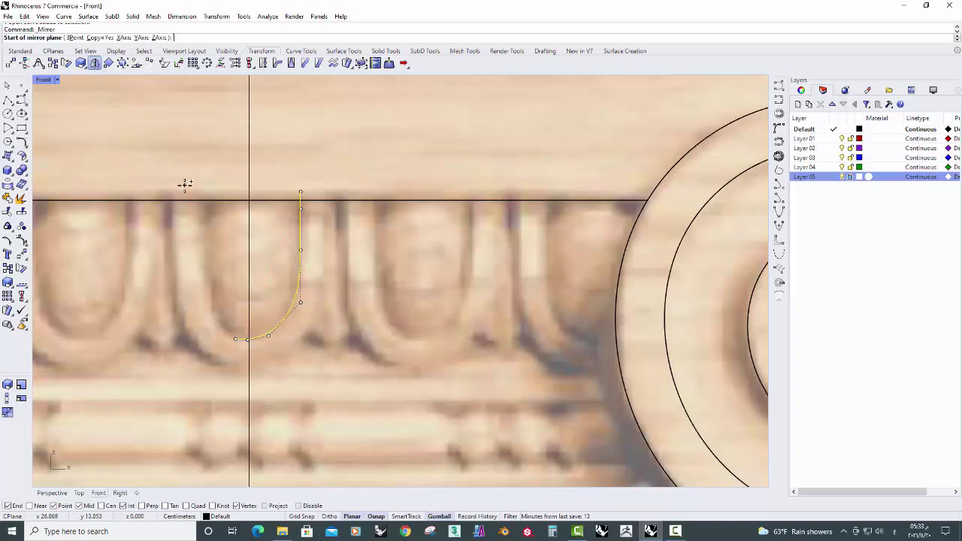
click(249, 202)
click(250, 277)
Split both egg halves at the vertical centre line and delete the tiny bottom pieces.
shift+click(207, 311)
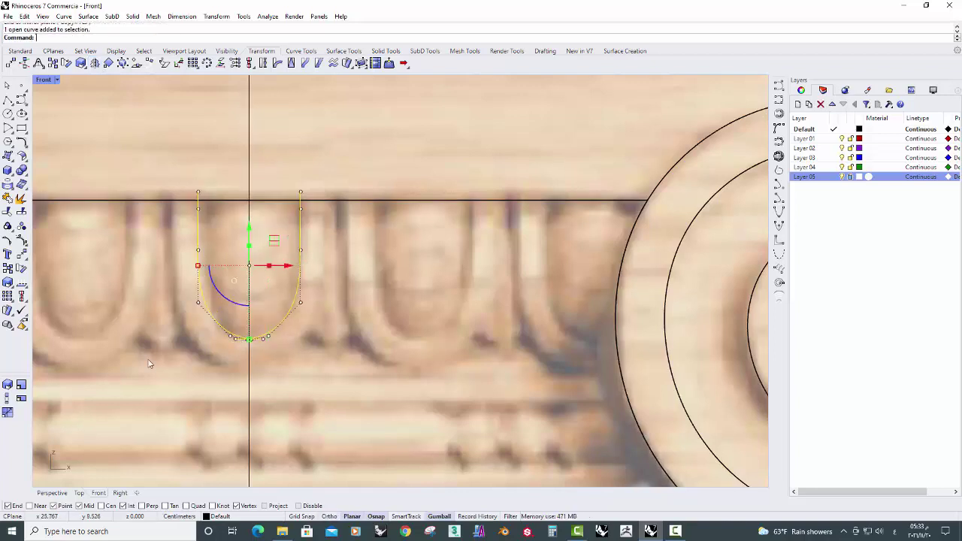
click(7, 198)
click(249, 173)
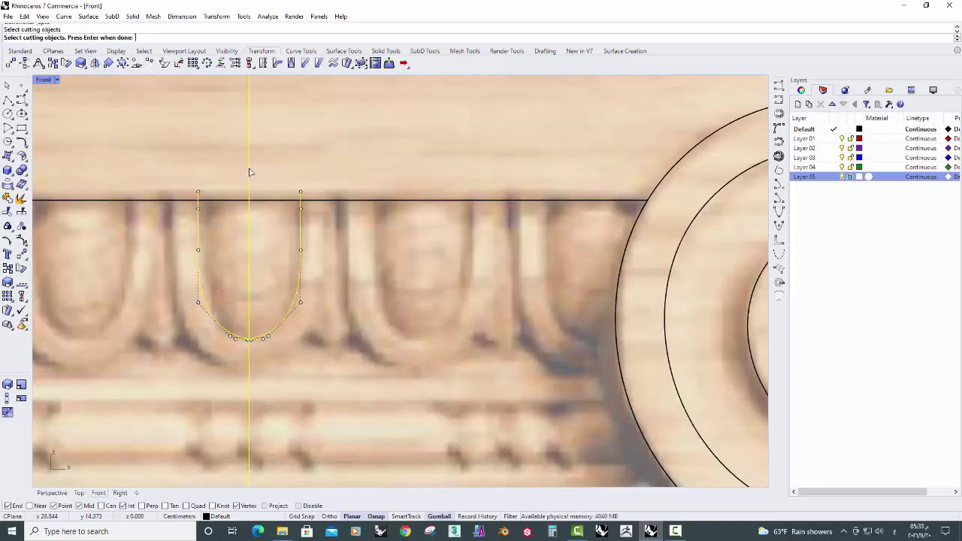
key(Return)
drag(172, 376, 347, 299)
key(Delete)
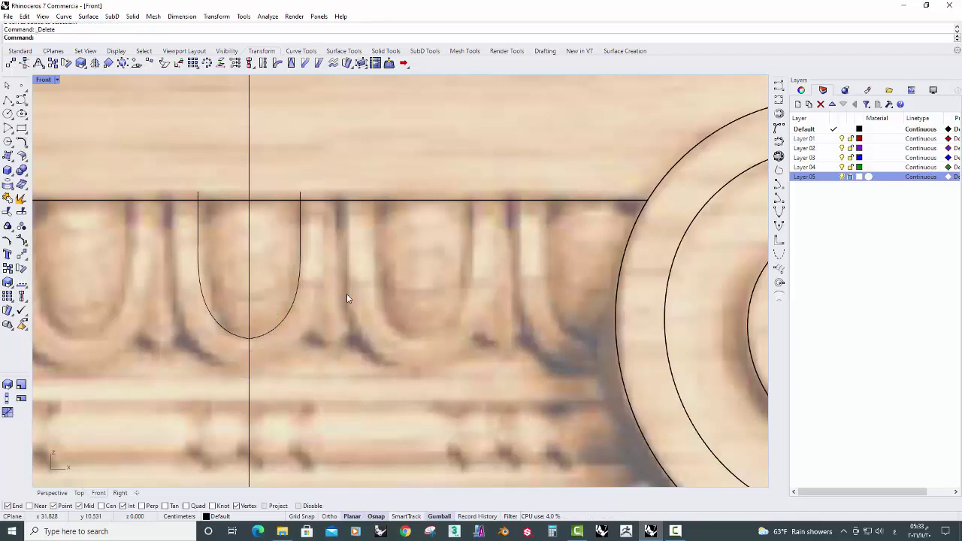
scroll(251, 339, up, 3)
click(254, 339)
shift+click(229, 339)
Raise the egg's bottom joint control point slightly and adjust the bottom points.
scroll(229, 340, up, 3)
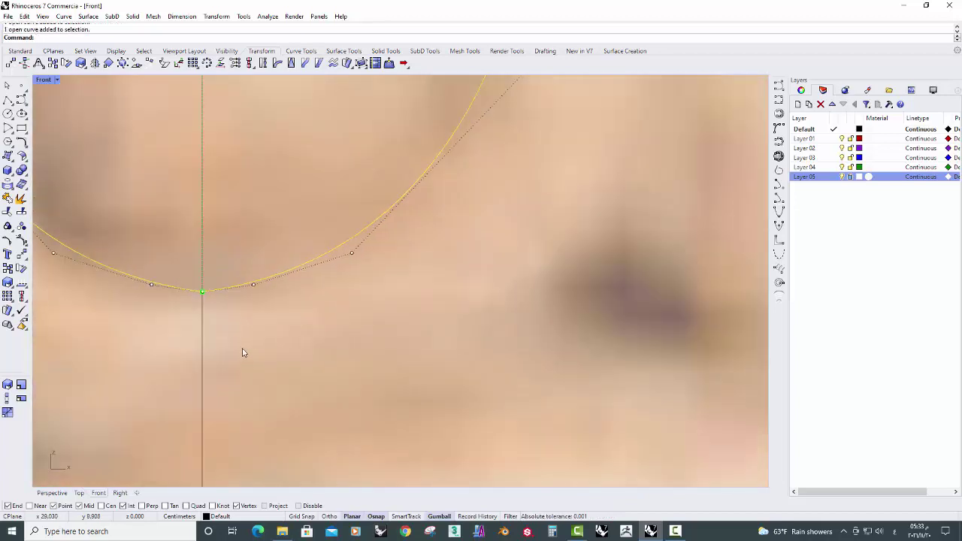
drag(169, 264, 238, 328)
drag(204, 255, 203, 251)
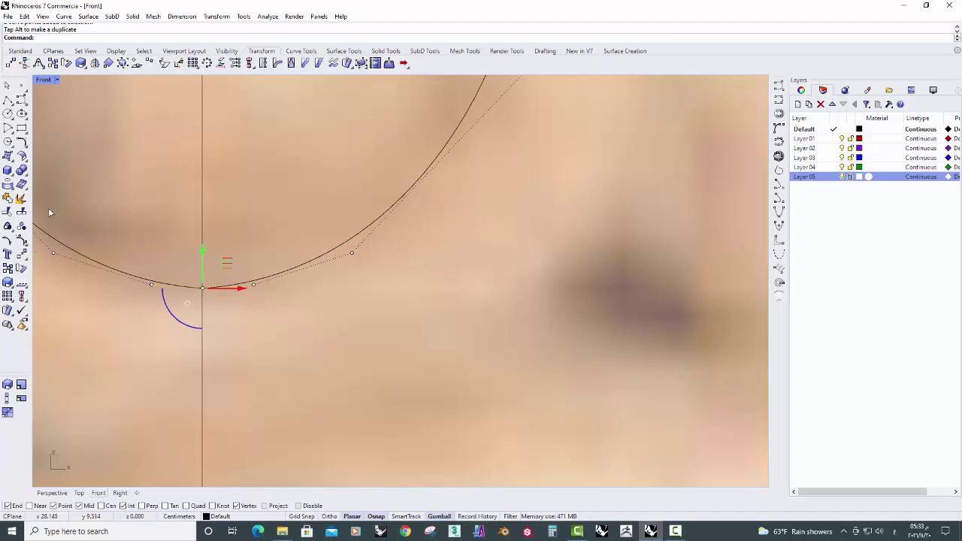
drag(48, 209, 340, 319)
scroll(288, 260, down, 3)
scroll(299, 340, up, 2)
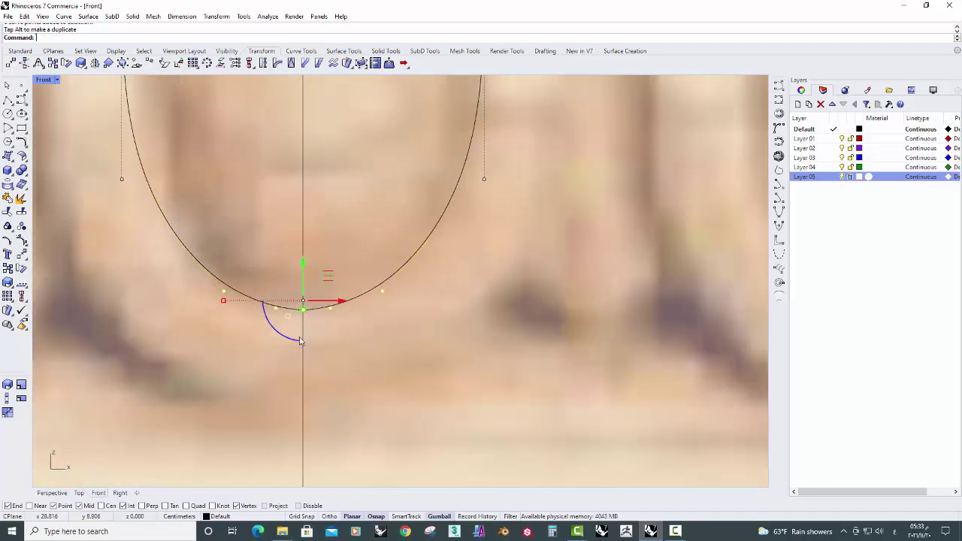
scroll(299, 340, up, 1)
drag(279, 254, 333, 296)
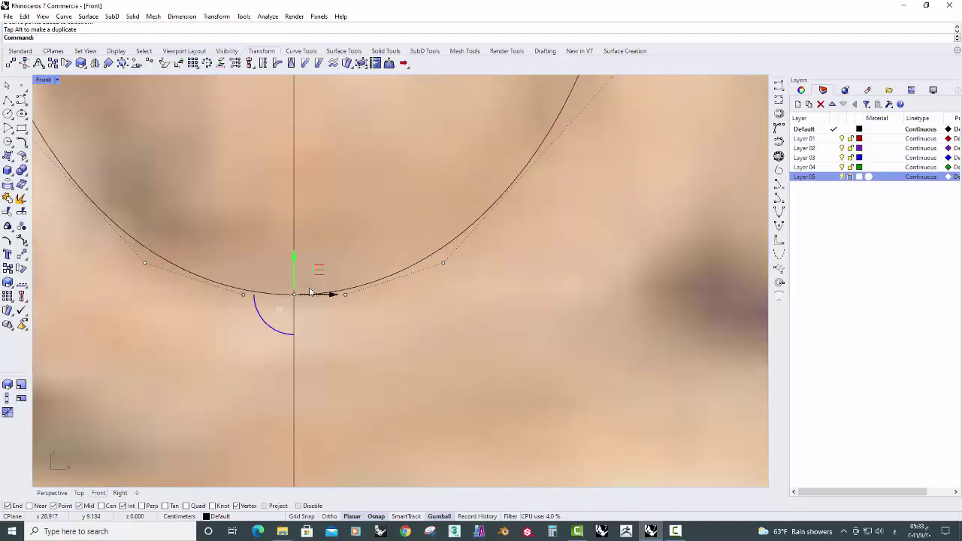
scroll(301, 281, down, 1)
scroll(285, 271, down, 1)
key(Escape)
scroll(284, 331, down, 1)
scroll(284, 355, down, 1)
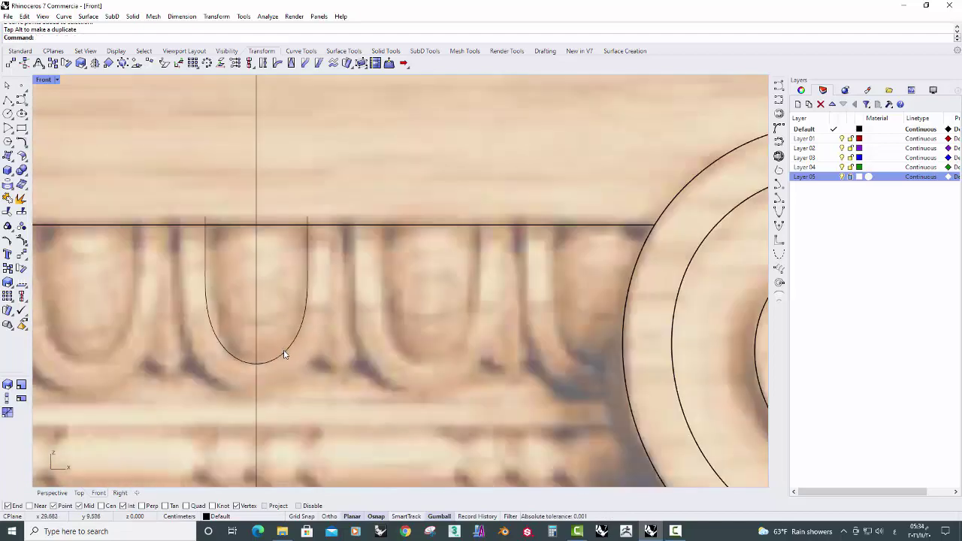
Join the two egg halves into one U curve.
click(284, 355)
key(ctrl+j)
click(234, 356)
key(Return)
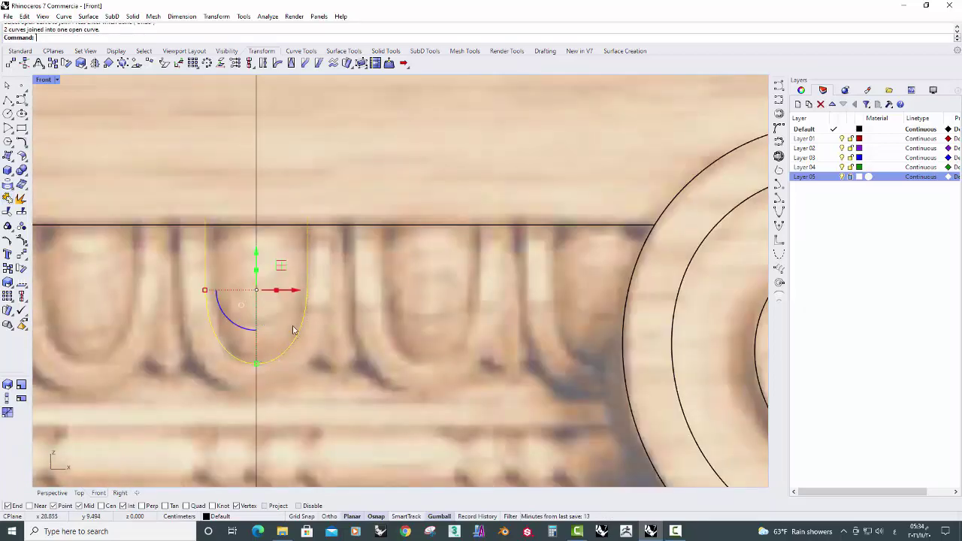
Offset the U-shaped egg outline 1.5 outward to form a parallel rim.
click(63, 15)
mouse_move(78, 273)
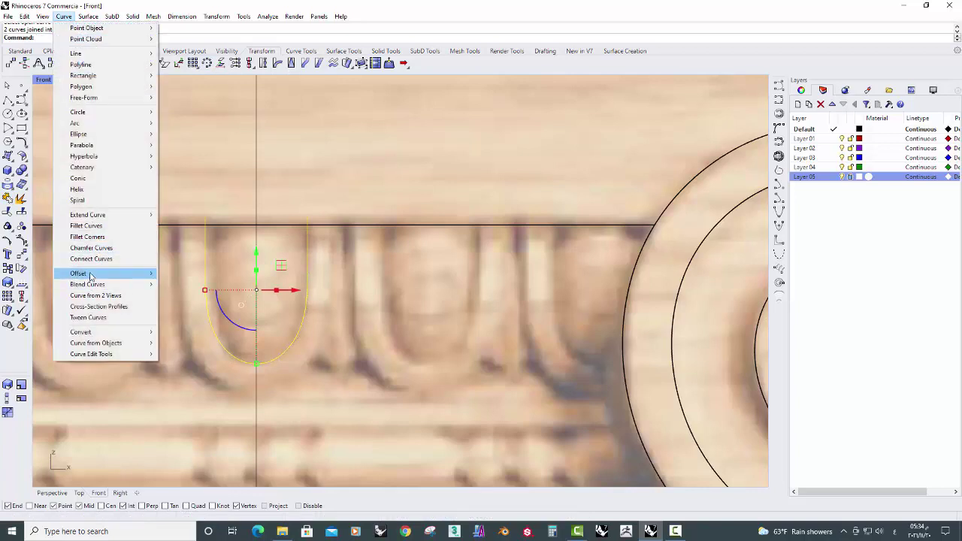
click(186, 273)
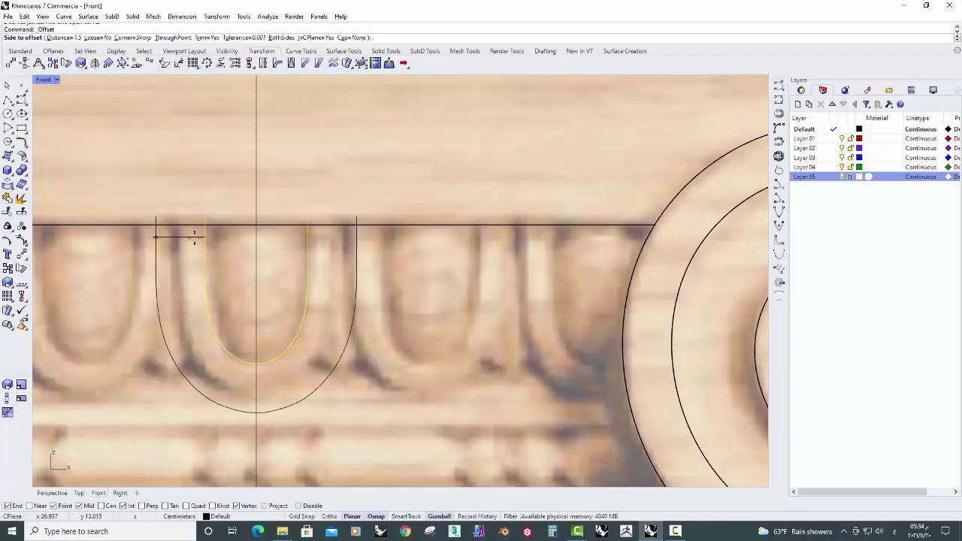
text(4)
click(231, 197)
right_drag(231, 196, 239, 340)
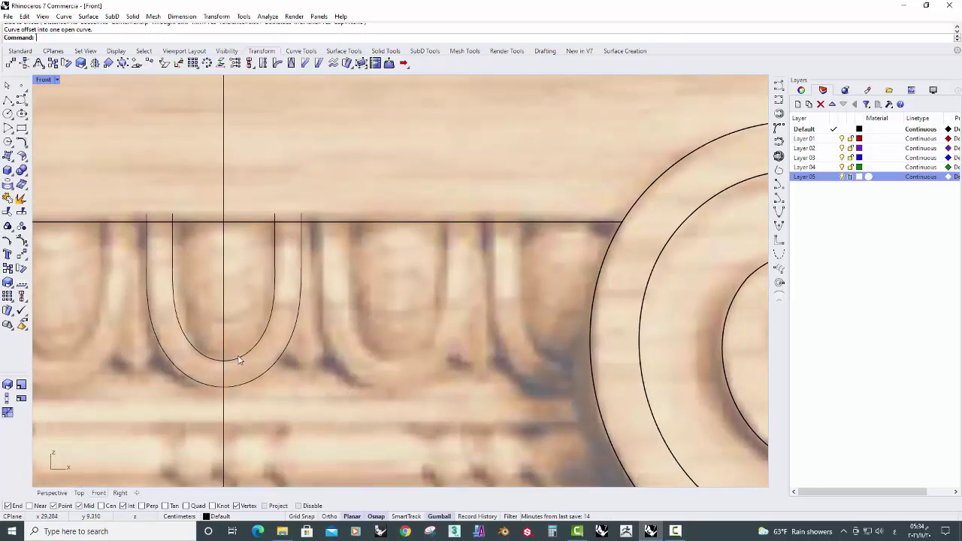
click(239, 360)
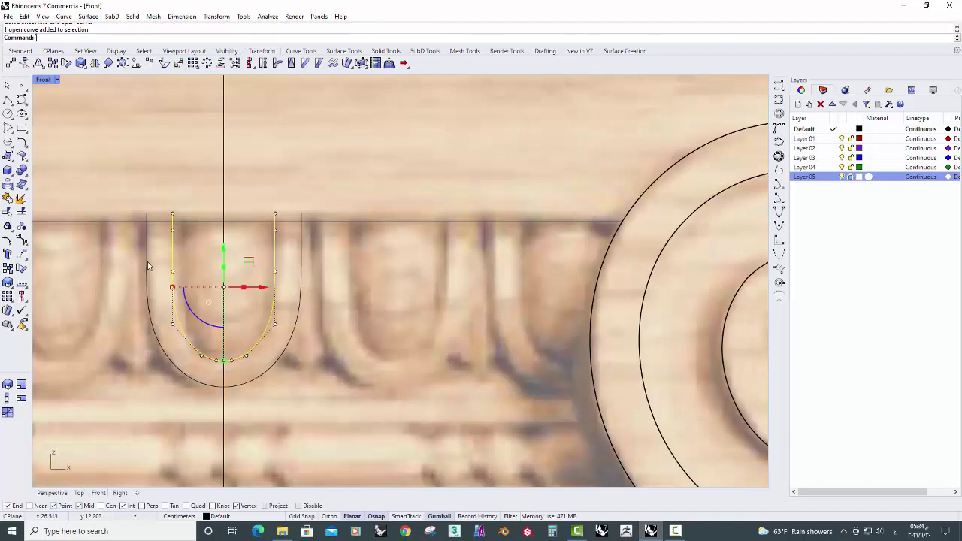
key(Escape)
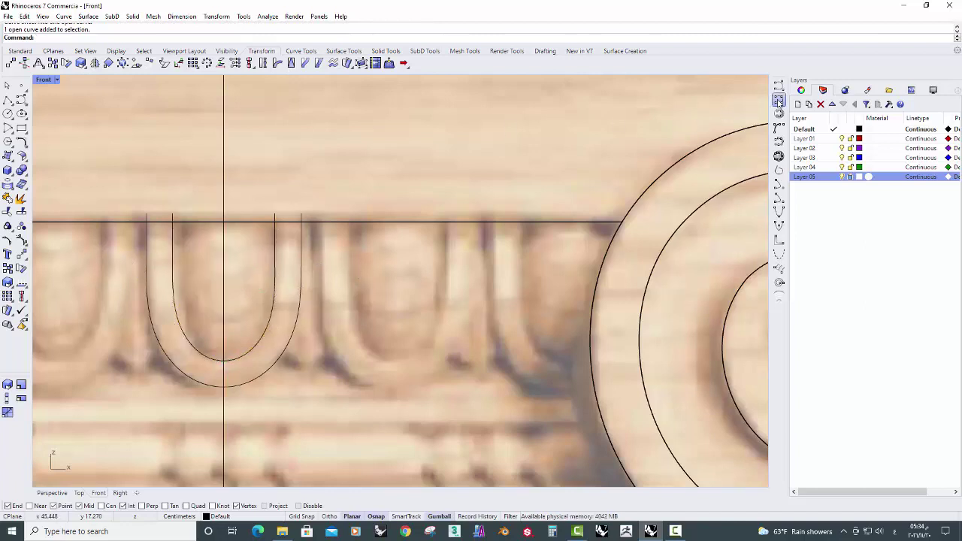
click(779, 99)
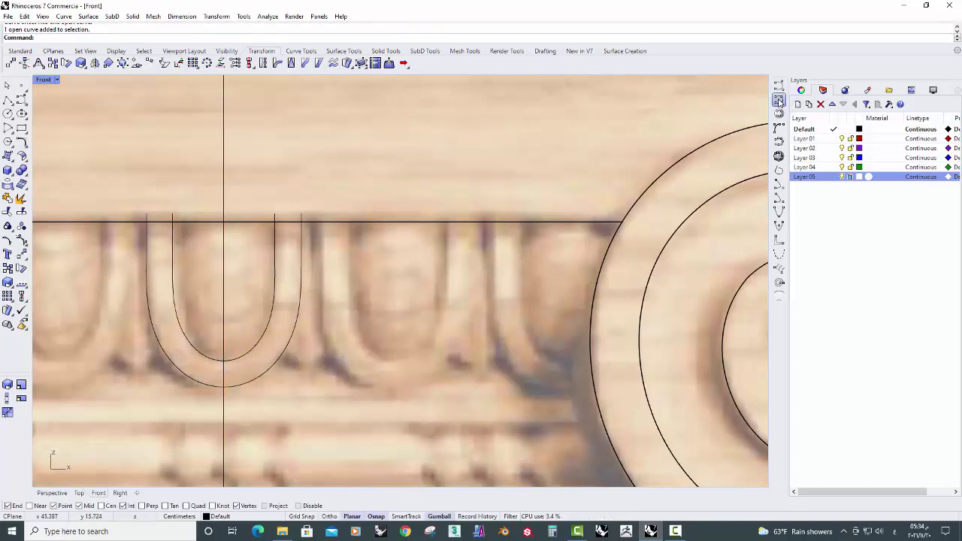
Draw a line across the inner U's top and pull its middle back into a half-round arc.
click(173, 223)
click(275, 222)
key(Return)
click(240, 226)
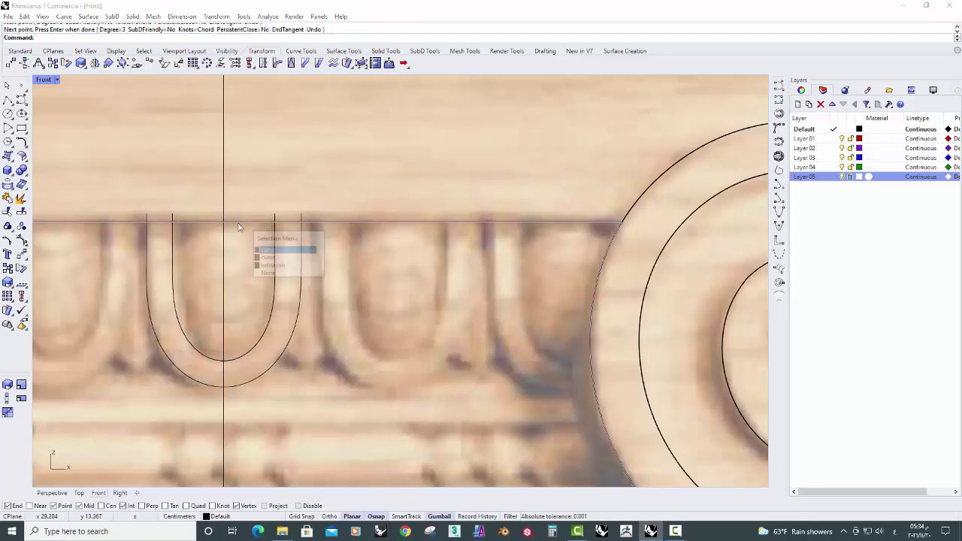
click(270, 257)
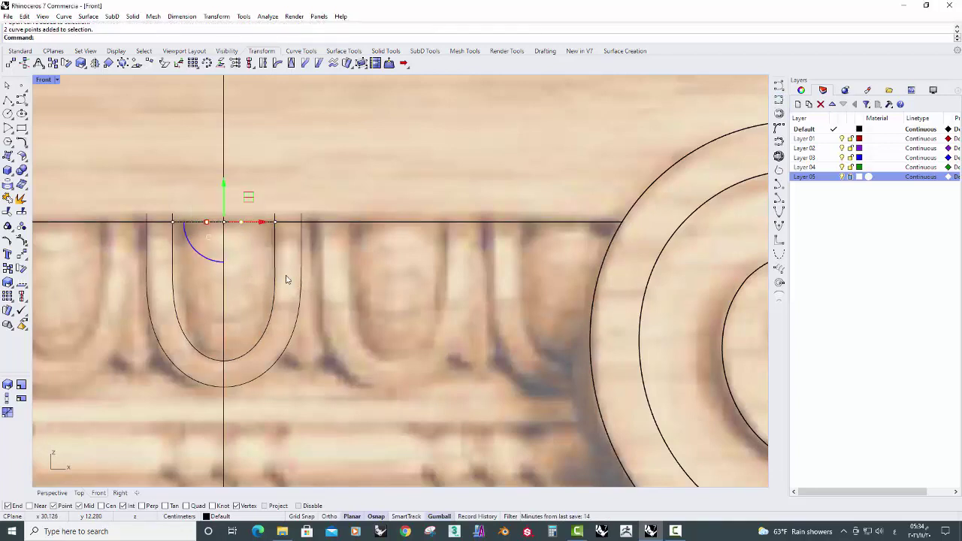
double_click(43, 79)
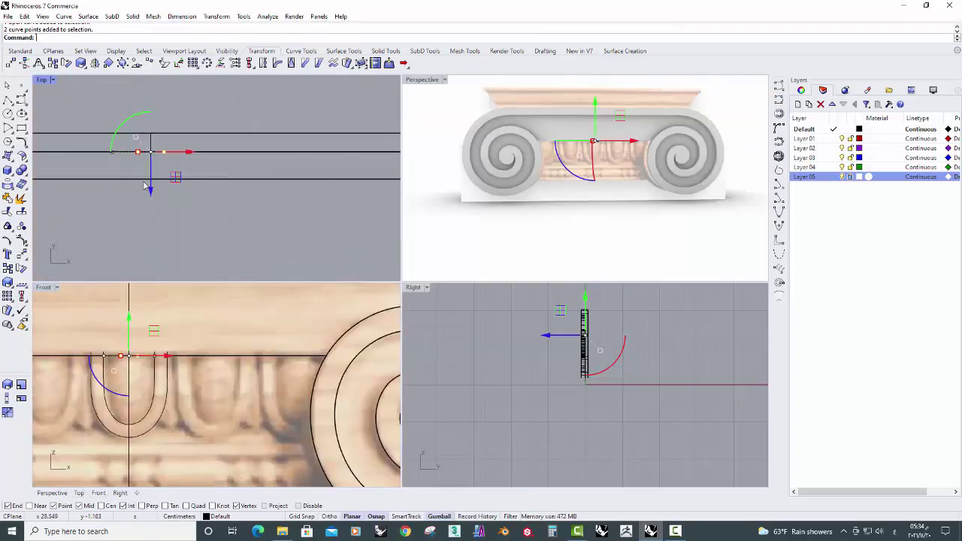
mouse_move(150, 180)
mouse_down()
mouse_move(151, 194)
mouse_move(150, 183)
mouse_move(112, 184)
mouse_move(120, 194)
mouse_up()
click(211, 321)
Draw a short rim profile curve and rebuild it with more control points.
right_drag(245, 291, 275, 307)
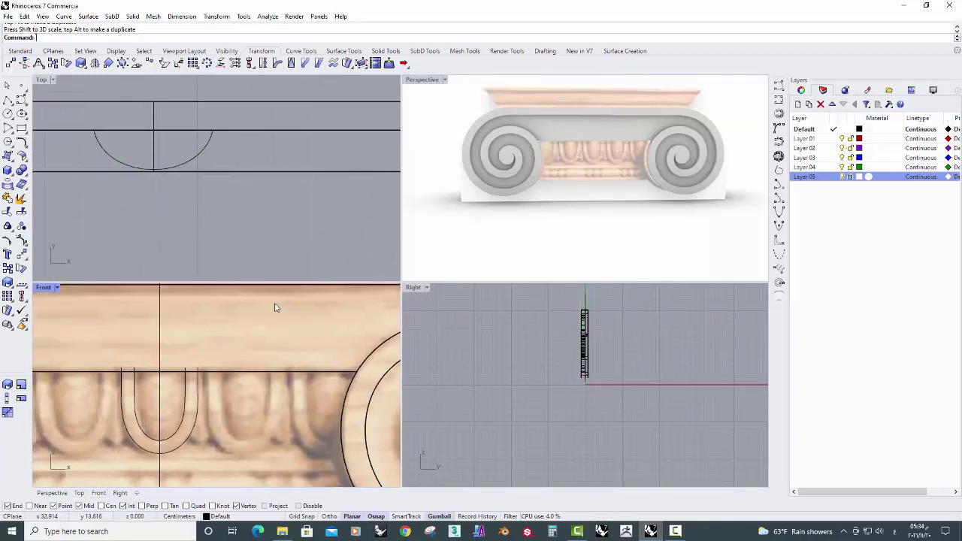
key(Page_Up)
key(Page_Up)
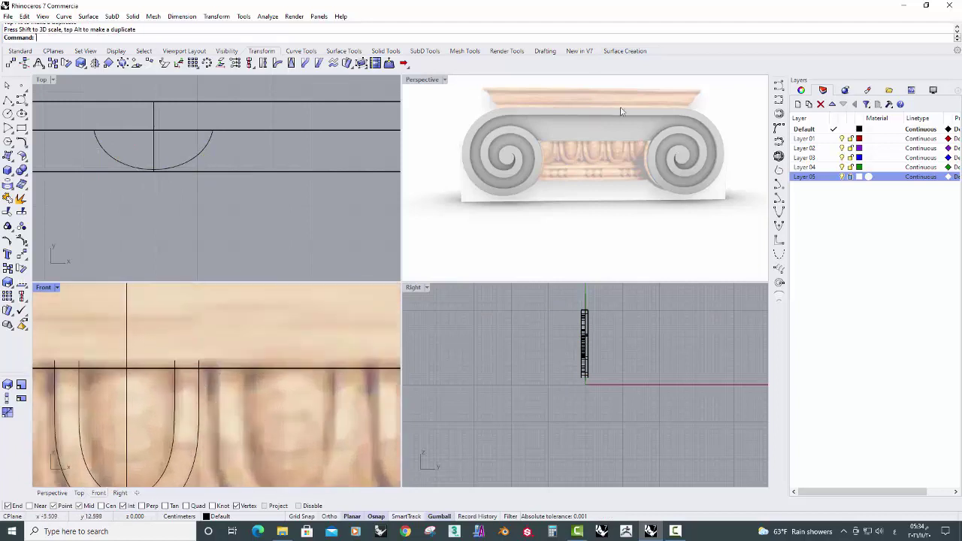
click(779, 100)
click(175, 362)
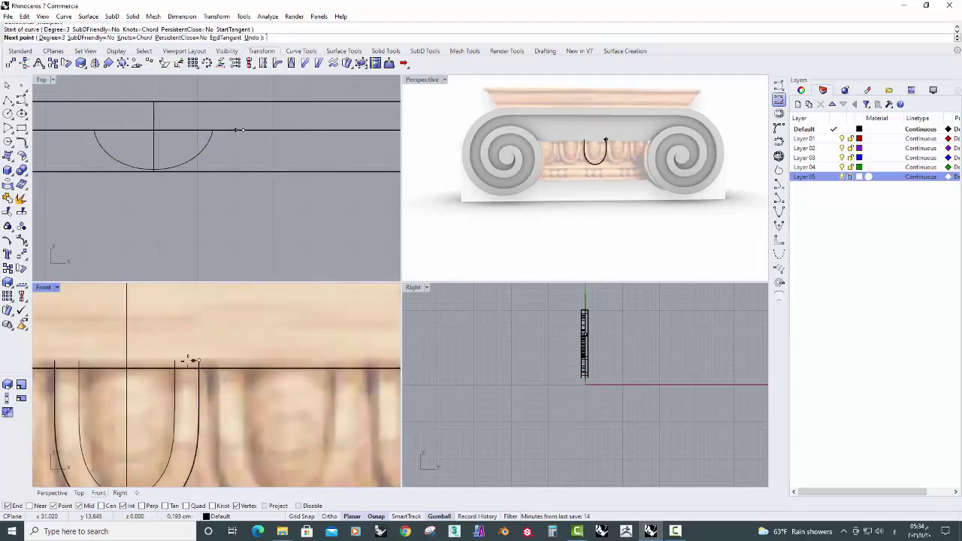
click(199, 361)
key(Return)
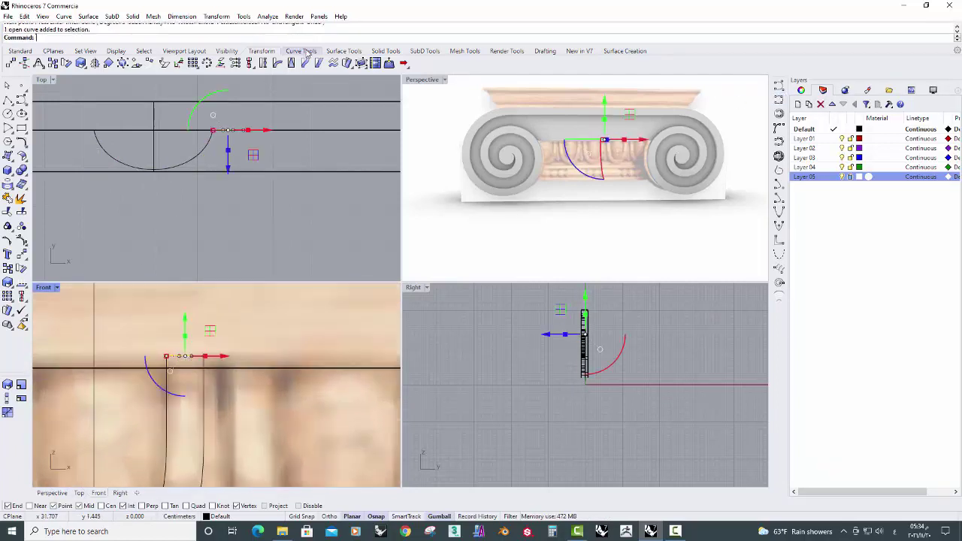
click(301, 51)
click(271, 63)
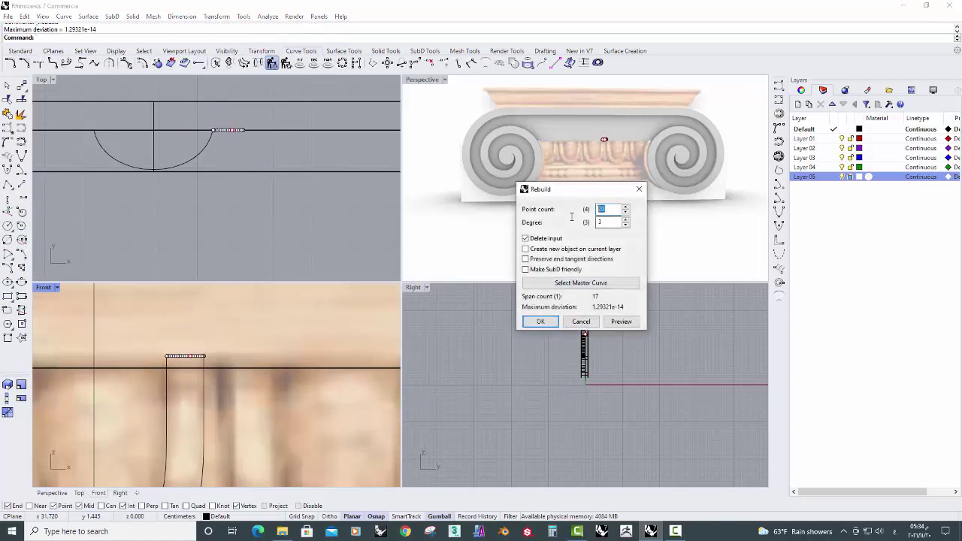
key(Return)
Drag the rebuilt profile's middle control points back into a U-shaped plan path.
scroll(193, 336, up, 2)
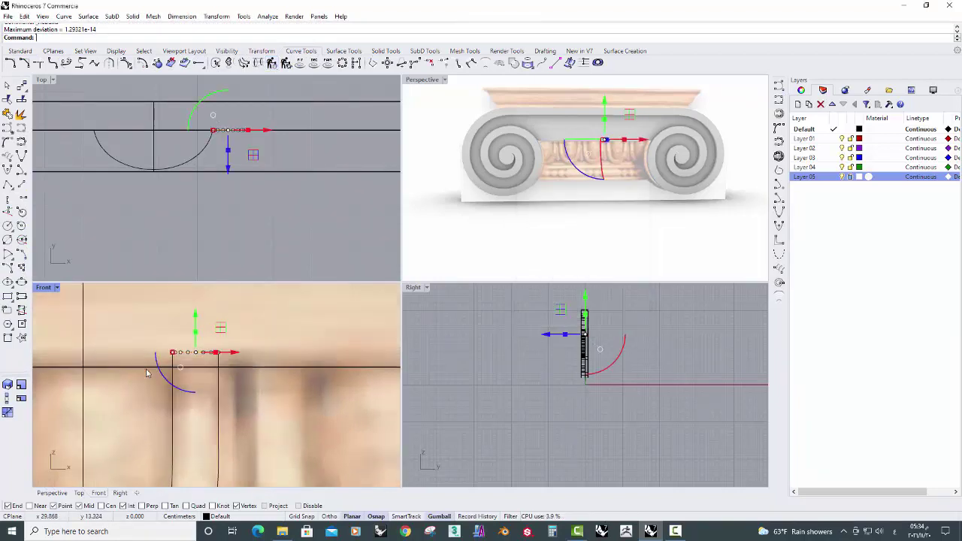
scroll(193, 336, up, 2)
drag(193, 336, 319, 382)
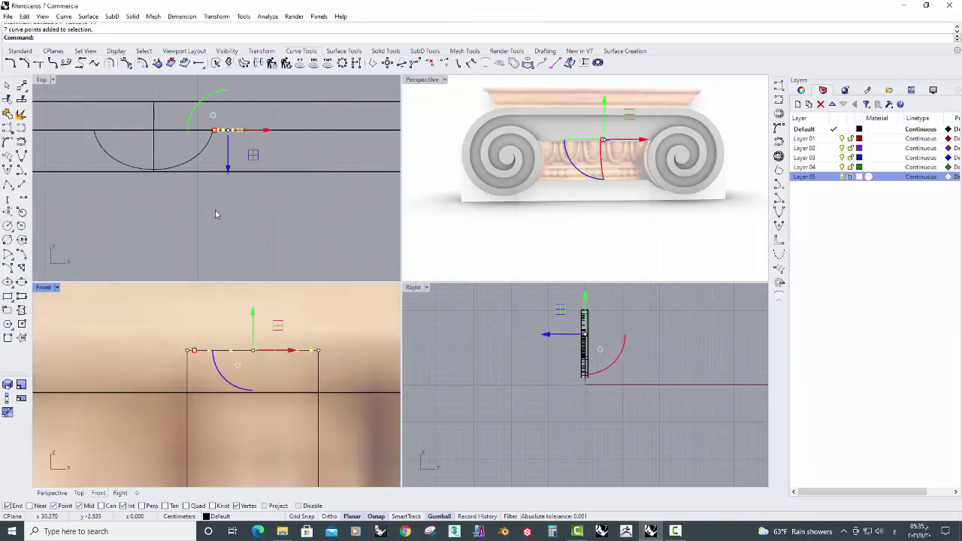
mouse_move(228, 171)
mouse_down()
mouse_move(217, 151)
mouse_move(217, 159)
mouse_up()
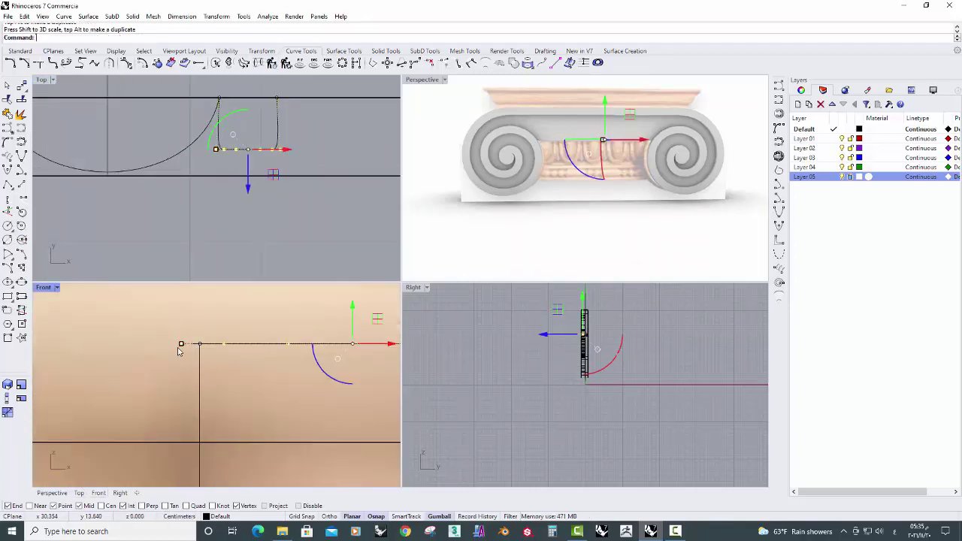
scroll(181, 349, up, 3)
drag(183, 348, 184, 346)
scroll(225, 376, down, 3)
key(Escape)
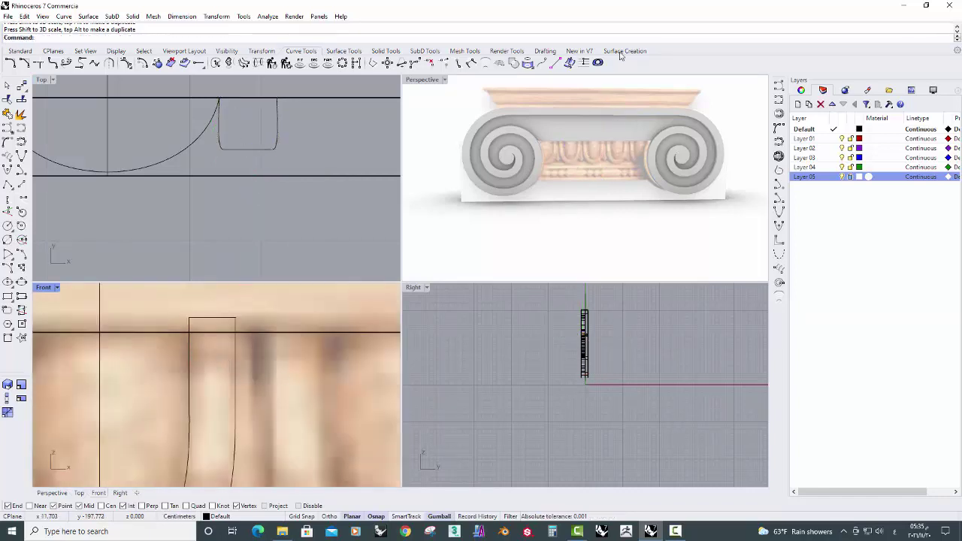
Sweep2 the rim profile along both U curves with constant height to make the U-shaped rim.
click(625, 51)
click(291, 62)
click(187, 417)
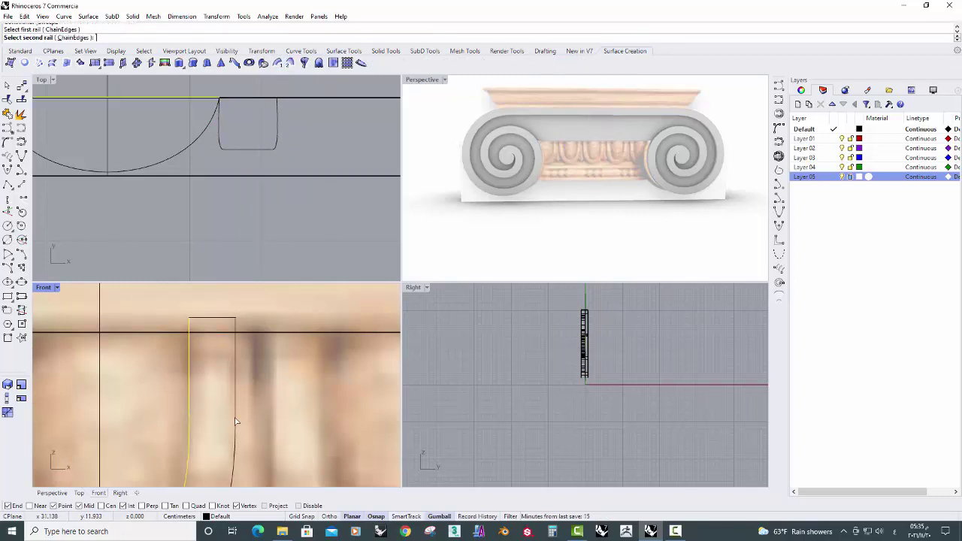
click(235, 420)
click(214, 318)
key(Return)
scroll(171, 365, up, 2)
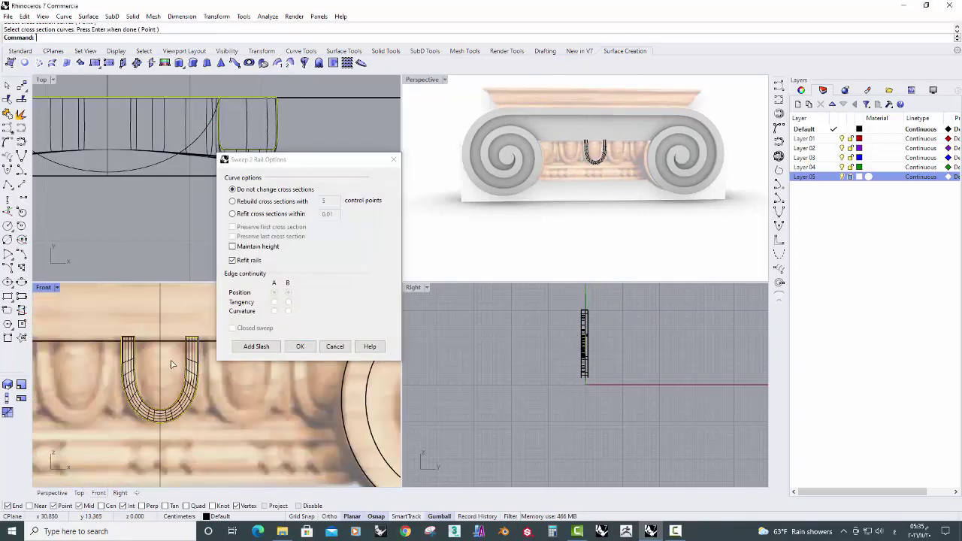
right_drag(171, 365, 148, 365)
click(232, 246)
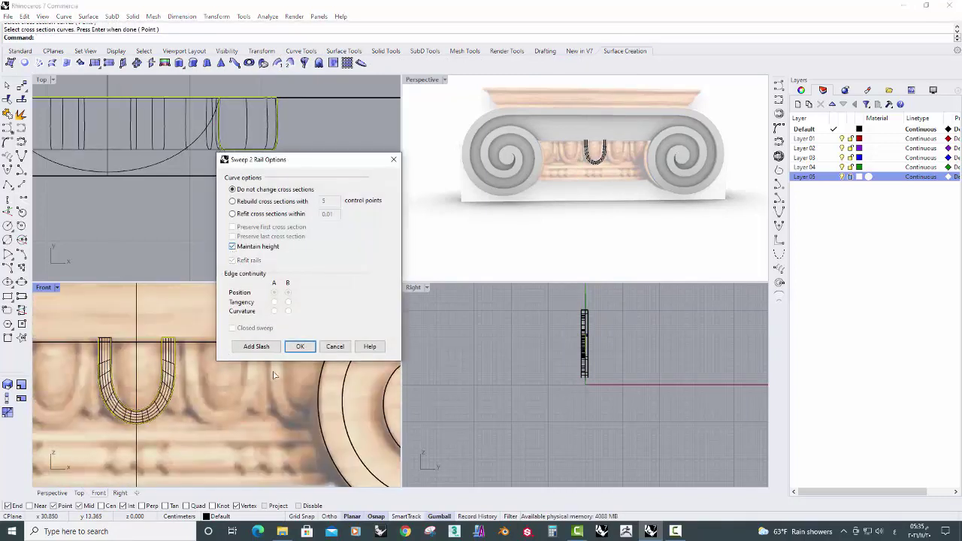
click(300, 346)
scroll(222, 346, up, 2)
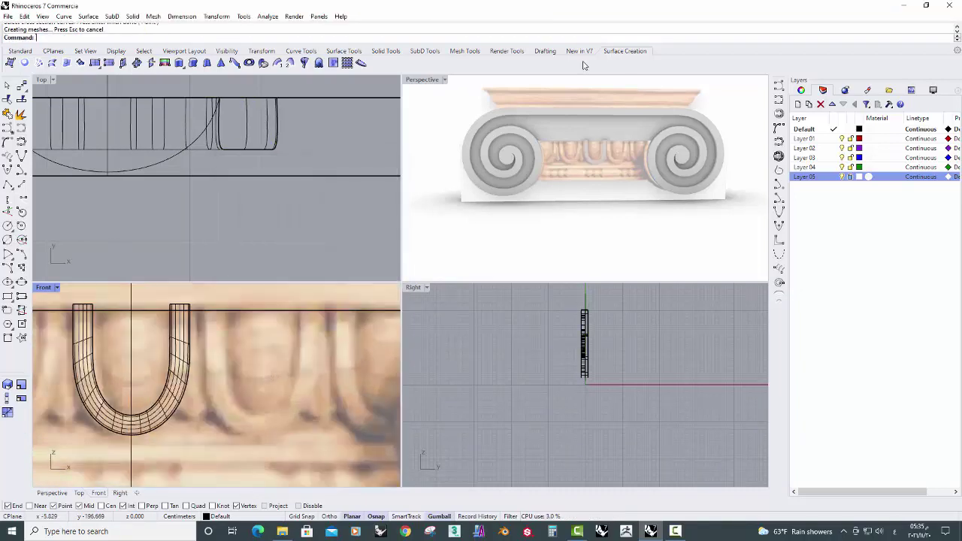
Split the half-round arc into two pieces with the cutting curve.
click(291, 63)
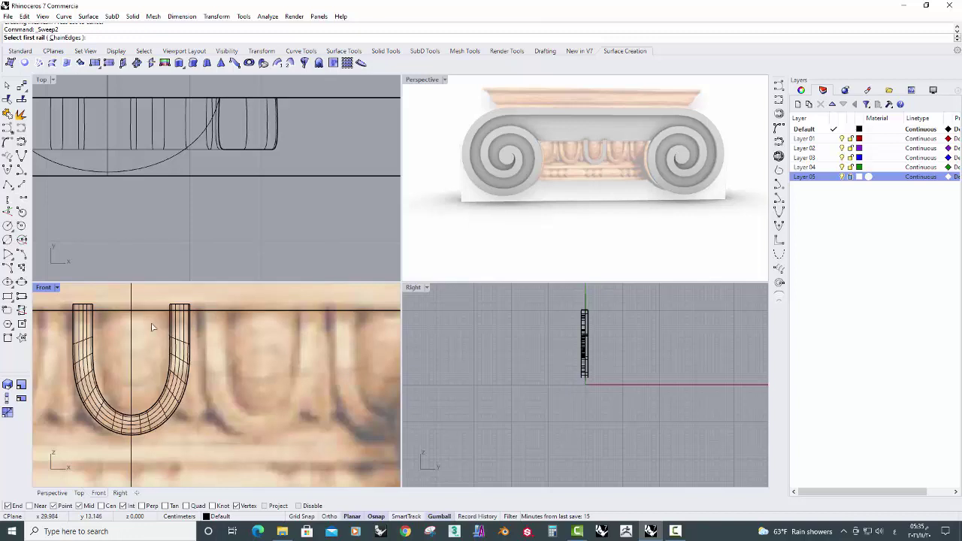
key(Escape)
click(180, 330)
click(207, 346)
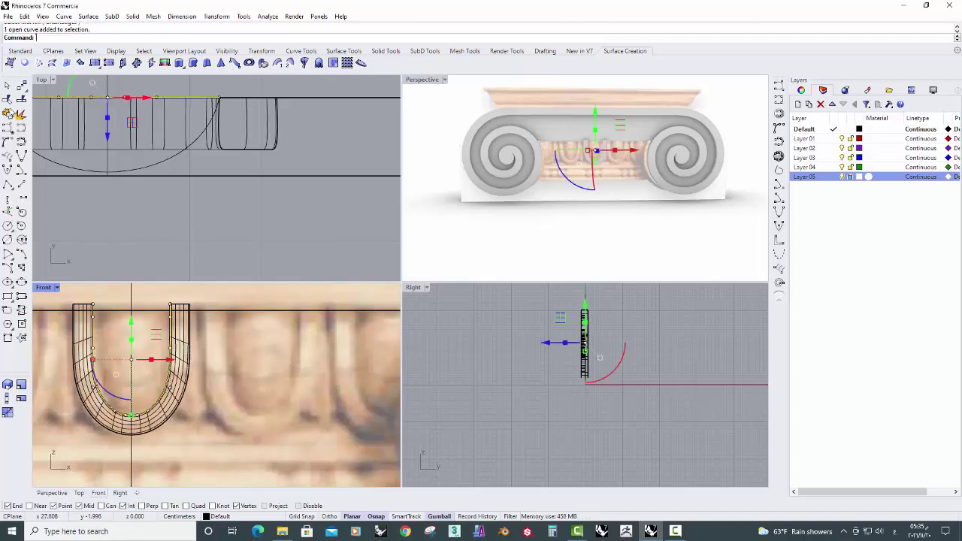
text(split)
key(Return)
click(91, 317)
key(Return)
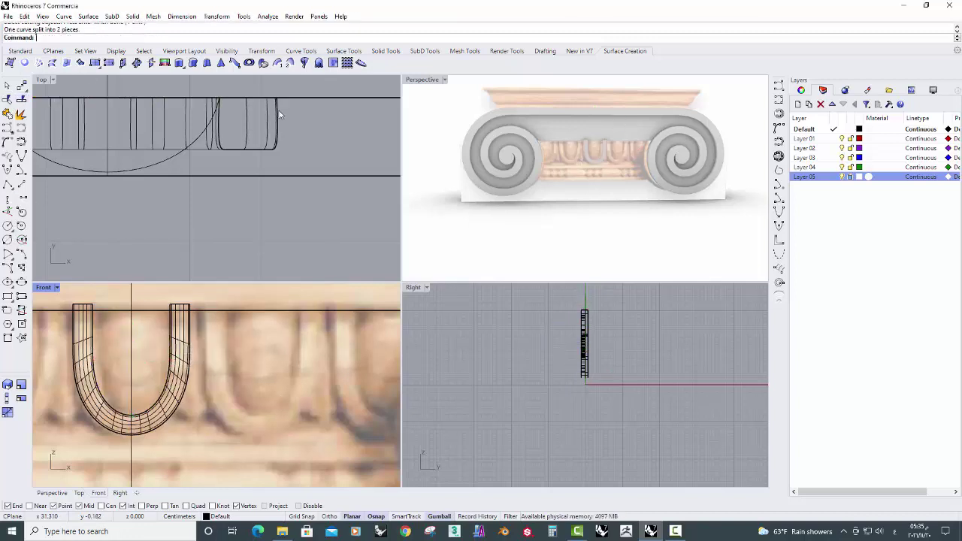
Set up a Sweep2 using the U curves as rails and the half-round arc as cross section.
click(290, 62)
click(172, 366)
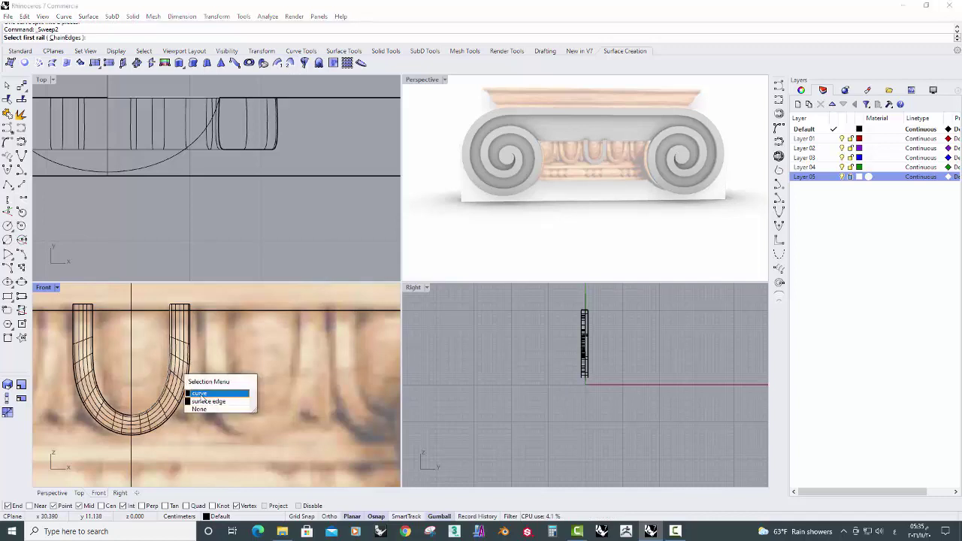
click(214, 396)
click(96, 376)
click(142, 399)
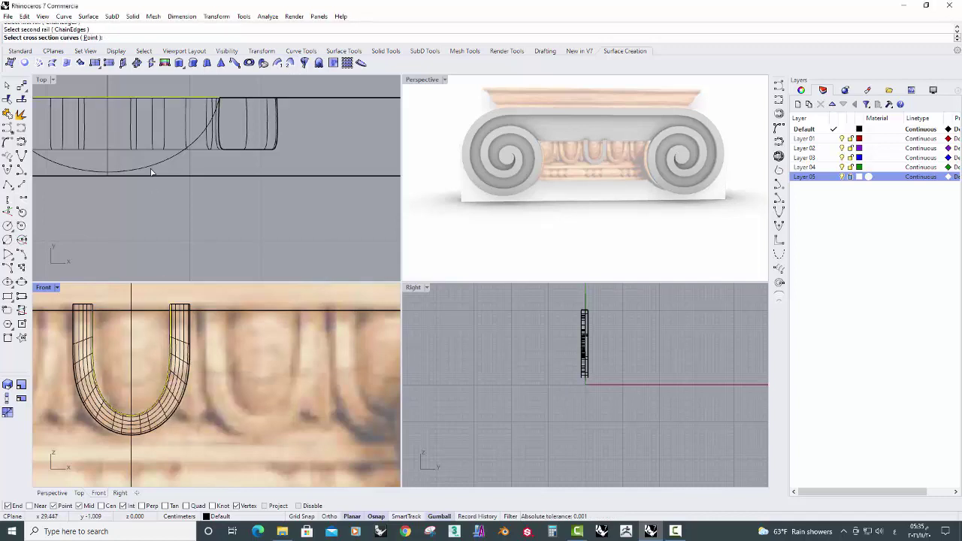
click(165, 154)
right_click(273, 350)
Create the rounded egg surface inside the U, then select the U sweeps and their rails.
click(299, 348)
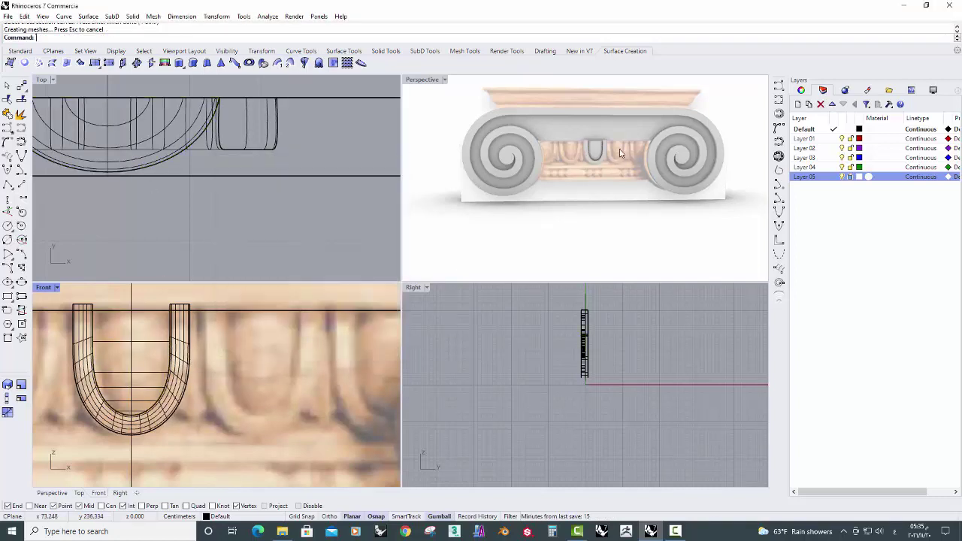
scroll(576, 159, up, 3)
scroll(577, 160, up, 3)
scroll(192, 327, up, 2)
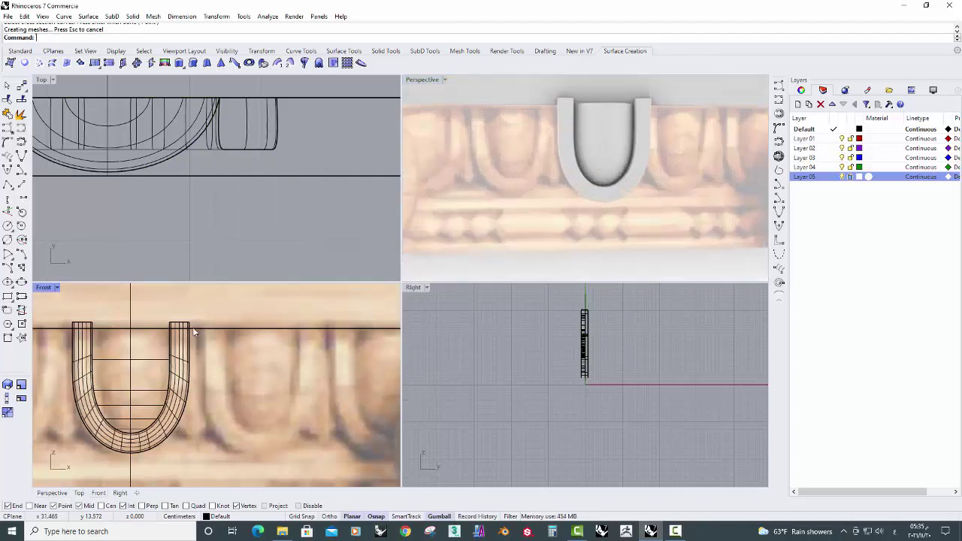
drag(150, 409, 148, 407)
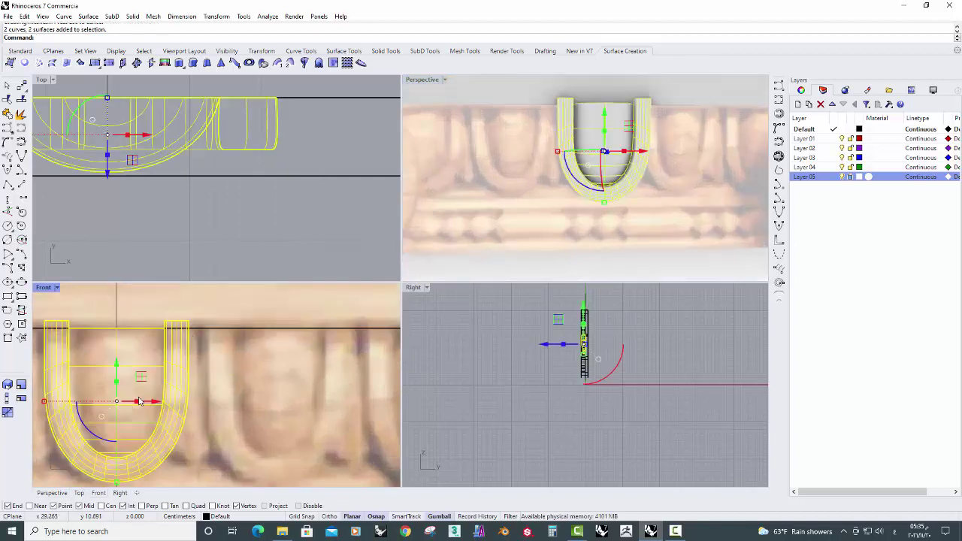
scroll(151, 391, down, 2)
right_drag(196, 398, 151, 399)
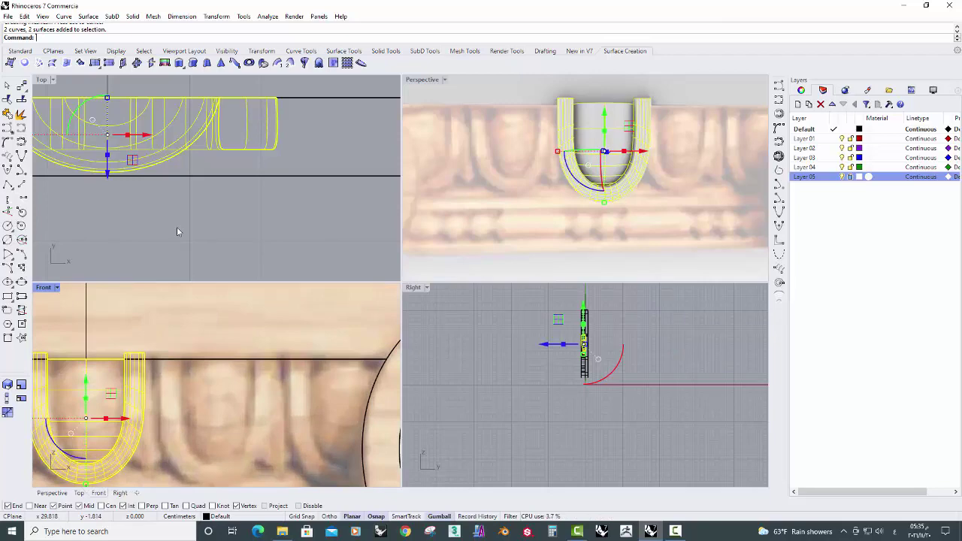
Mirror-copy the selected egg about a vertical line at the U's right edge.
click(261, 50)
click(94, 63)
scroll(151, 343, up, 2)
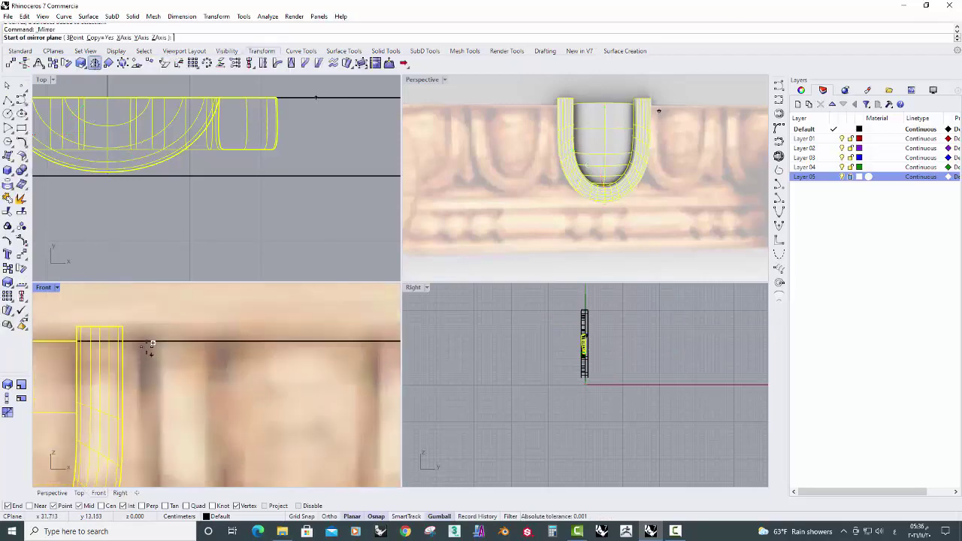
scroll(147, 340, up, 1)
click(143, 338)
click(141, 321)
scroll(141, 330, down, 2)
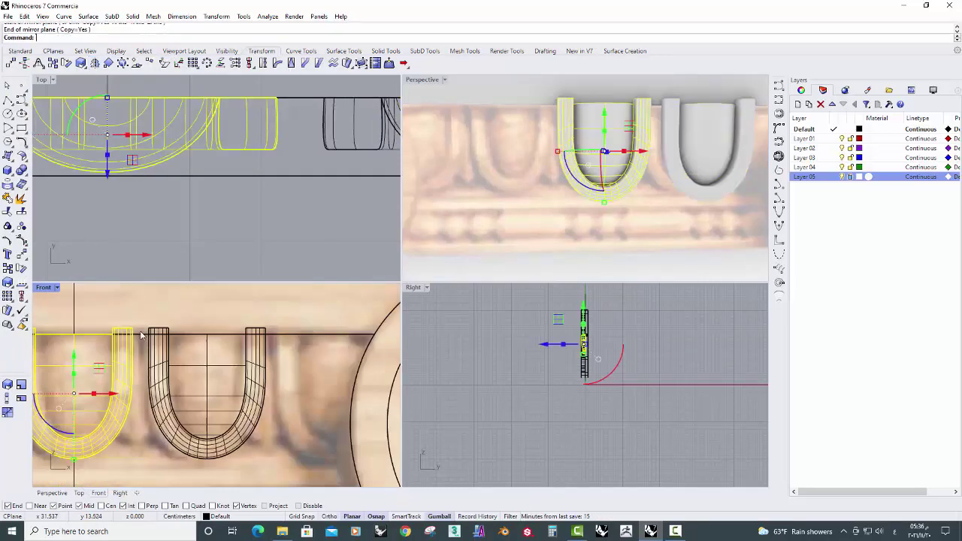
scroll(141, 346, down, 2)
scroll(139, 382, up, 3)
scroll(150, 394, up, 1)
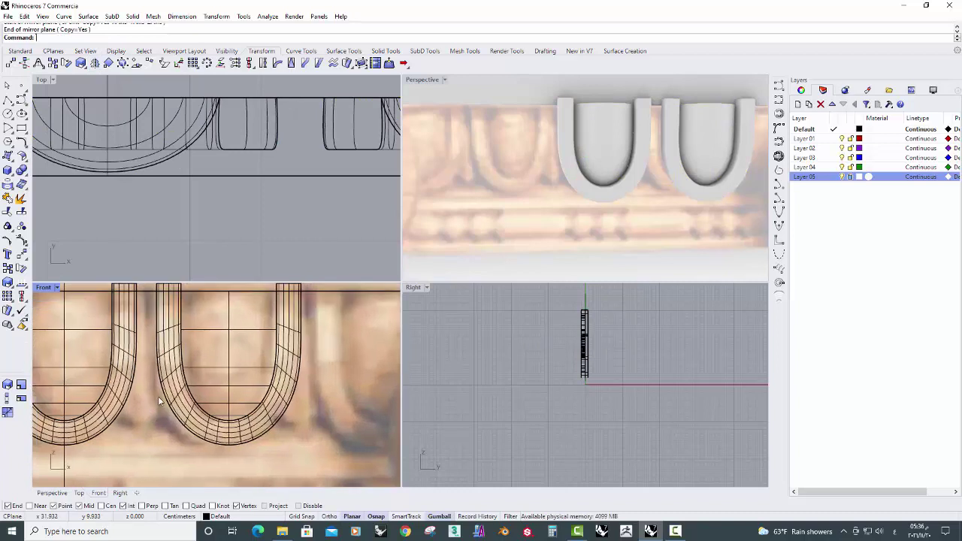
Duplicate the outer edges of the left and middle U surfaces as curves.
click(64, 15)
mouse_move(95, 343)
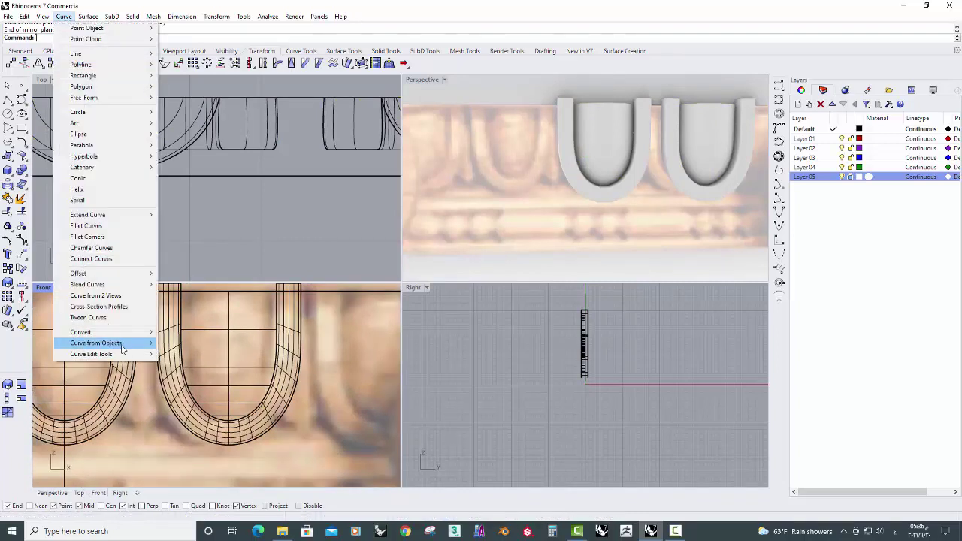
click(193, 123)
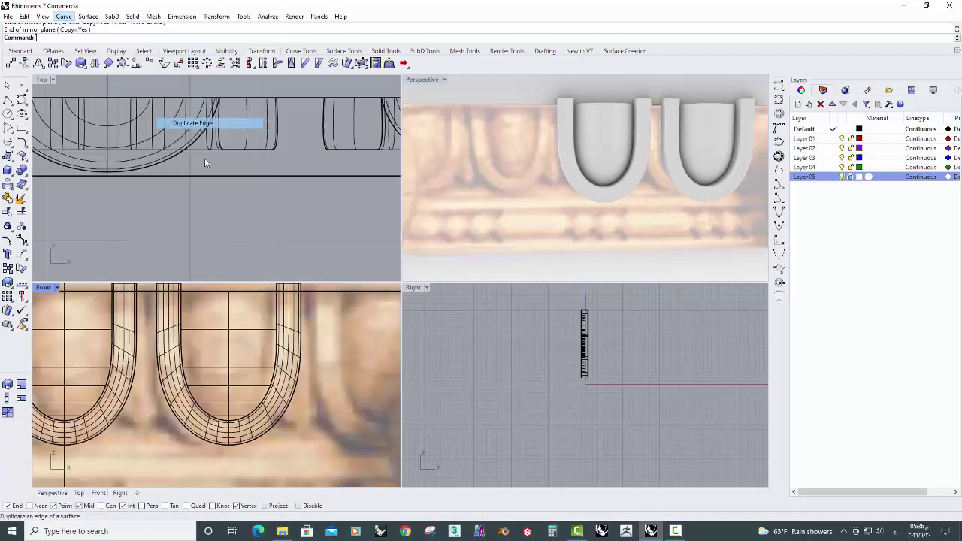
click(154, 404)
click(174, 425)
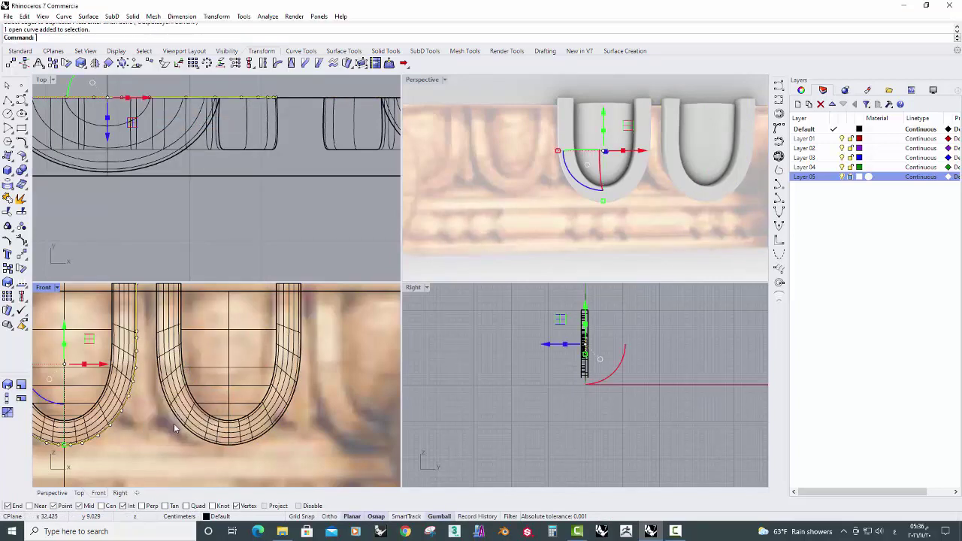
click(178, 425)
click(197, 449)
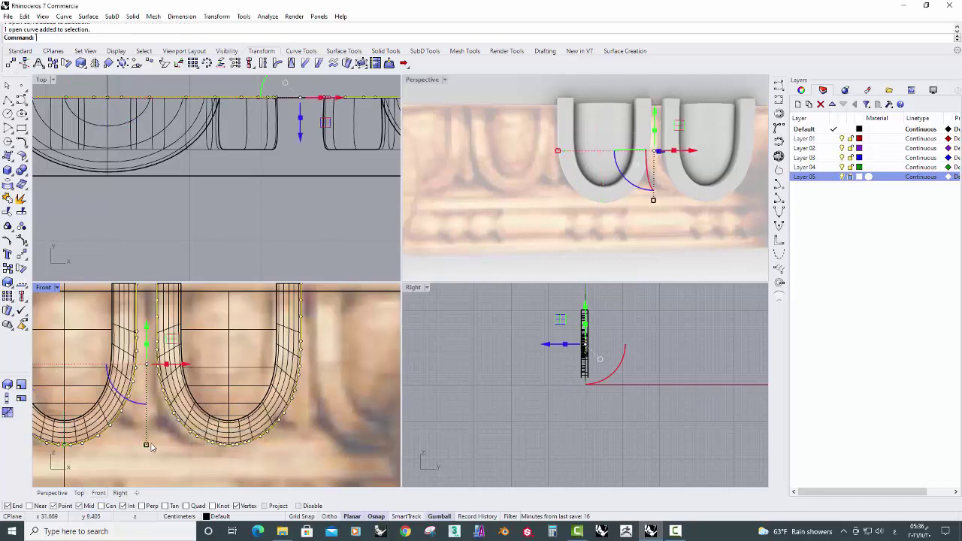
right_drag(79, 332, 91, 342)
double_click(44, 288)
right_drag(267, 374, 238, 389)
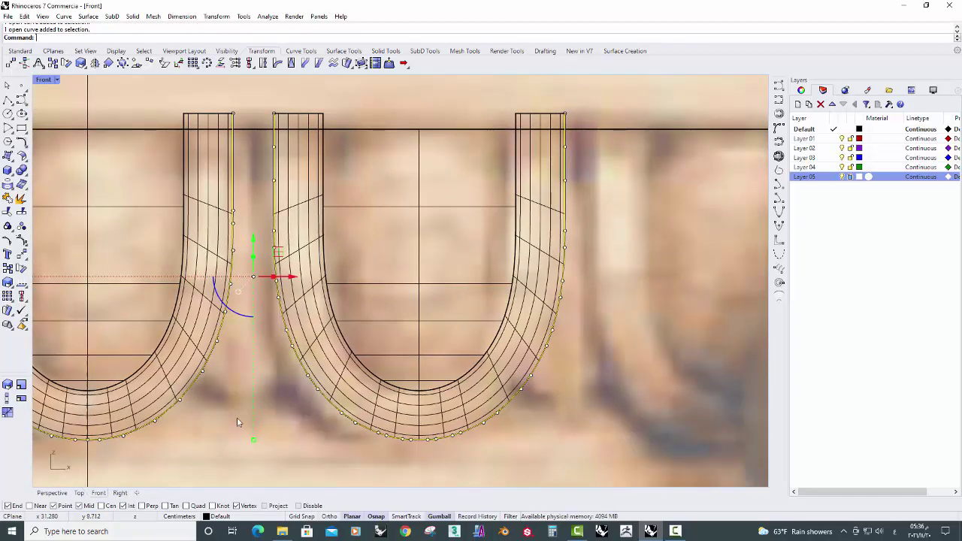
Hide the stray copied curve from the left U.
click(237, 417)
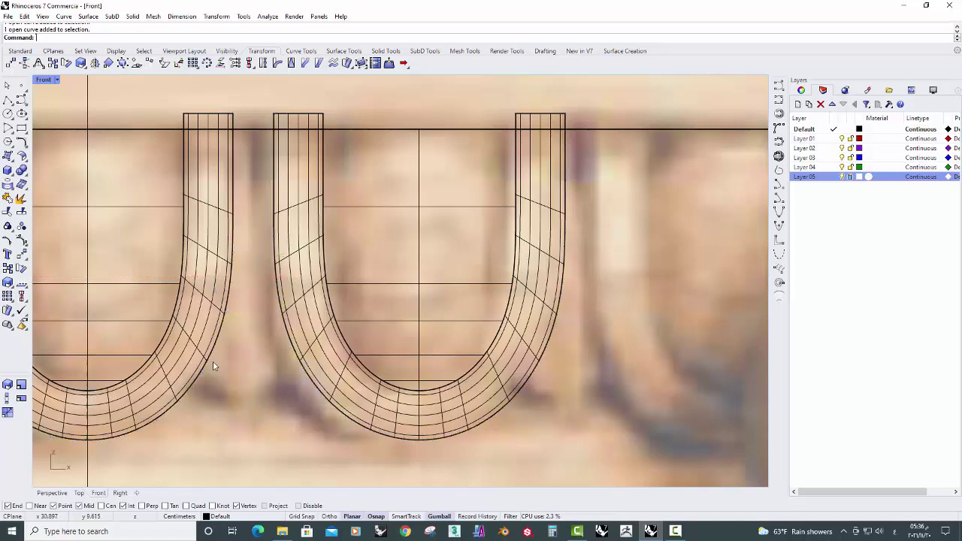
click(212, 362)
click(239, 388)
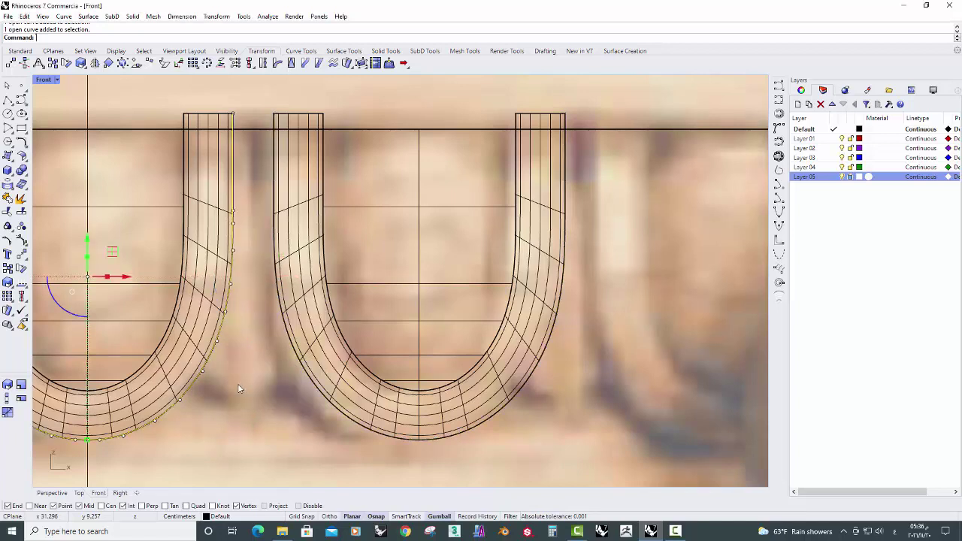
click(20, 51)
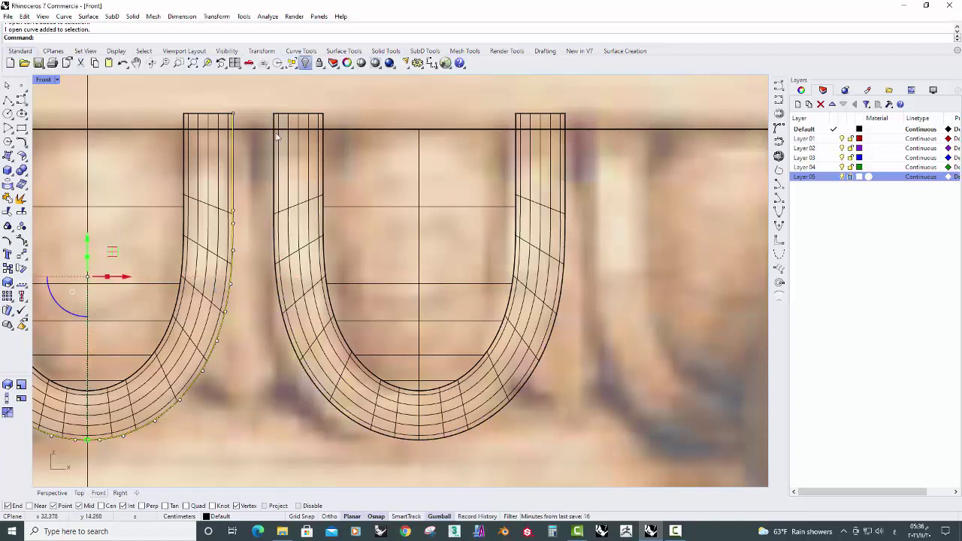
click(305, 63)
Duplicate the left U's right edge and the middle U's outer edge as curves.
click(64, 16)
mouse_move(96, 343)
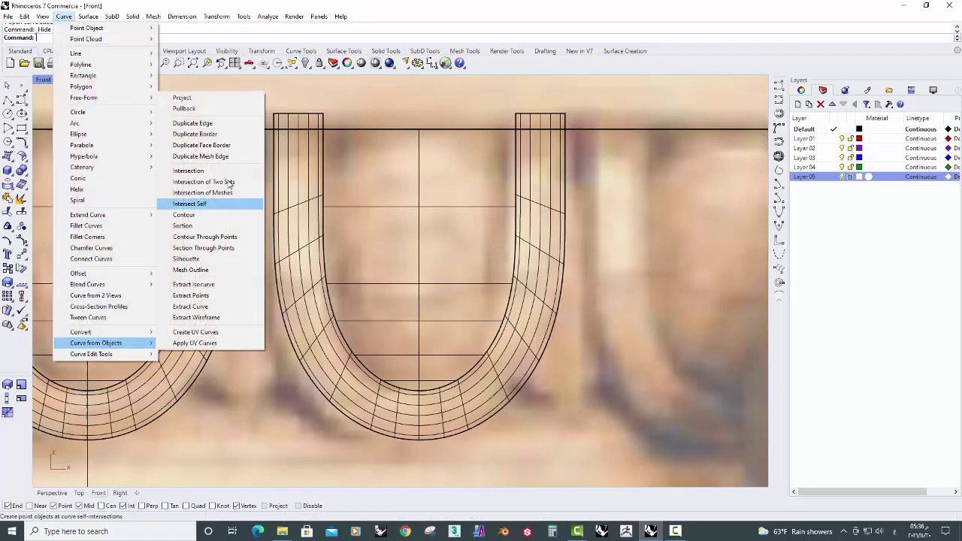
click(214, 126)
click(231, 287)
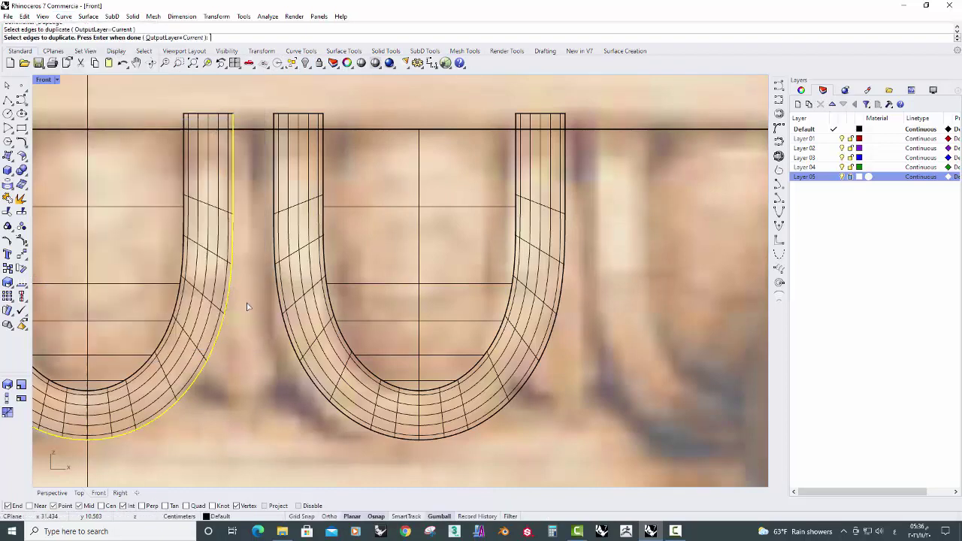
click(319, 378)
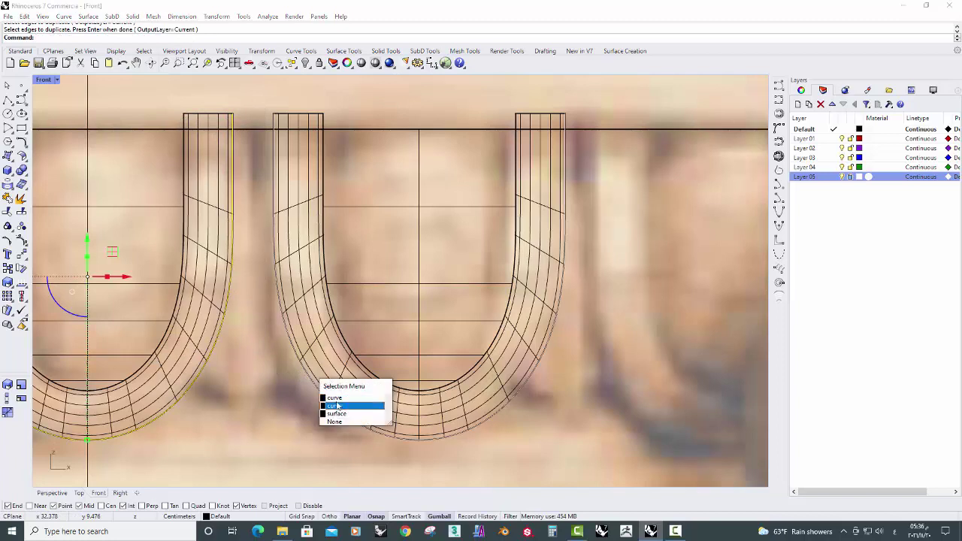
click(335, 406)
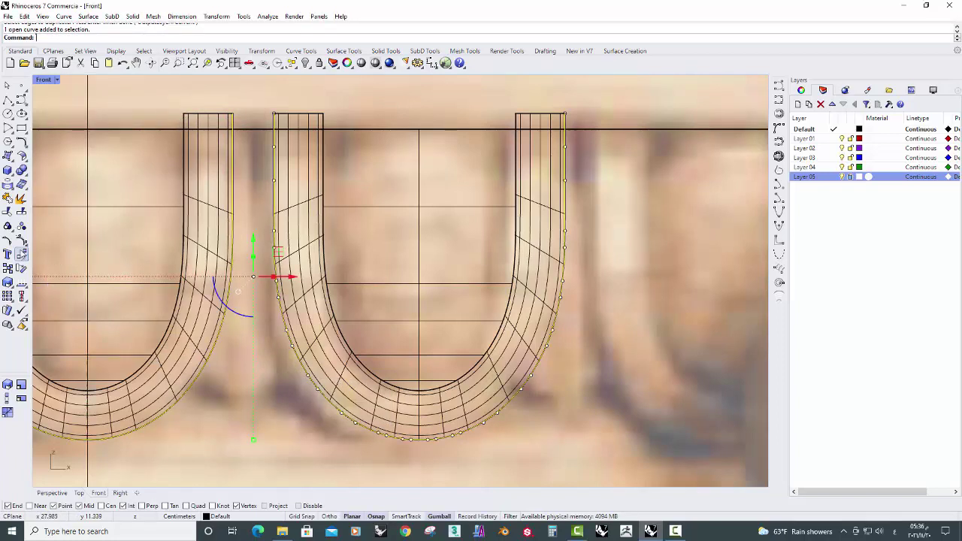
click(21, 255)
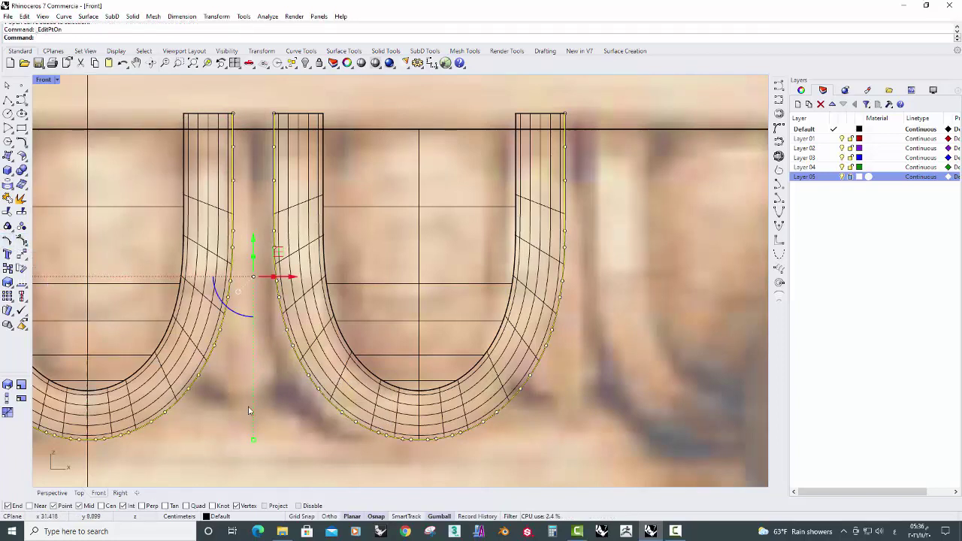
Draw an interpolated curve bridging the two U edges and rebuild it.
click(778, 104)
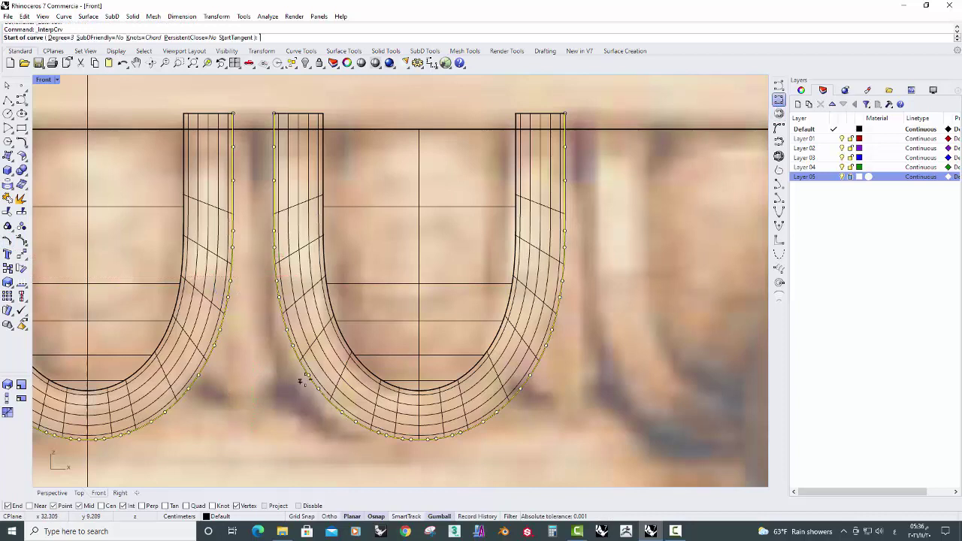
click(308, 374)
click(197, 375)
key(Return)
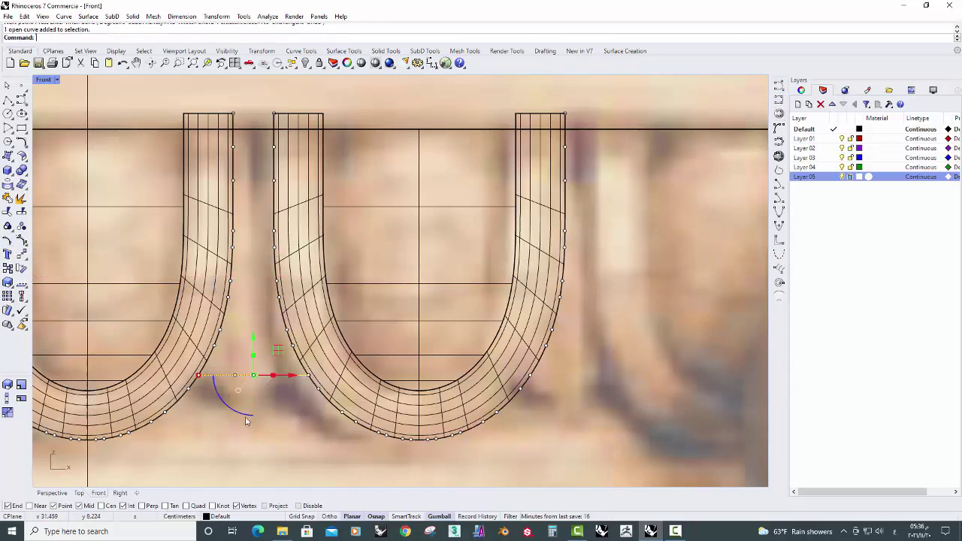
click(301, 51)
click(272, 63)
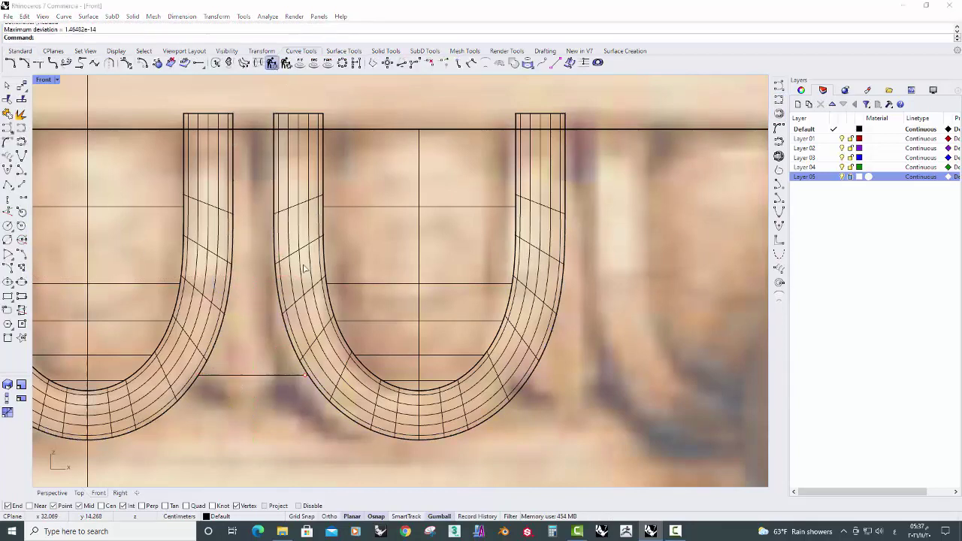
click(542, 323)
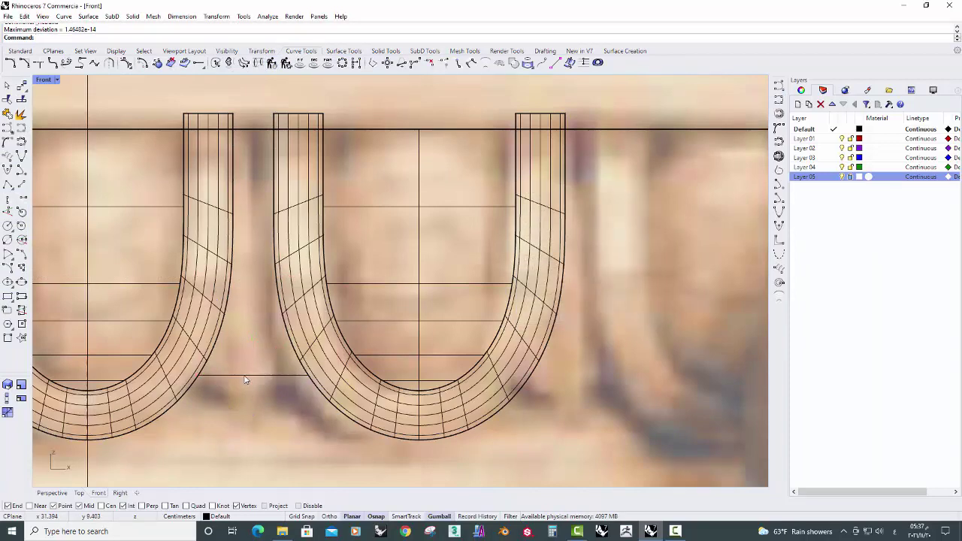
Pull the bridging curve's middle control points down in the Front view so it sags.
scroll(196, 400, up, 3)
drag(194, 402, 392, 353)
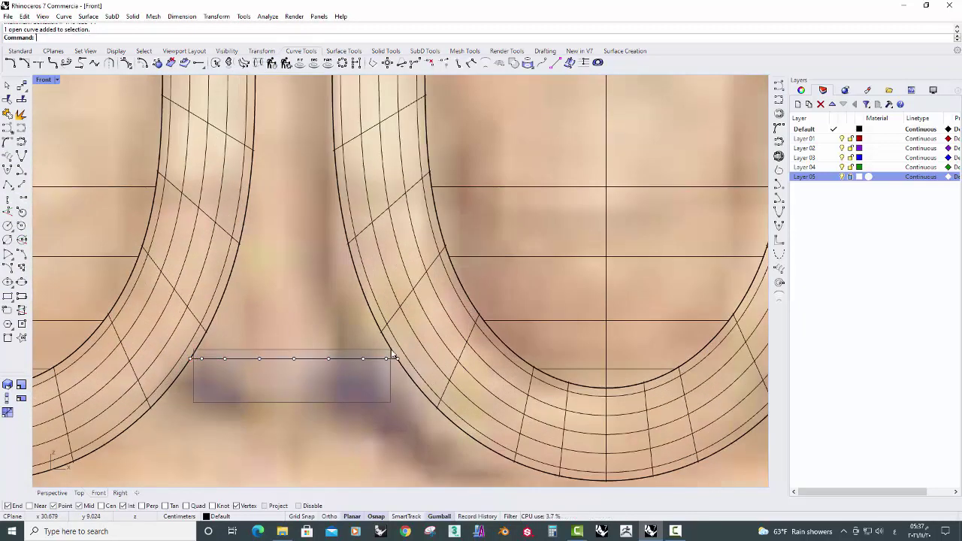
drag(295, 344, 294, 383)
scroll(188, 355, up, 1)
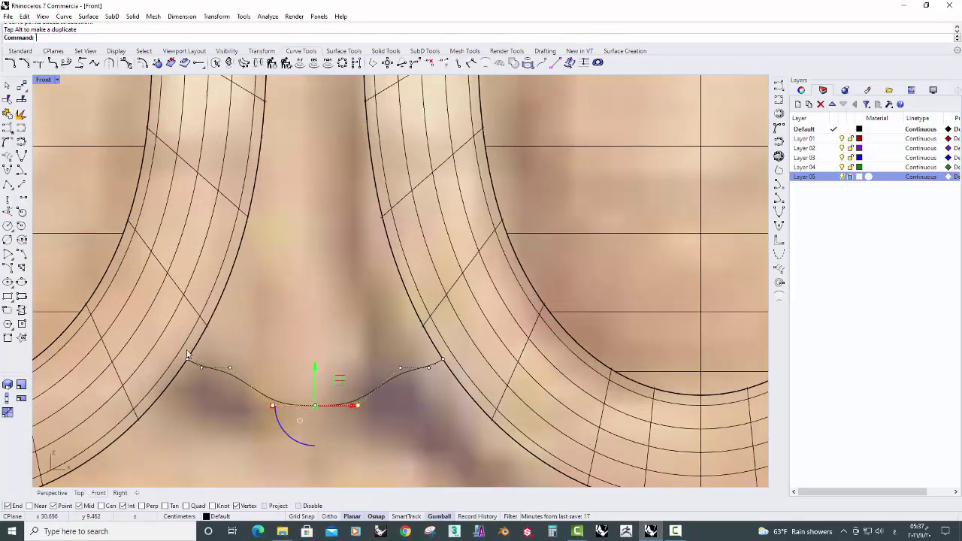
drag(180, 353, 432, 436)
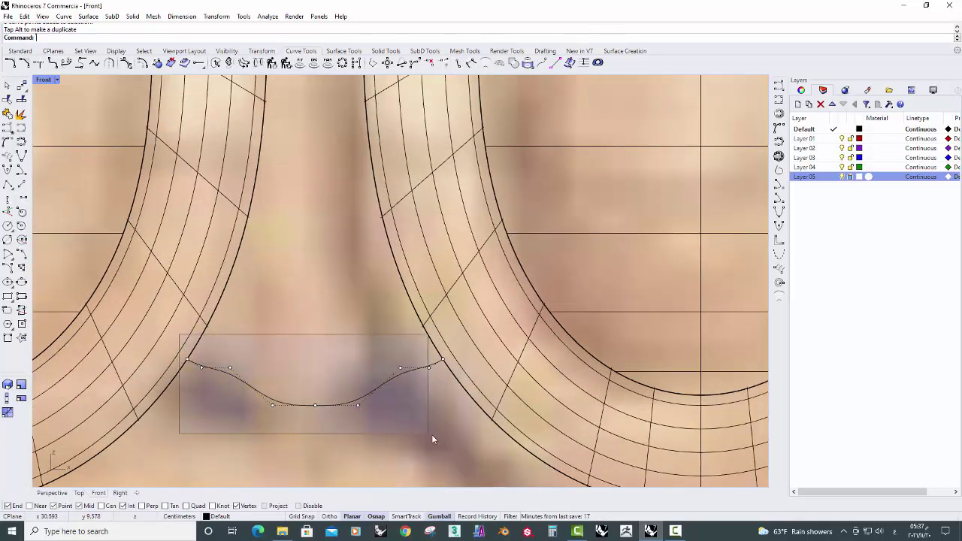
double_click(43, 80)
drag(297, 133, 295, 165)
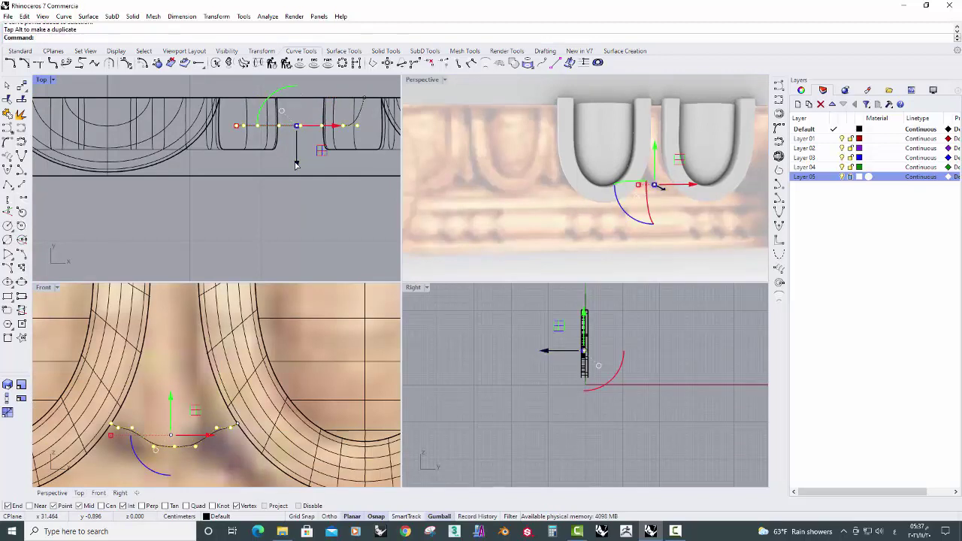
key(ctrl+z)
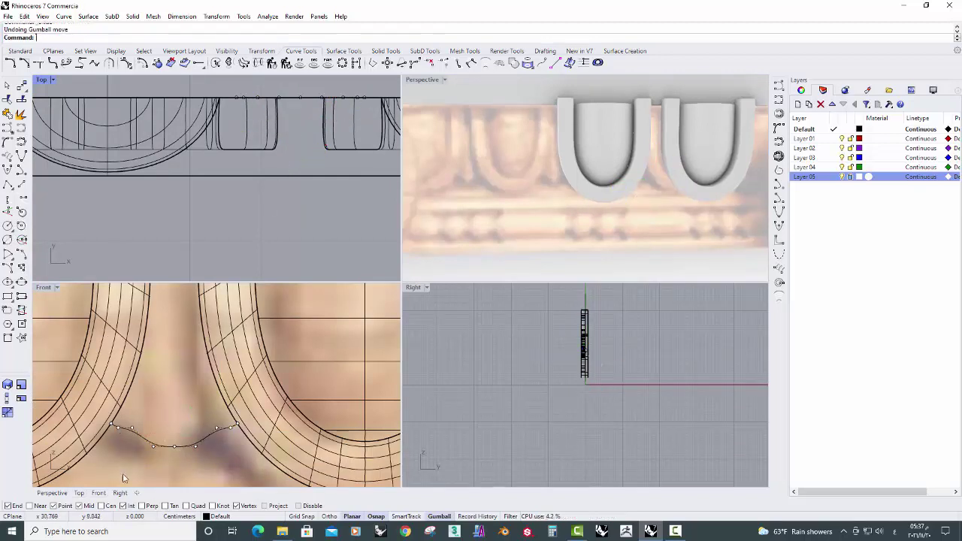
Bend the curve in plan by pushing selected points forward and moving the rest back.
drag(110, 479, 233, 424)
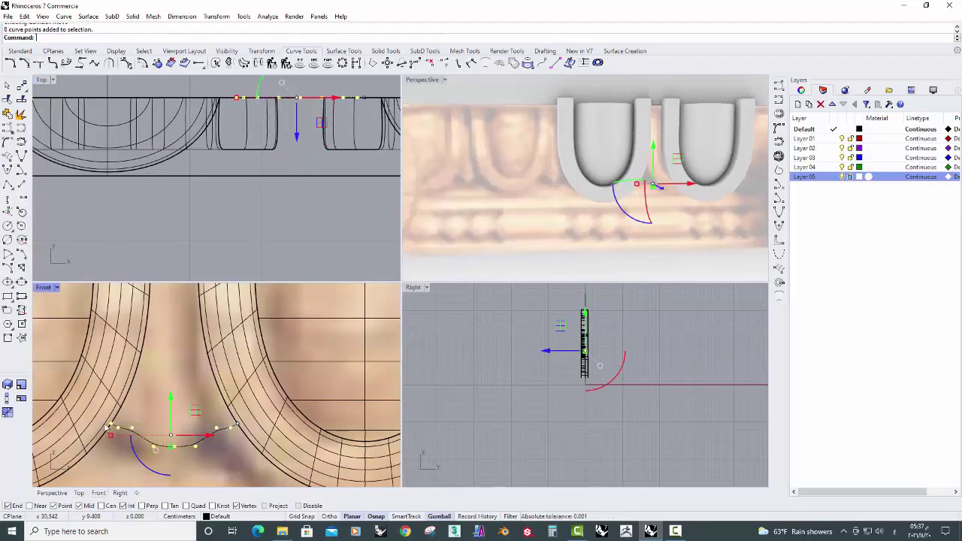
scroll(105, 428, up, 2)
ctrl+click(113, 425)
drag(300, 138, 301, 167)
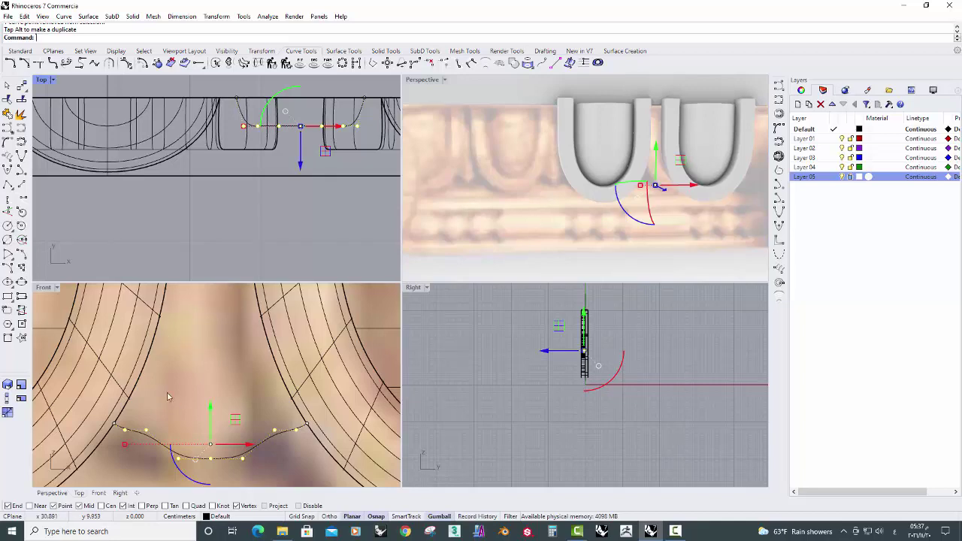
ctrl+drag(160, 485, 248, 449)
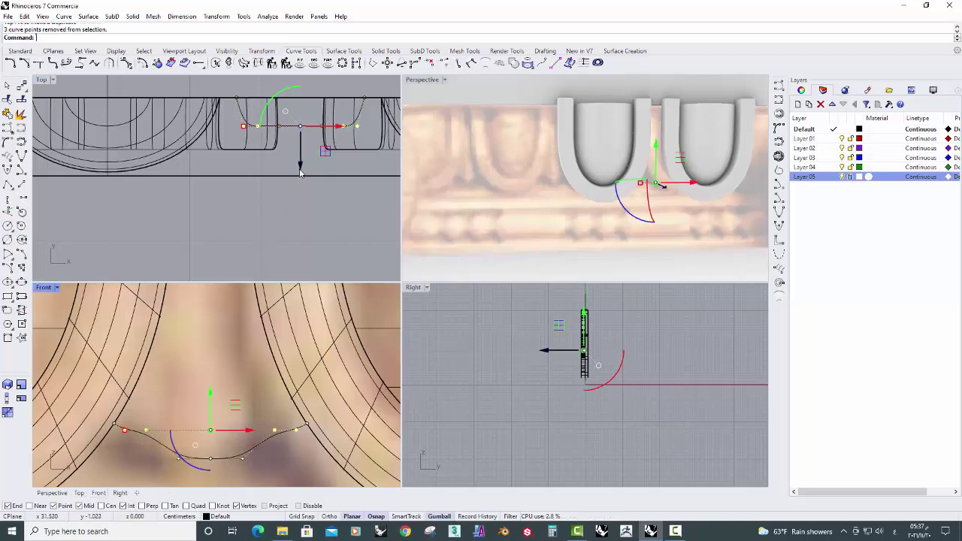
drag(300, 173, 304, 151)
scroll(154, 431, down, 3)
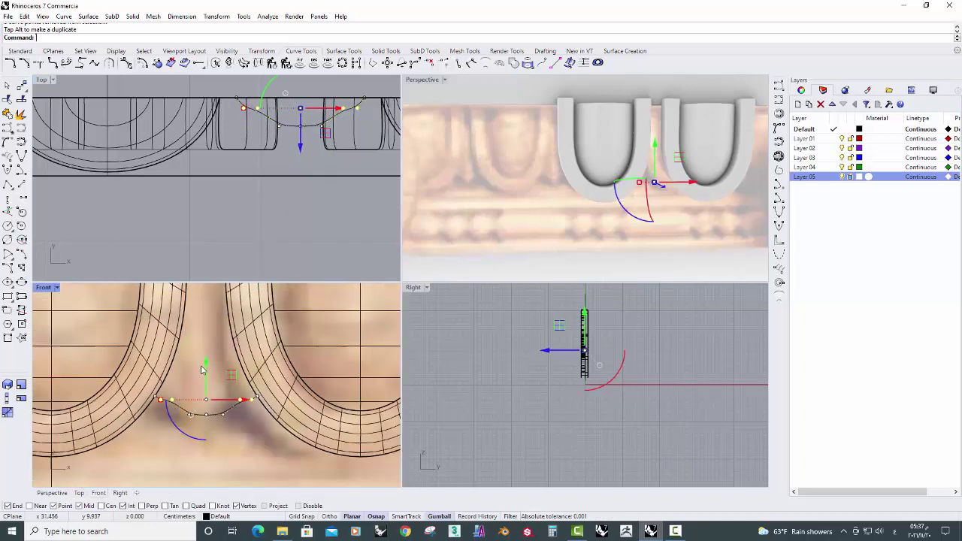
scroll(155, 431, down, 3)
key(Escape)
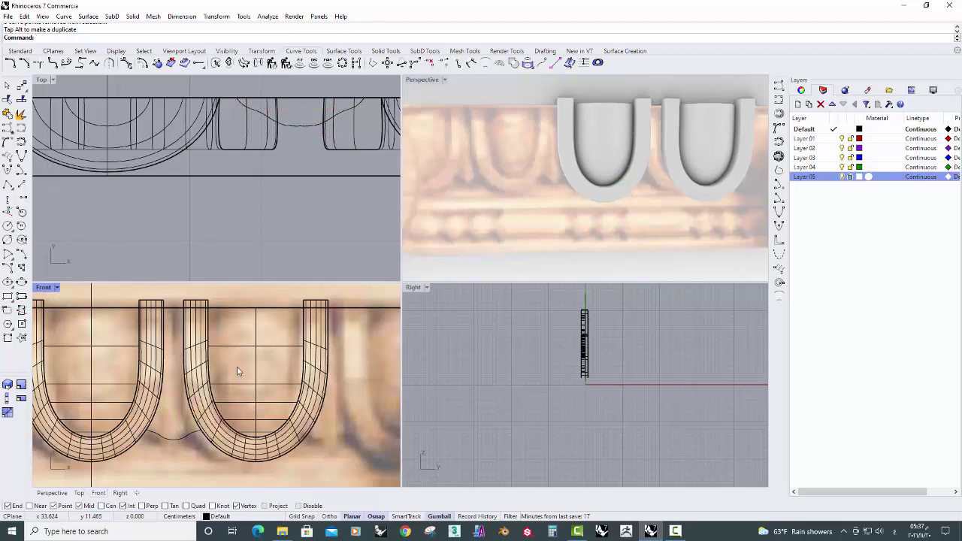
Sweep2 along the two duplicated U edges with the bent curve as section, then nudge the surface forward.
click(625, 51)
click(290, 62)
click(171, 356)
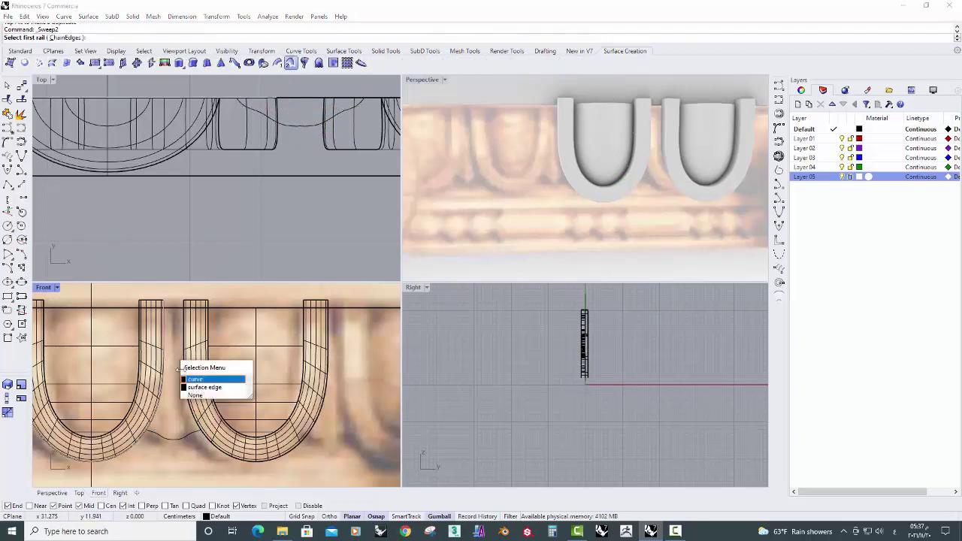
click(203, 381)
click(192, 391)
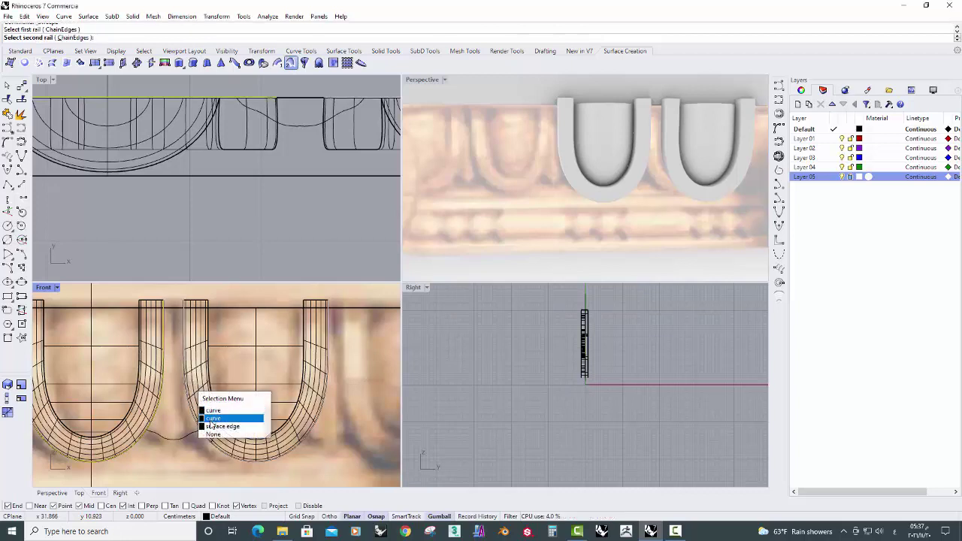
click(211, 410)
click(173, 439)
key(Return)
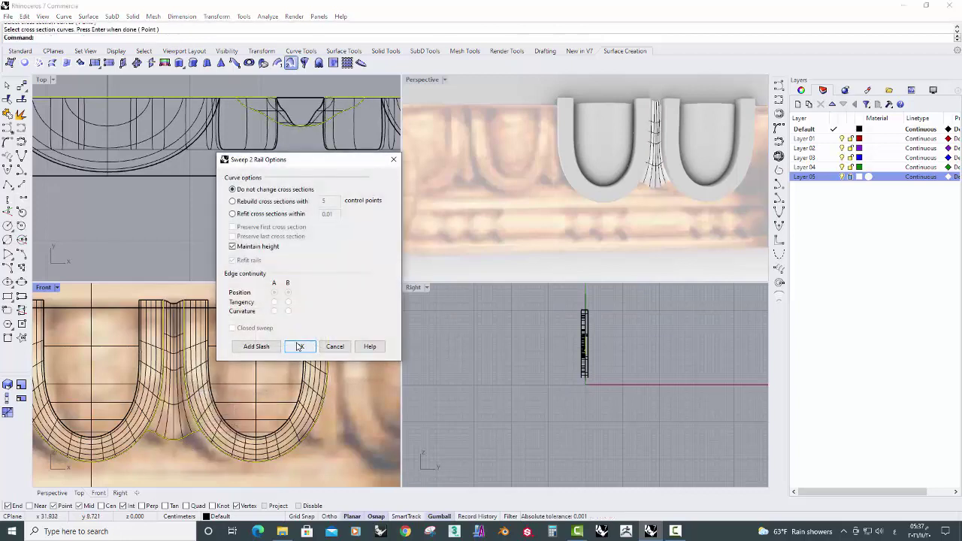
click(300, 347)
right_drag(626, 215, 610, 242)
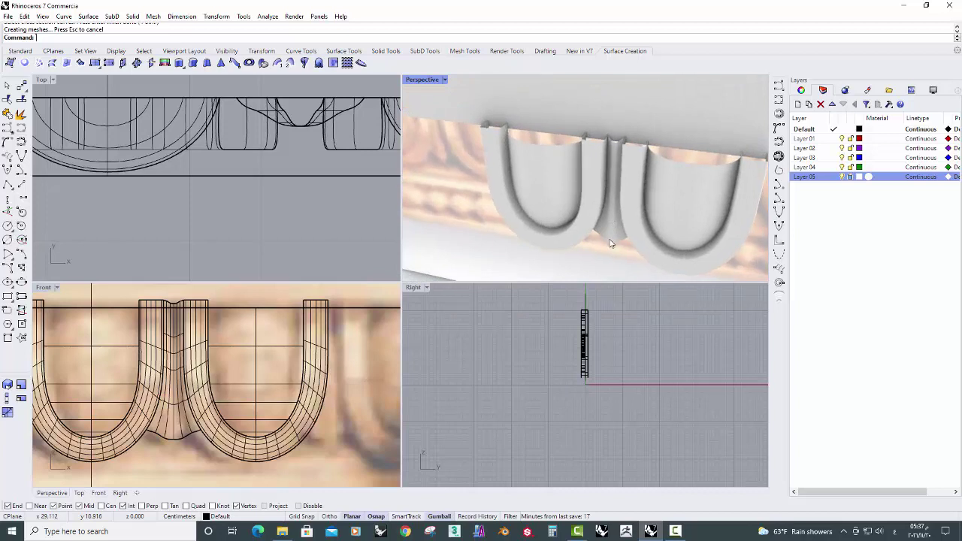
click(610, 243)
right_drag(299, 92, 279, 129)
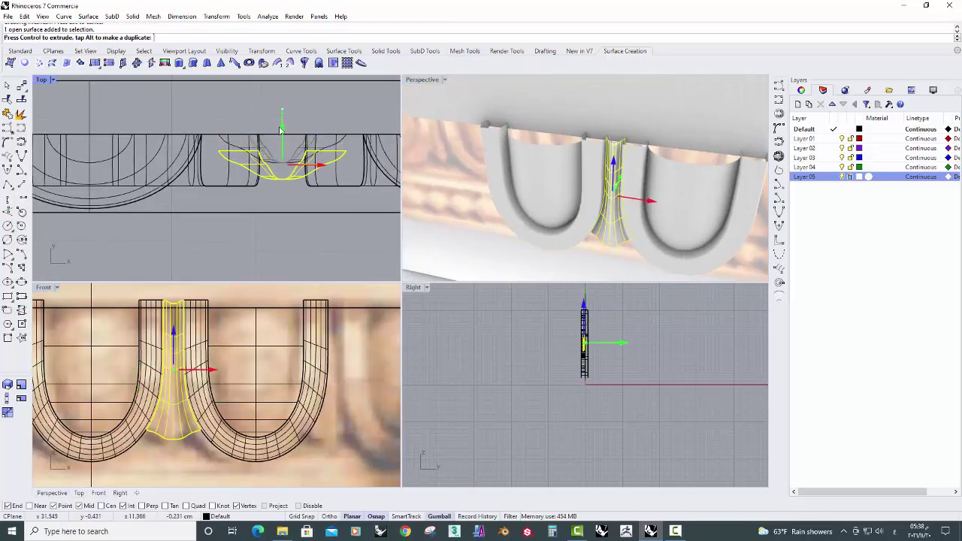
drag(280, 129, 280, 132)
Mirror-copy the dart surface to the egg's other side.
click(236, 290)
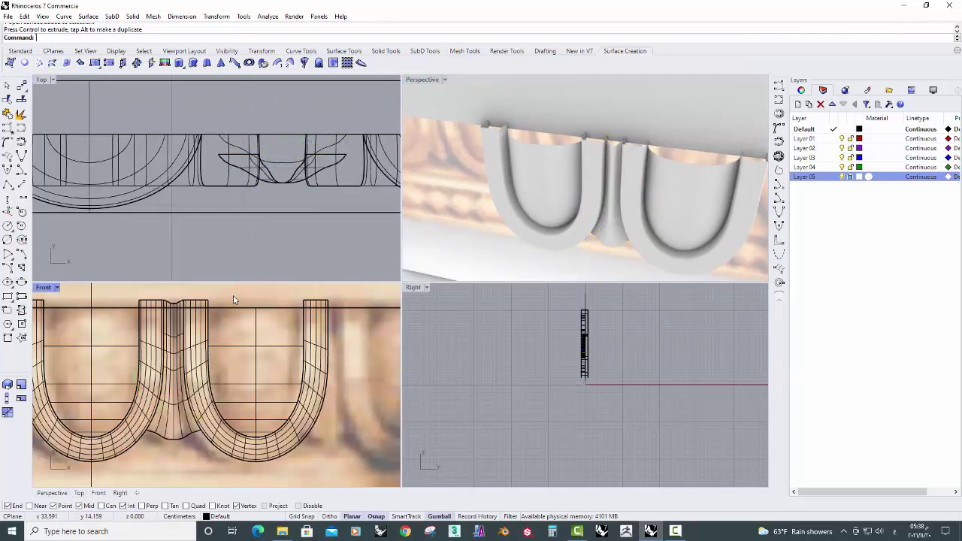
scroll(215, 301, down, 5)
scroll(200, 358, up, 3)
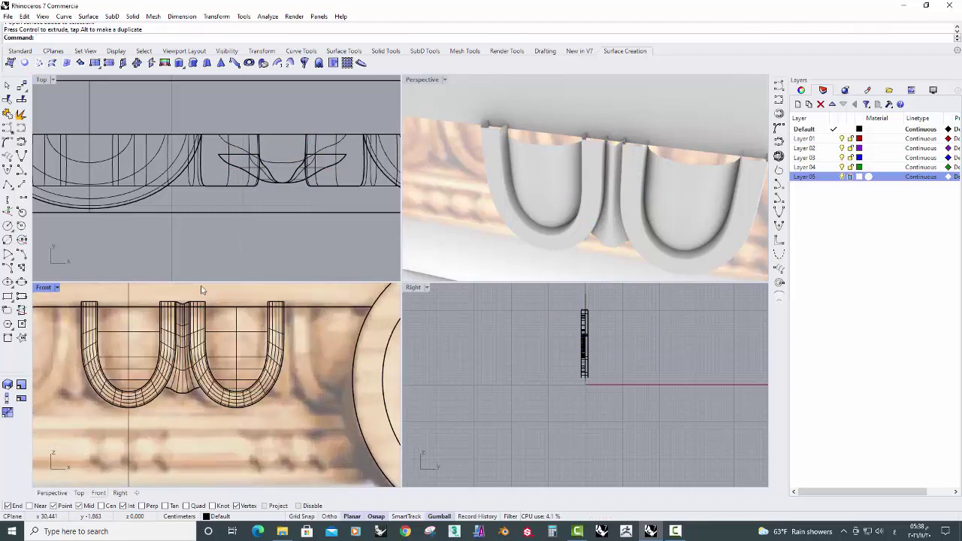
click(181, 384)
click(261, 53)
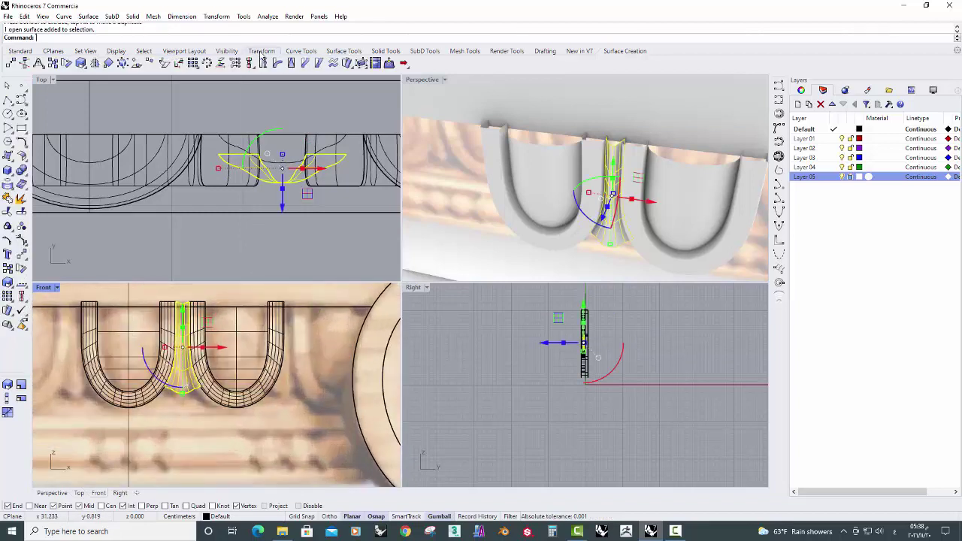
click(95, 63)
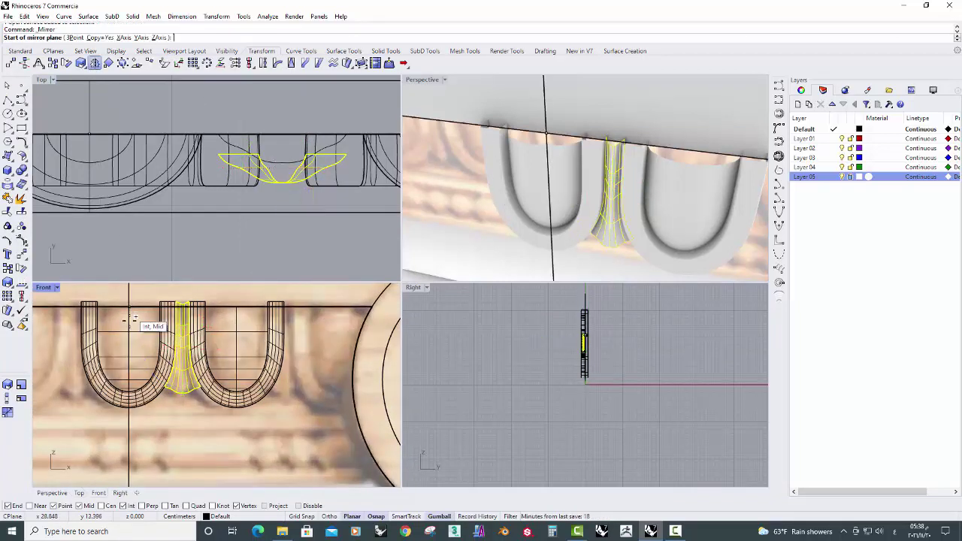
click(129, 319)
click(137, 336)
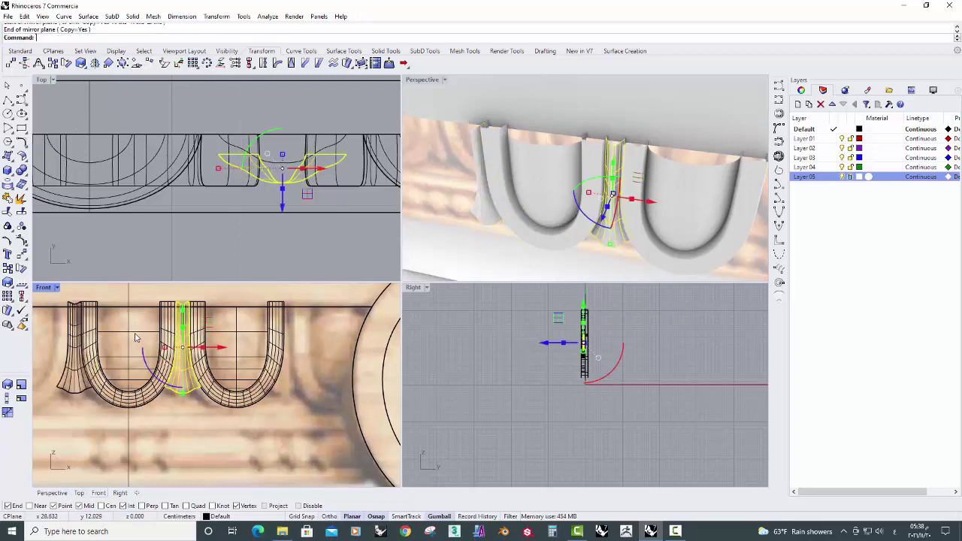
right_drag(151, 322, 189, 351)
Draw two vertical lines through the left and middle darts.
click(8, 100)
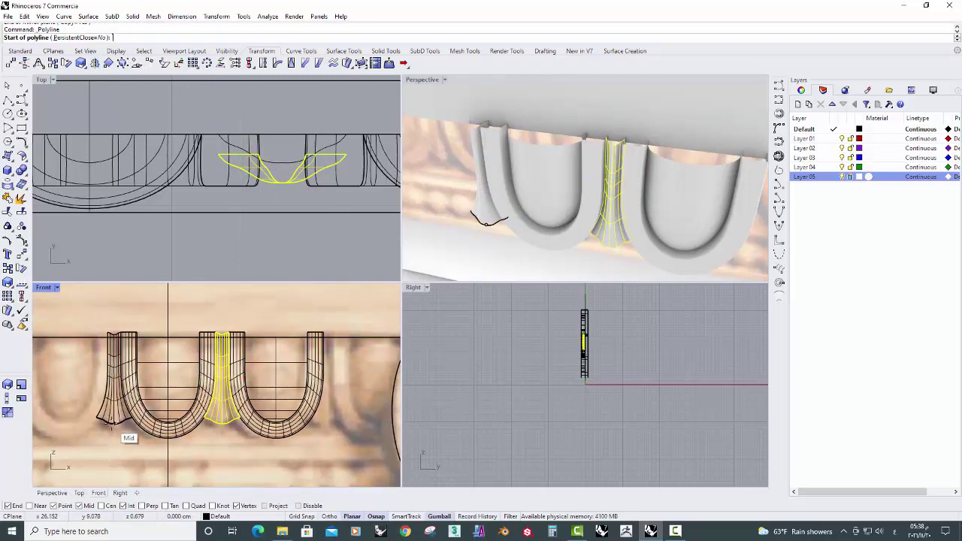
click(113, 420)
click(112, 309)
key(Return)
key(Return)
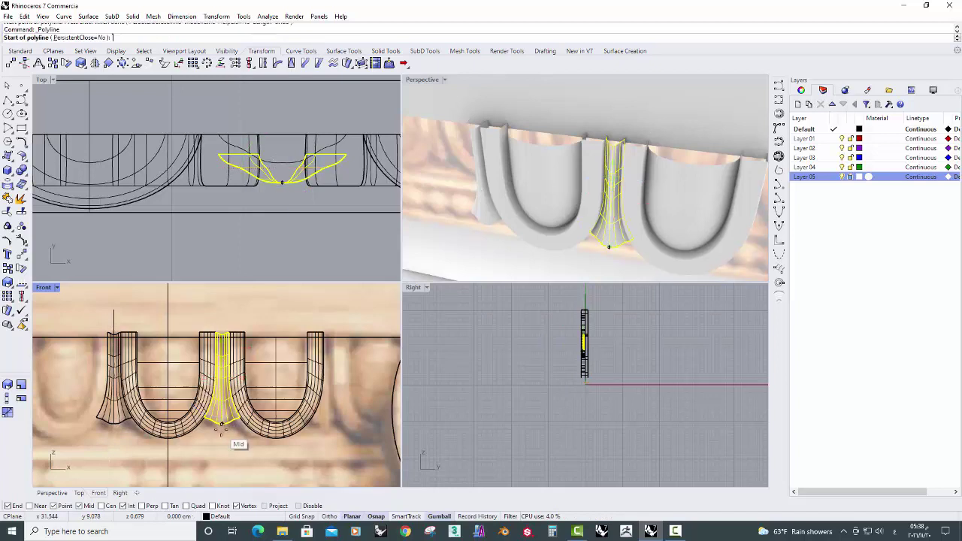
click(222, 421)
click(222, 309)
key(Return)
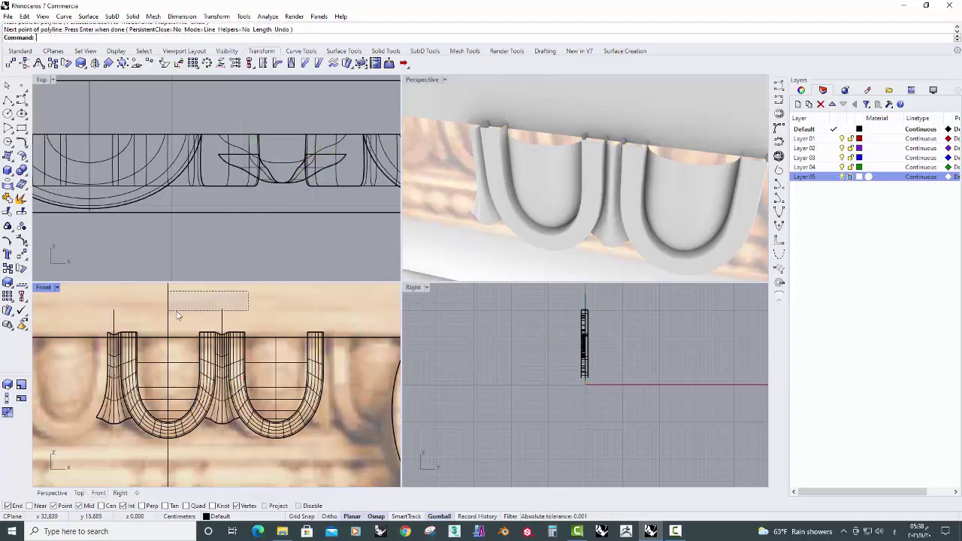
Split both dart surfaces with the two vertical lines.
shift+click(113, 320)
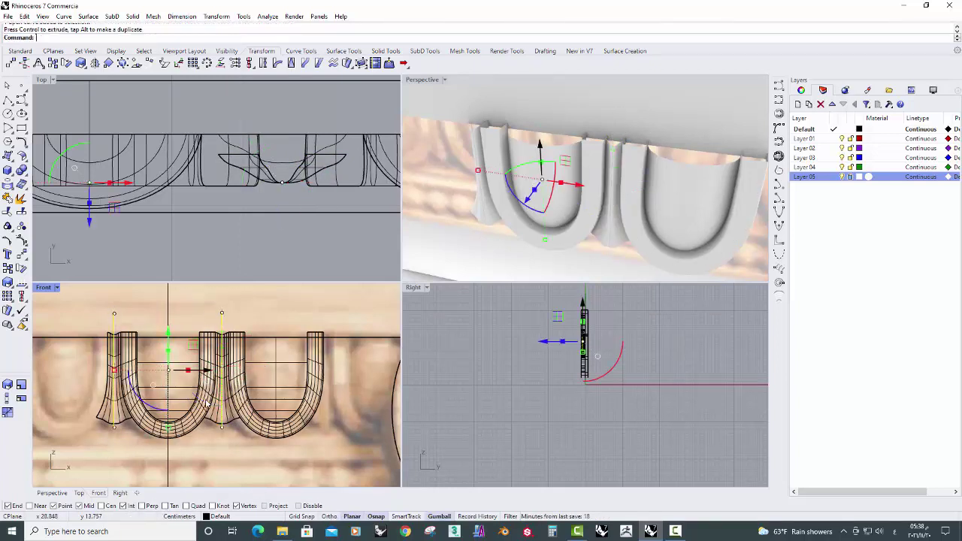
click(229, 424)
scroll(128, 410, up, 1)
shift+click(122, 419)
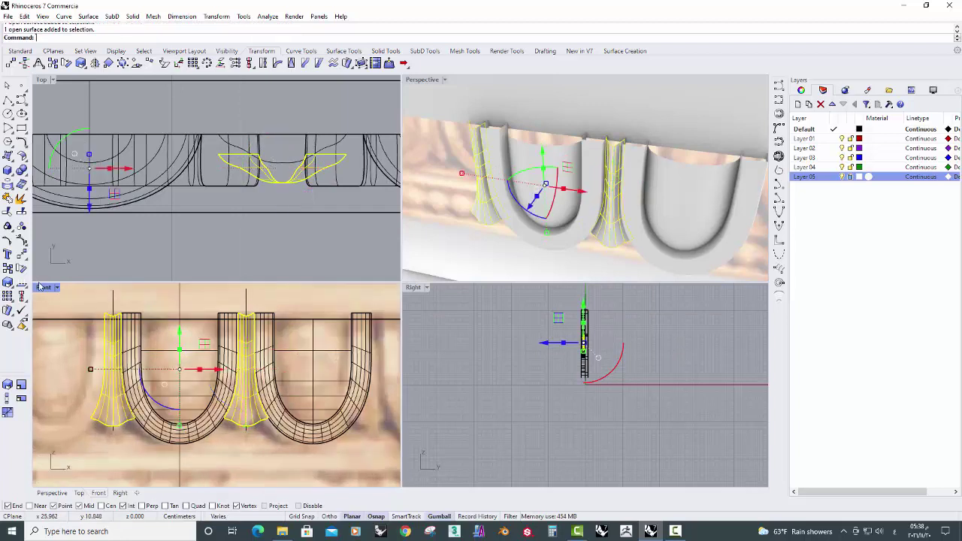
click(22, 215)
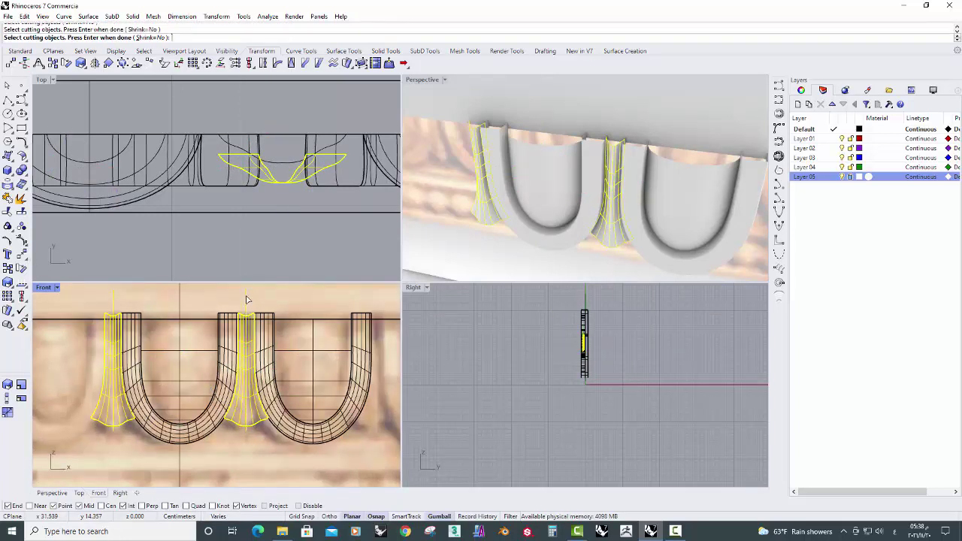
key(Return)
Delete the right-hand egg shell and its leftover surface piece.
click(251, 342)
click(288, 430)
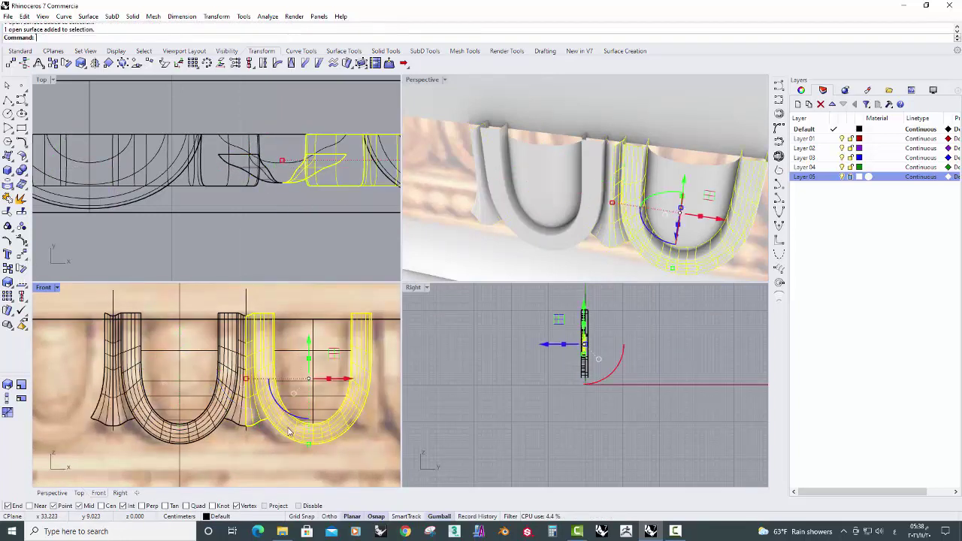
key(Delete)
click(699, 210)
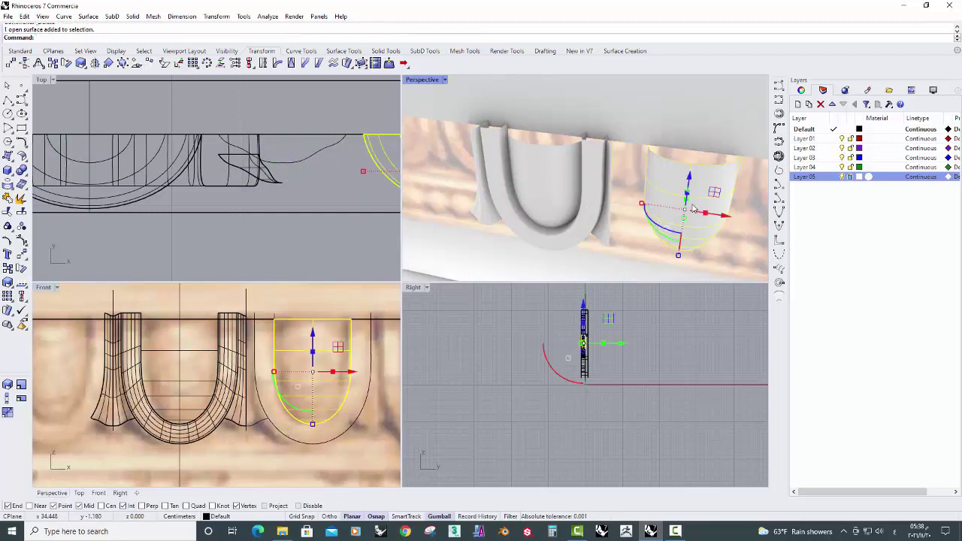
key(Delete)
Split the egg unit's five surfaces with the upper moulding line.
scroll(178, 328, down, 3)
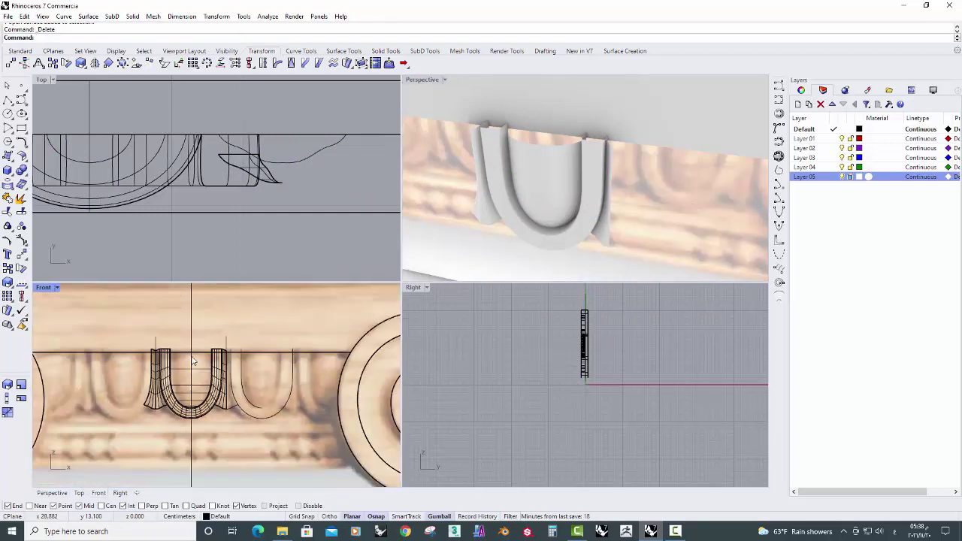
scroll(139, 396, down, 1)
drag(575, 195, 442, 214)
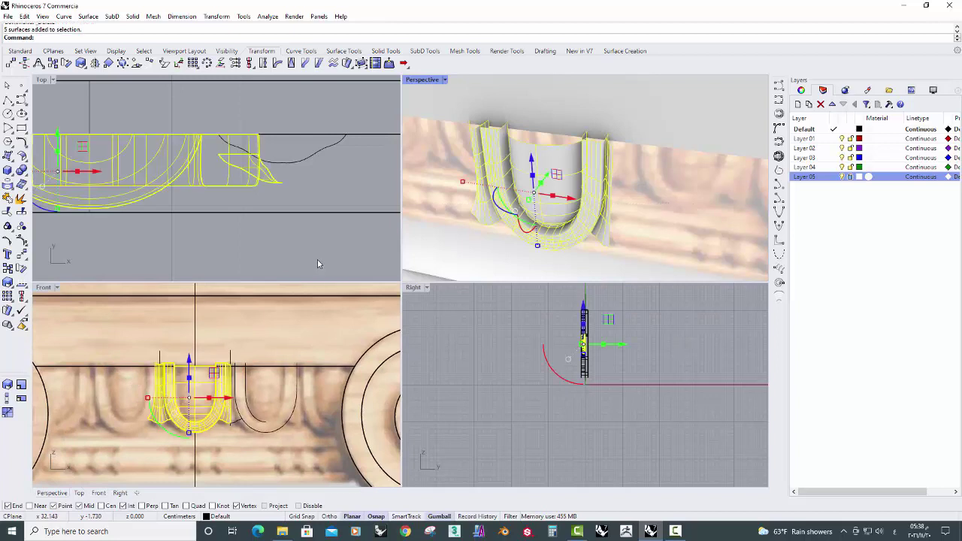
click(23, 213)
scroll(248, 375, up, 1)
click(279, 374)
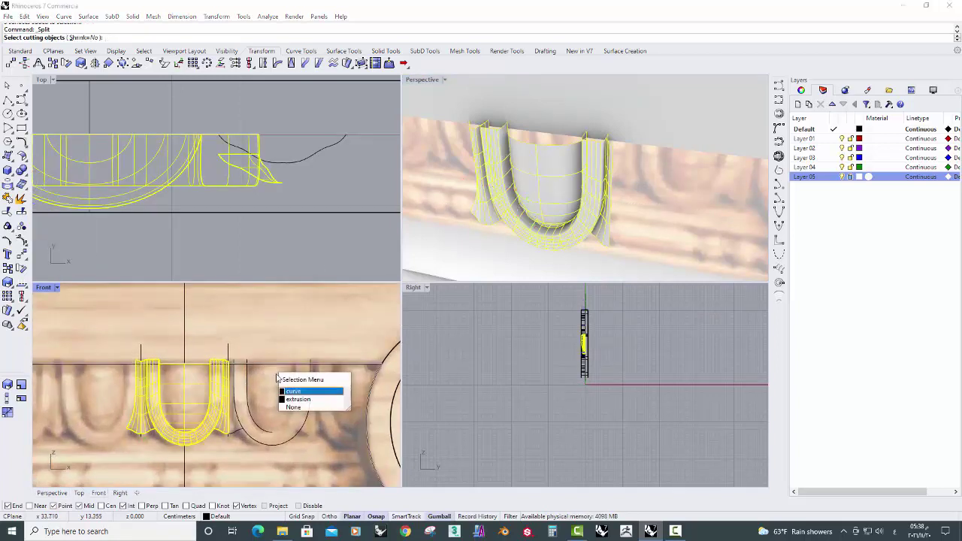
click(296, 391)
key(Return)
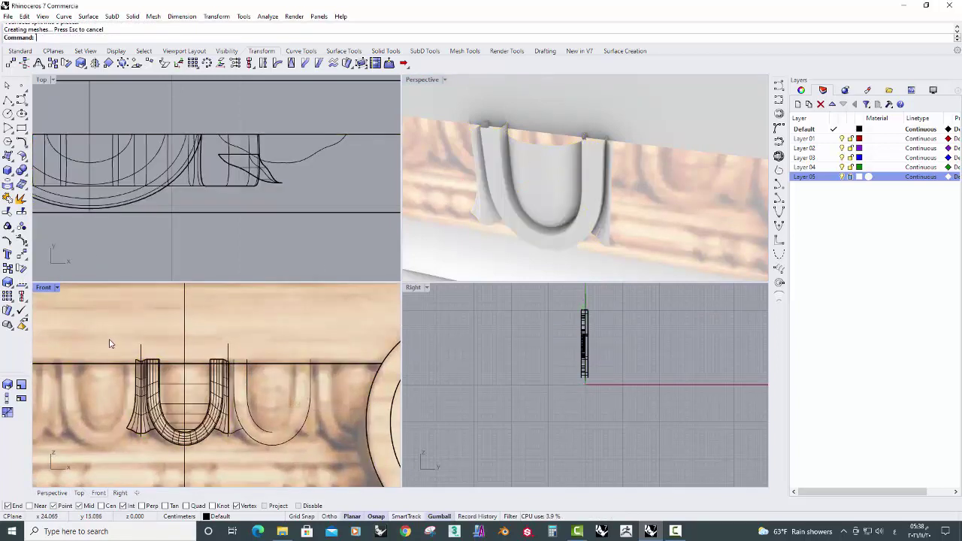
Delete the cut-off top strip and a small leftover piece, then select the four remaining surfaces.
right_drag(449, 170, 496, 165)
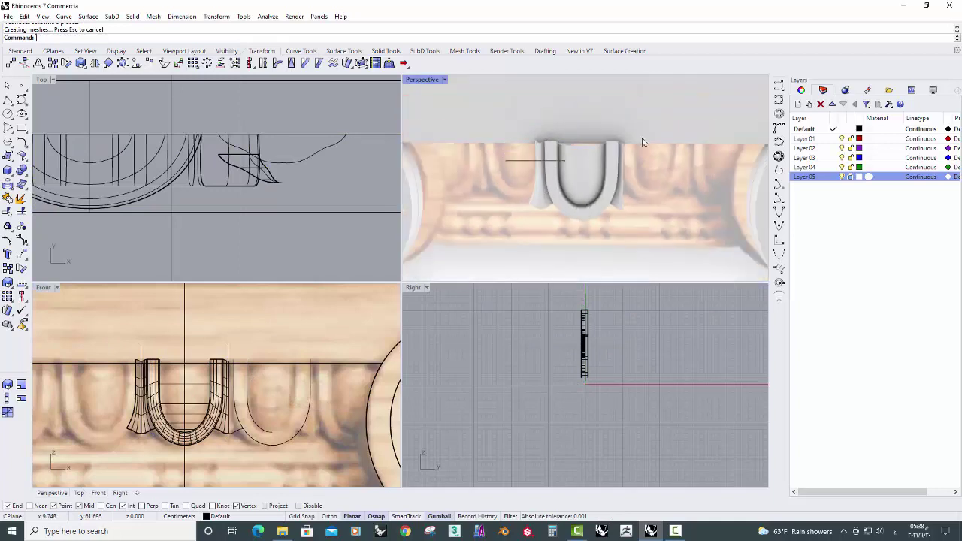
drag(505, 162, 653, 128)
key(Delete)
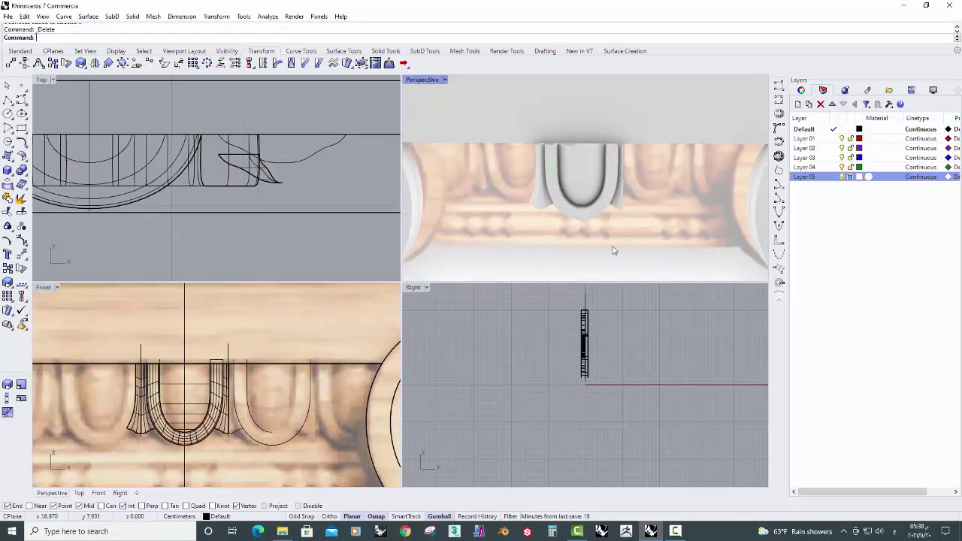
click(134, 432)
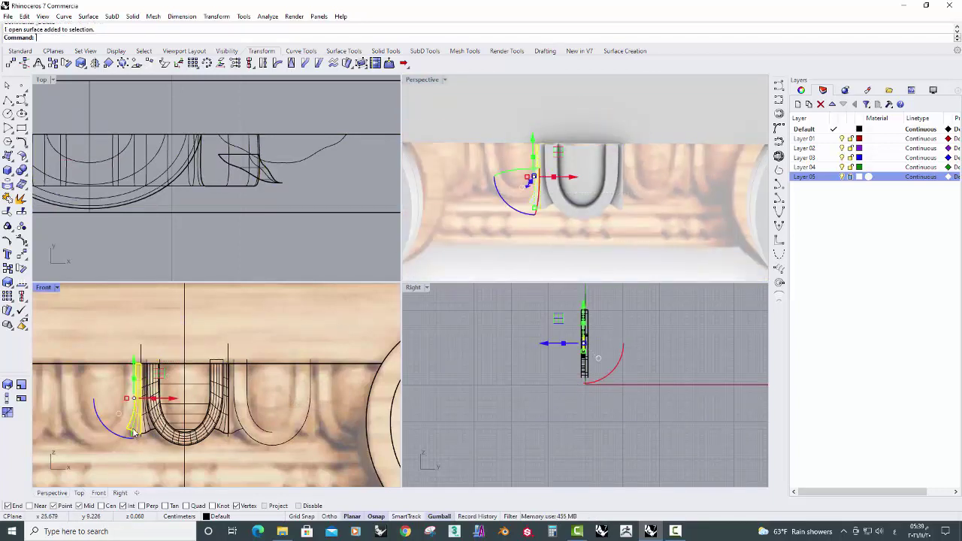
key(Delete)
drag(618, 250, 488, 201)
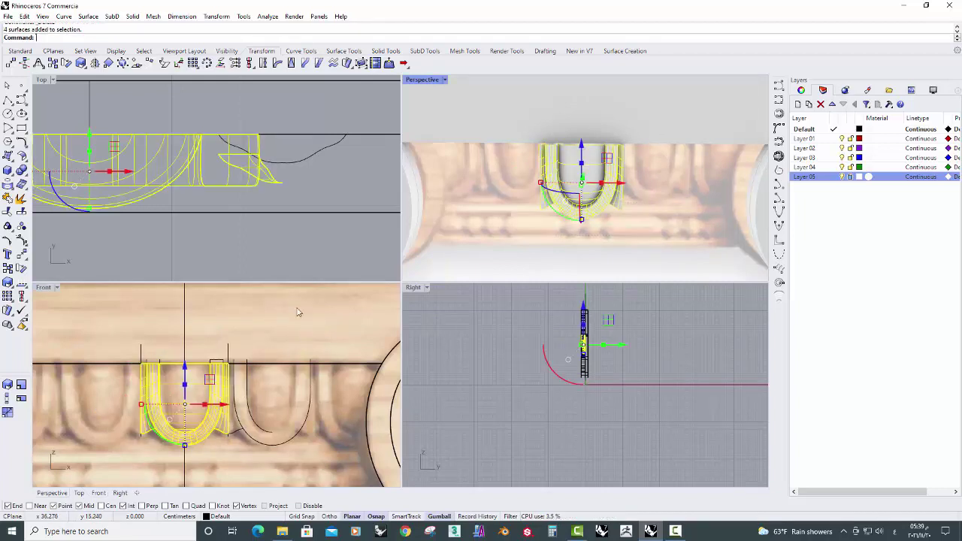
Mirror-copy the egg unit across its dart edge, then mirror both units to the left.
click(94, 62)
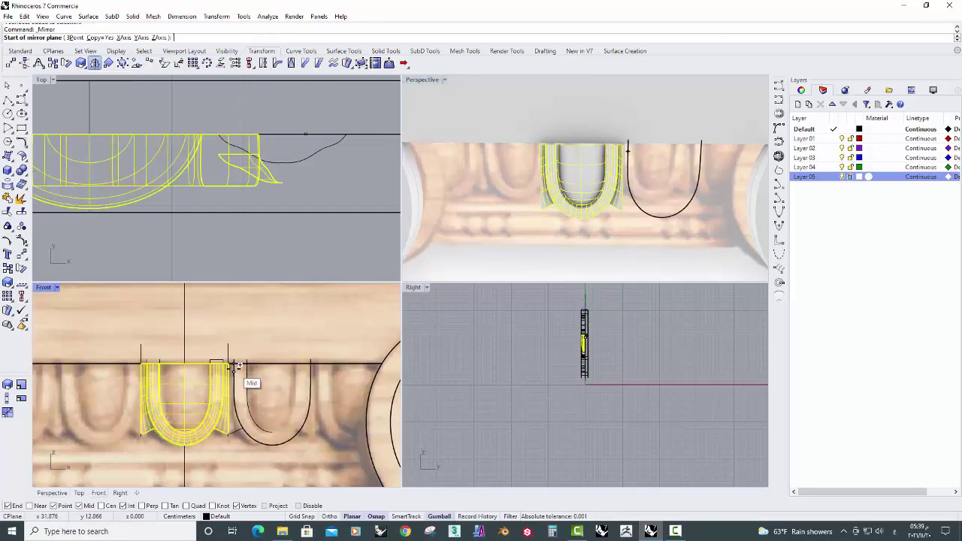
click(230, 361)
click(236, 319)
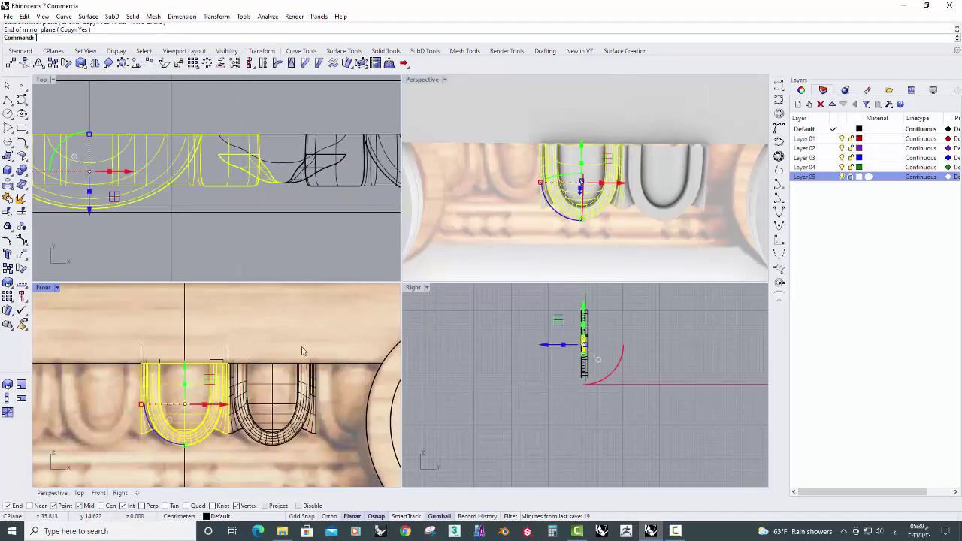
drag(741, 258, 494, 204)
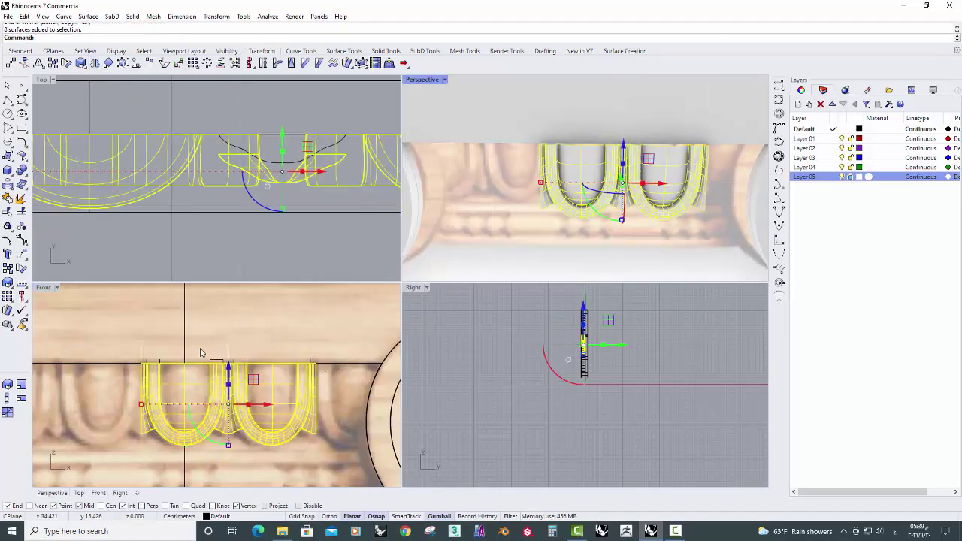
key(Return)
click(140, 369)
click(142, 333)
scroll(231, 427, up, 2)
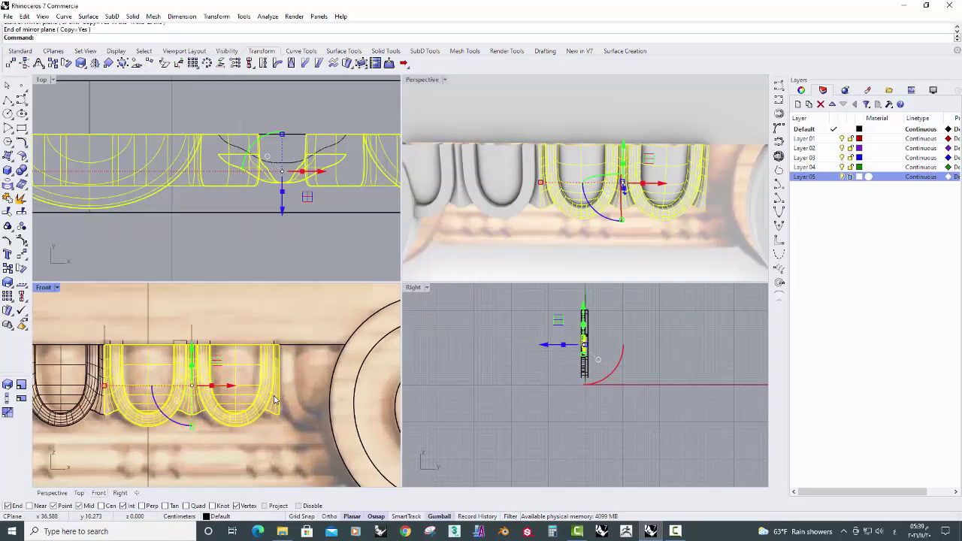
Mirror the right egg unit to add another egg on the right, then select the whole row.
key(Escape)
click(231, 424)
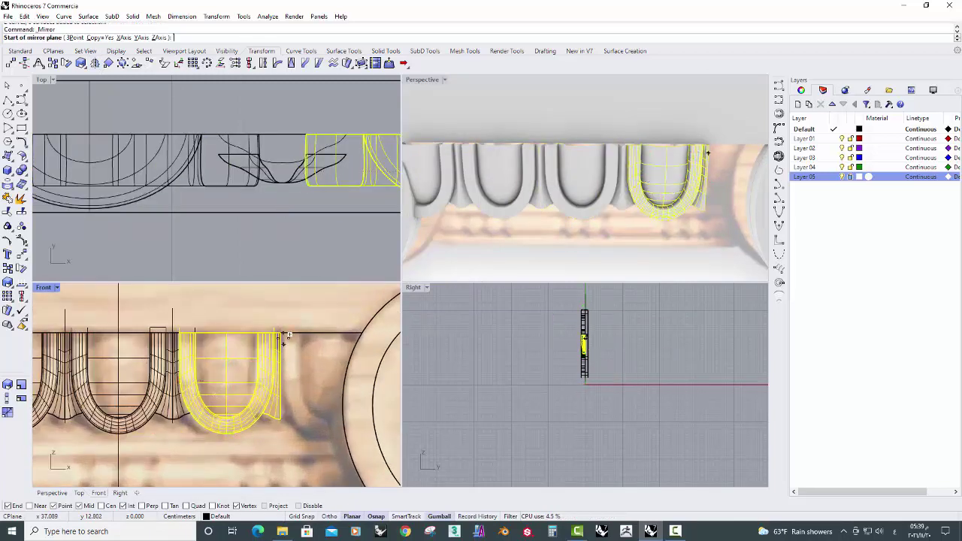
key(Return)
click(284, 329)
click(559, 245)
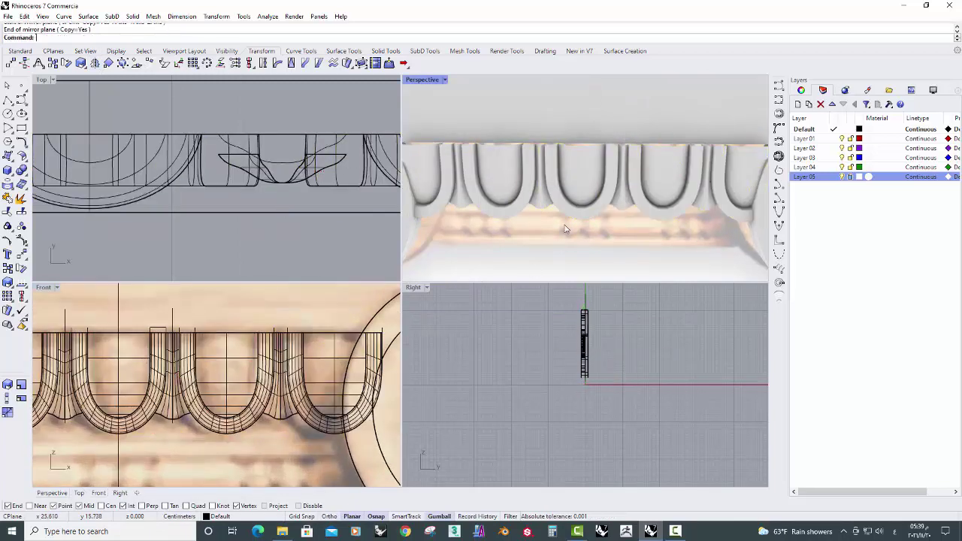
scroll(475, 265, down, 3)
scroll(475, 264, down, 3)
drag(462, 278, 693, 171)
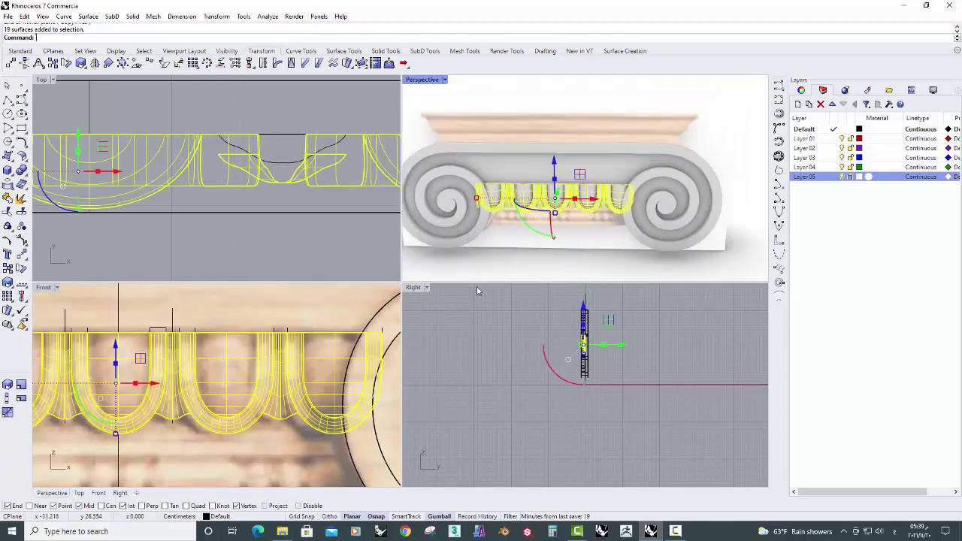
Join the egg-and-dart row's surfaces into one piece.
click(8, 198)
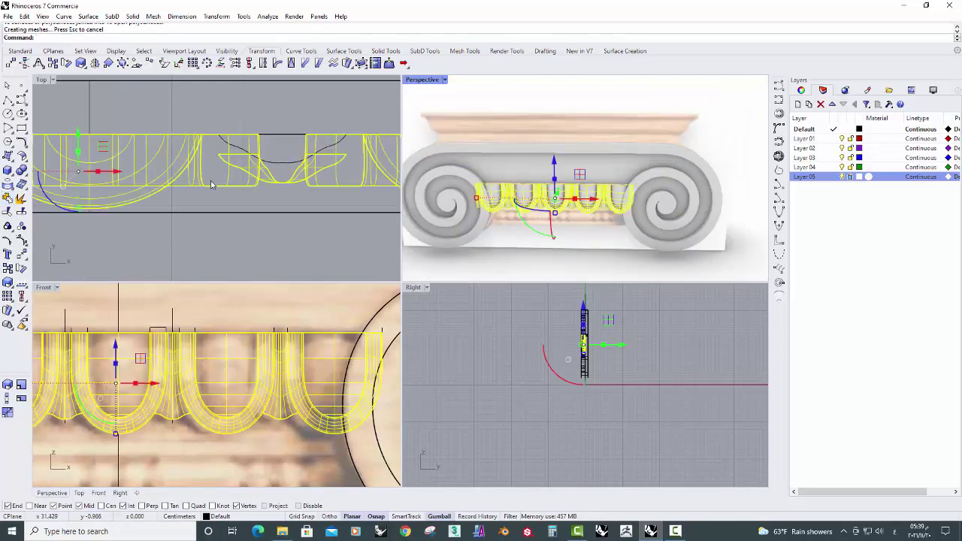
scroll(181, 186, down, 3)
drag(181, 186, 199, 174)
click(263, 152)
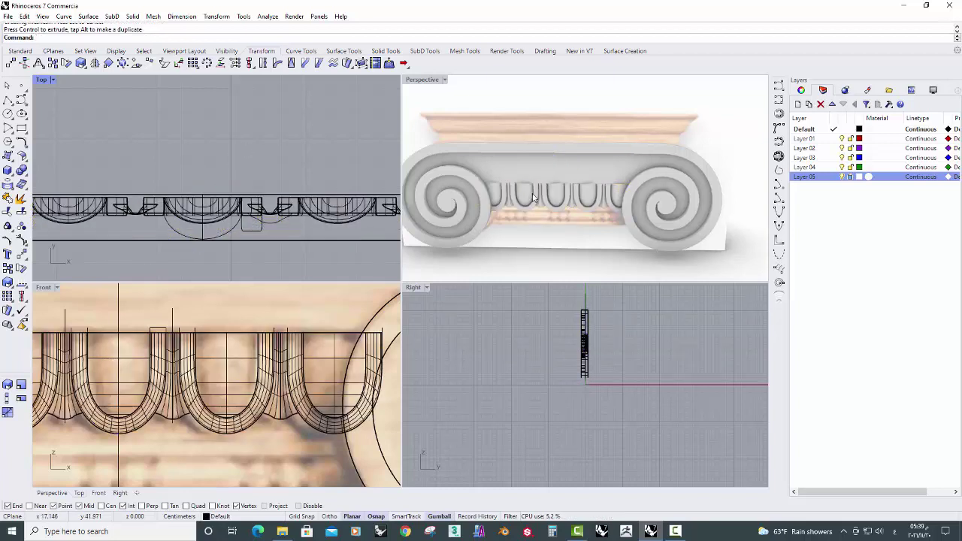
Slide the joined row back along its depth with the gumball's Y arrow in Top view.
right_drag(534, 197, 441, 252)
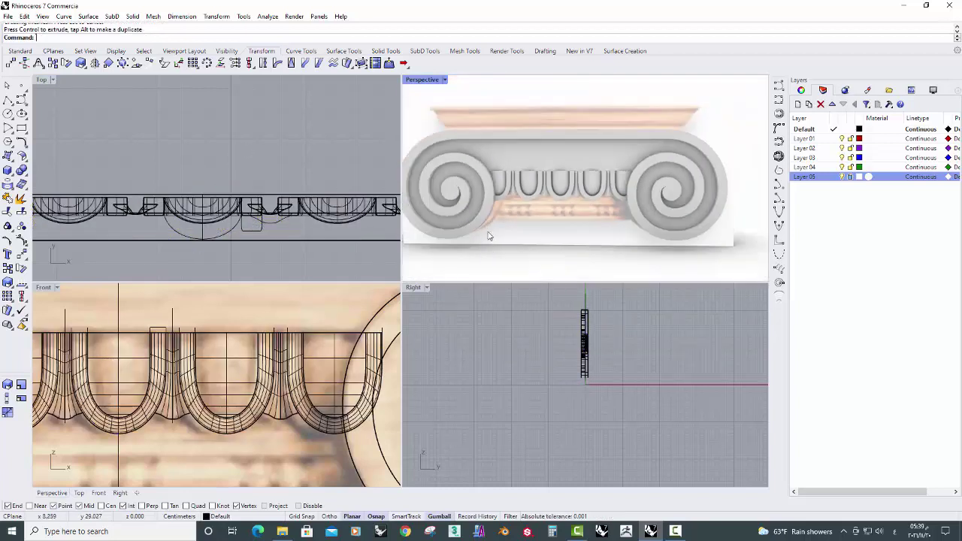
drag(439, 268, 686, 152)
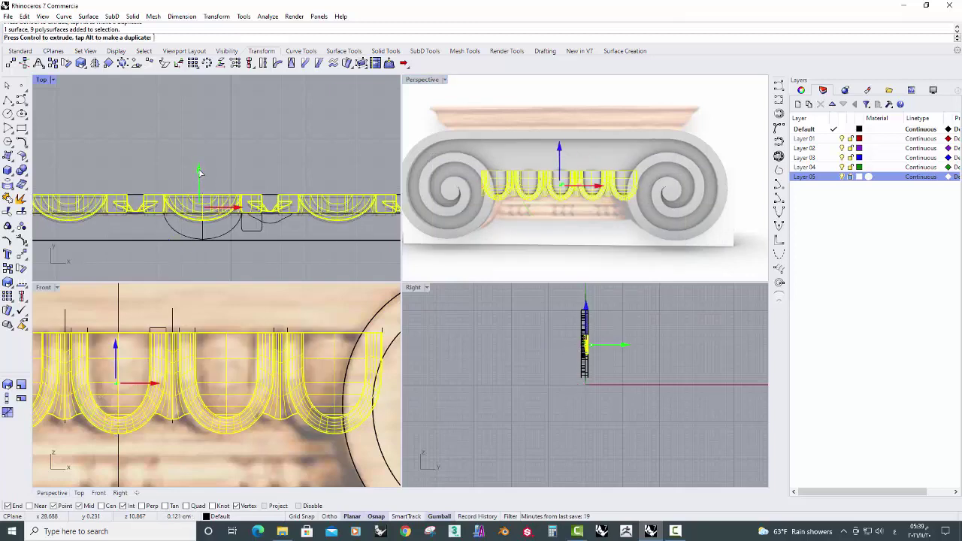
drag(200, 172, 199, 167)
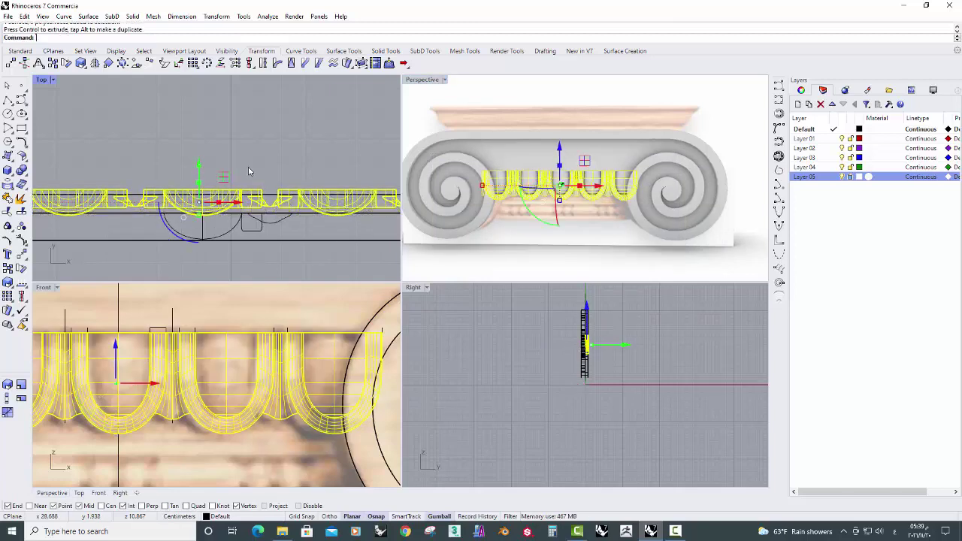
click(505, 265)
Orbit the Perspective view and zoom the Front view onto the bead moulding.
scroll(506, 266, up, 3)
right_drag(526, 225, 576, 188)
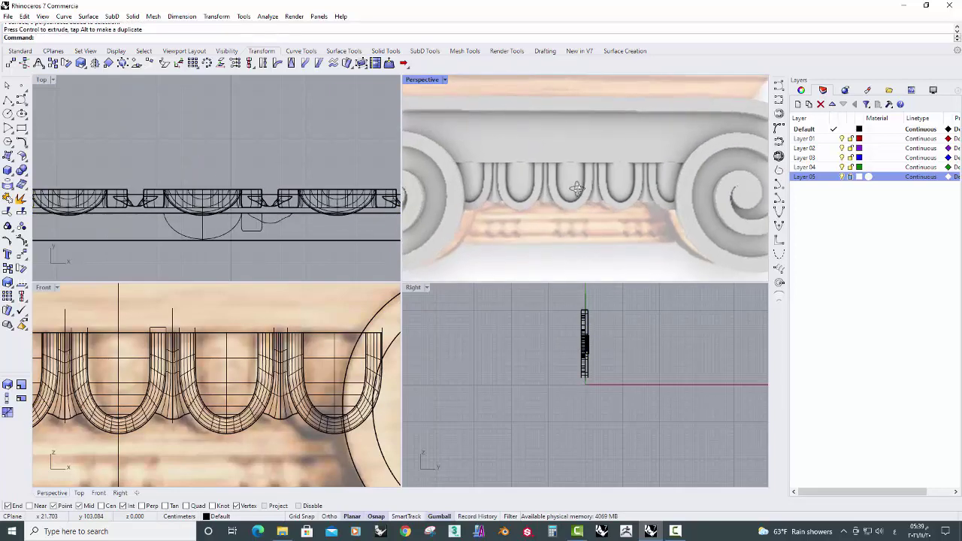
scroll(230, 421, down, 4)
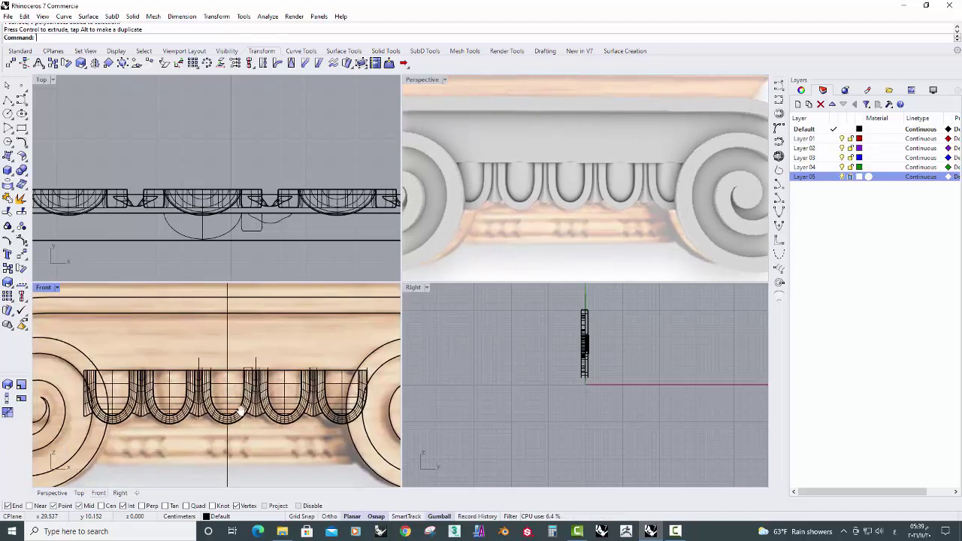
click(547, 270)
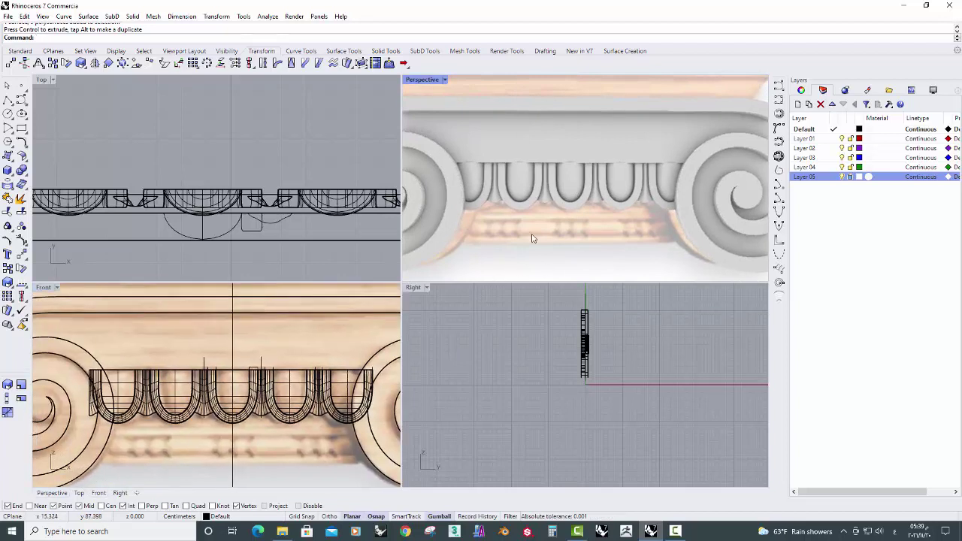
scroll(256, 393, up, 2)
scroll(256, 392, up, 2)
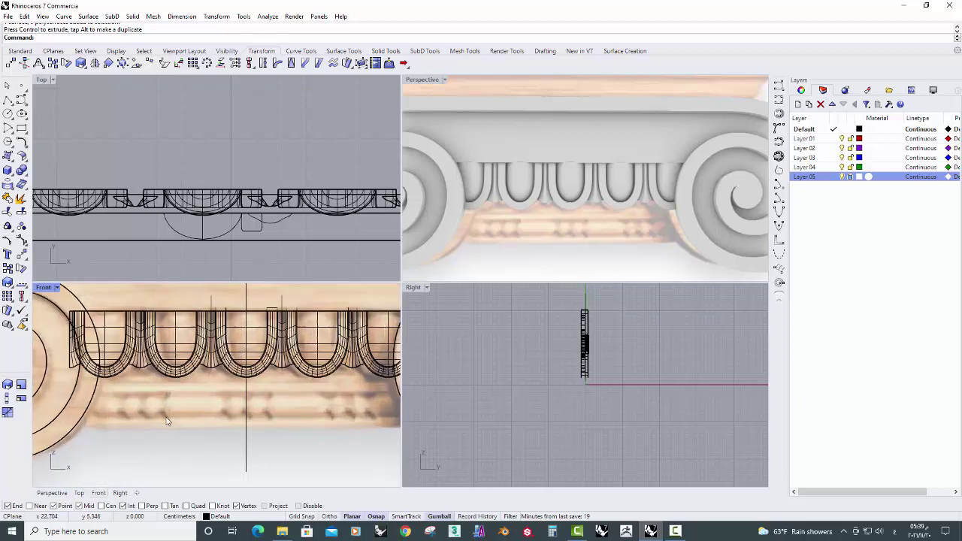
scroll(256, 392, up, 1)
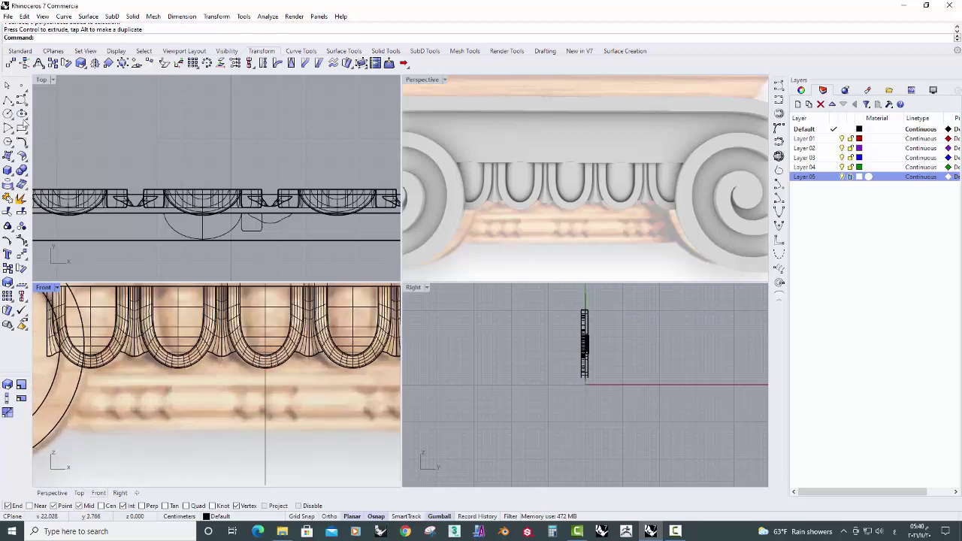
Draw upper and lower horizontal polylines along the astragal bead band.
click(8, 100)
click(363, 391)
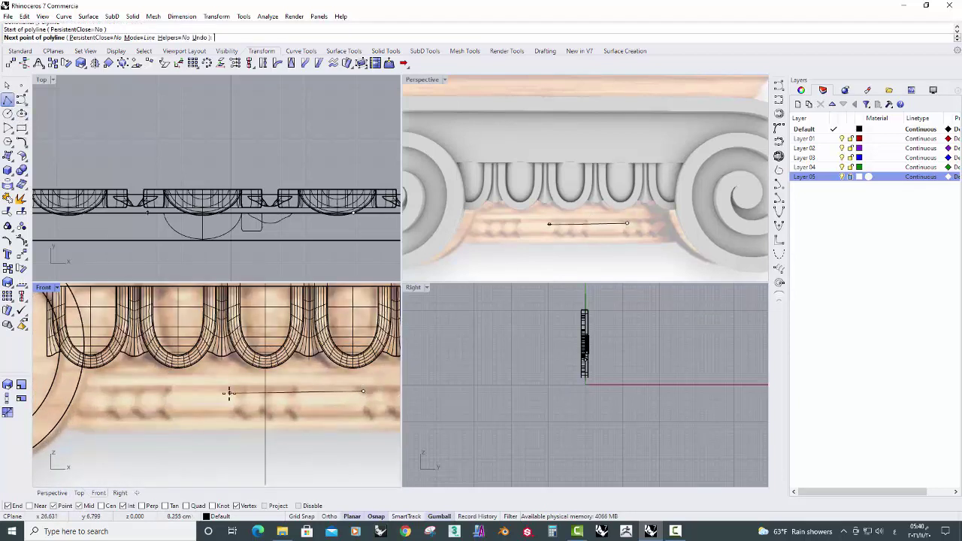
click(225, 391)
key(Return)
key(Return)
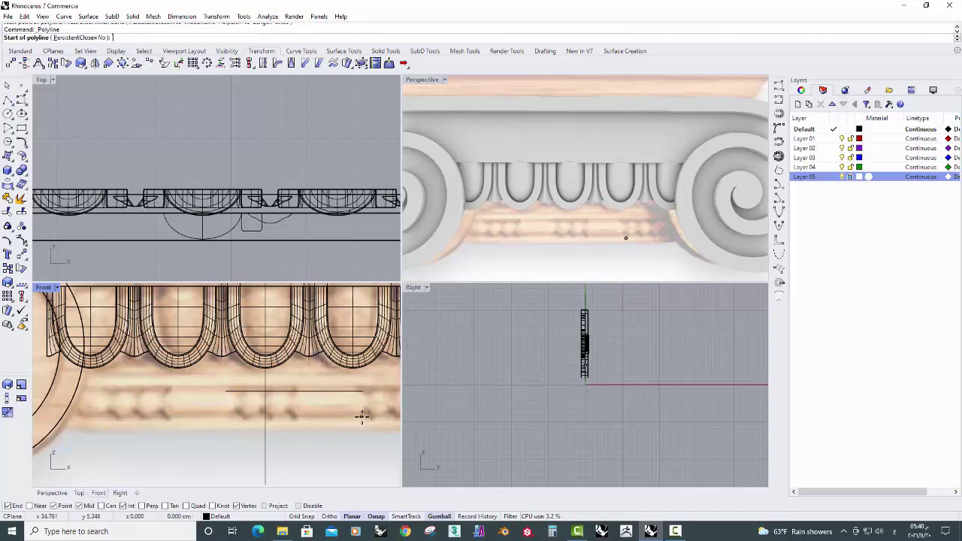
click(361, 417)
click(223, 419)
key(Return)
click(291, 417)
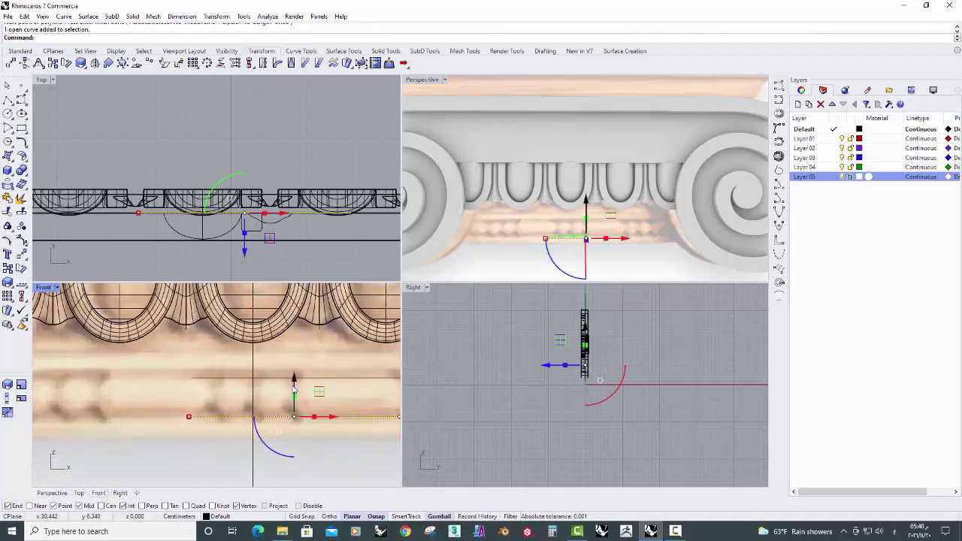
scroll(291, 412, up, 2)
right_drag(323, 397, 280, 391)
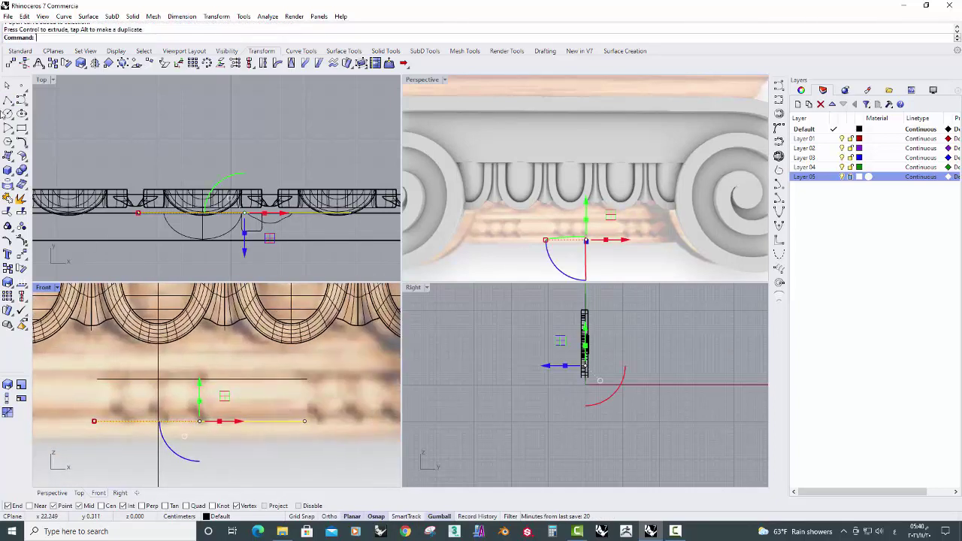
Add a vertical cutter line and trim the horizontal lines' overhang at it.
click(8, 100)
click(295, 460)
click(296, 360)
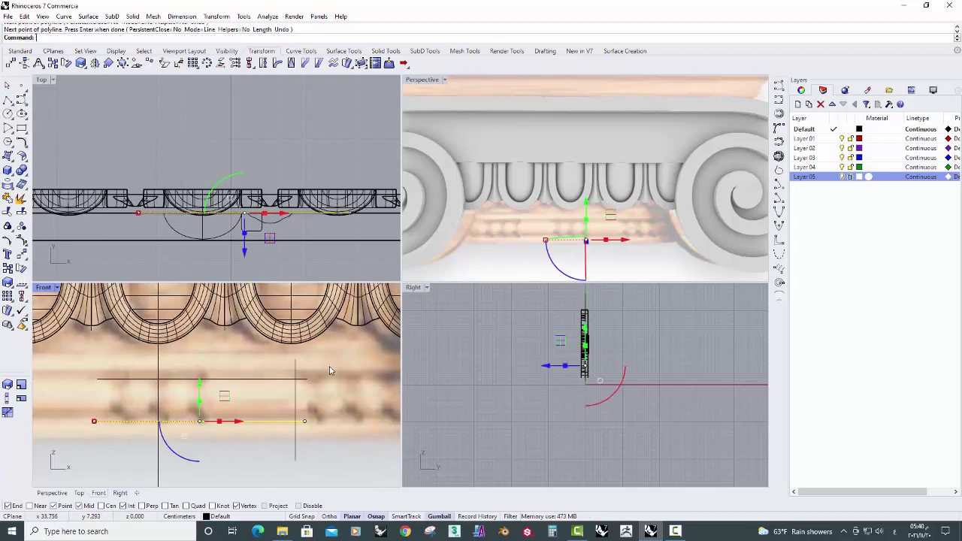
key(Return)
click(8, 210)
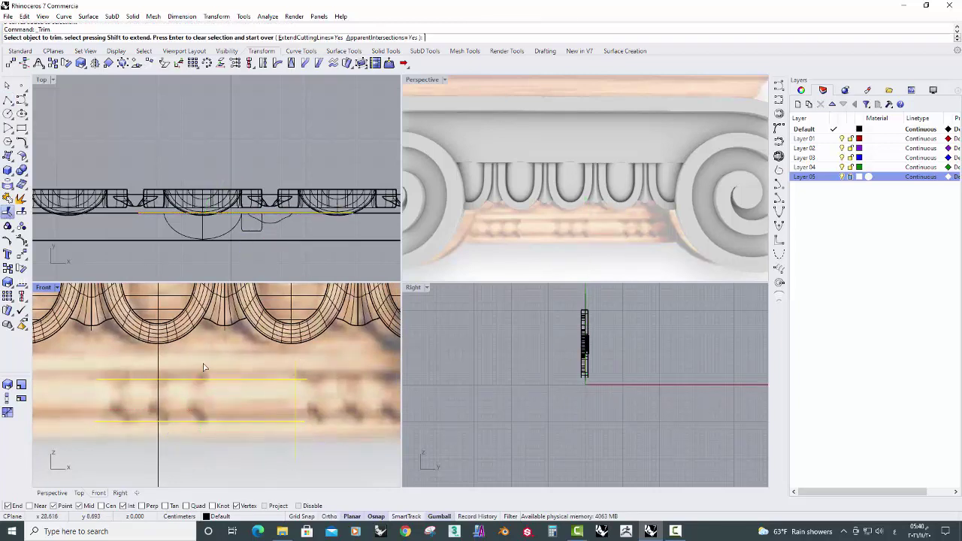
click(306, 383)
click(295, 449)
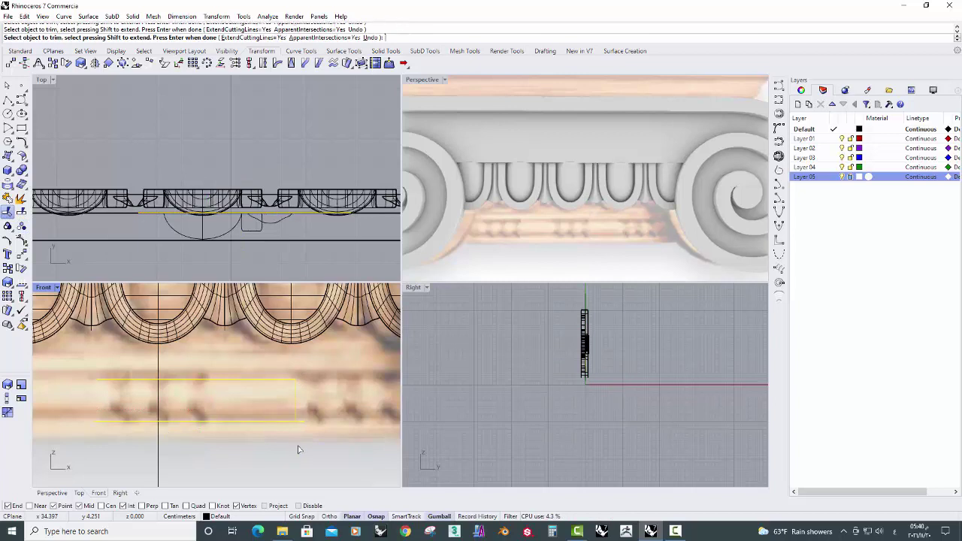
key(Return)
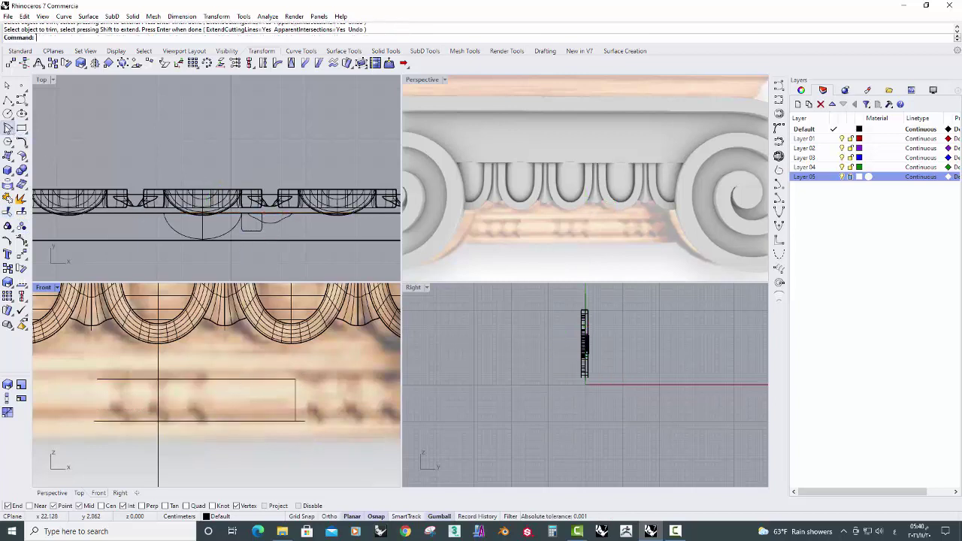
Draw a center-start-end half-round arc spanning the vertical line's ends.
click(8, 128)
click(295, 420)
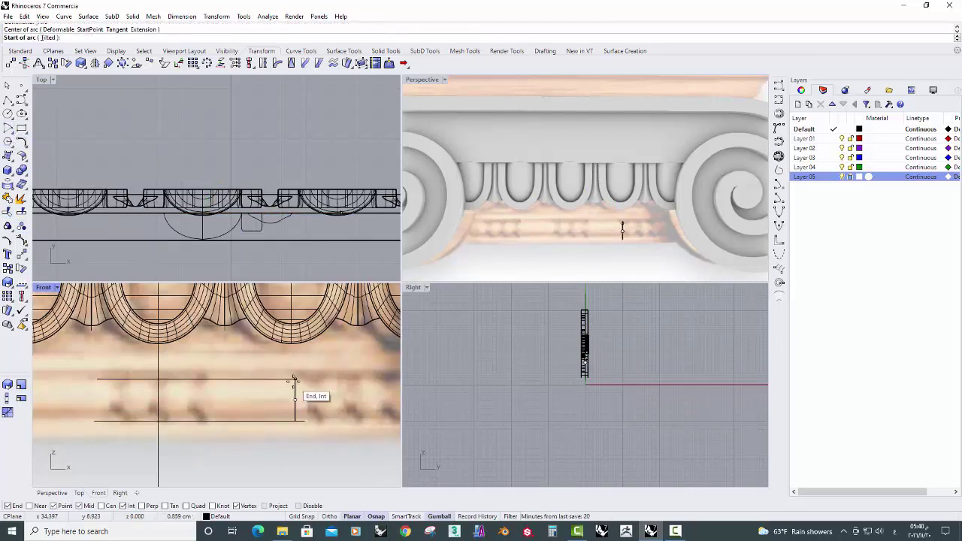
click(294, 378)
click(295, 421)
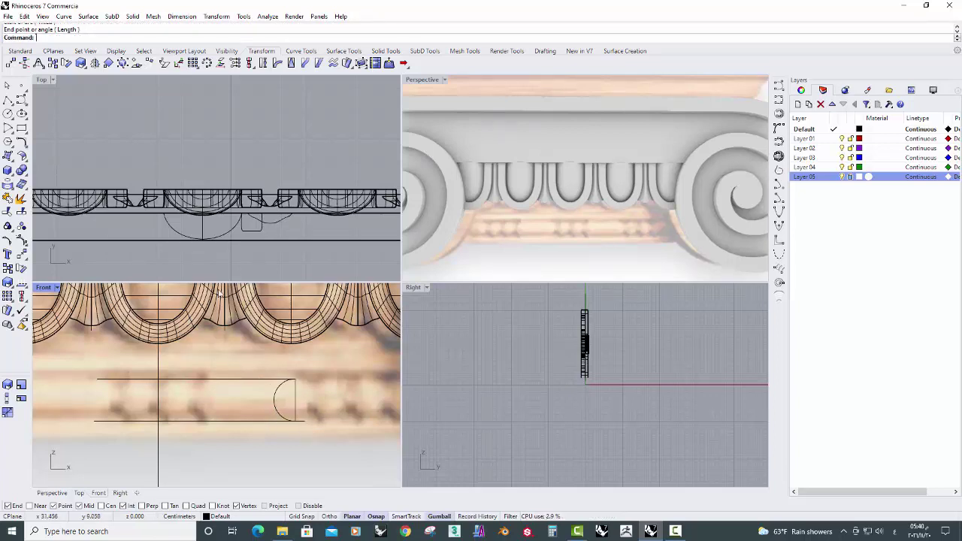
Create a center-radius sphere on the bead band sized to the band height.
click(132, 16)
mouse_move(150, 39)
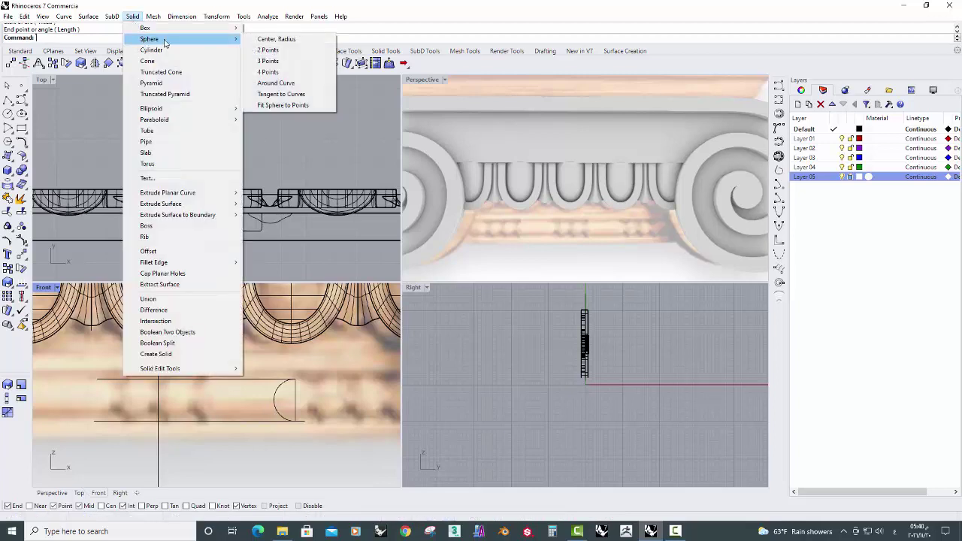
click(253, 39)
click(295, 400)
scroll(294, 402, up, 3)
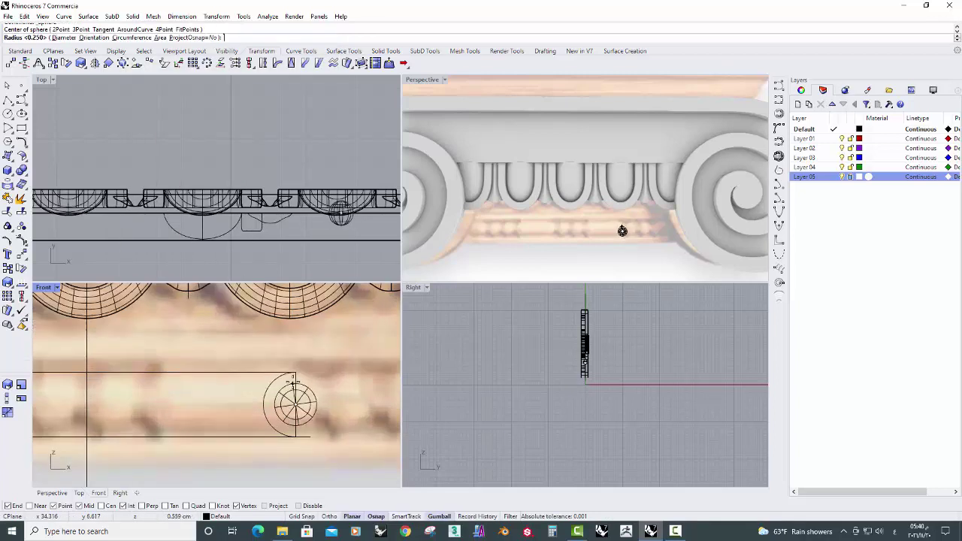
click(308, 400)
click(308, 403)
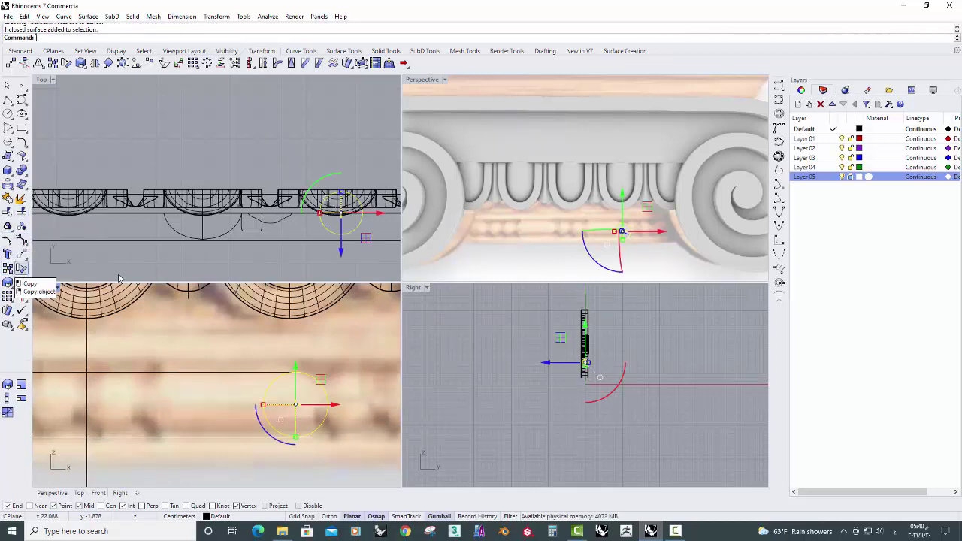
Copy the sphere further along the band and split it into halves with a curve.
click(7, 268)
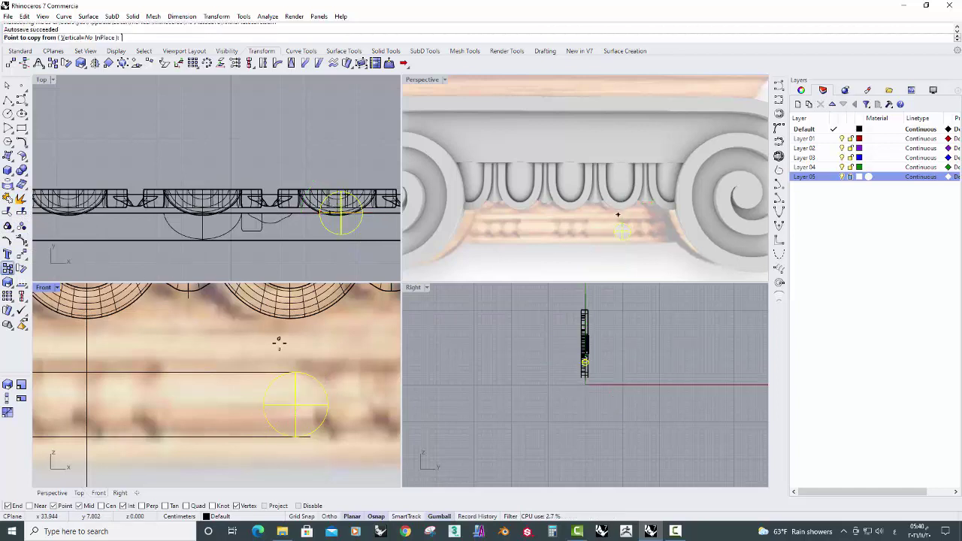
click(296, 404)
click(197, 406)
key(Return)
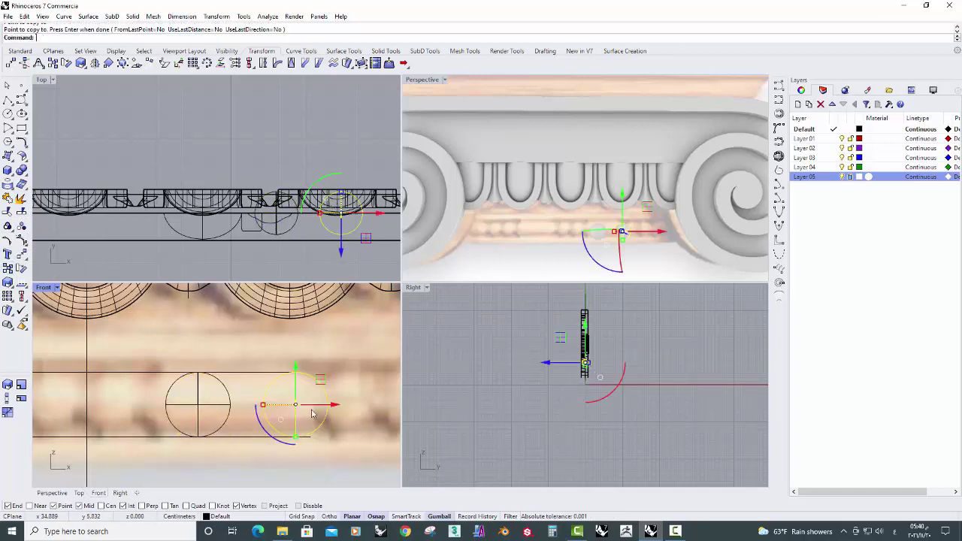
click(22, 225)
click(295, 400)
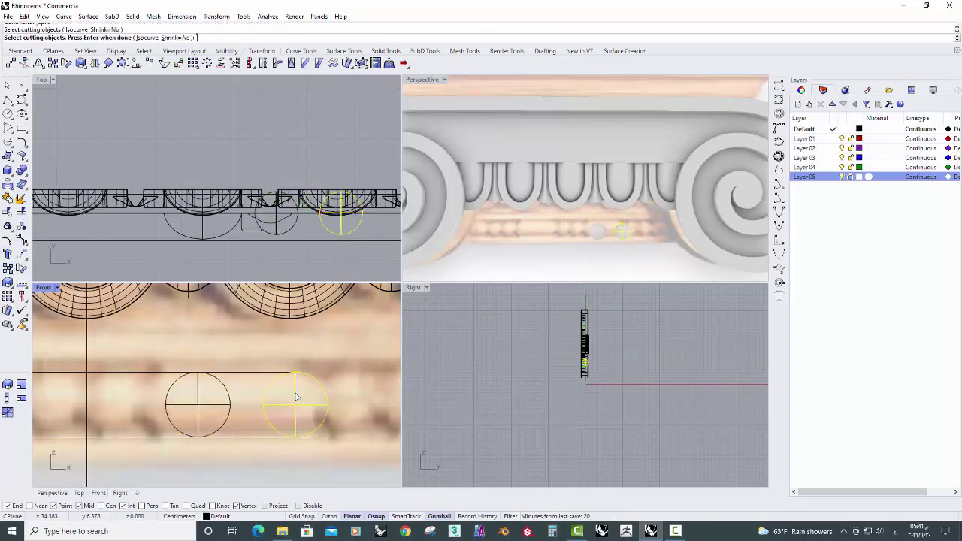
key(Return)
Move a half-sphere left with the gumball to cap the reel's end.
click(297, 418)
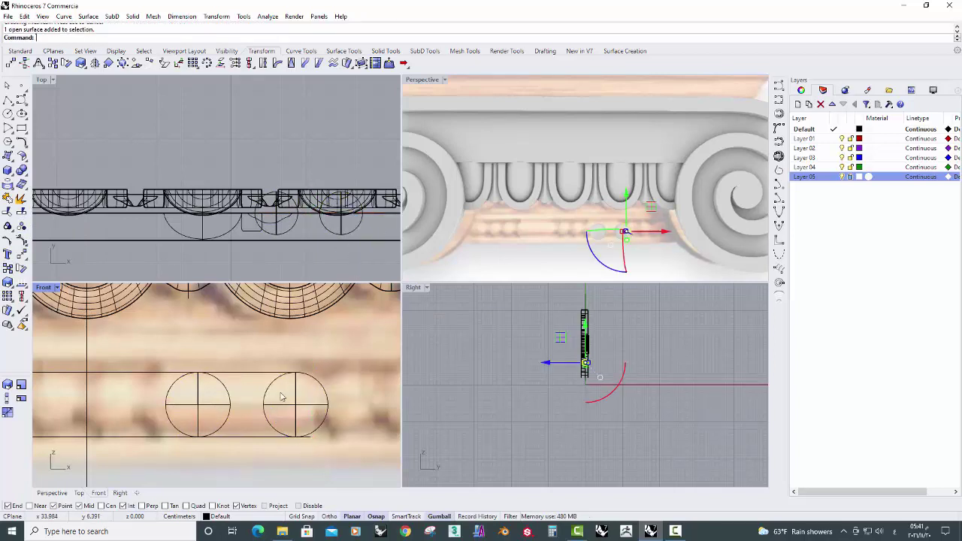
key(Escape)
scroll(248, 399, up, 3)
click(227, 404)
mouse_move(248, 404)
mouse_down()
mouse_move(258, 406)
mouse_move(165, 404)
mouse_up()
scroll(225, 402, up, 2)
click(248, 398)
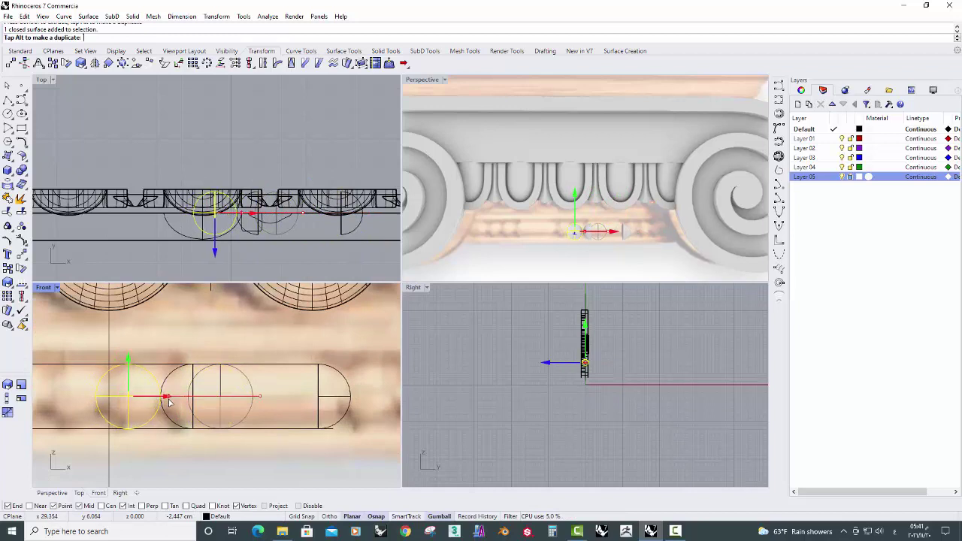
key(Escape)
right_drag(281, 405, 257, 411)
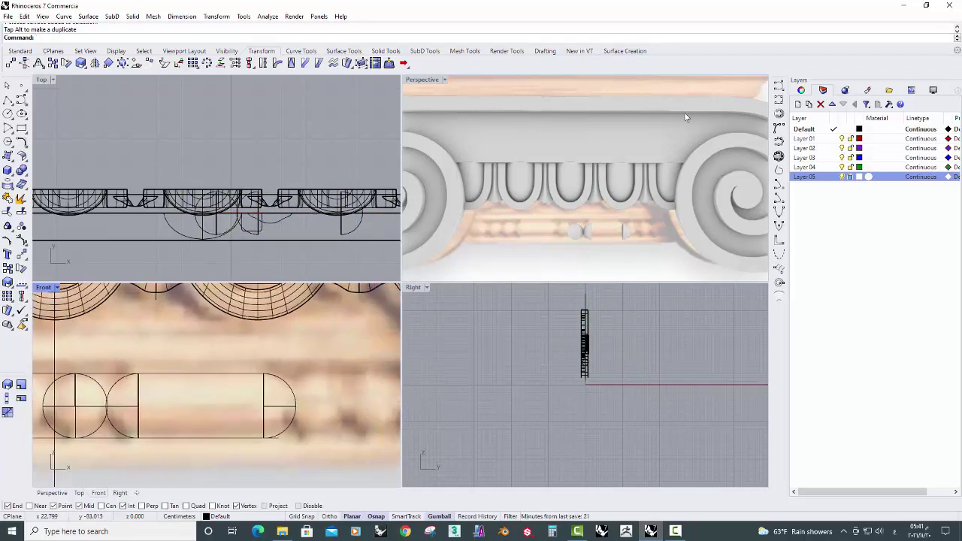
Switch the Perspective viewport to Shaded display.
click(423, 79)
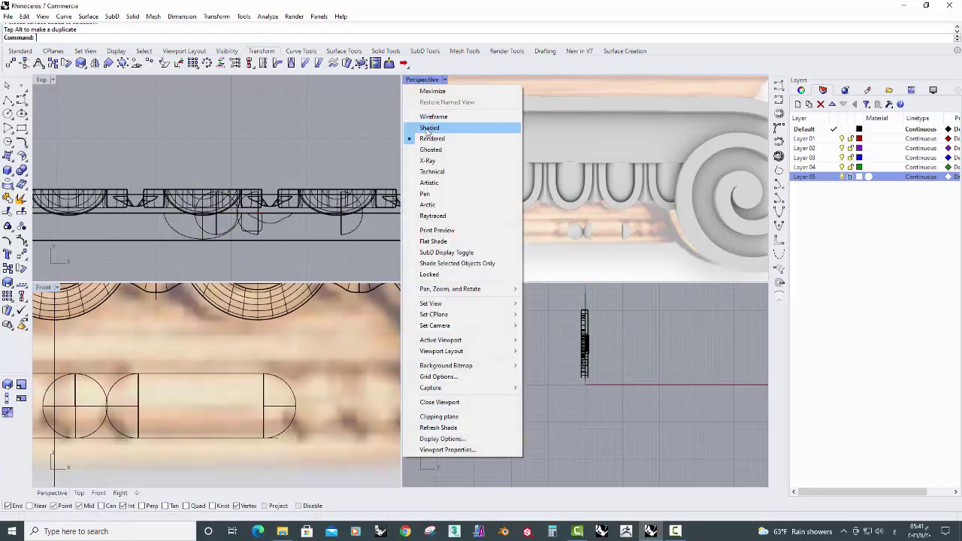
click(440, 128)
right_drag(575, 216, 571, 205)
scroll(571, 203, up, 5)
scroll(569, 199, up, 3)
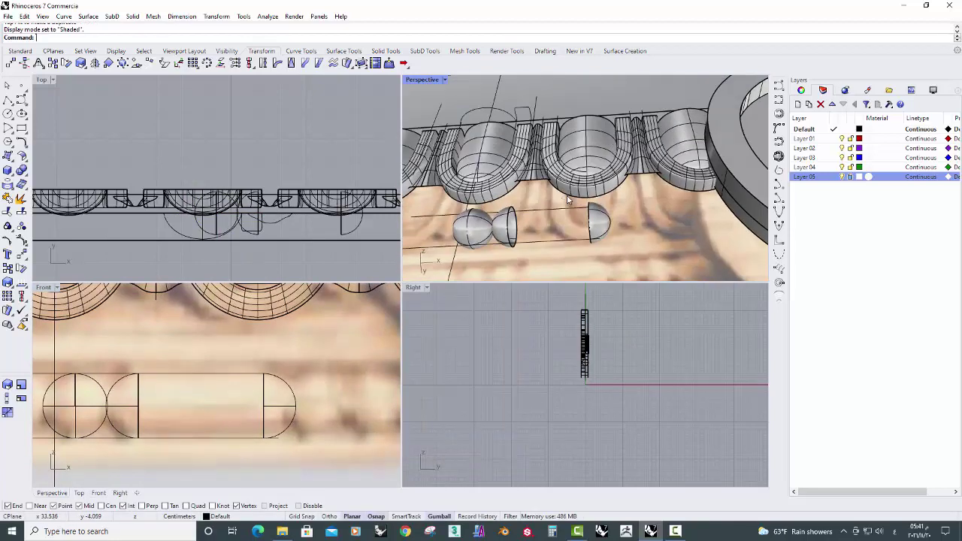
Loft the reel's first pair of end curves with Normal style.
click(631, 54)
click(52, 64)
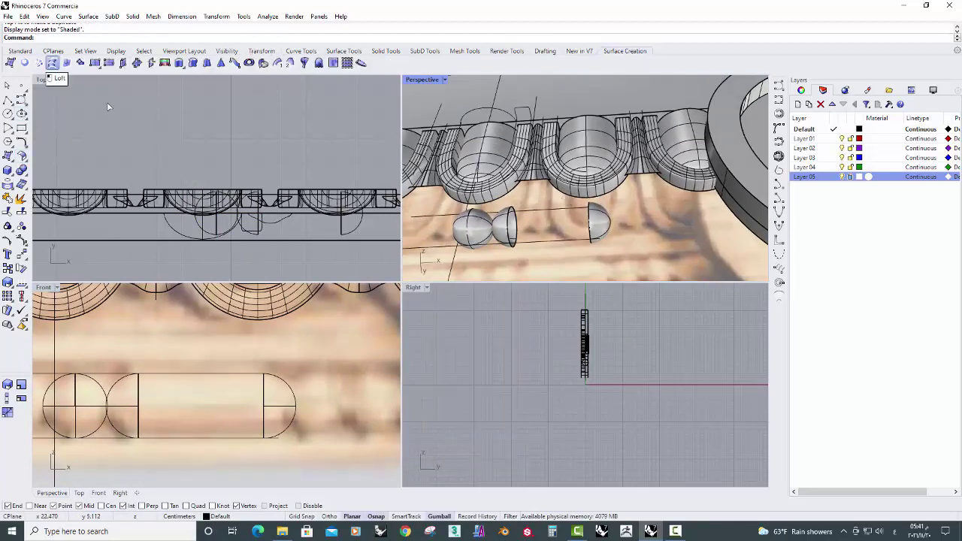
click(514, 226)
right_drag(521, 258, 601, 253)
click(629, 246)
key(Return)
key(Return)
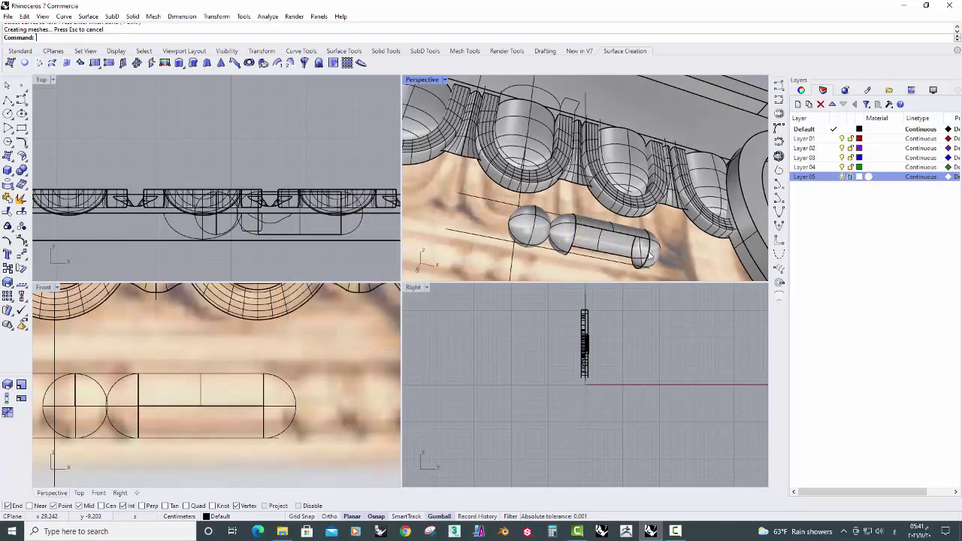
Loft another reel profile curve with the same loft options.
key(Return)
click(583, 251)
key(Return)
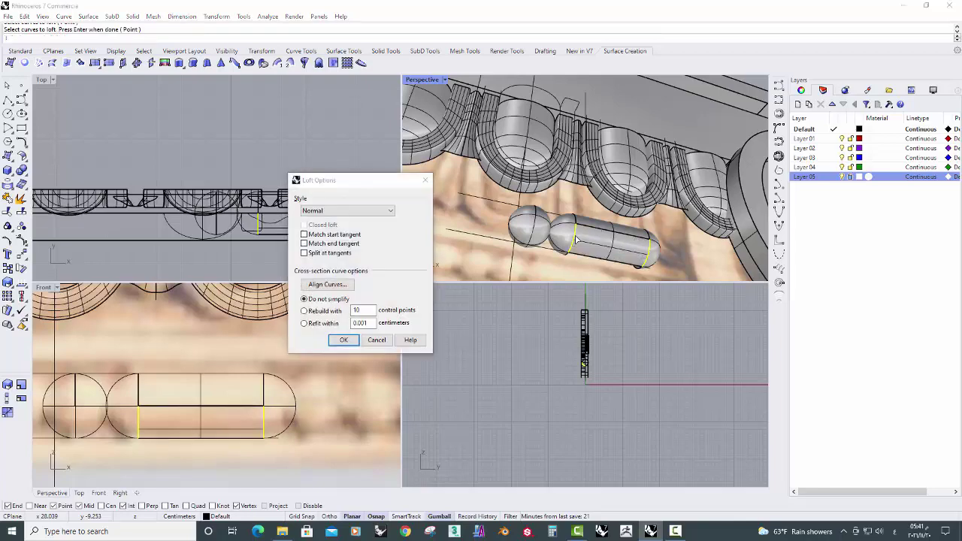
key(Return)
right_drag(583, 251, 552, 205)
Reselect the last two reel end curves and loft them with default options.
key(Return)
click(552, 199)
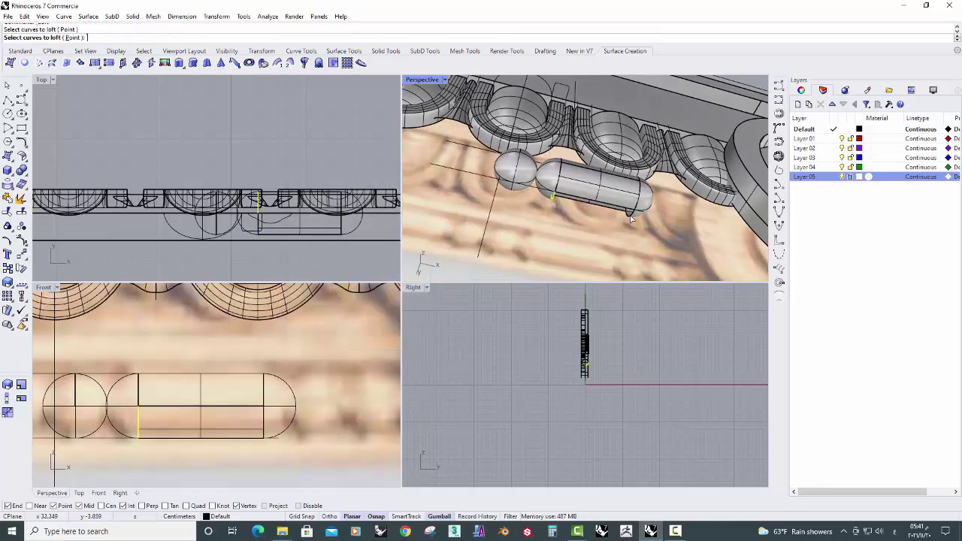
click(631, 218)
key(Return)
right_drag(631, 218, 572, 207)
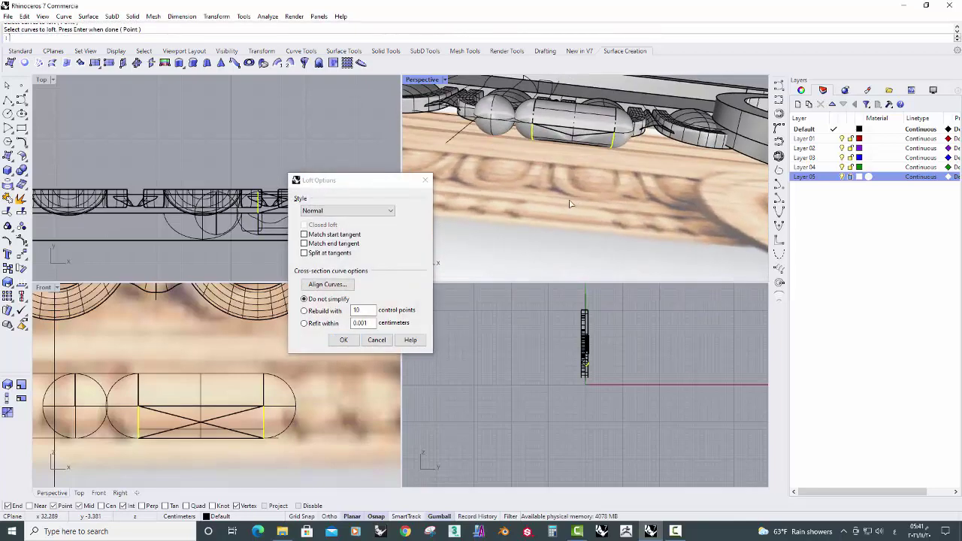
click(368, 339)
key(Return)
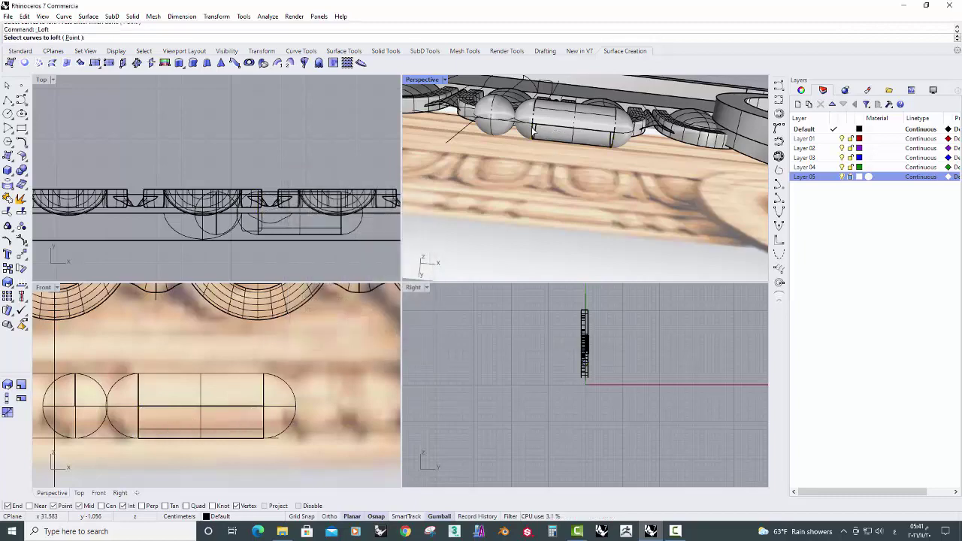
key(Return)
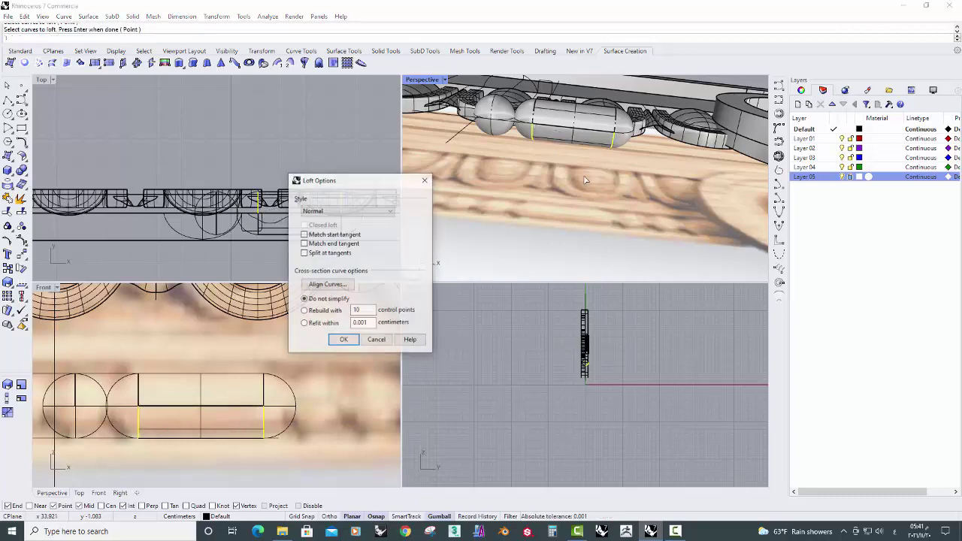
click(344, 341)
Set the Perspective viewport to Rendered display.
right_drag(579, 165, 547, 203)
scroll(545, 204, down, 5)
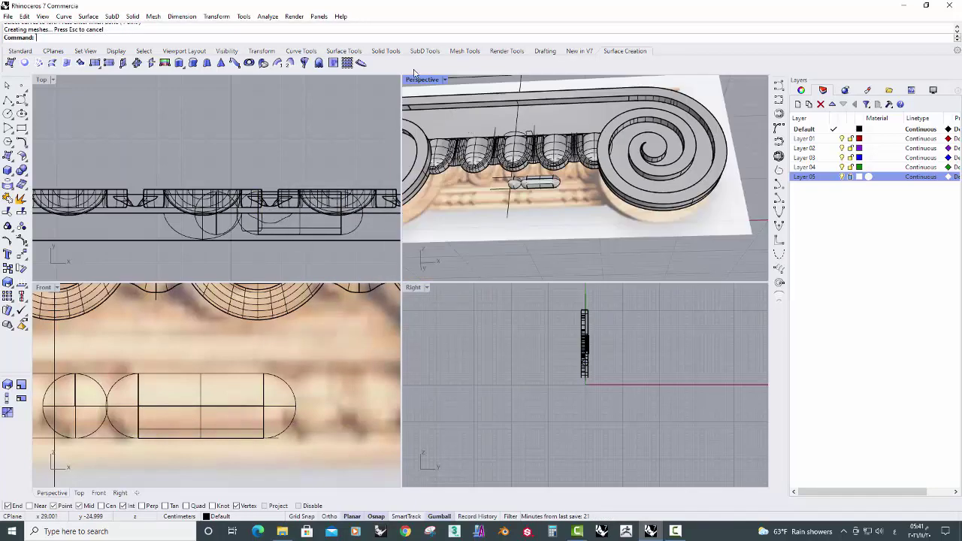
click(422, 80)
click(443, 138)
Join the lofted reel surfaces into a closed solid and mirror the bead across the reel's midpoint.
click(549, 205)
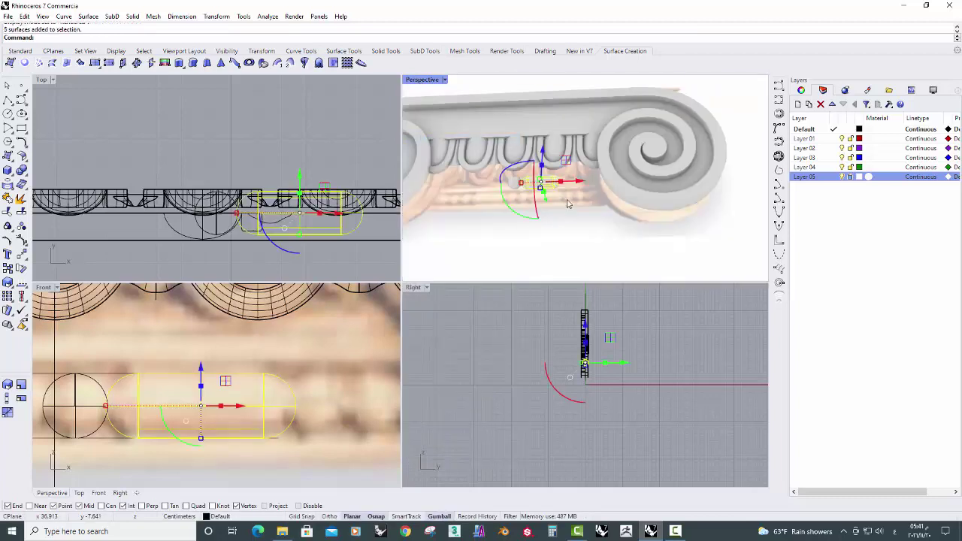
click(7, 200)
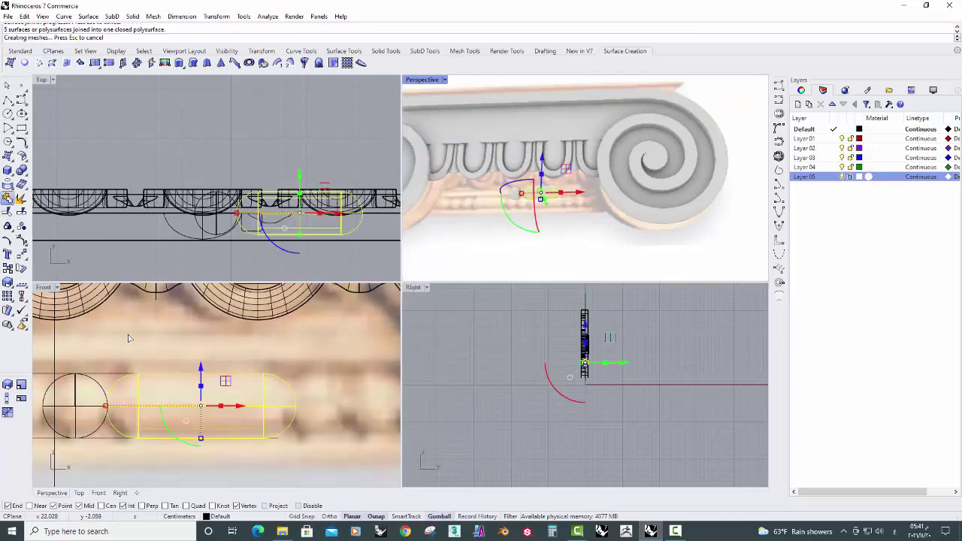
click(92, 386)
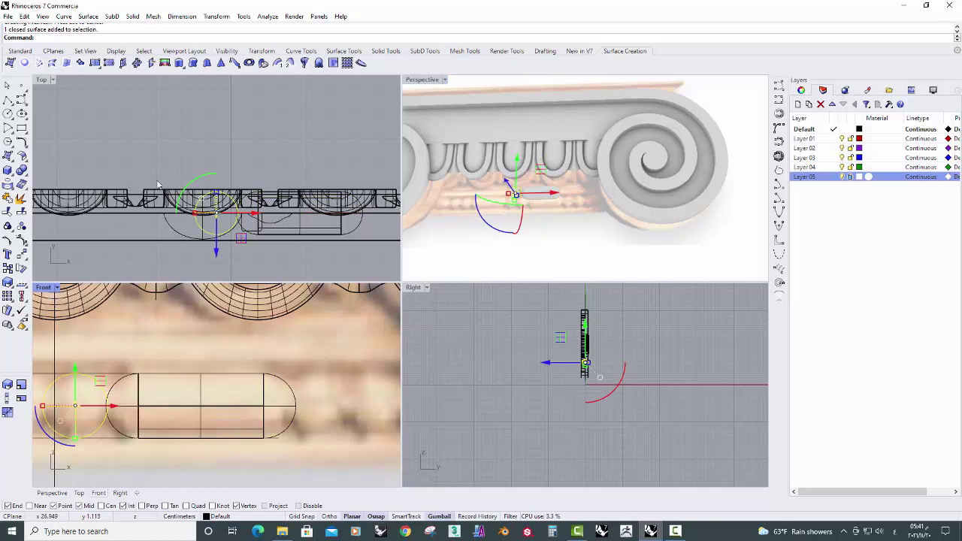
click(262, 51)
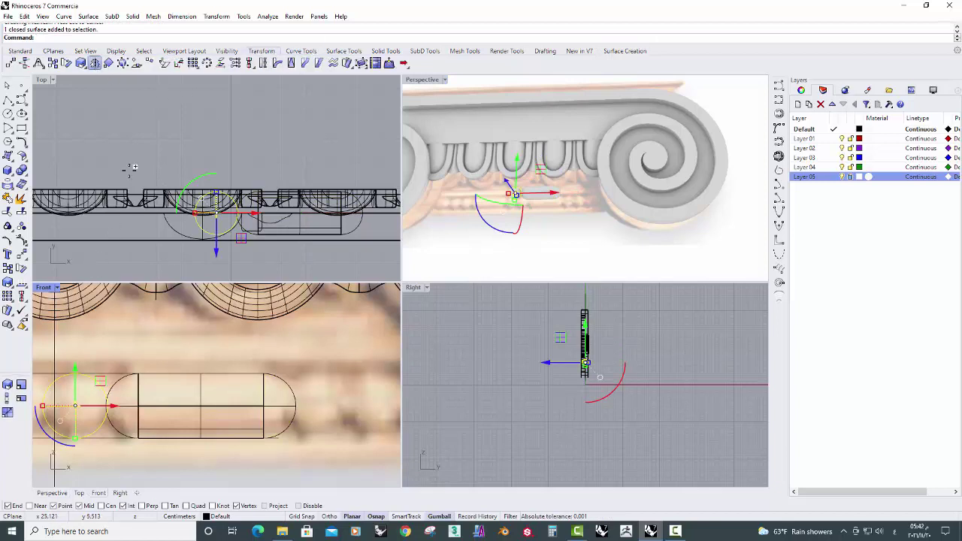
click(200, 406)
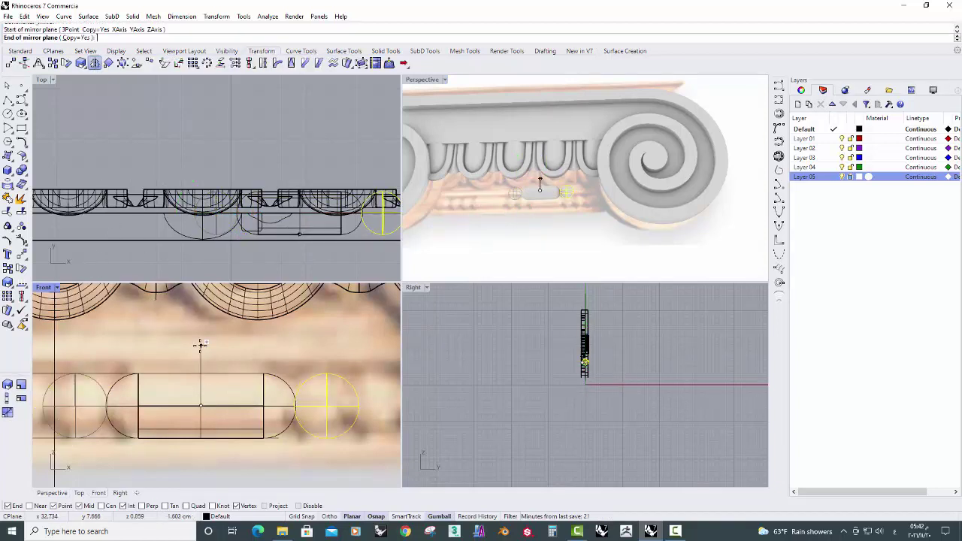
click(201, 345)
scroll(210, 357, down, 2)
scroll(535, 236, up, 3)
Group the reel with its two beads and slide the group right along the moulding.
shift+click(526, 192)
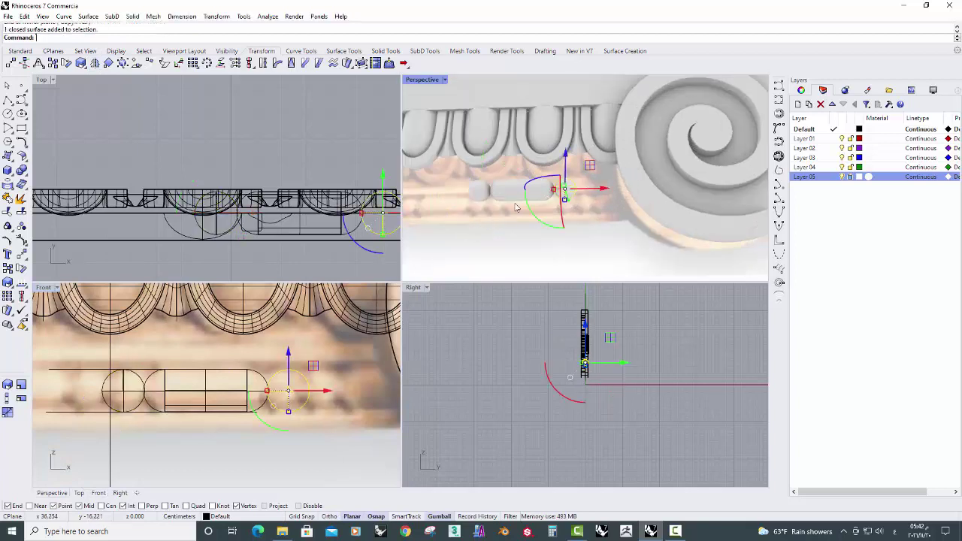
scroll(526, 192, up, 2)
shift+click(623, 182)
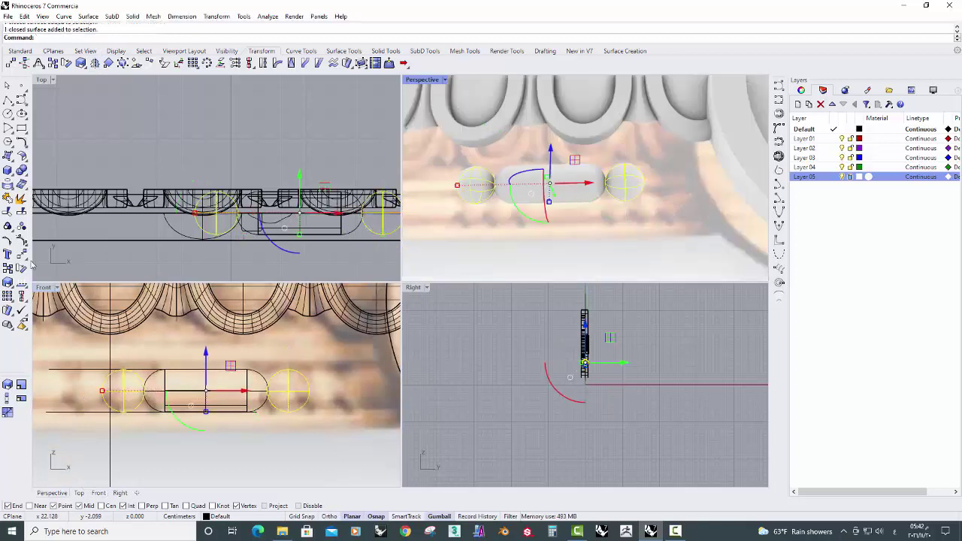
click(8, 226)
click(260, 397)
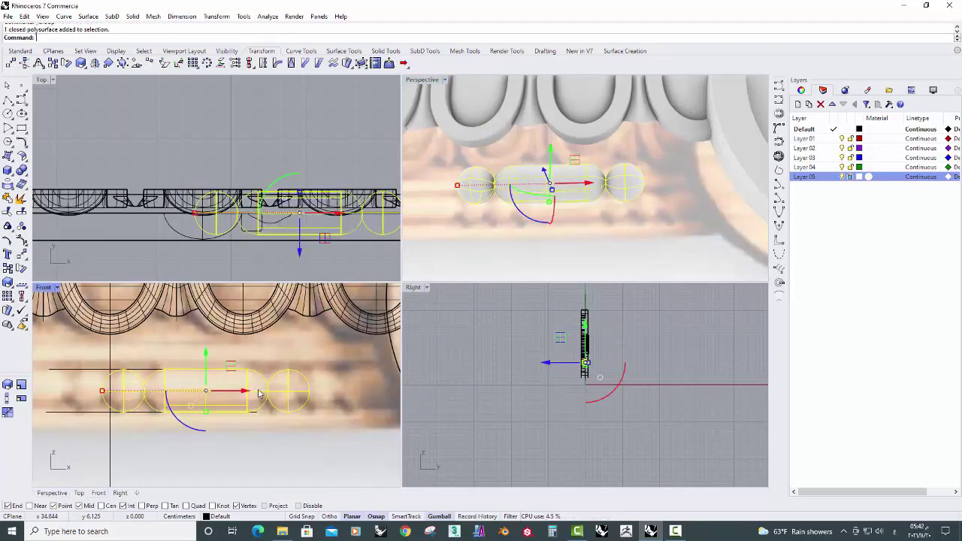
scroll(248, 389, down, 3)
scroll(149, 398, up, 3)
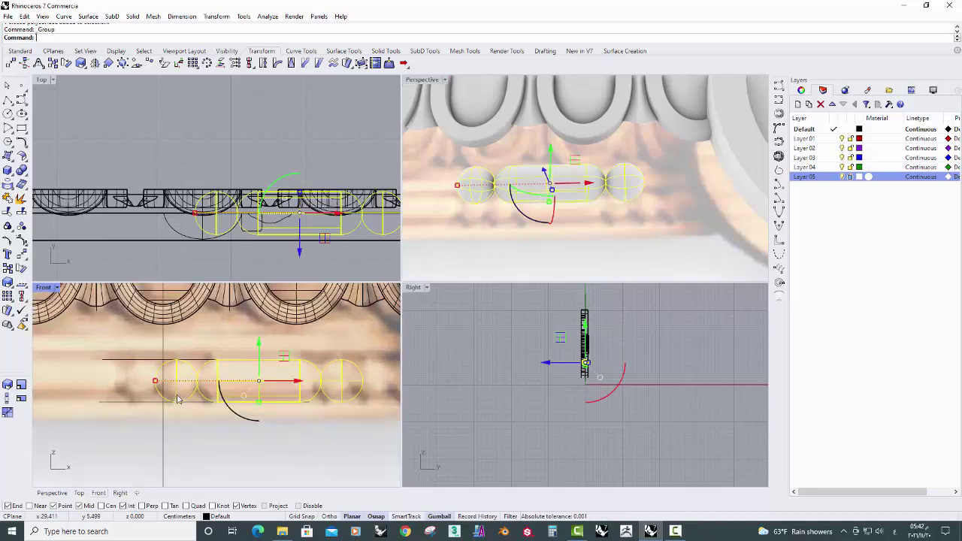
drag(314, 383, 323, 383)
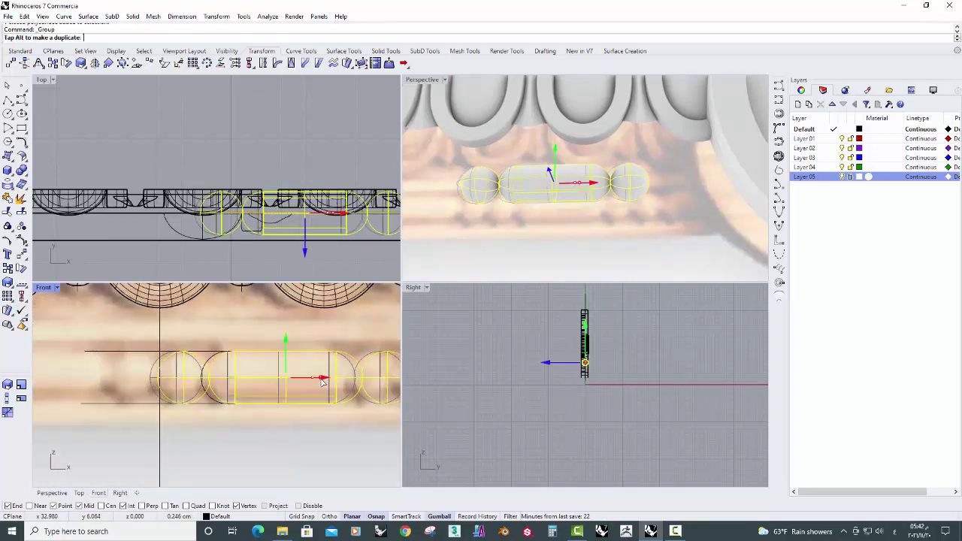
Mirror a copy of the bead-and-reel group along the astragal.
click(94, 62)
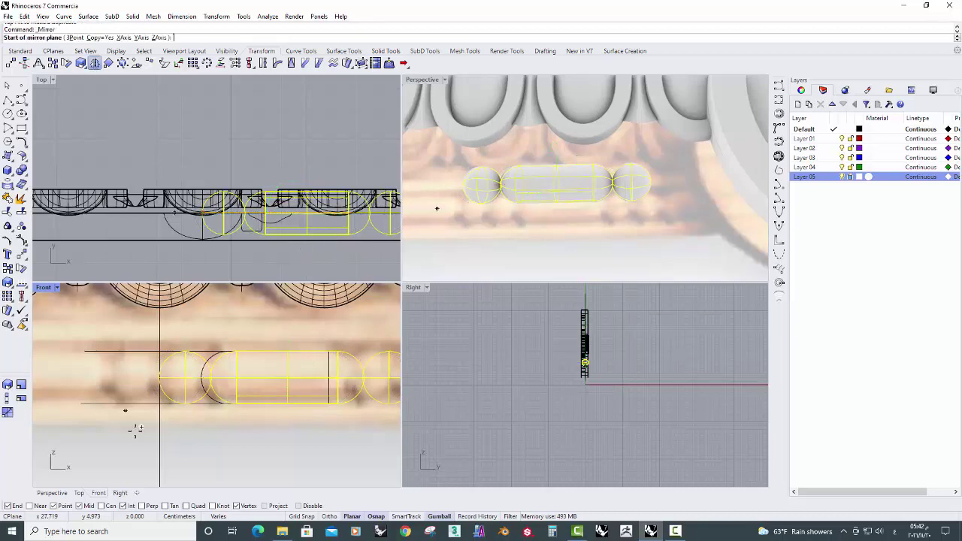
click(160, 410)
click(167, 417)
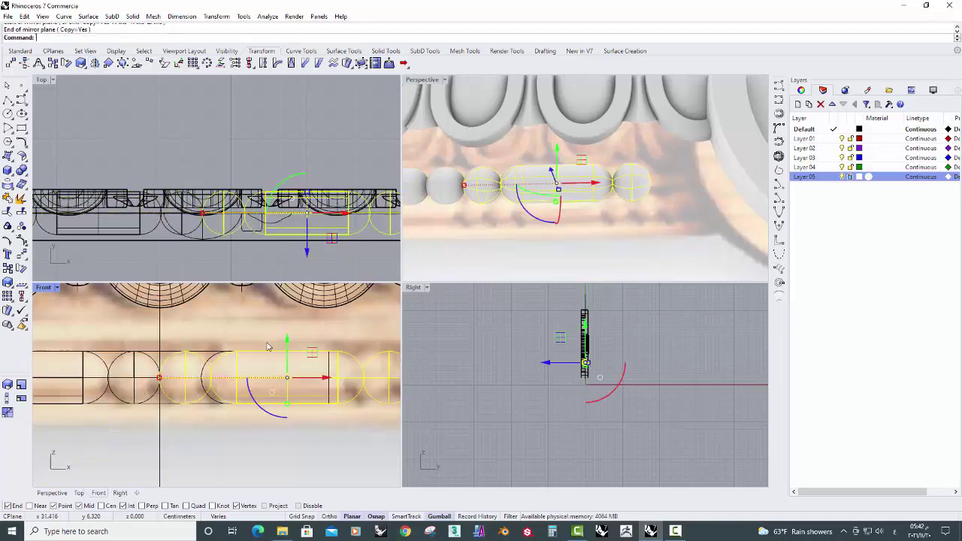
scroll(495, 241, down, 3)
drag(425, 175, 634, 230)
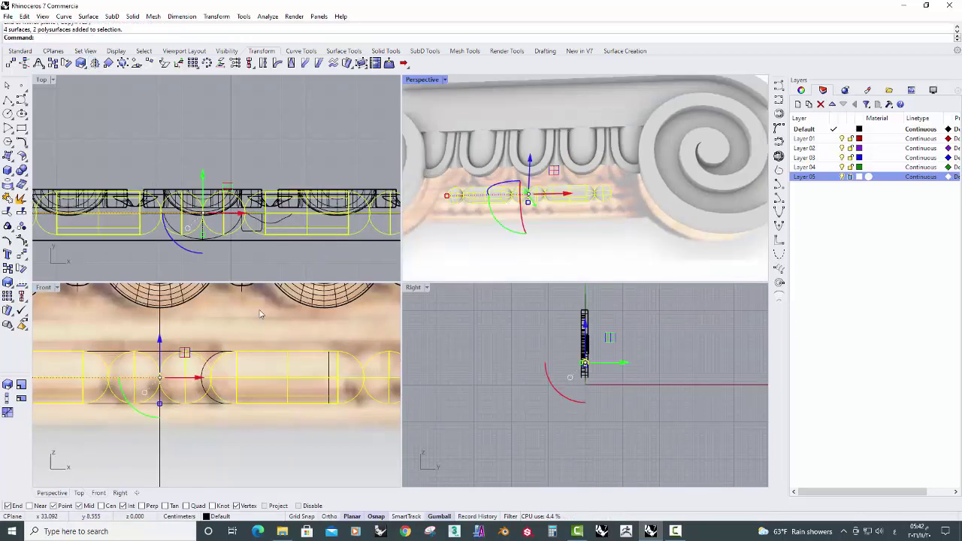
scroll(236, 361, down, 2)
right_drag(305, 406, 252, 405)
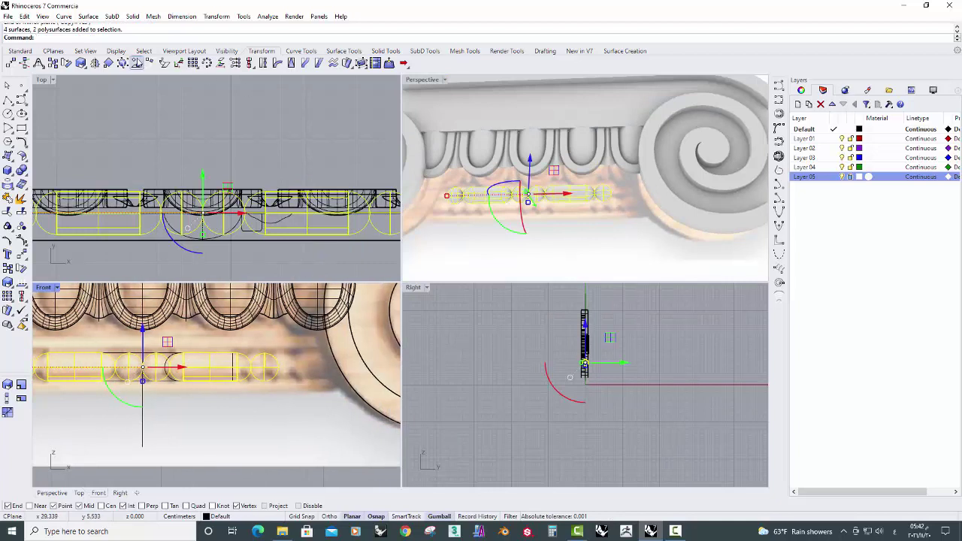
key(Escape)
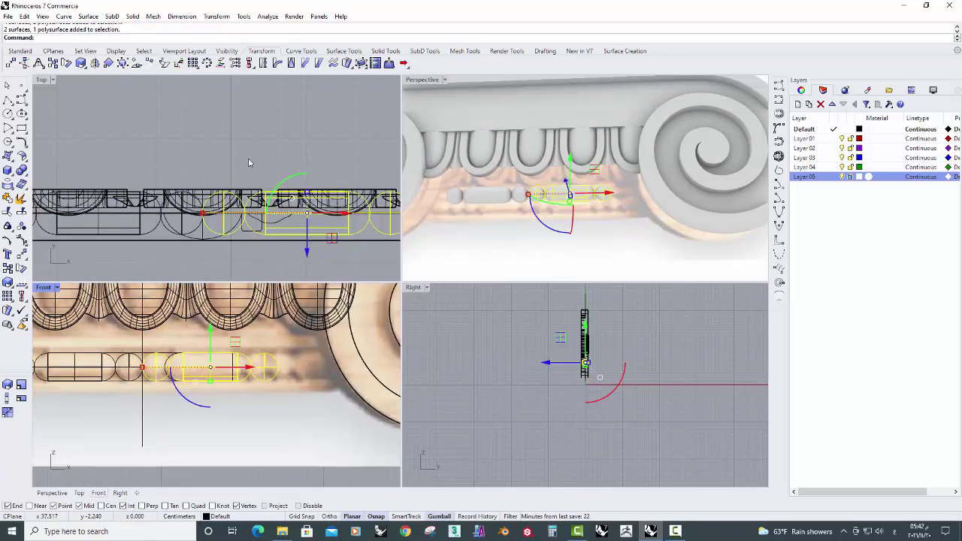
Mirror the bead-and-reel pieces at the bead's edge to extend the row to the right.
click(95, 62)
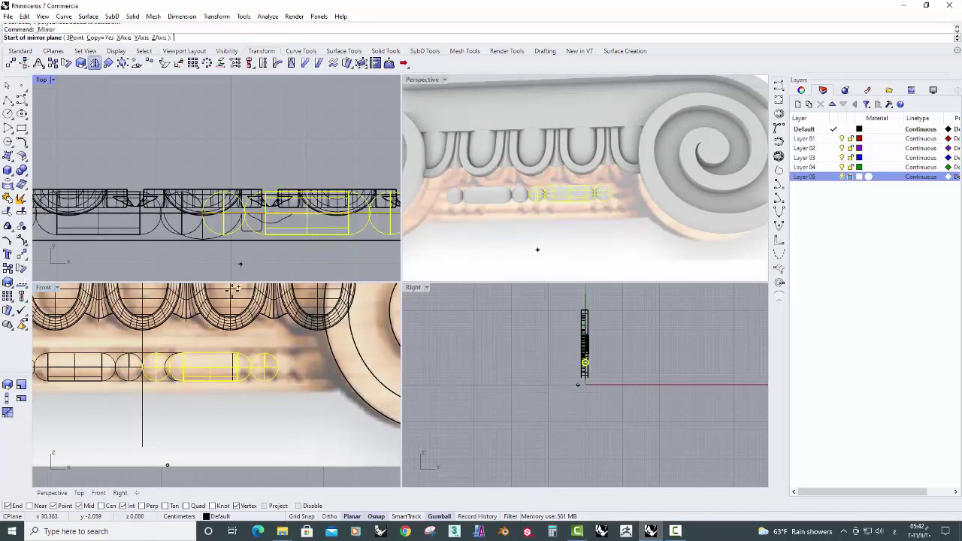
scroll(279, 366, up, 3)
scroll(280, 361, up, 3)
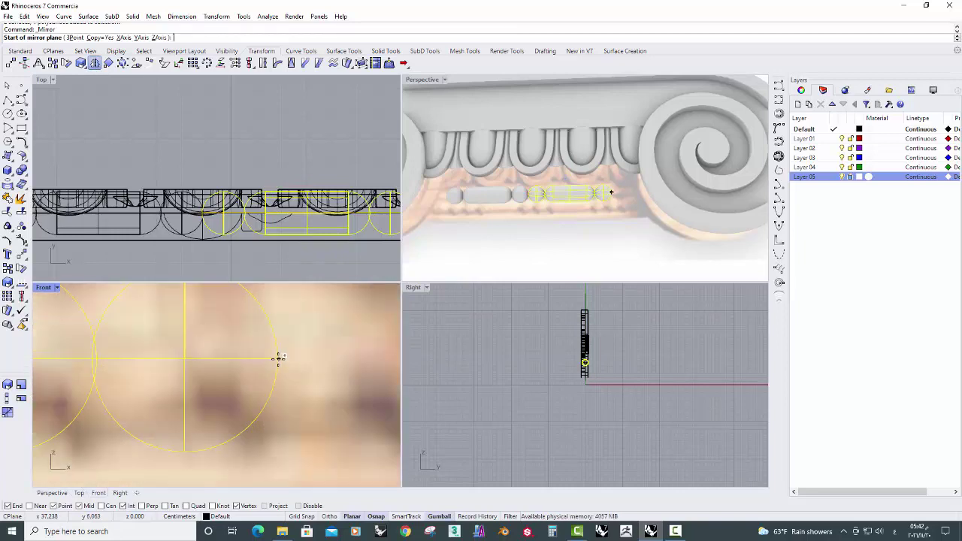
click(278, 357)
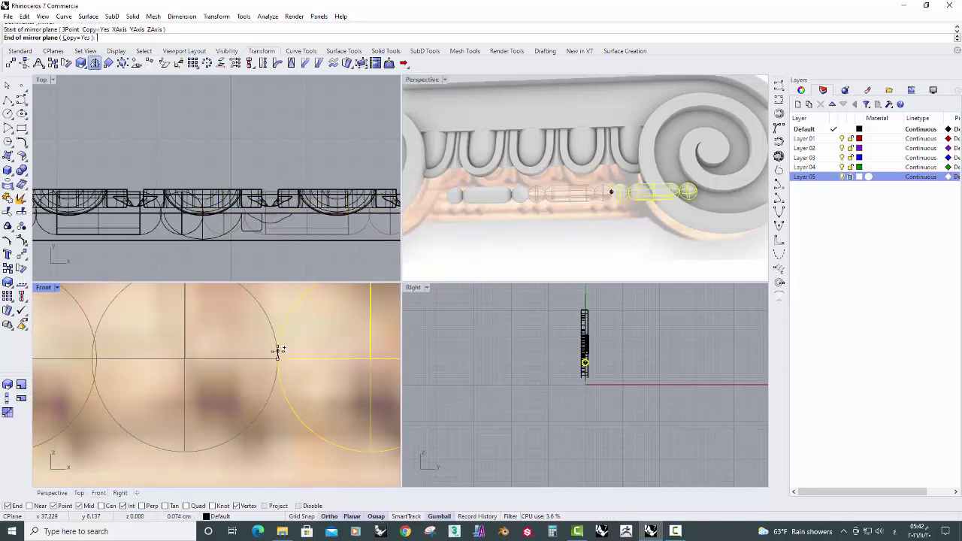
click(278, 353)
scroll(225, 368, down, 4)
scroll(176, 387, down, 1)
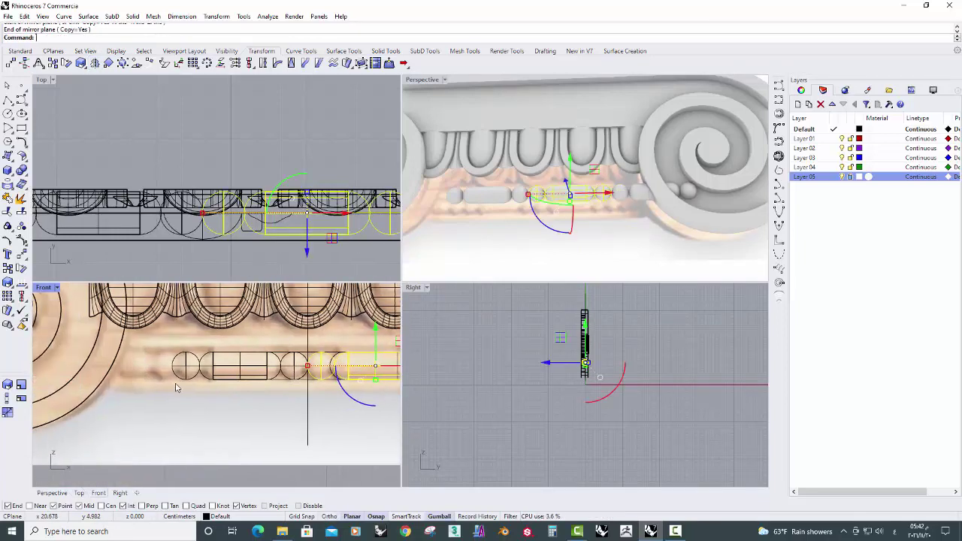
Mirror the original bead-and-reel piece to the left to continue the row.
click(241, 378)
key(Return)
click(173, 366)
click(145, 411)
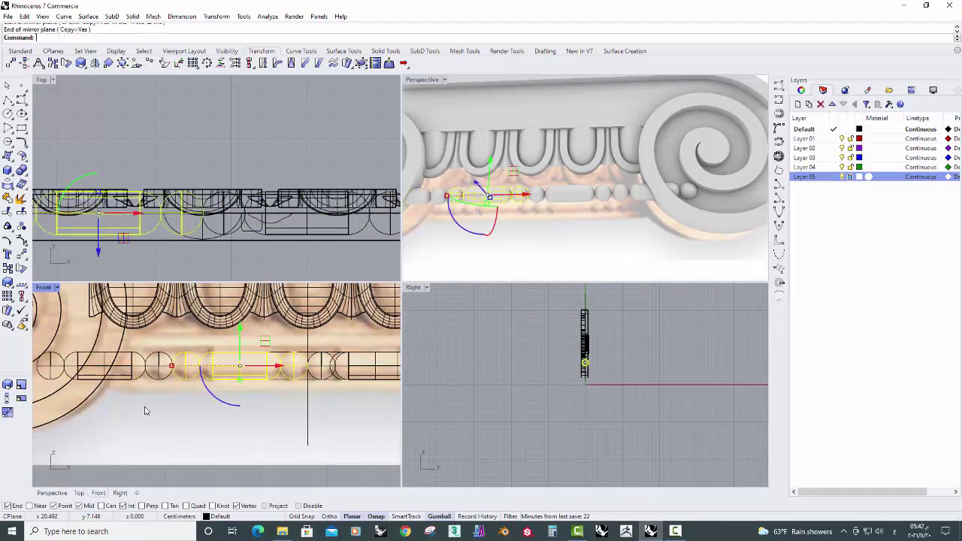
scroll(173, 421, down, 3)
click(247, 440)
scroll(558, 205, down, 2)
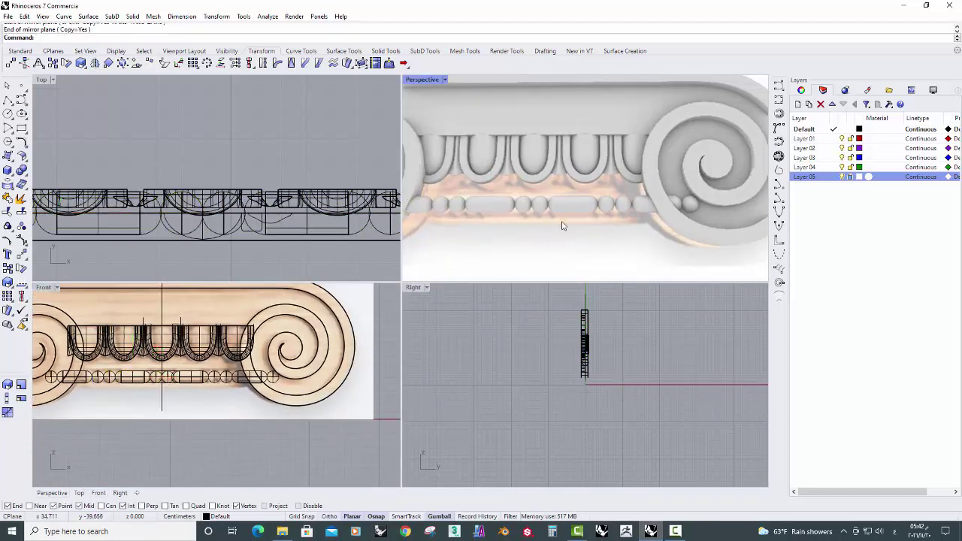
scroll(559, 205, down, 3)
scroll(259, 391, up, 2)
scroll(256, 403, up, 3)
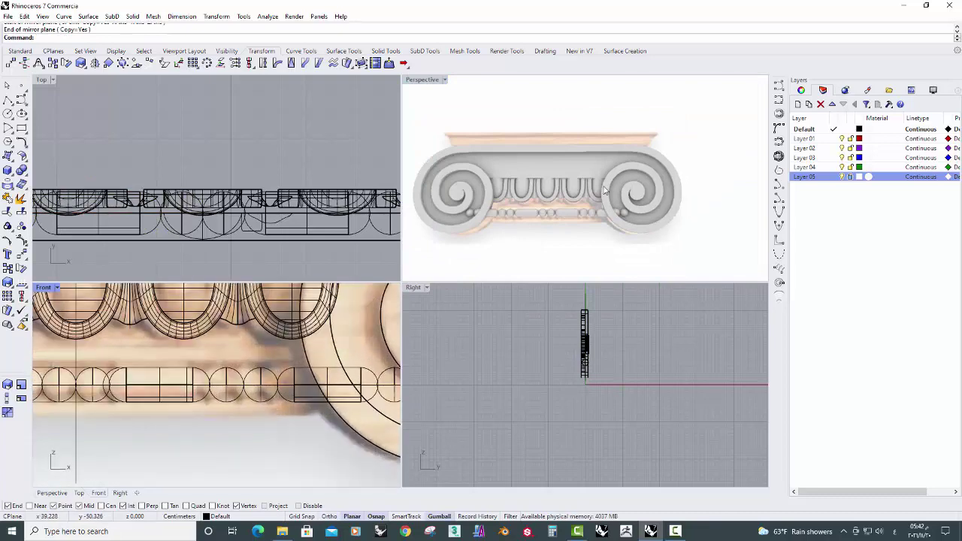
Draw a short vertical interpolated curve on the profile and duplicate it with Copy.
click(778, 100)
scroll(285, 352, up, 2)
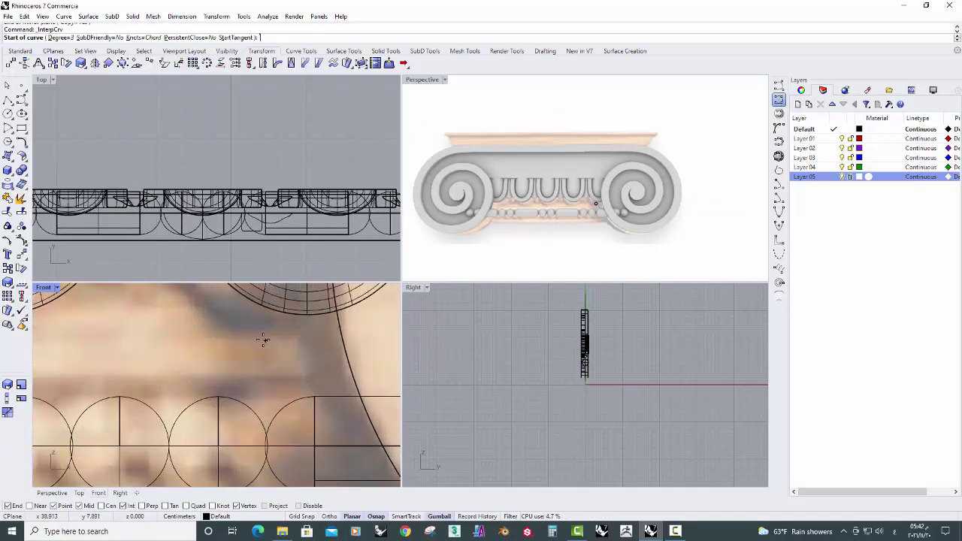
click(260, 335)
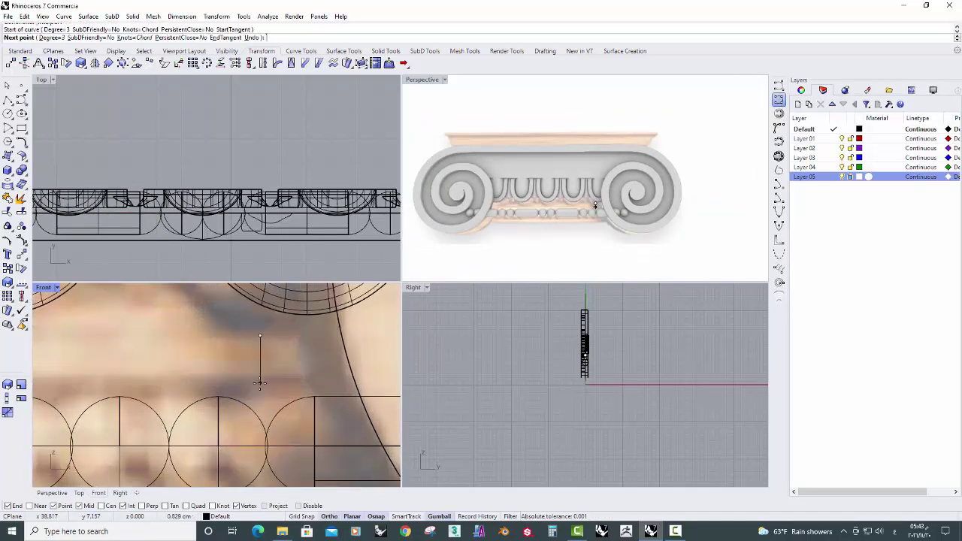
click(260, 382)
key(Return)
scroll(237, 339, down, 2)
text(copy)
key(Return)
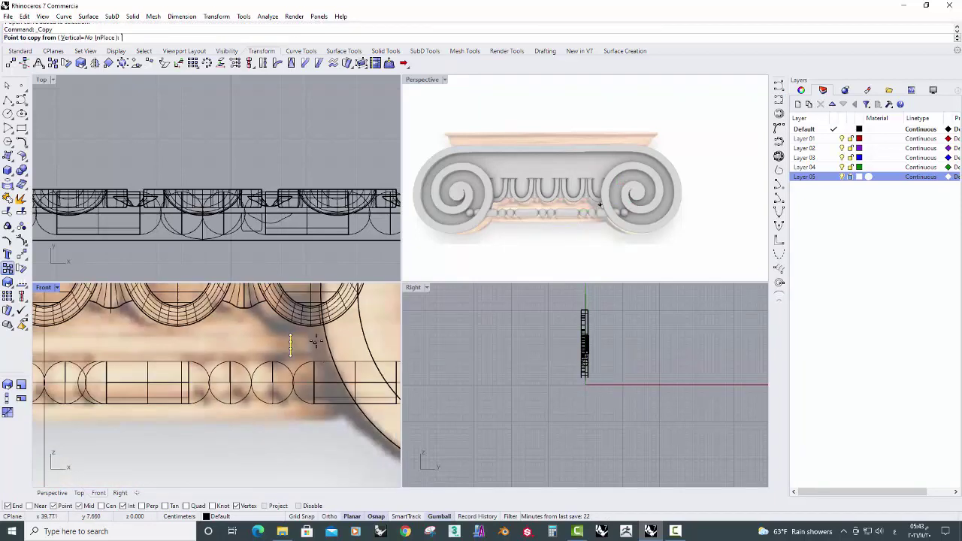
click(316, 409)
key(Return)
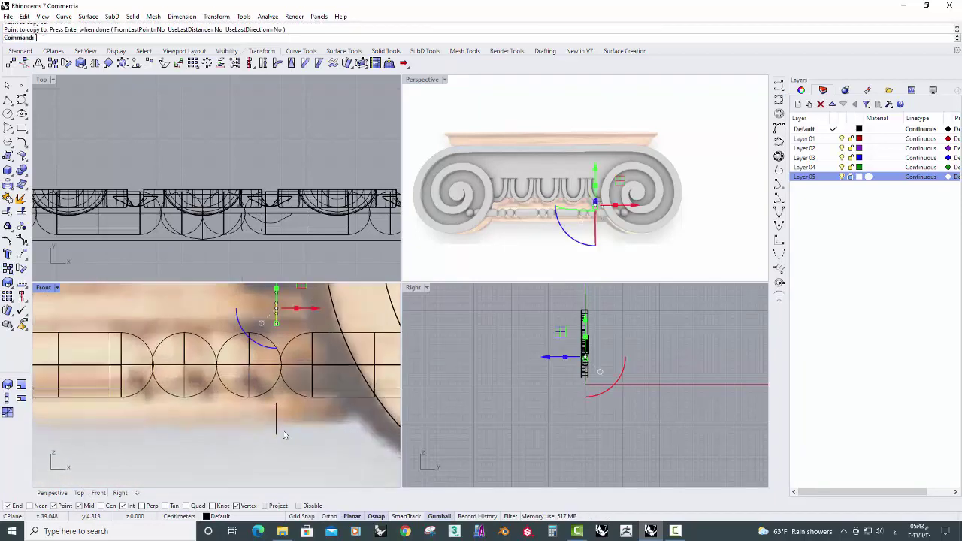
Draw an arc following the bead profile in the Front view.
scroll(276, 412, up, 3)
right_drag(273, 398, 244, 393)
scroll(244, 393, down, 3)
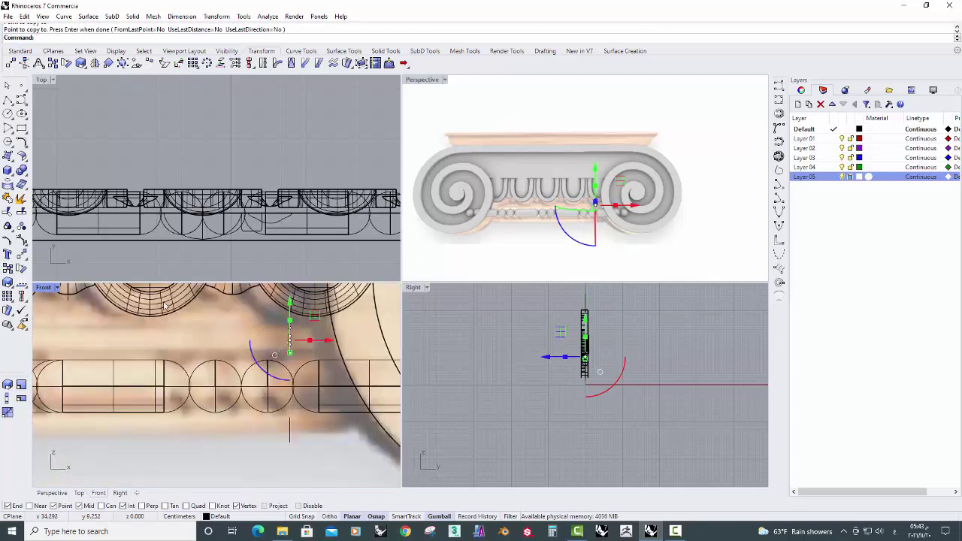
right_click(6, 141)
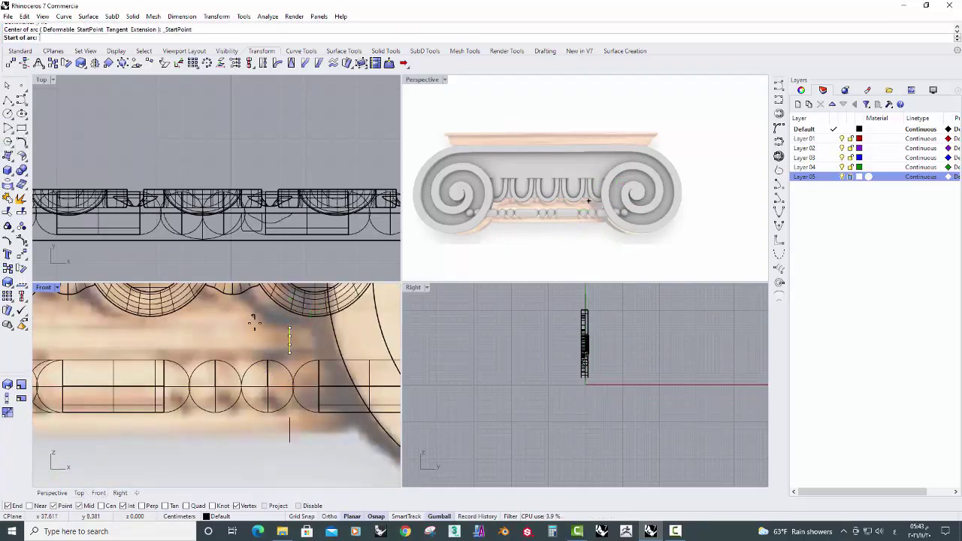
click(289, 352)
click(290, 417)
scroll(271, 389, up, 2)
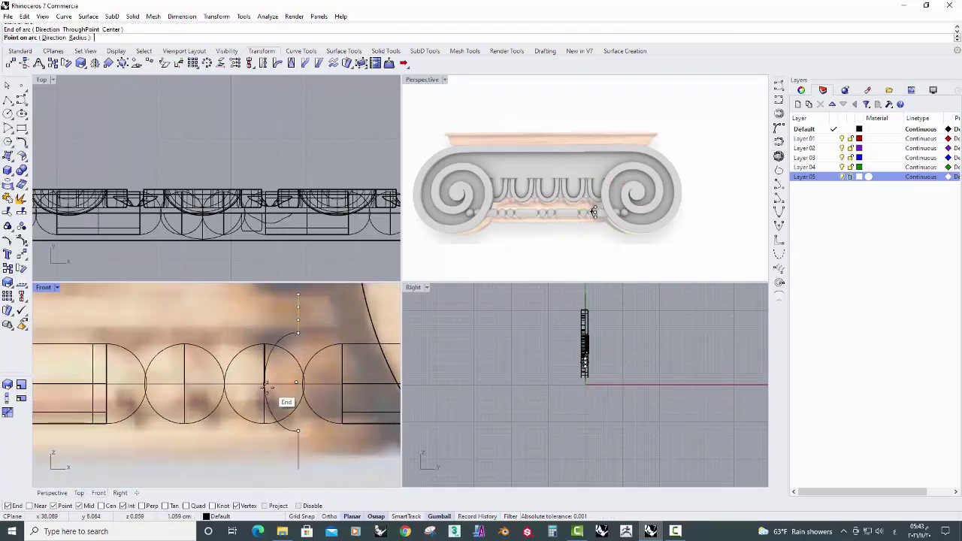
click(249, 388)
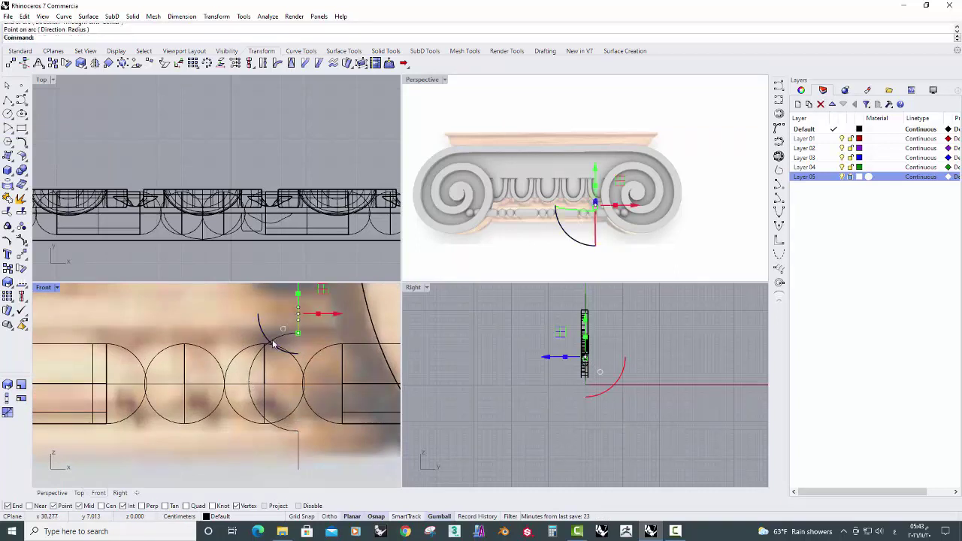
scroll(203, 351, down, 3)
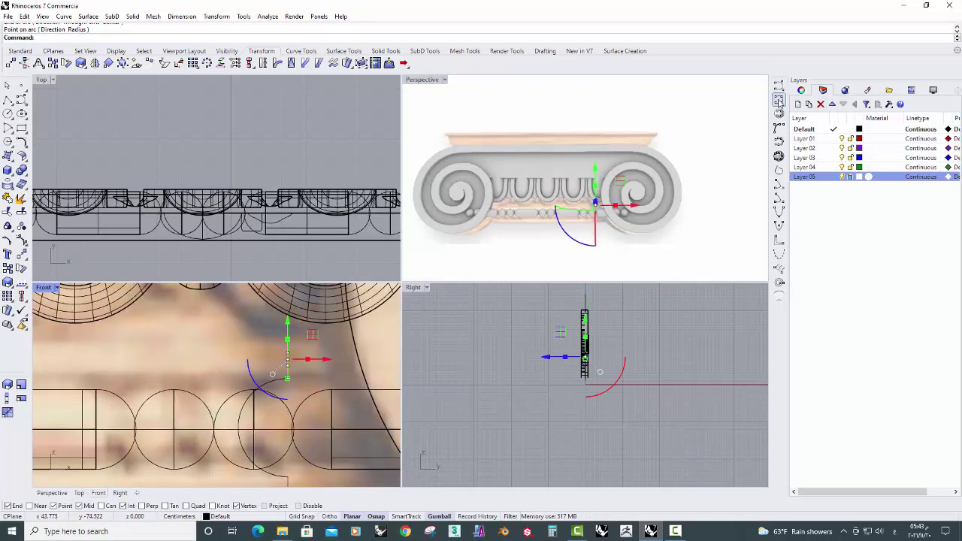
Trace the remaining profile pieces with interpolated curves and join the three pieces into one curve.
click(779, 100)
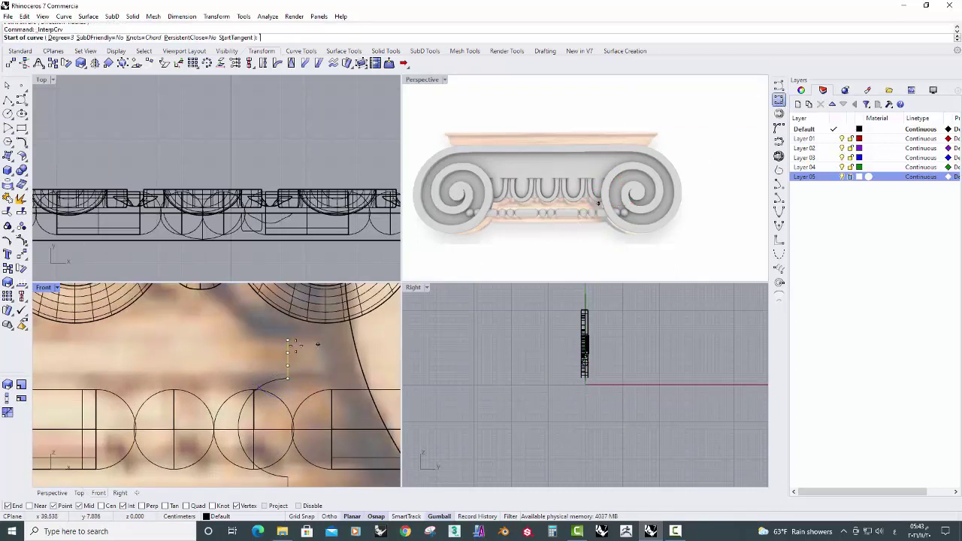
click(287, 377)
click(264, 340)
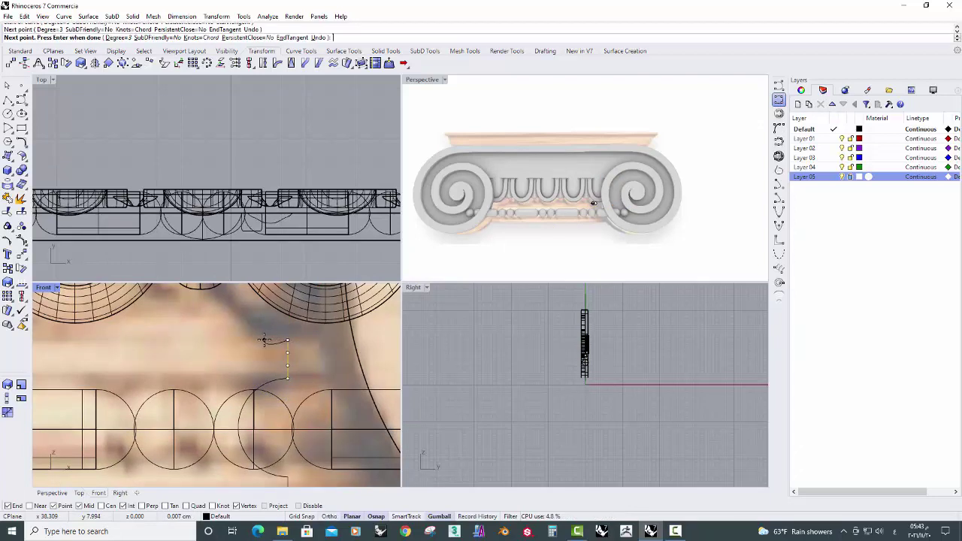
key(Return)
key(Return)
click(264, 343)
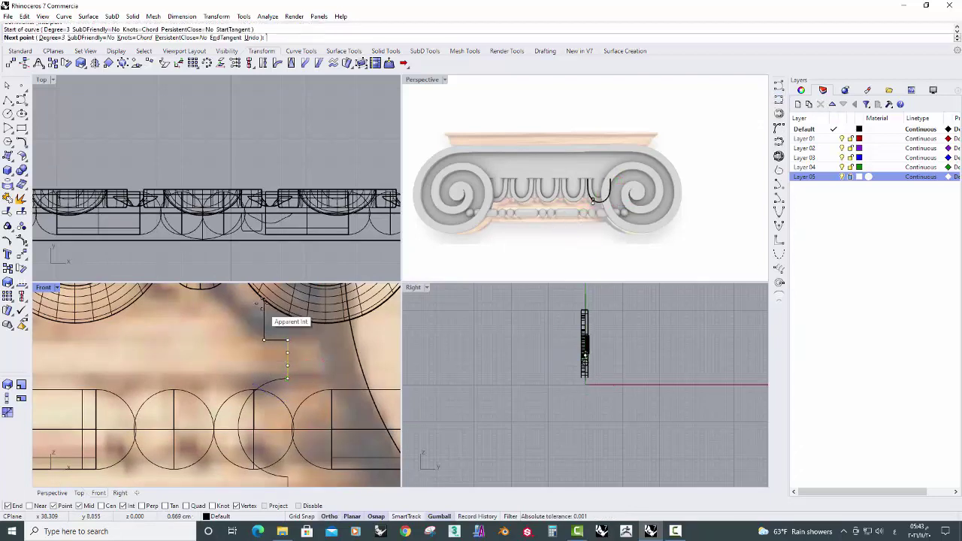
scroll(263, 315, down, 3)
key(Return)
scroll(248, 323, up, 2)
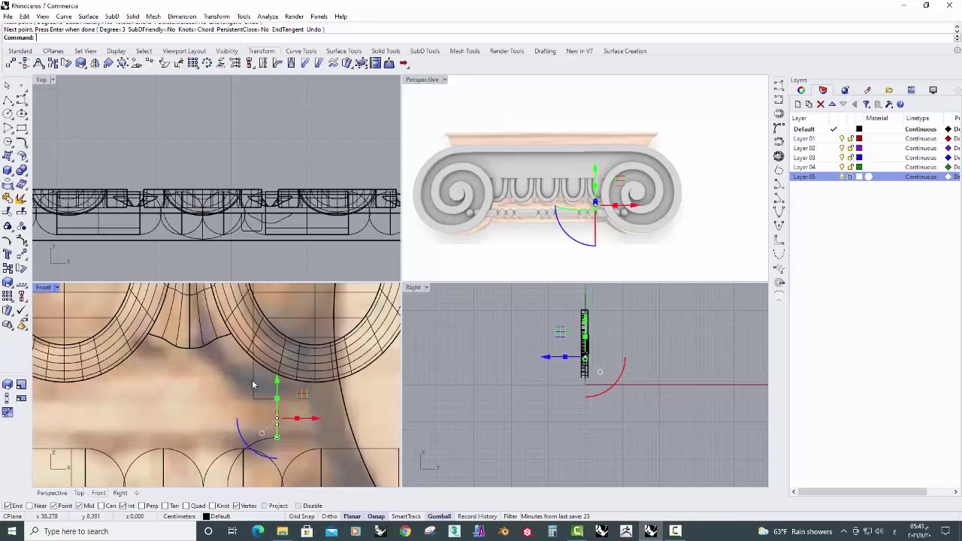
scroll(245, 328, up, 2)
right_drag(245, 323, 242, 312)
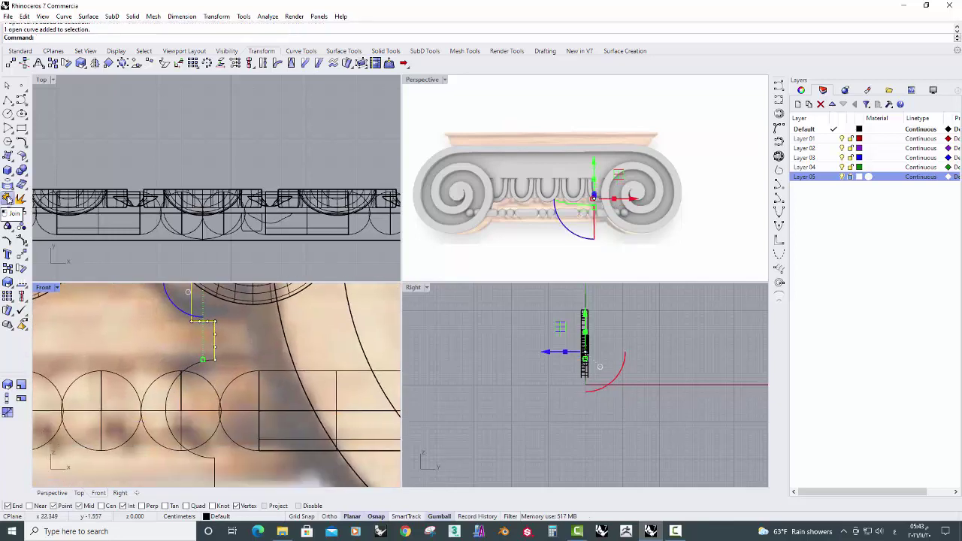
click(6, 198)
Add a straight line leftward from the curve's lower end and join it onto the profile.
right_drag(167, 398, 210, 323)
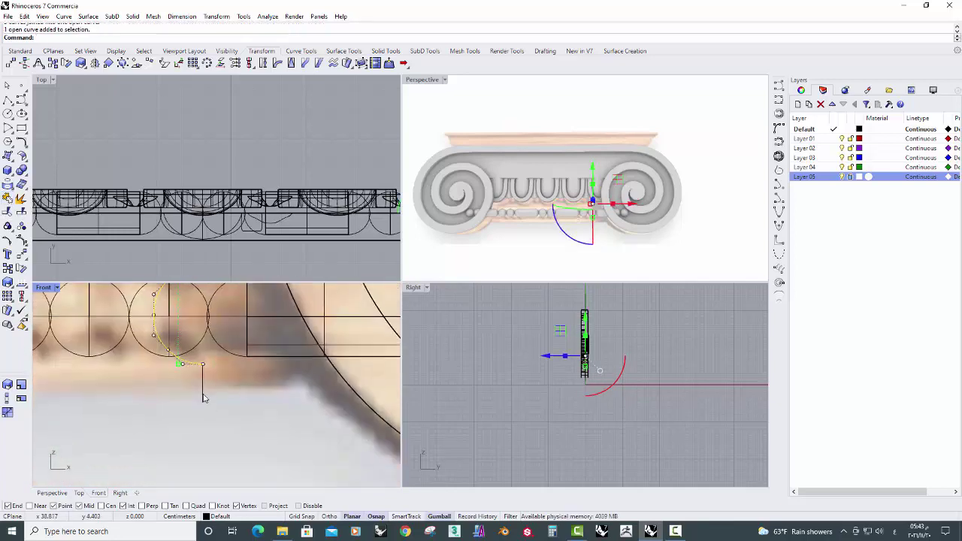
click(7, 99)
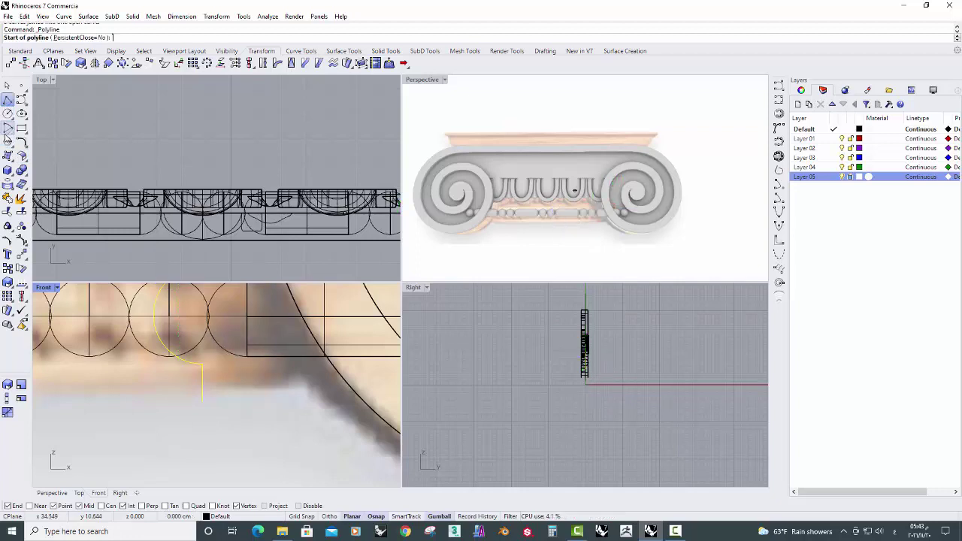
click(202, 402)
click(120, 402)
key(Return)
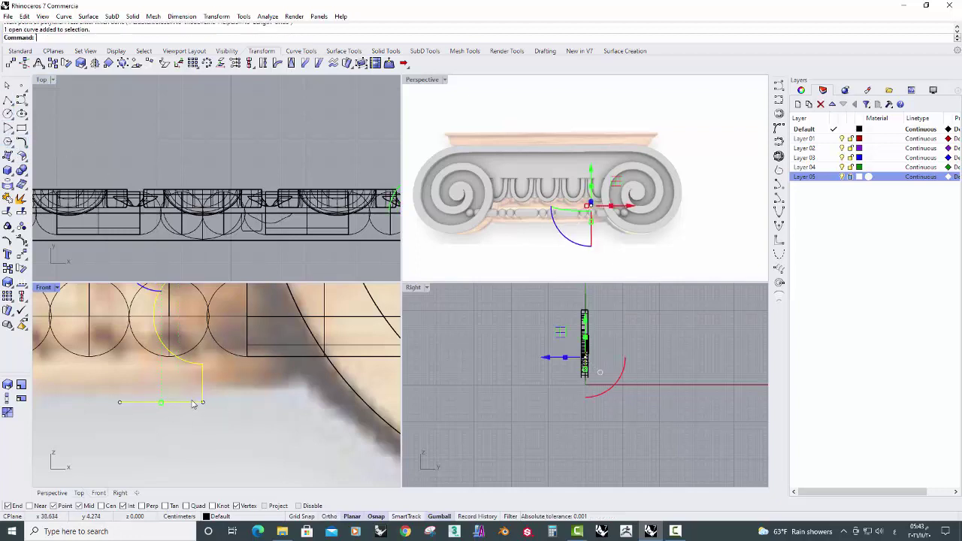
click(7, 198)
scroll(218, 451, down, 5)
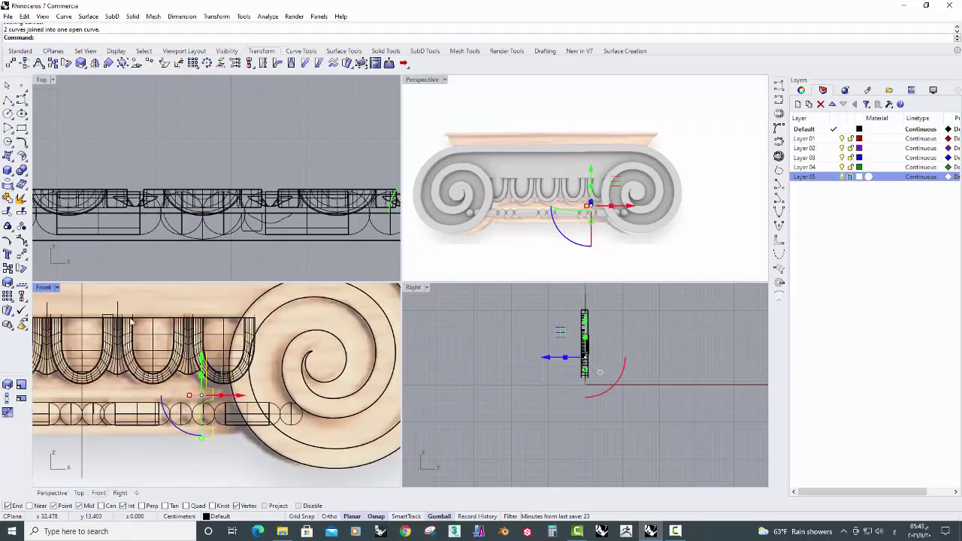
click(23, 268)
Rotate the profile 90° about its corner and extrude it into a band along the capital.
scroll(200, 368, up, 3)
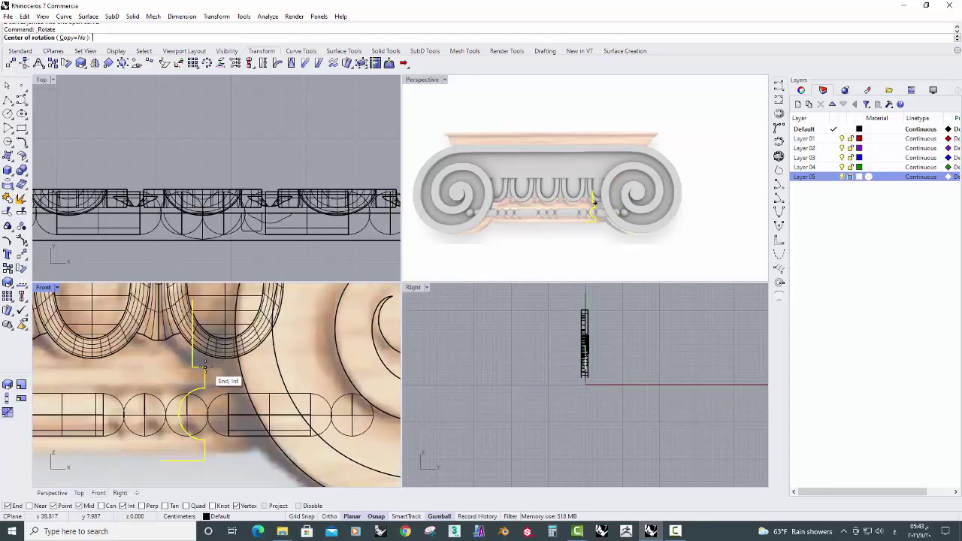
click(204, 366)
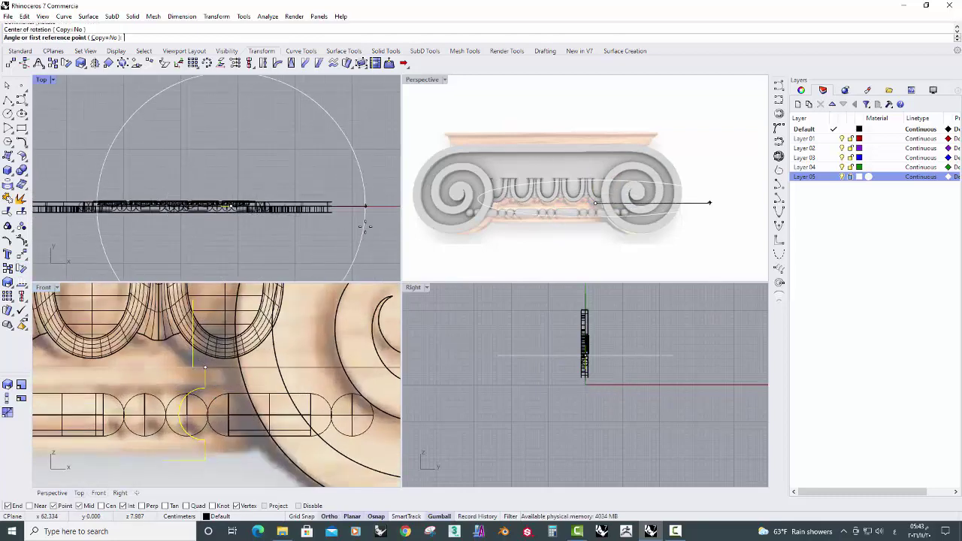
text(90)
key(Return)
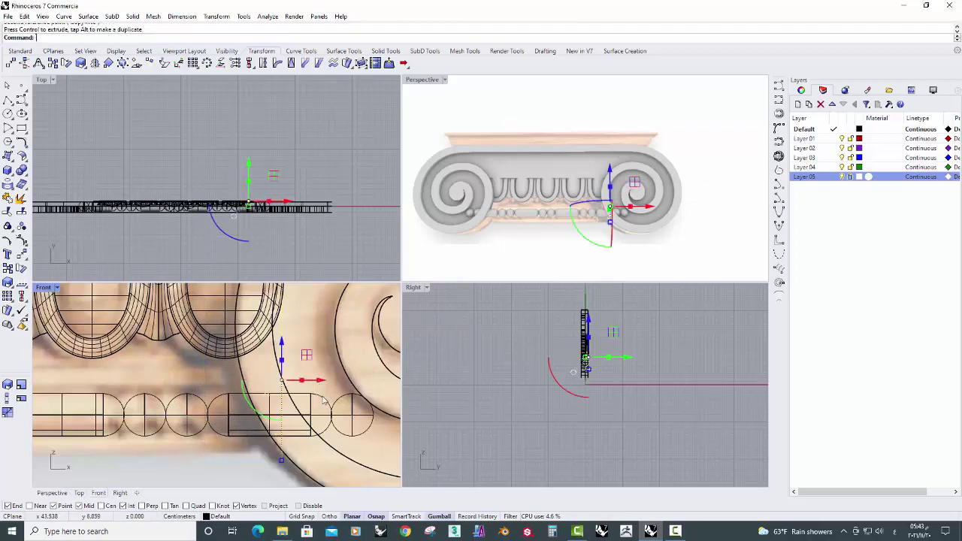
scroll(302, 385, down, 1)
mouse_move(303, 385)
mouse_down()
mouse_move(330, 383)
mouse_move(91, 392)
mouse_up()
scroll(330, 383, down, 1)
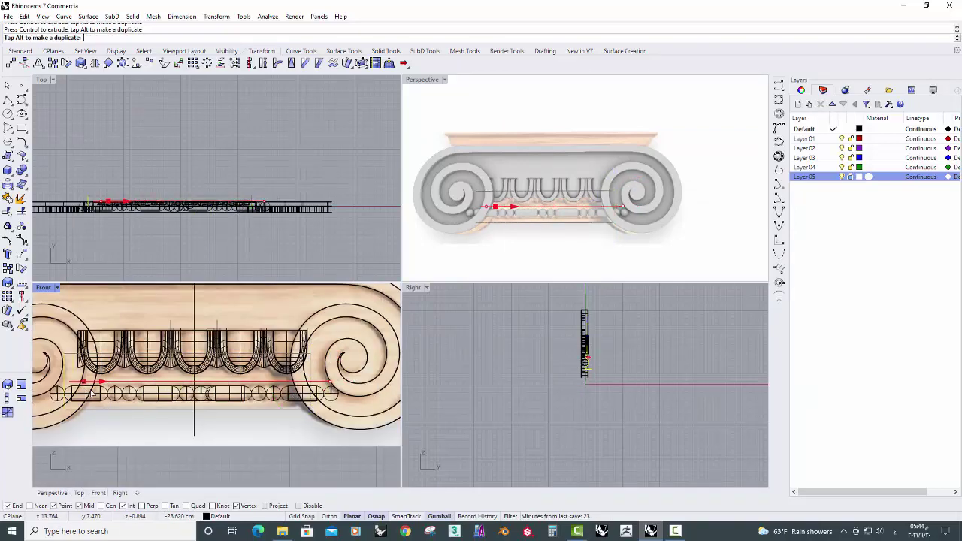
Zoom in on the new moulding band and select it for inspection.
click(513, 262)
scroll(519, 248, up, 1)
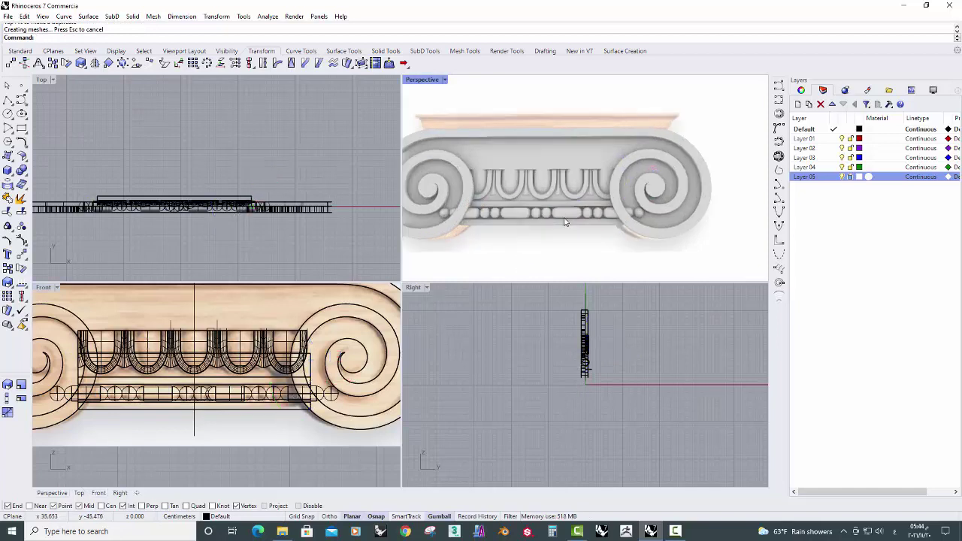
scroll(523, 237, up, 2)
scroll(556, 242, up, 1)
scroll(541, 234, up, 1)
scroll(519, 226, up, 1)
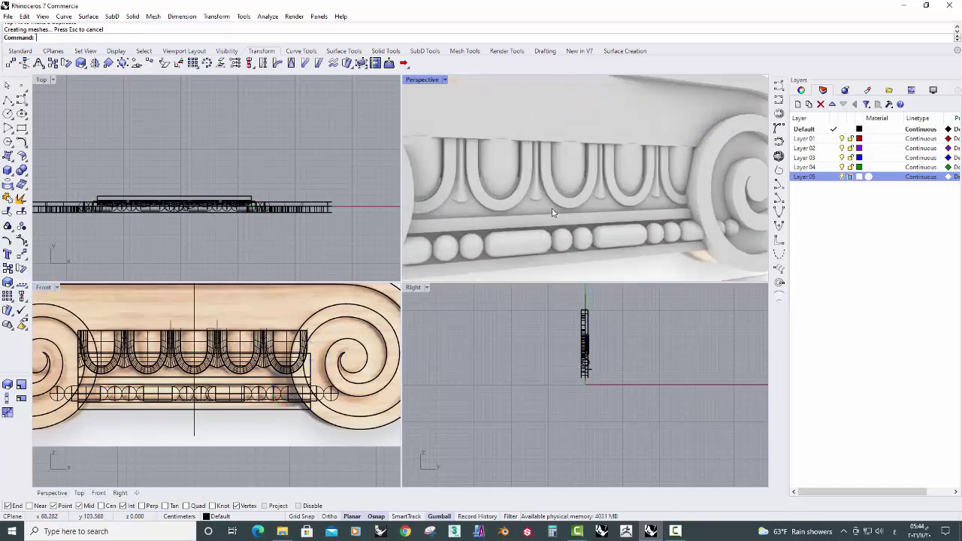
scroll(479, 218, up, 1)
click(526, 231)
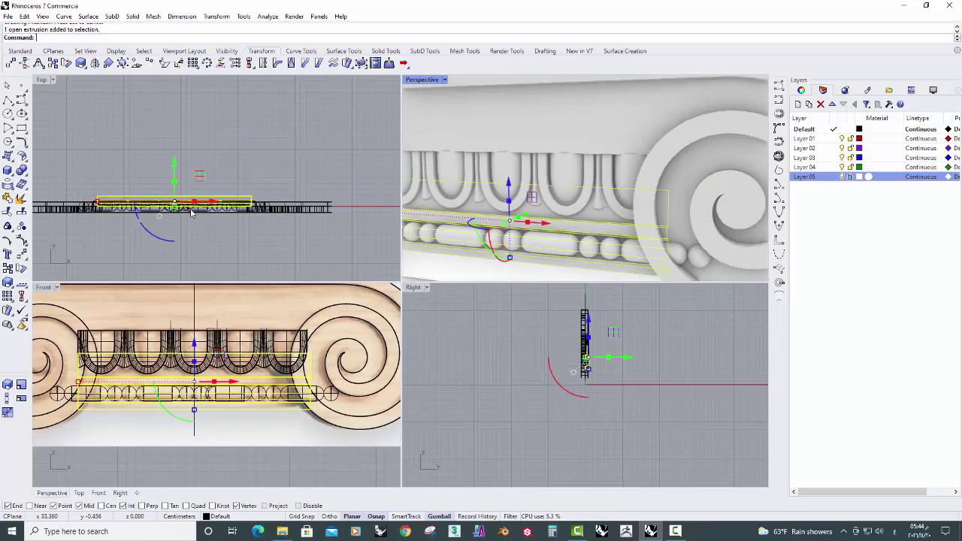
scroll(192, 213, up, 2)
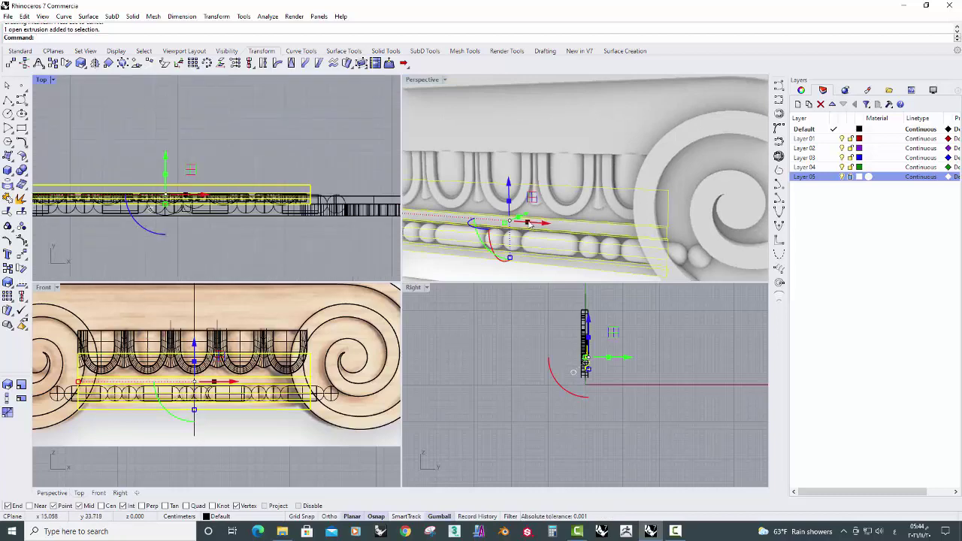
scroll(541, 203, up, 1)
scroll(552, 184, up, 1)
scroll(564, 165, up, 1)
scroll(573, 148, up, 1)
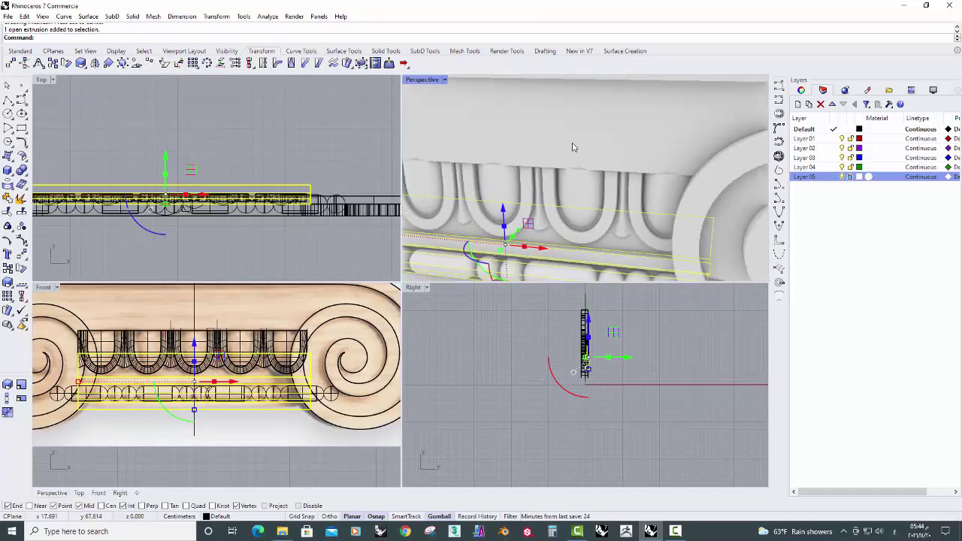
Nudge the egg-and-dart band and the moulding band into position in the Top view.
click(573, 147)
scroll(187, 165, up, 2)
drag(188, 164, 188, 173)
click(624, 249)
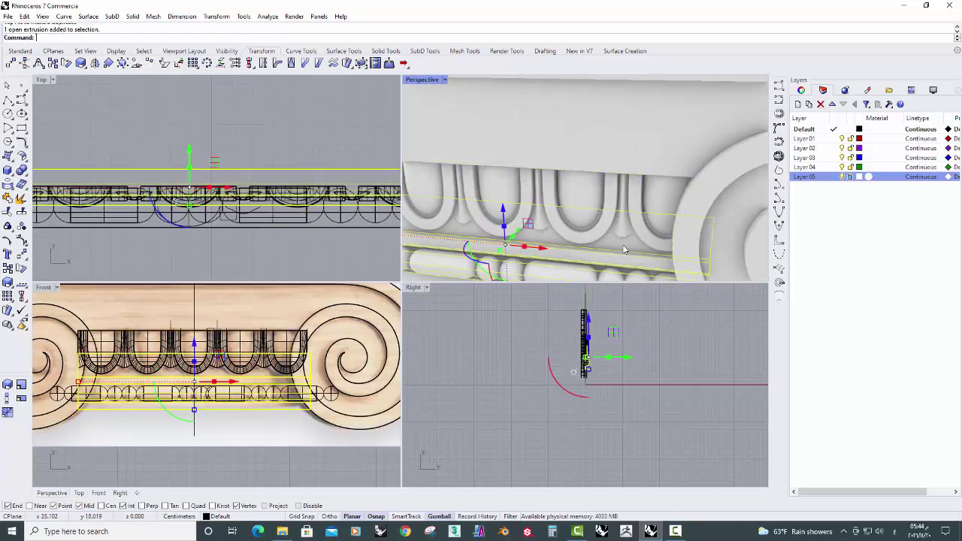
drag(188, 153, 189, 157)
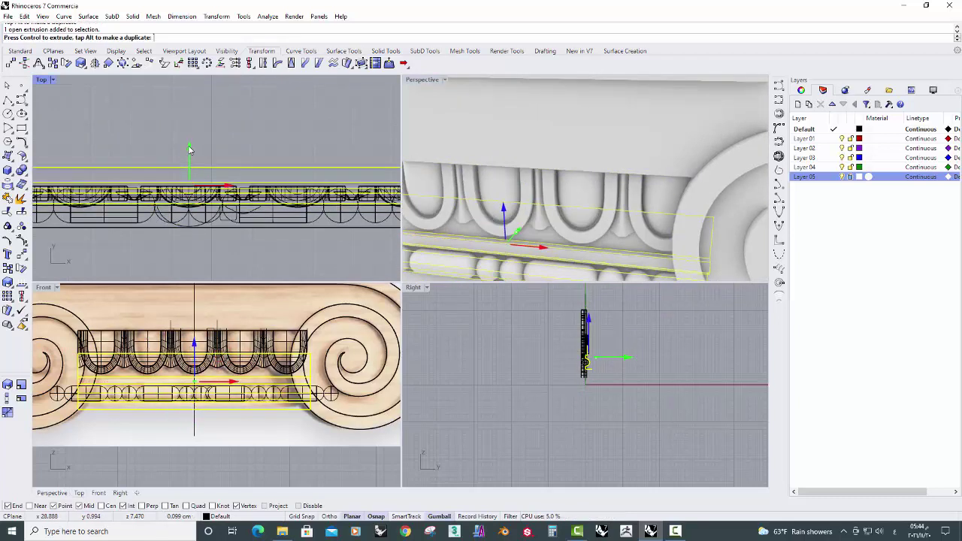
mouse_move(526, 237)
right_down()
mouse_move(544, 268)
mouse_move(587, 190)
right_up()
key(Escape)
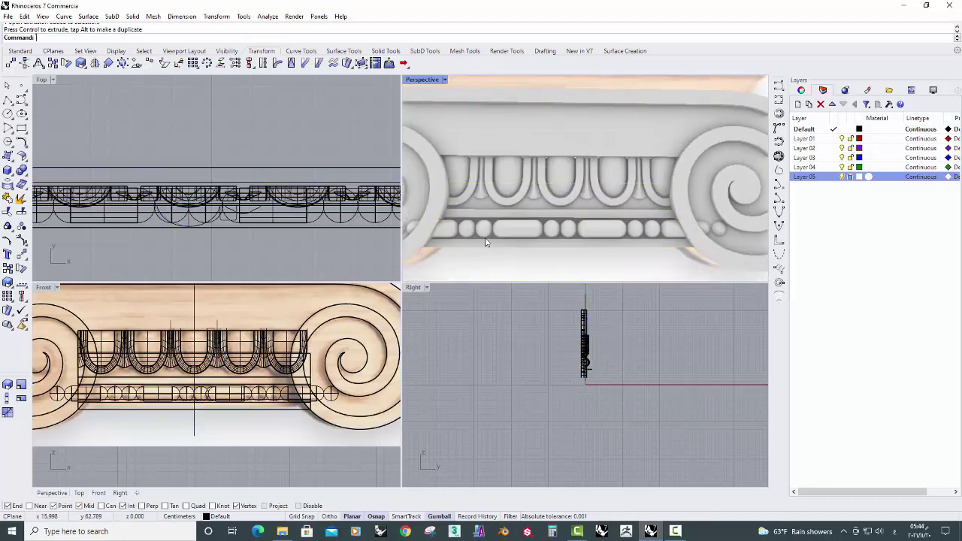
scroll(578, 249, down, 5)
scroll(336, 317, down, 2)
scroll(337, 316, up, 5)
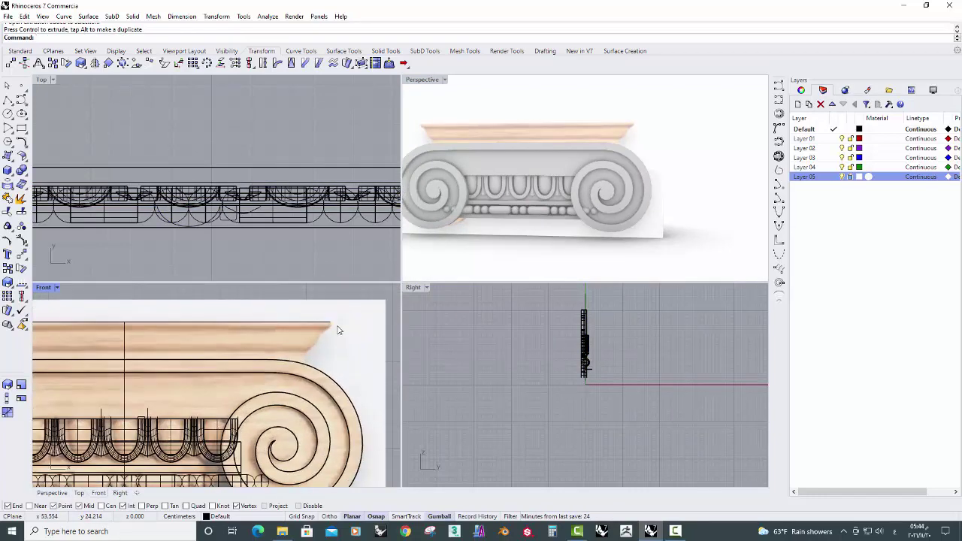
Trace a short vertical curve down from the top slab's corner at the cornice.
click(780, 102)
scroll(343, 300, up, 3)
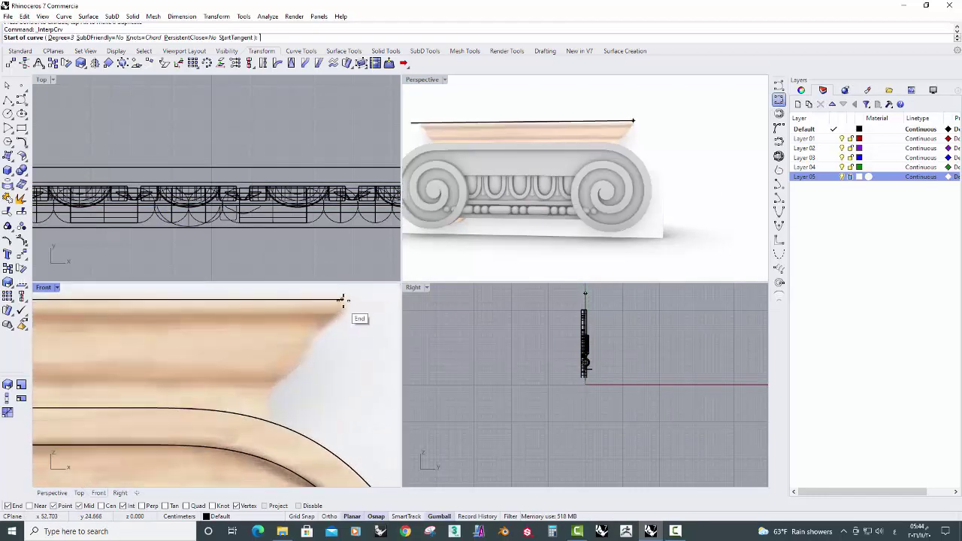
click(342, 291)
click(341, 312)
right_click(340, 315)
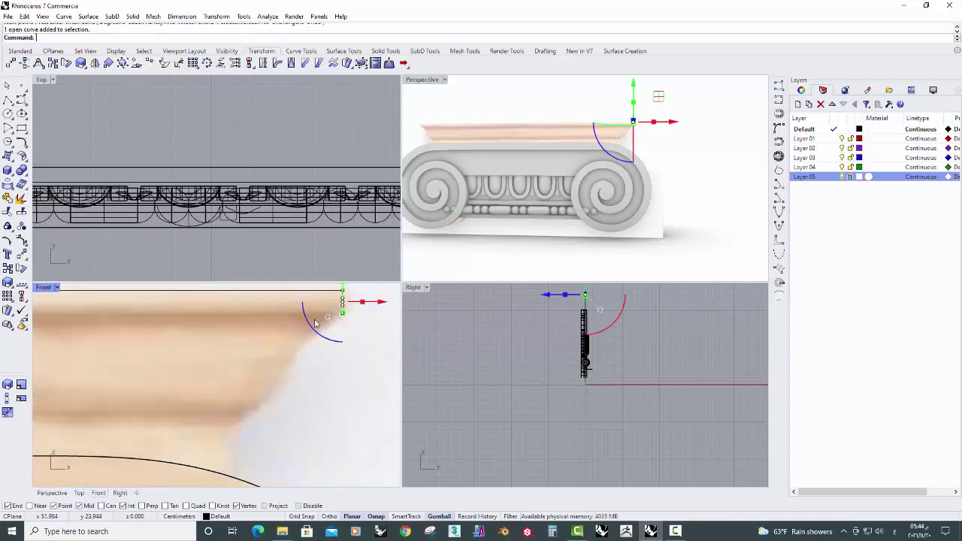
right_click(342, 320)
Trace the slab's curved underside with an interpolated curve.
click(342, 313)
click(323, 324)
click(296, 366)
click(267, 404)
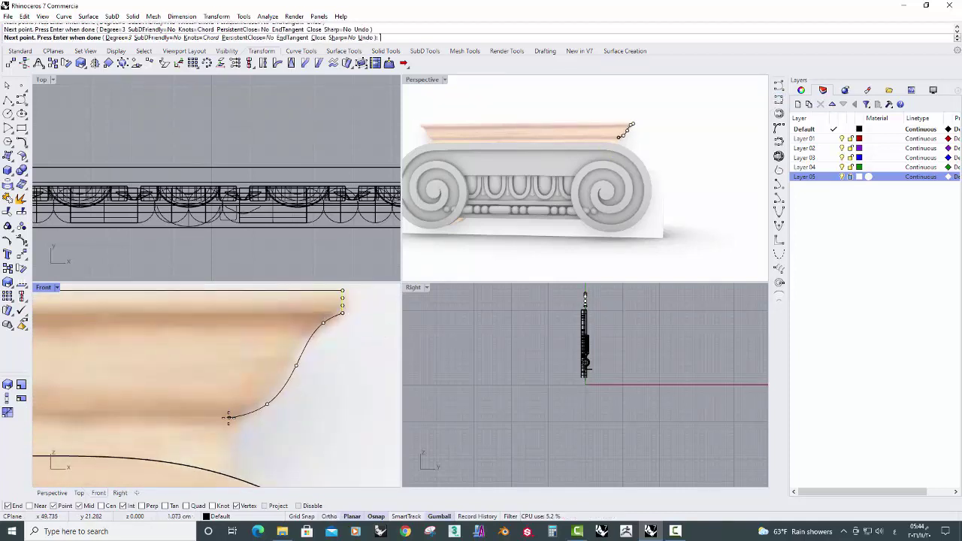
click(223, 414)
scroll(223, 414, up, 1)
click(222, 426)
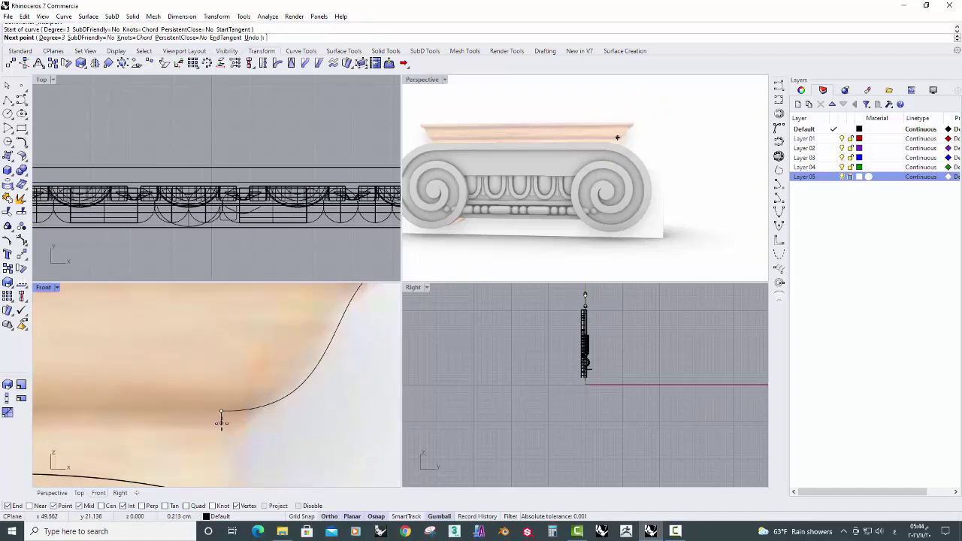
right_click(222, 427)
Trace the lower moulding curve, then window-select all four abacus curves and join them.
right_click(229, 427)
scroll(226, 410, down, 2)
click(192, 368)
click(203, 389)
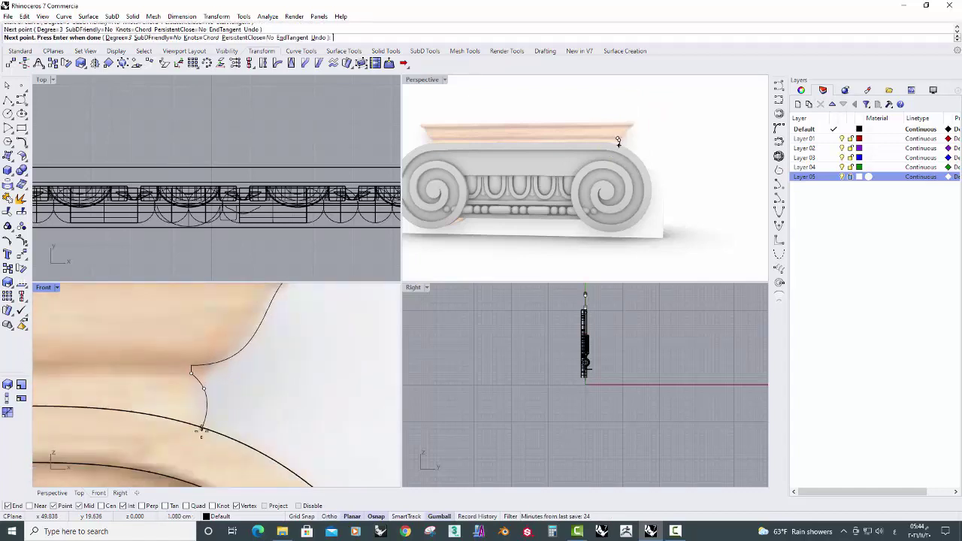
click(208, 434)
right_click(207, 434)
scroll(269, 372, down, 2)
drag(204, 313, 314, 428)
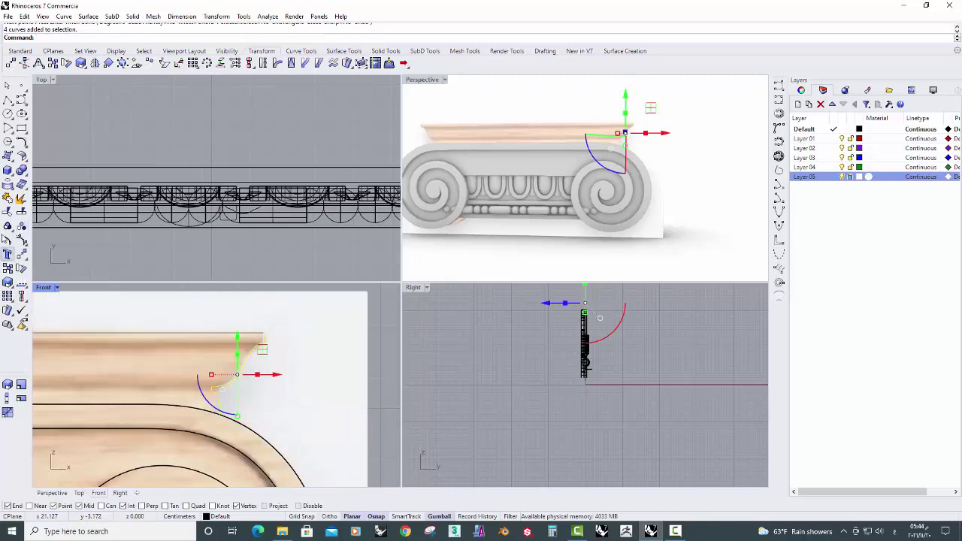
click(6, 198)
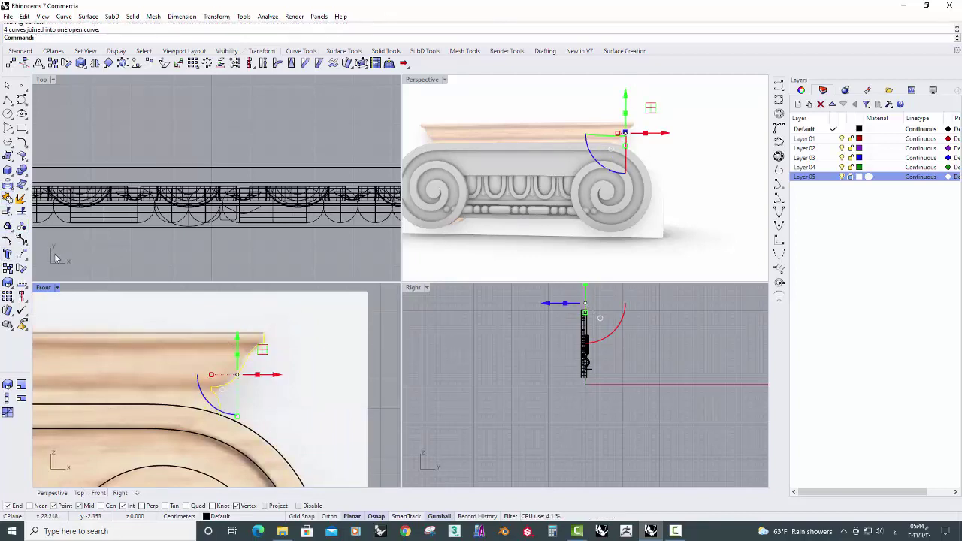
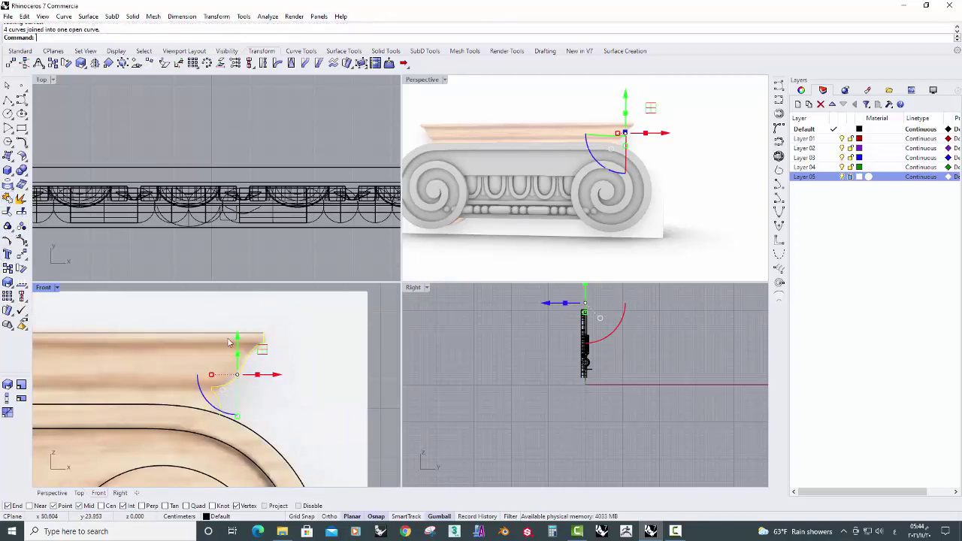
Rotate the end profile curve 90° about the cornice endpoint and shift it along the capital's depth.
click(21, 269)
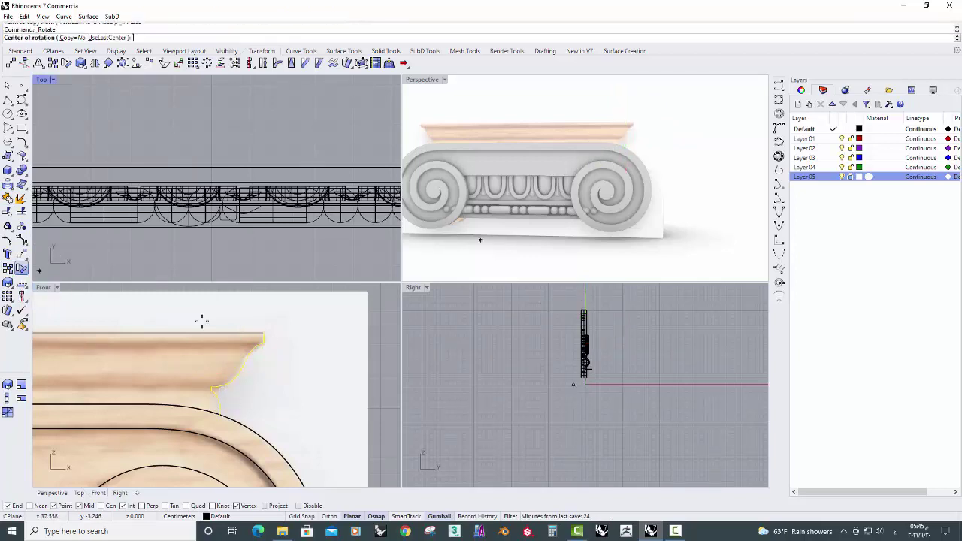
click(263, 332)
scroll(268, 241, down, 2)
scroll(218, 234, down, 2)
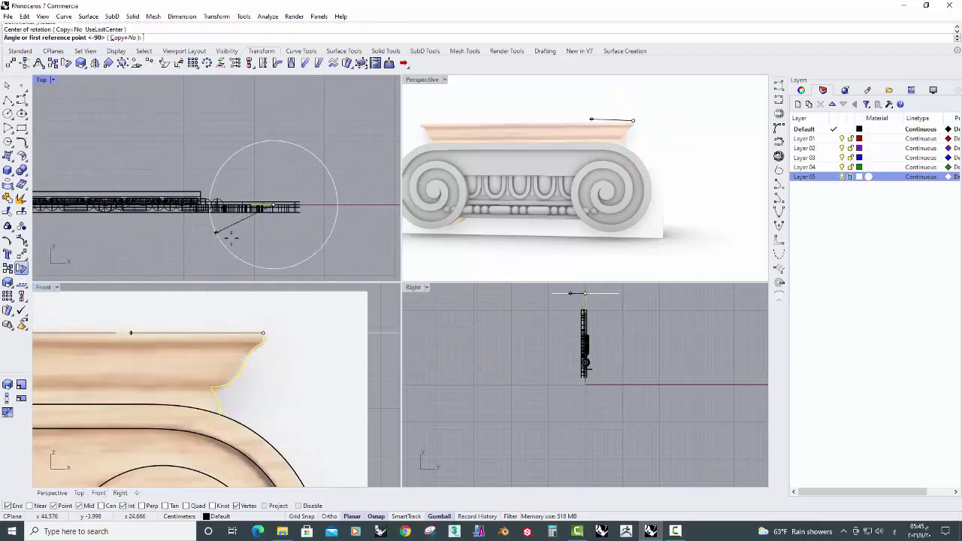
click(340, 204)
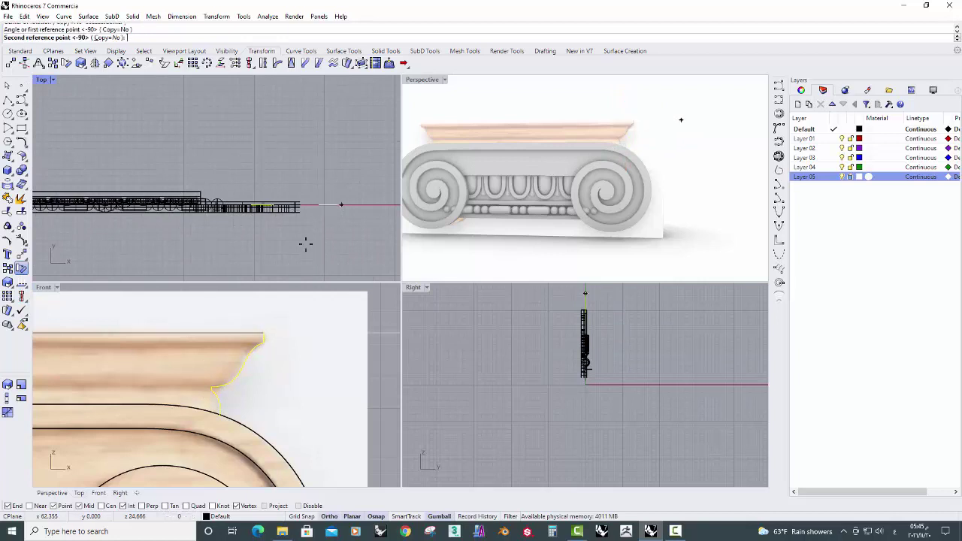
click(284, 254)
scroll(612, 321, up, 3)
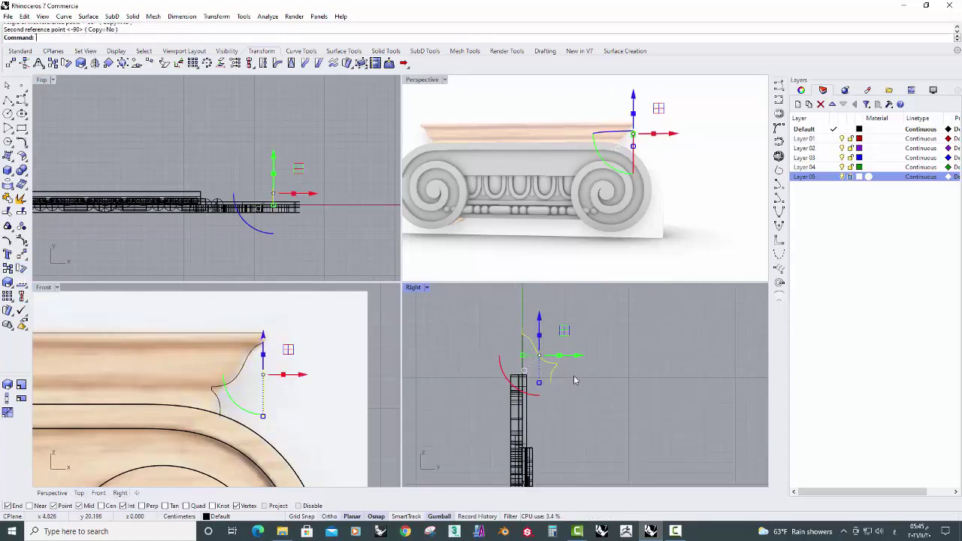
scroll(316, 224, down, 2)
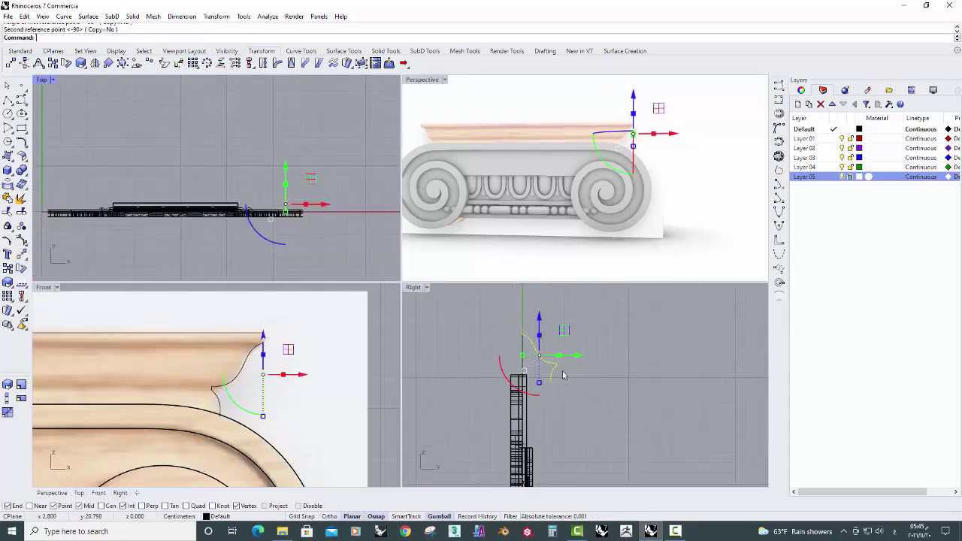
drag(569, 355, 539, 356)
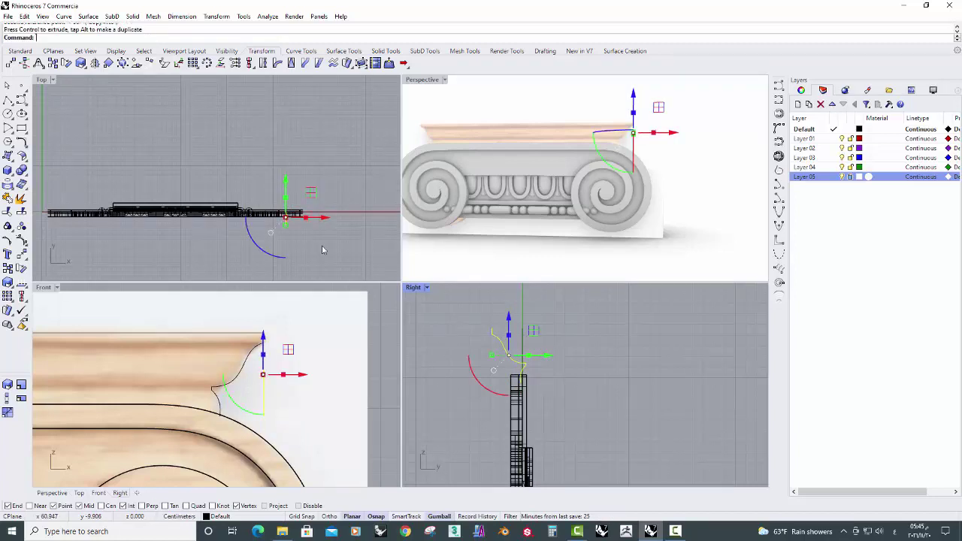
Extrude the profile leftward with the gumball into a molding slab along the cornice.
scroll(331, 383, down, 3)
scroll(331, 383, down, 3)
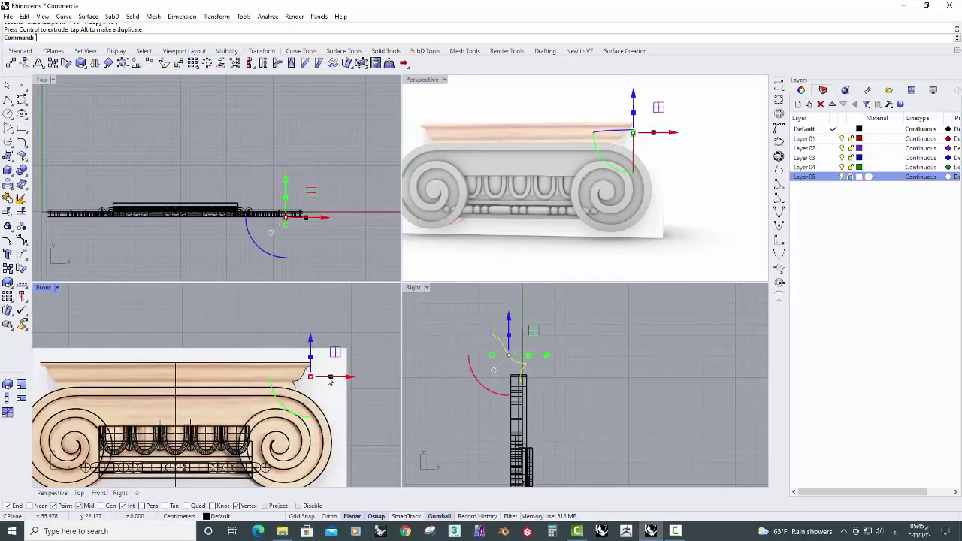
click(61, 379)
key(ctrl+z)
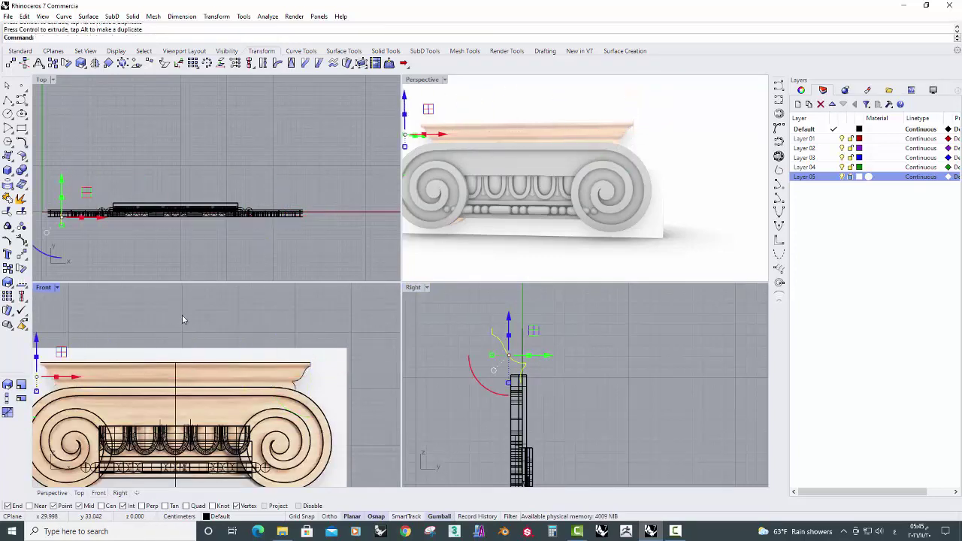
ctrl+drag(332, 378, 60, 389)
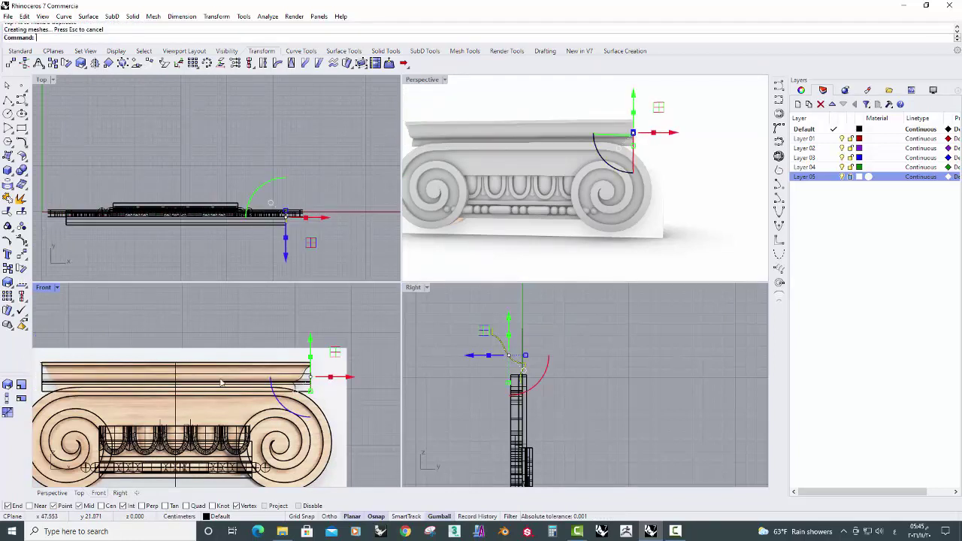
scroll(220, 383, up, 3)
key(Escape)
scroll(314, 406, up, 3)
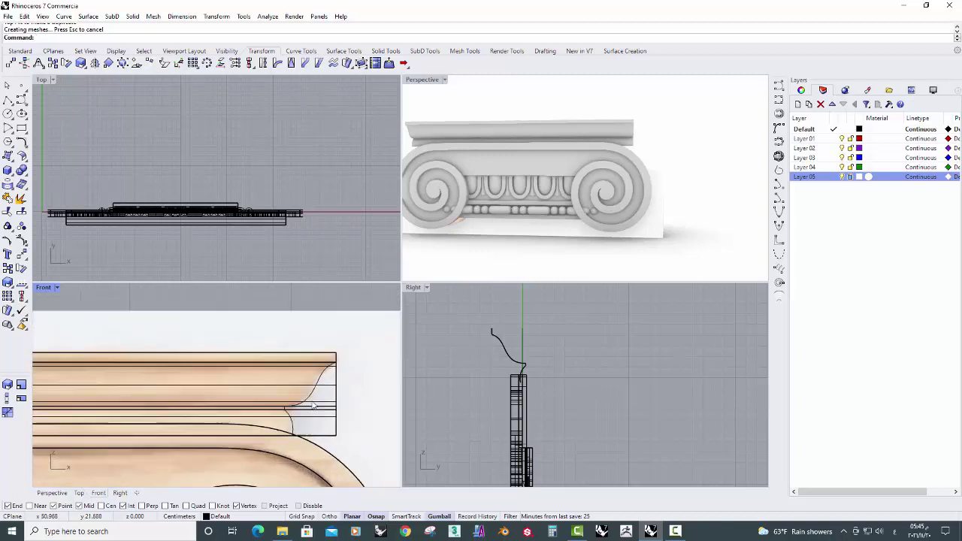
Select the profile curve for mirroring.
click(300, 400)
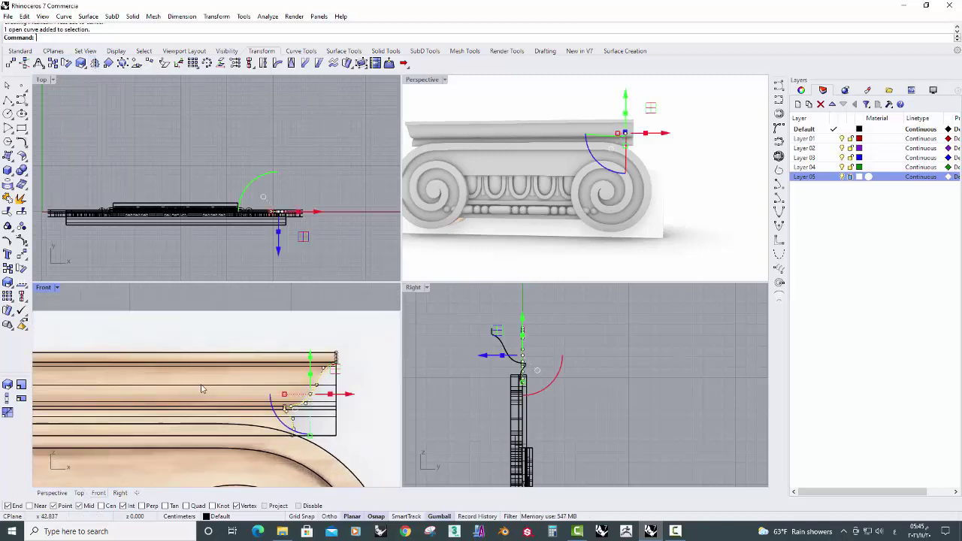
scroll(201, 389, down, 3)
click(94, 62)
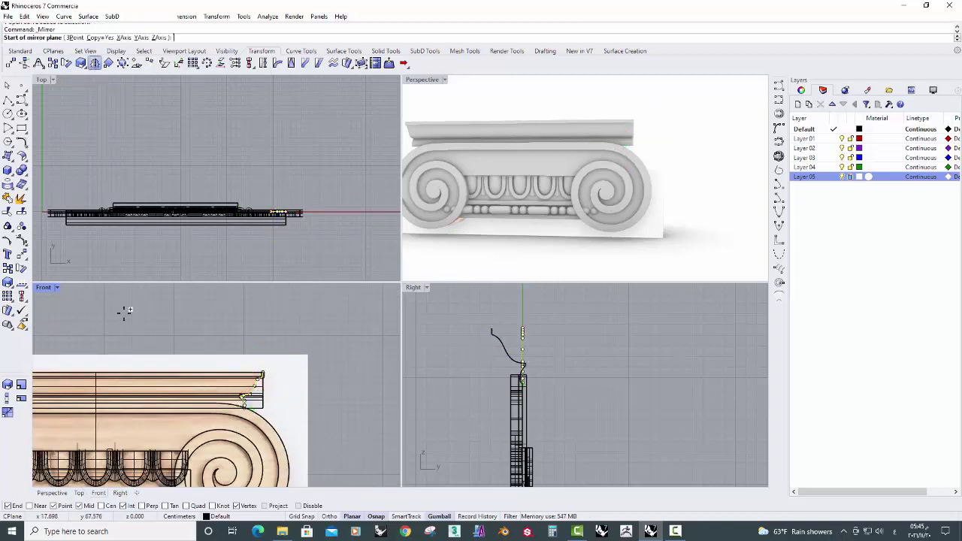
Mirror a copy of the profile curve to the cornice's opposite end about the capital's centre.
click(103, 409)
click(200, 344)
right_drag(200, 344, 153, 369)
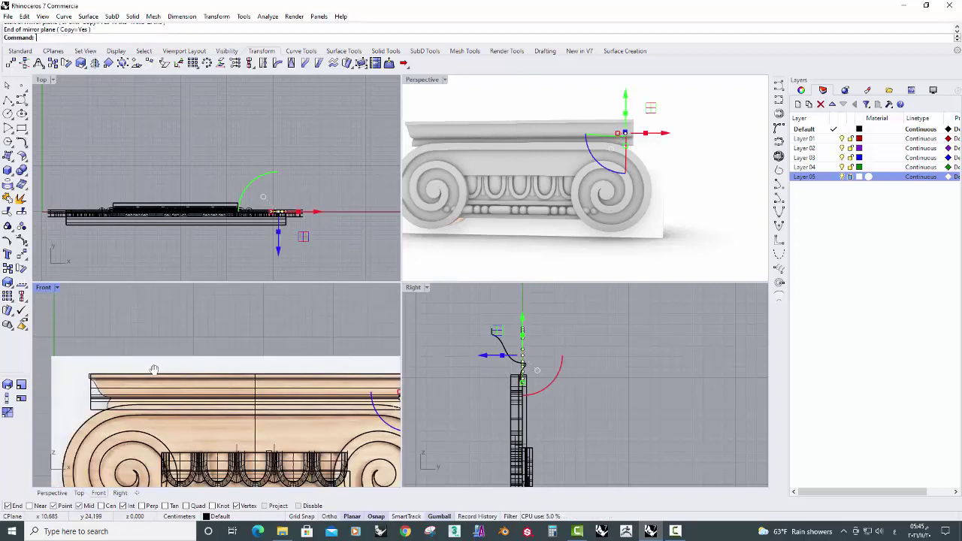
scroll(94, 387, up, 2)
Stretch the extruded slab wider than the capital with the gumball.
click(118, 372)
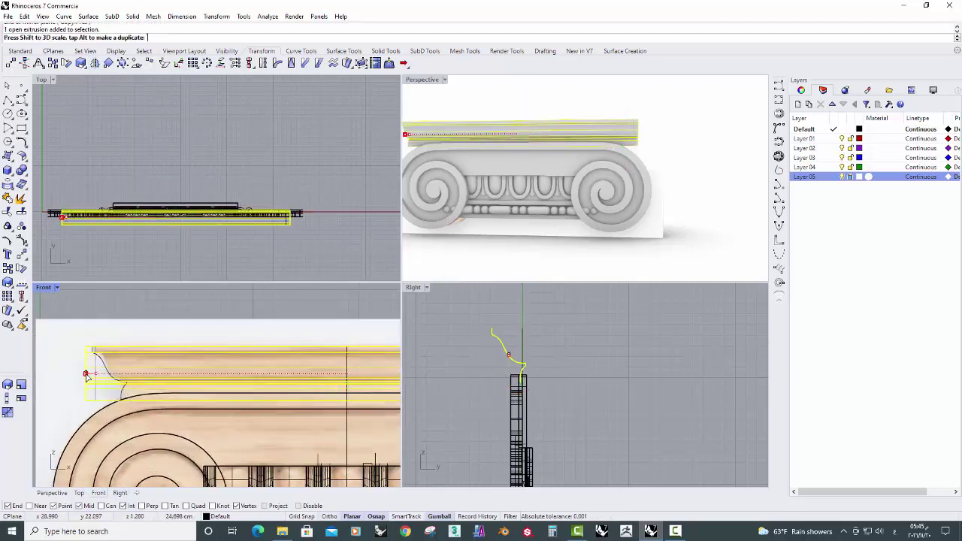
drag(93, 316, 81, 333)
key(Escape)
Split the molding slab with the profile curves and delete the leftover piece.
click(125, 372)
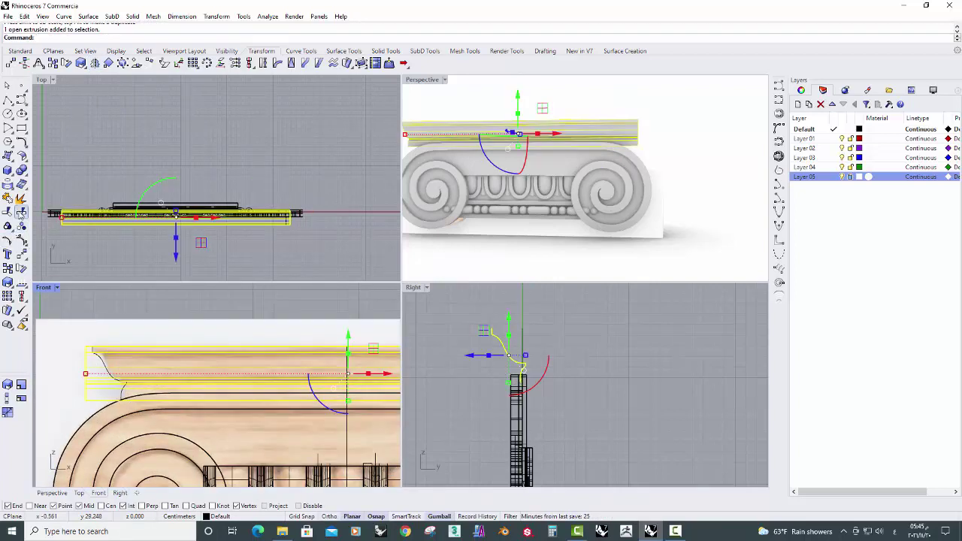
click(21, 213)
scroll(296, 365, down, 5)
scroll(295, 364, up, 5)
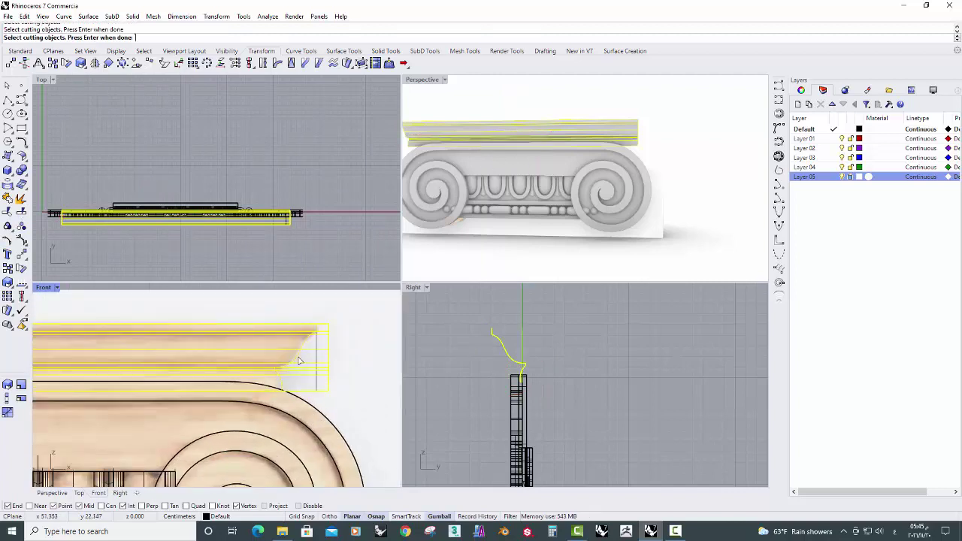
key(Return)
key(Delete)
scroll(280, 363, down, 3)
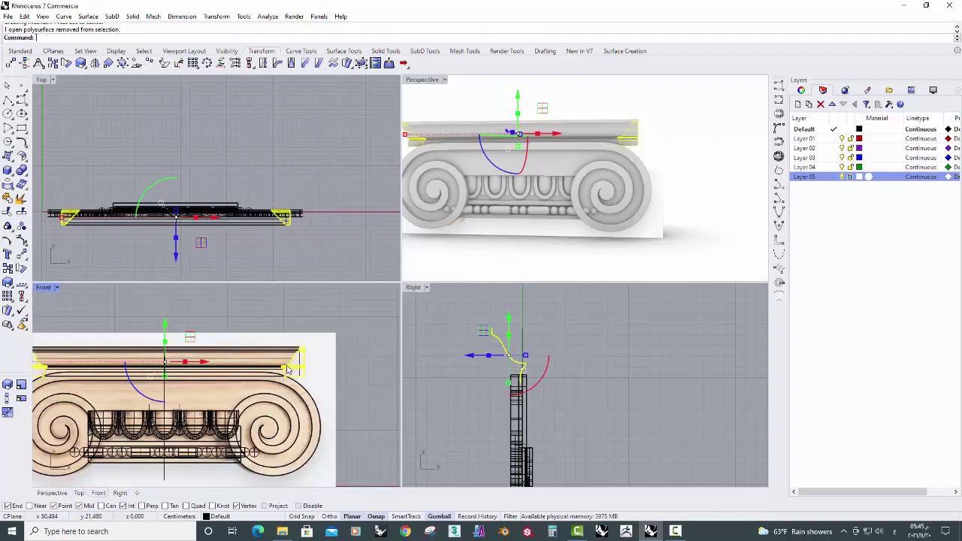
Orbit the model to inspect the trimmed top cornice polysurface.
right_drag(601, 134, 503, 142)
click(522, 140)
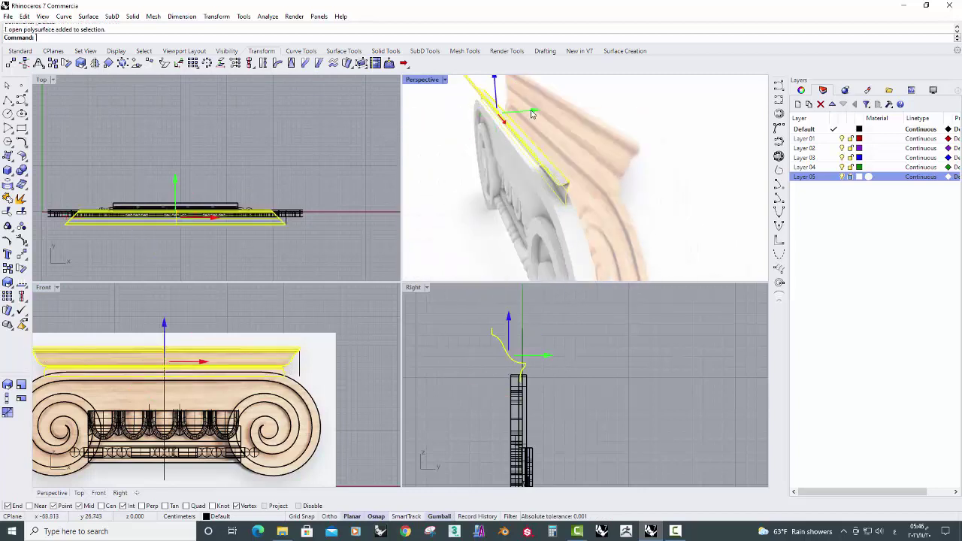
click(372, 355)
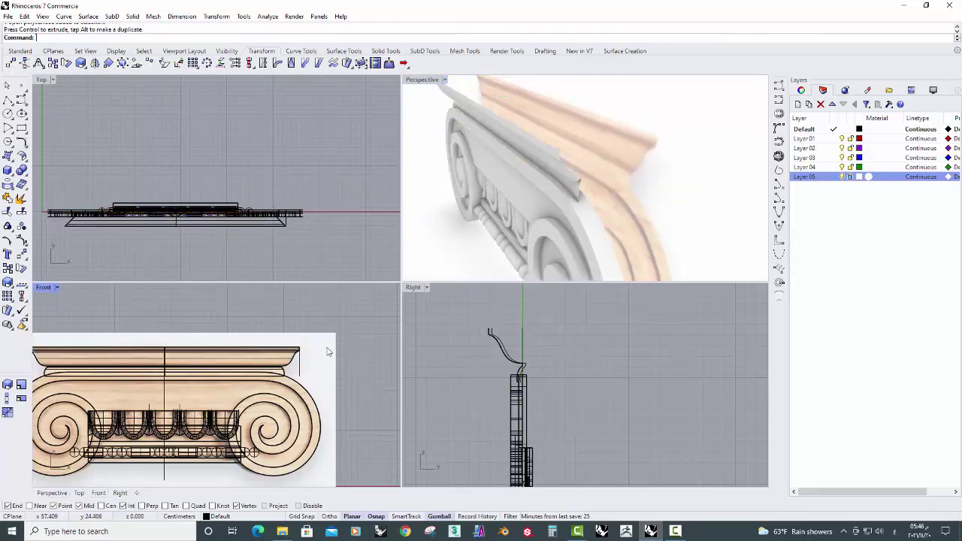
scroll(460, 238, up, 3)
click(427, 79)
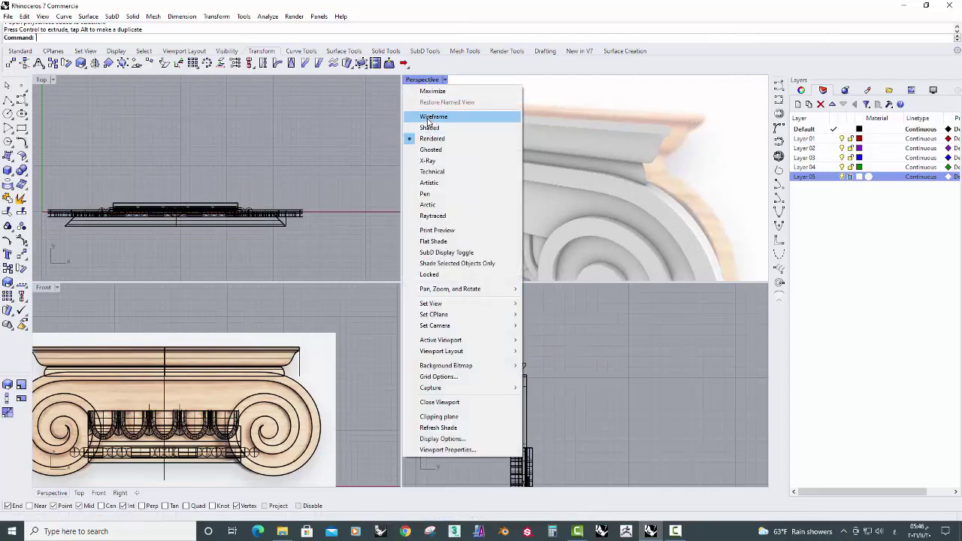
Switch the perspective view to Shaded and orbit around the molding's end profile.
click(430, 127)
scroll(659, 173, up, 2)
scroll(659, 173, up, 2)
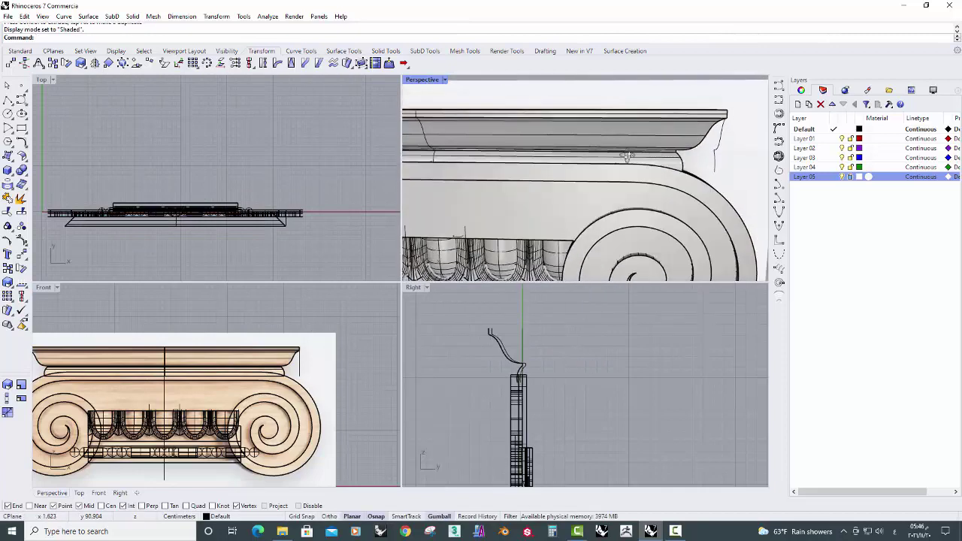
scroll(659, 173, up, 2)
right_drag(562, 161, 433, 132)
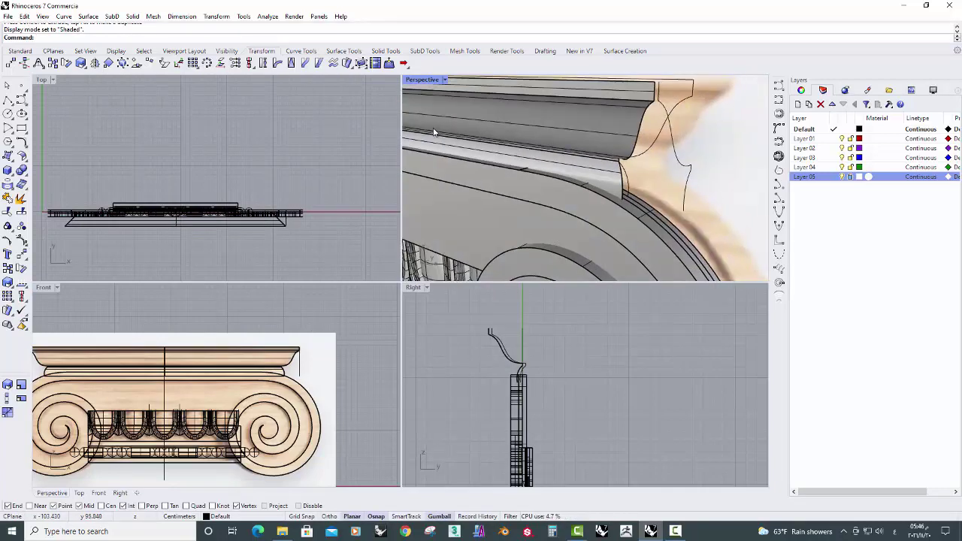
Duplicate the abacus molding's end edges as curves with DupEdge.
click(65, 16)
mouse_move(96, 343)
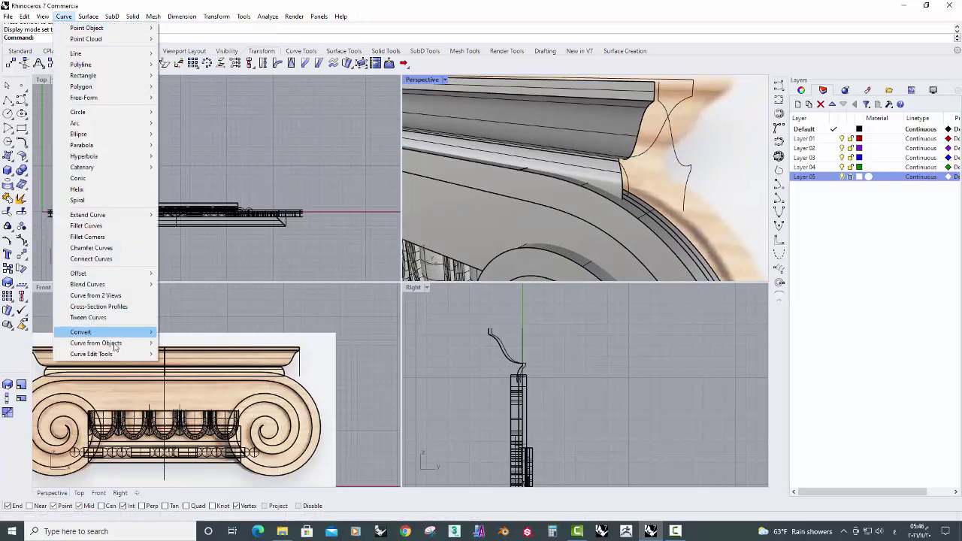
click(207, 125)
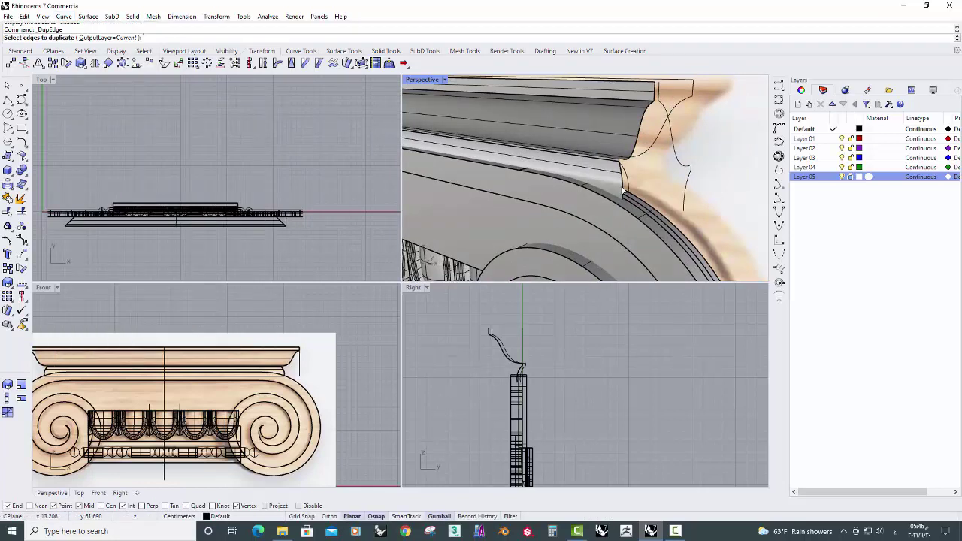
click(622, 186)
scroll(628, 184, up, 3)
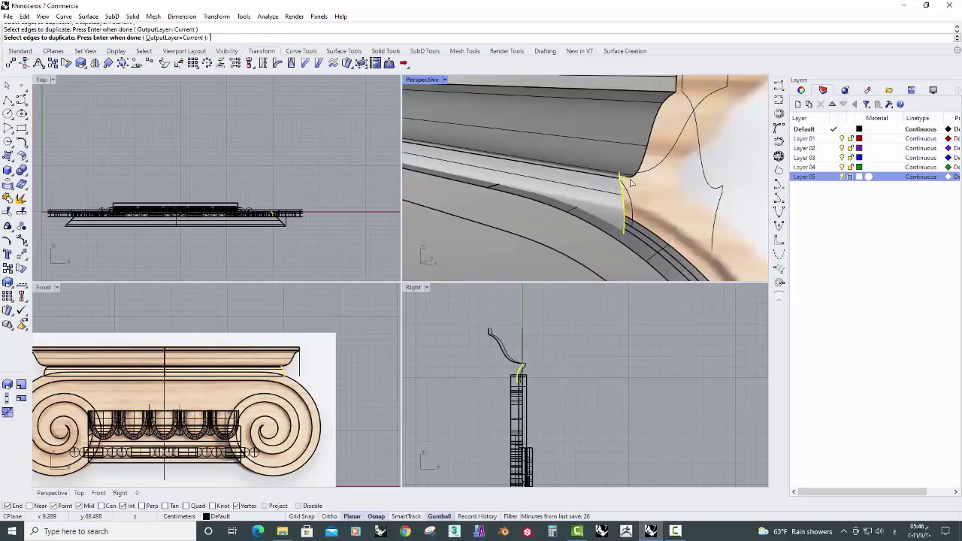
right_drag(645, 160, 660, 134)
scroll(675, 188, down, 3)
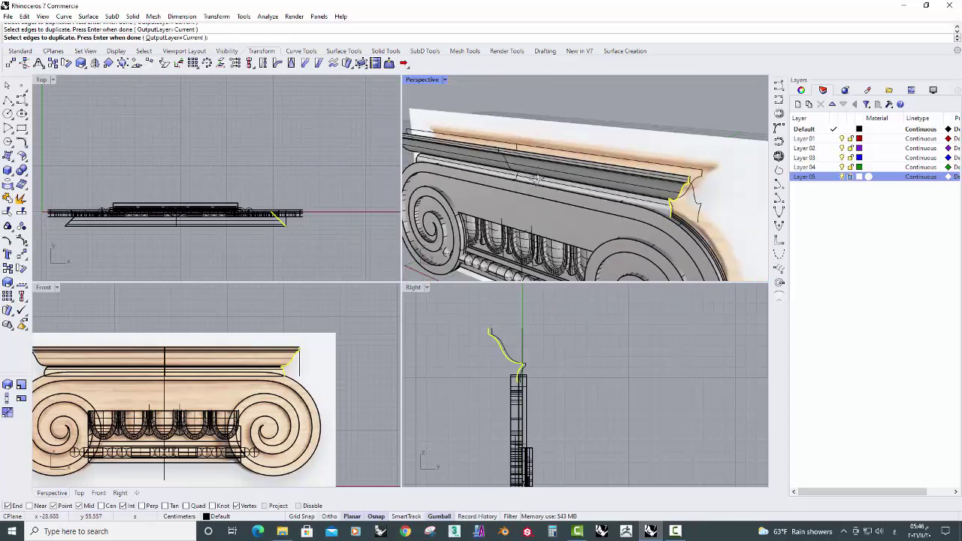
scroll(601, 203, down, 3)
scroll(538, 220, up, 5)
scroll(536, 217, up, 3)
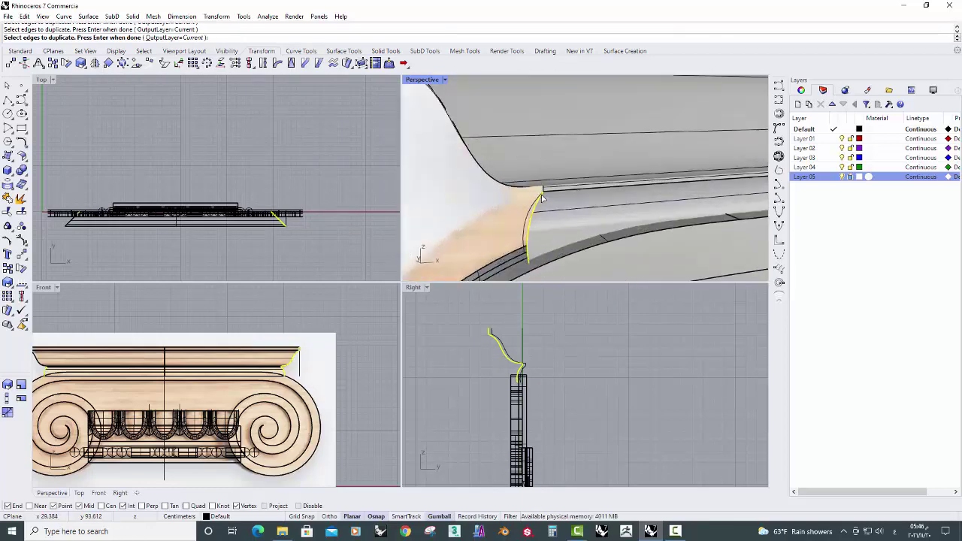
right_drag(508, 187, 477, 153)
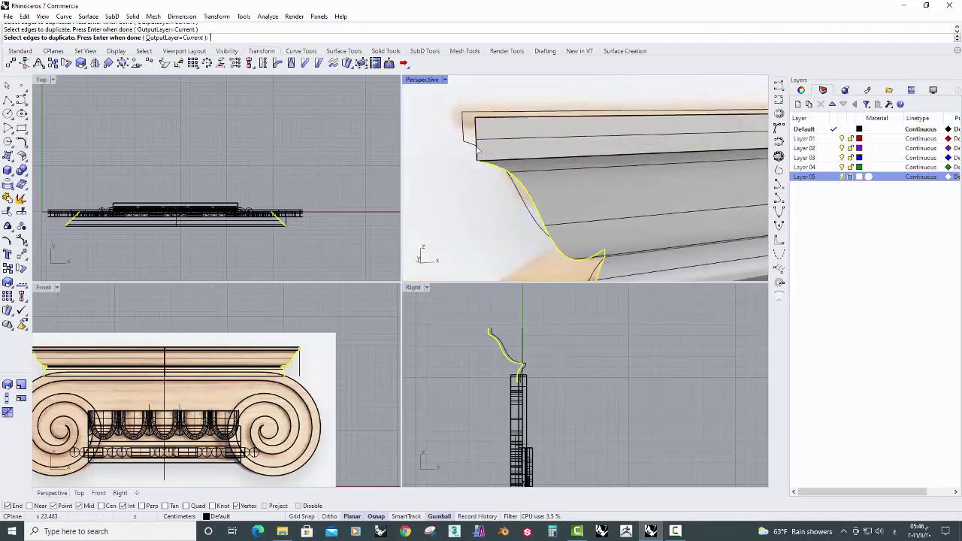
right_click(316, 257)
Join the duplicated edge curves and extrude them across the capital's depth.
click(6, 200)
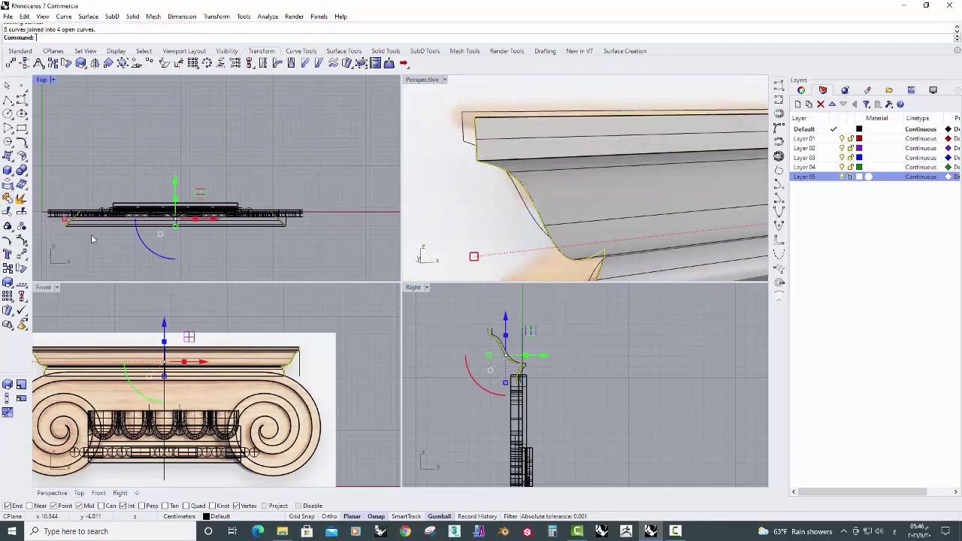
ctrl+drag(173, 203, 174, 154)
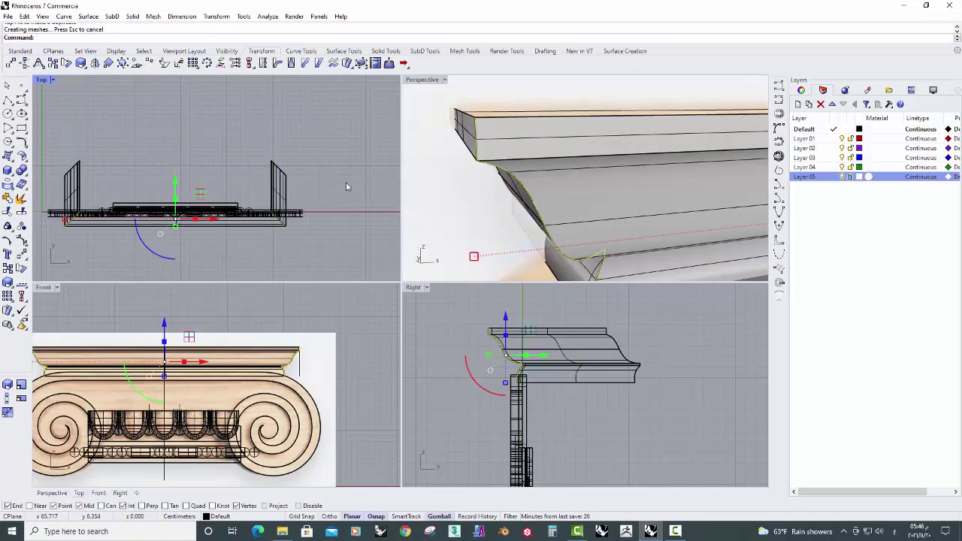
scroll(528, 180, down, 2)
mouse_move(528, 180)
right_down()
mouse_move(436, 196)
mouse_move(614, 243)
right_up()
key(Escape)
Select and ungroup the bead circles at the band's ends near the volutes.
scroll(615, 243, up, 2)
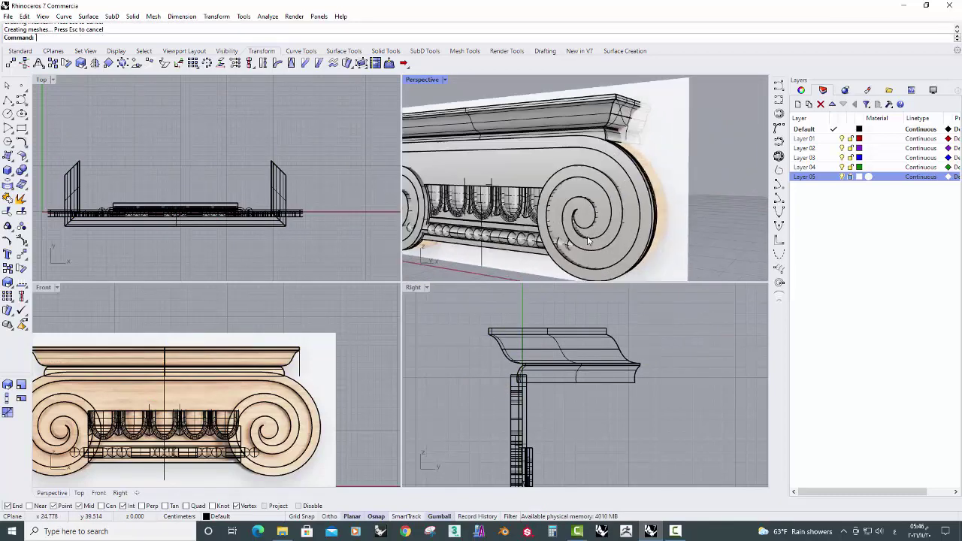
scroll(614, 243, up, 2)
scroll(615, 243, up, 2)
scroll(458, 242, down, 4)
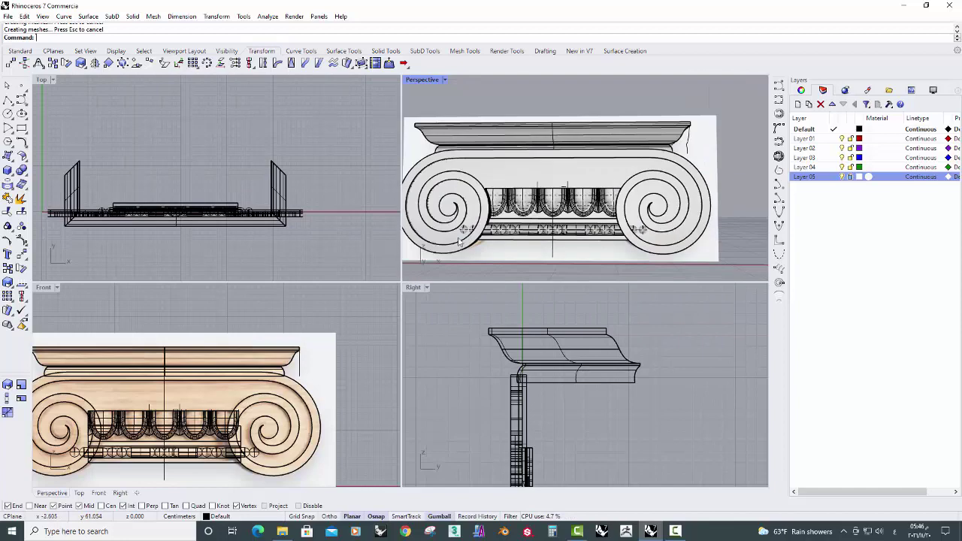
scroll(263, 447, up, 5)
click(263, 447)
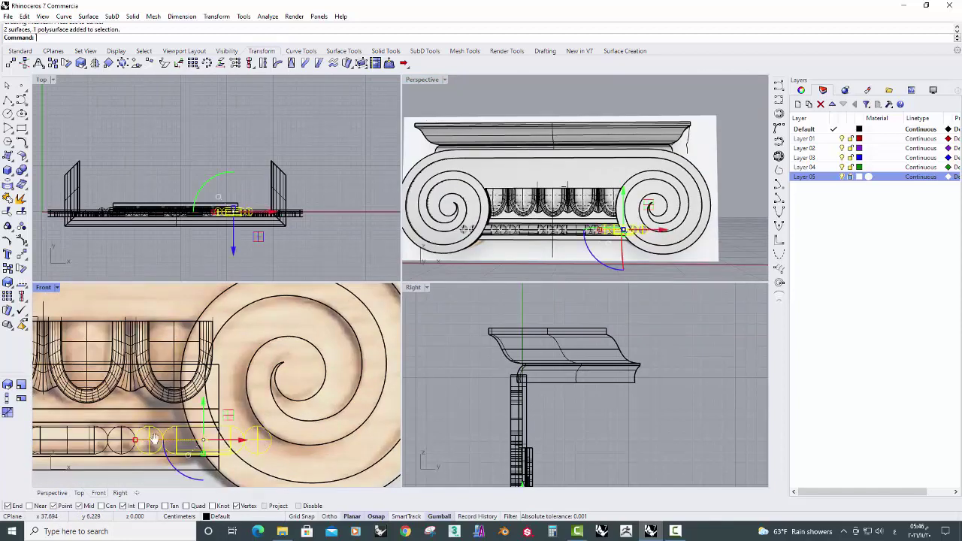
scroll(231, 427, down, 2)
scroll(75, 413, up, 2)
click(84, 418)
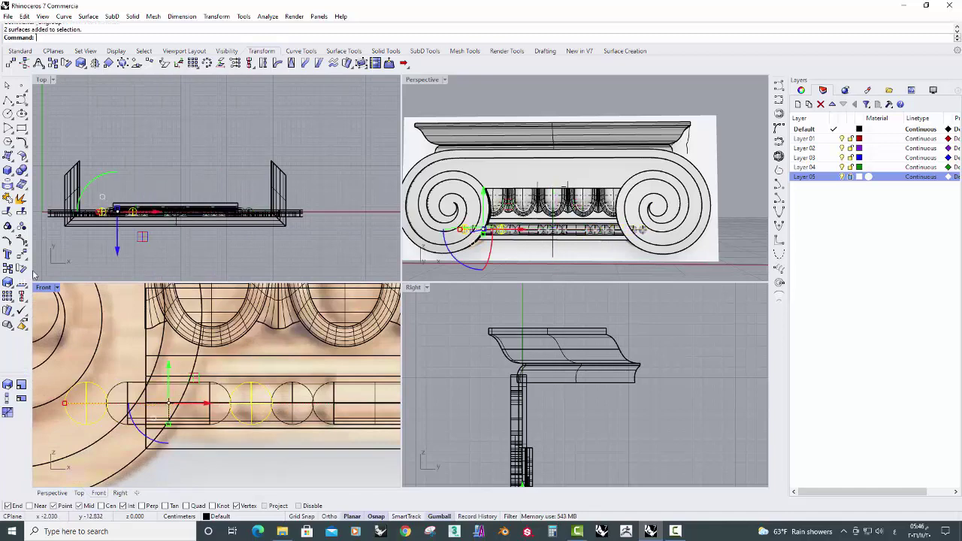
click(22, 227)
Delete the stray bead circle beside the left volute.
scroll(301, 376, down, 2)
click(304, 374)
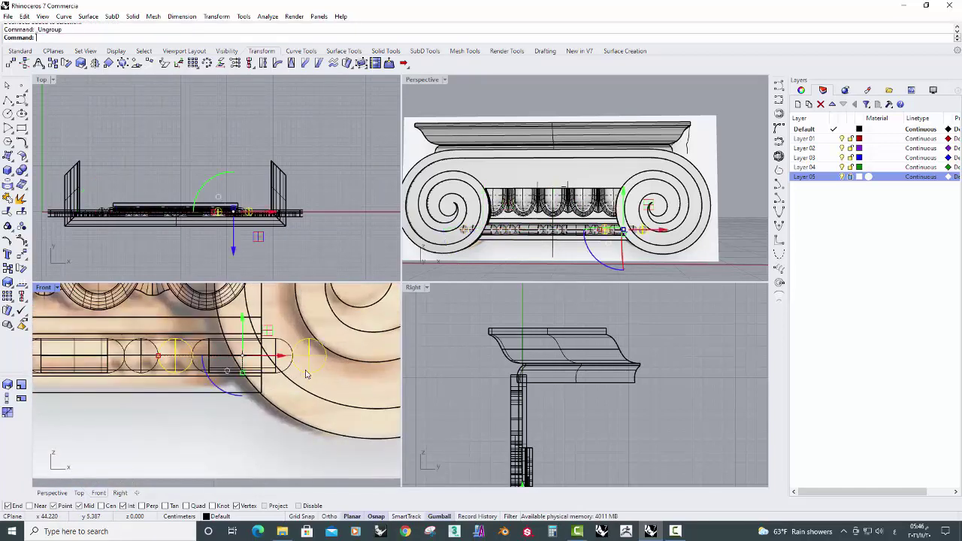
click(306, 371)
scroll(306, 370, down, 2)
scroll(124, 372, up, 2)
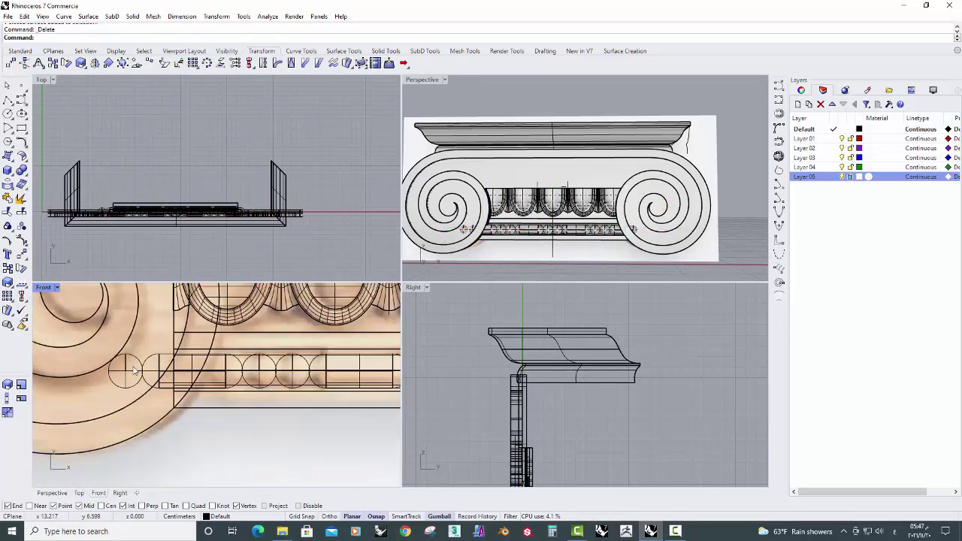
click(127, 371)
key(Delete)
Draw a cutting polyline across the bead band's left end.
click(8, 99)
scroll(200, 343, up, 2)
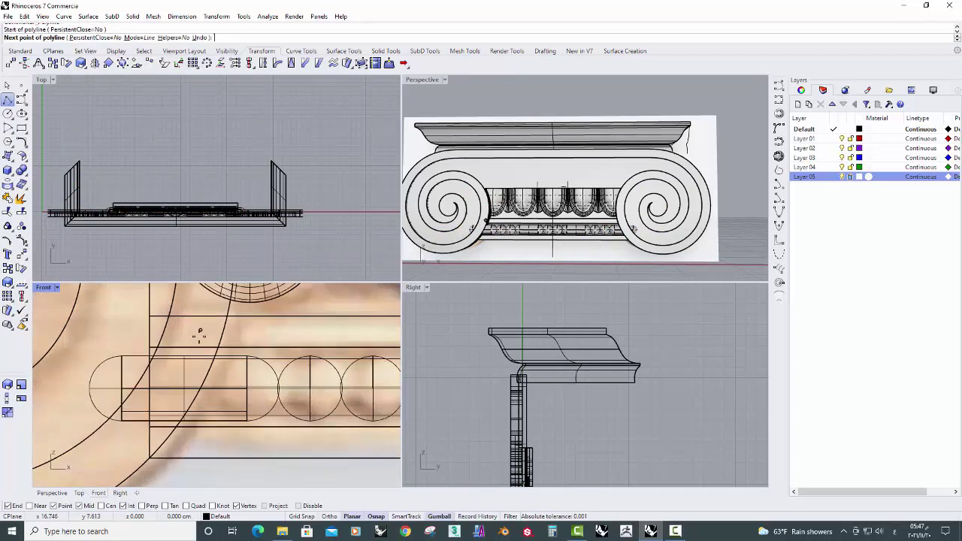
click(200, 333)
scroll(225, 391, down, 3)
scroll(231, 417, up, 2)
scroll(188, 390, down, 2)
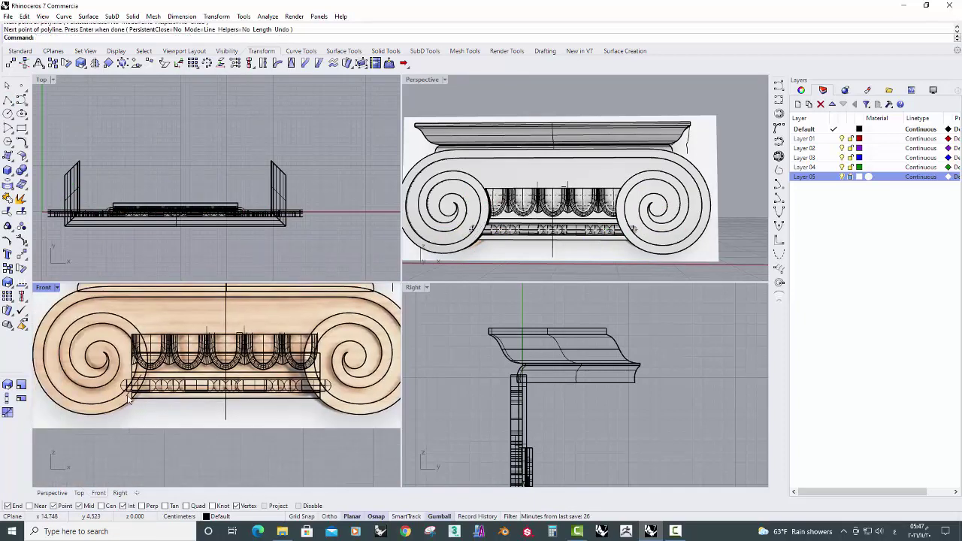
key(Return)
click(129, 390)
Mirror the cutting line across the capital's centre line to the right side.
click(95, 63)
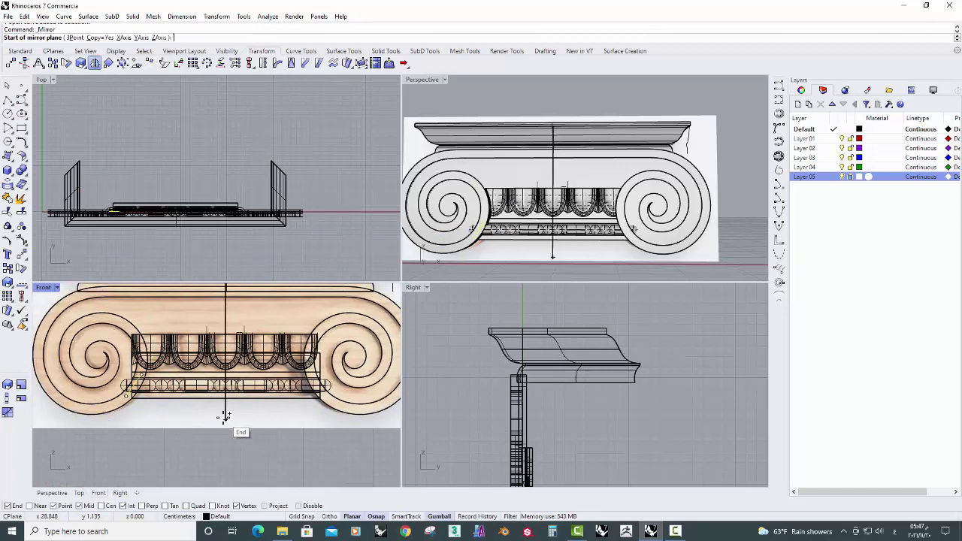
click(226, 419)
scroll(311, 408, up, 2)
click(245, 338)
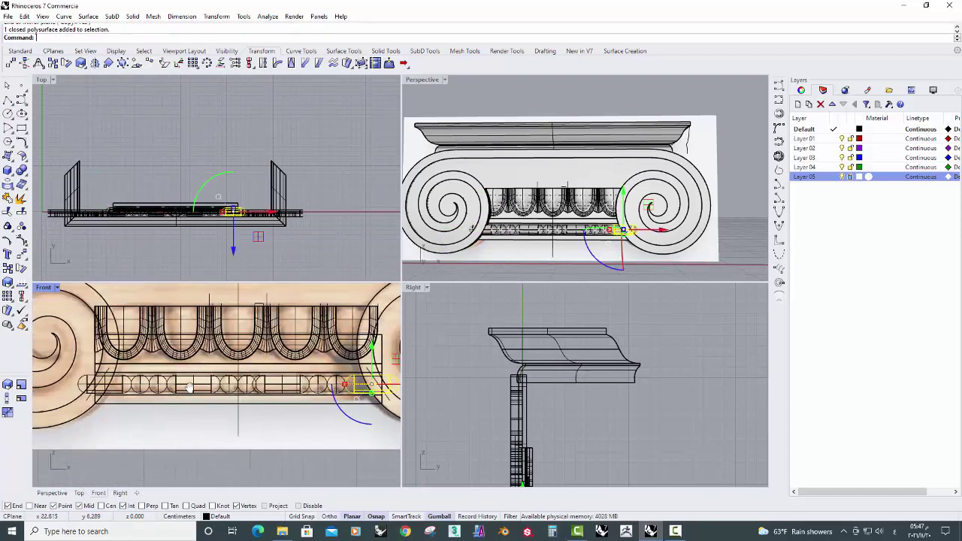
scroll(64, 363, up, 1)
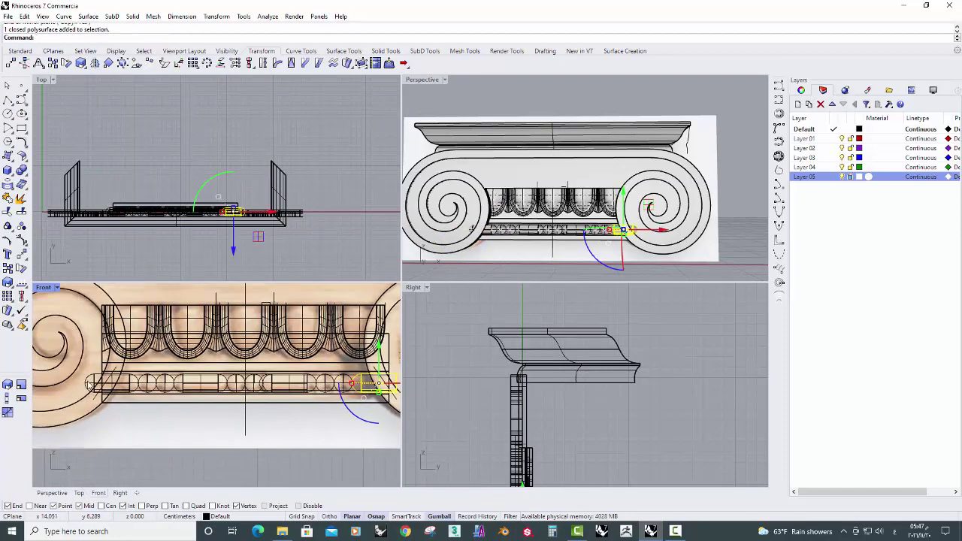
Split the bead band with the cutting lines and delete its end pieces.
click(113, 371)
scroll(287, 421, up, 2)
scroll(287, 423, up, 1)
key(Return)
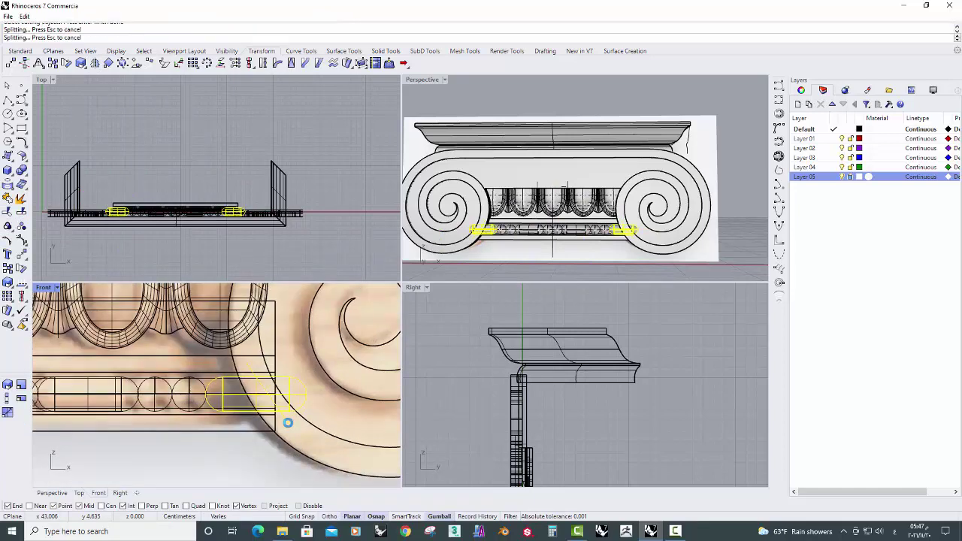
scroll(288, 423, down, 2)
scroll(143, 399, up, 2)
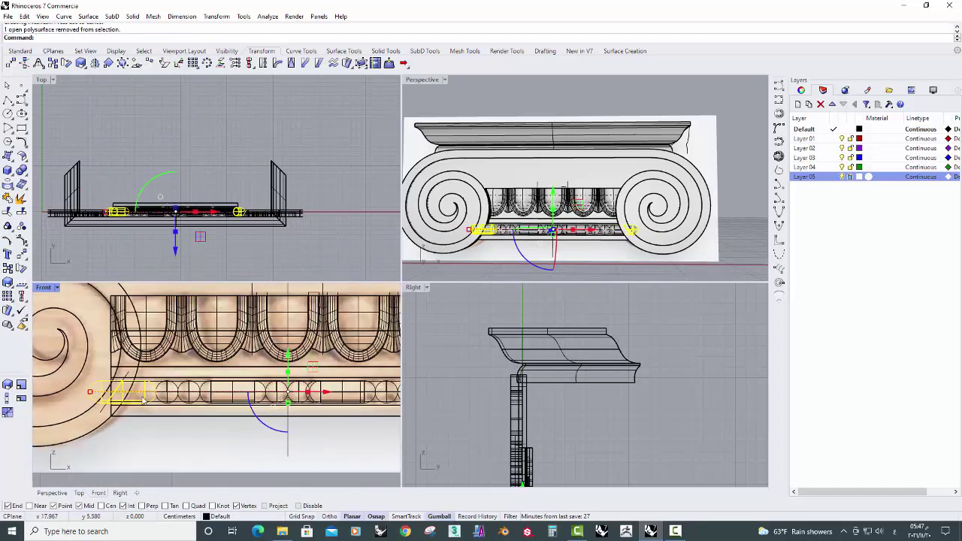
ctrl+click(142, 399)
key(Delete)
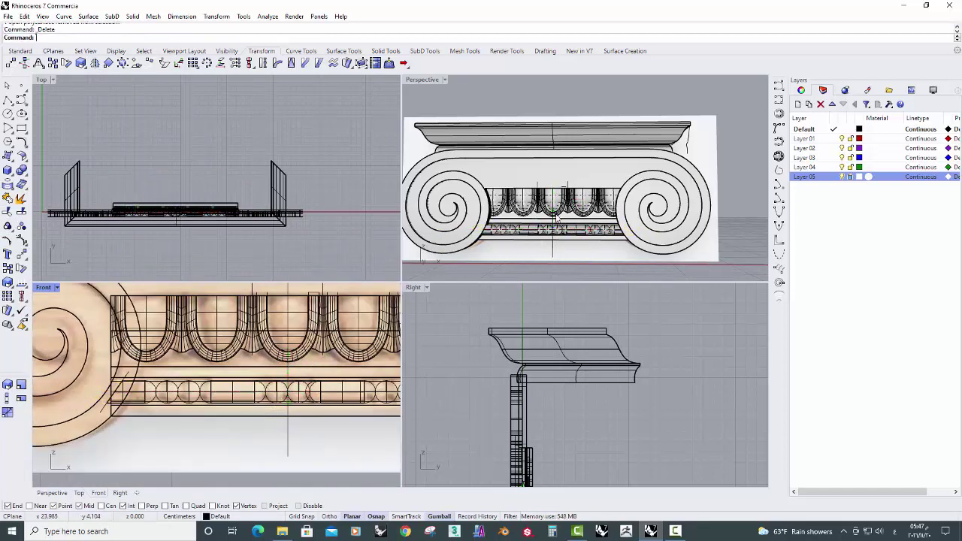
scroll(556, 217, up, 3)
click(422, 80)
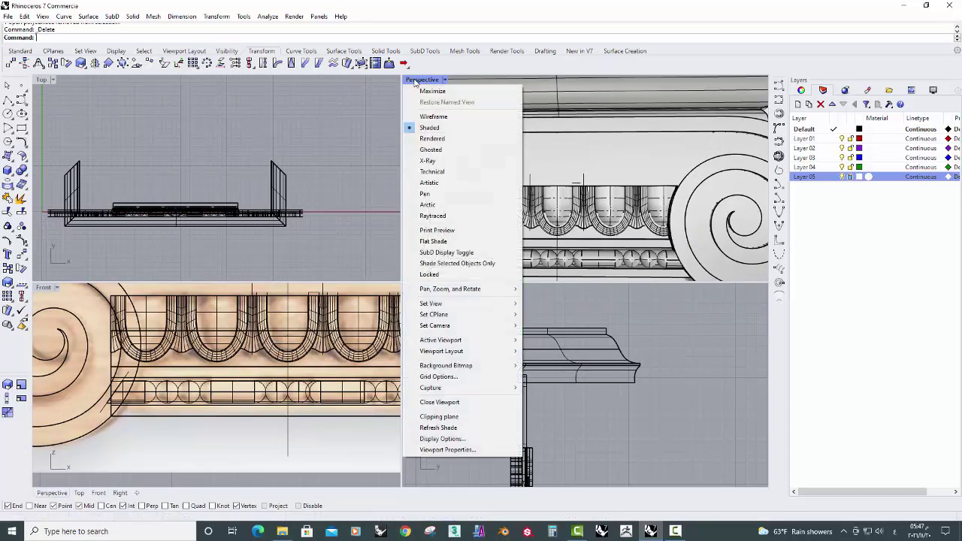
Switch the perspective view to Rendered display and orbit to the capital's side.
click(432, 138)
scroll(566, 193, down, 5)
right_drag(584, 210, 506, 222)
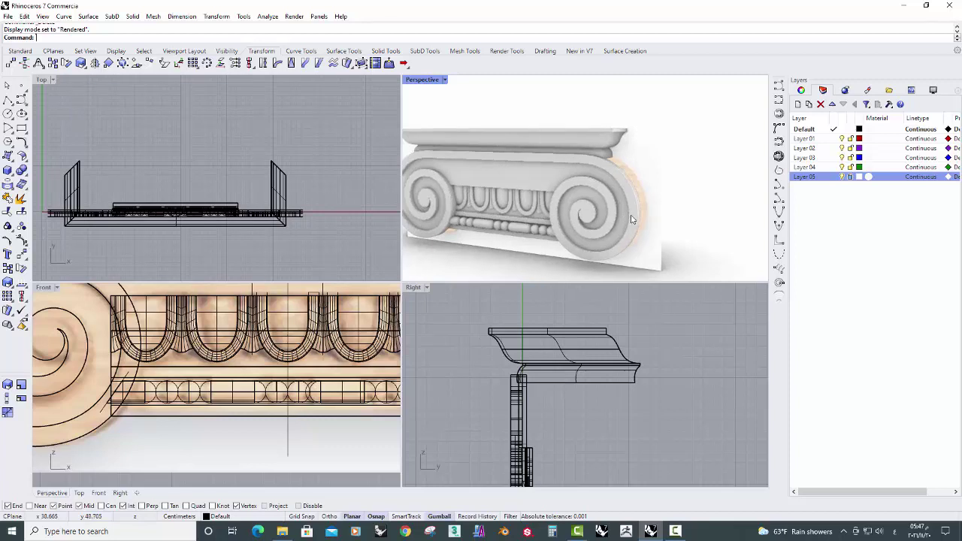
scroll(617, 215, up, 1)
scroll(611, 204, up, 1)
scroll(612, 204, down, 1)
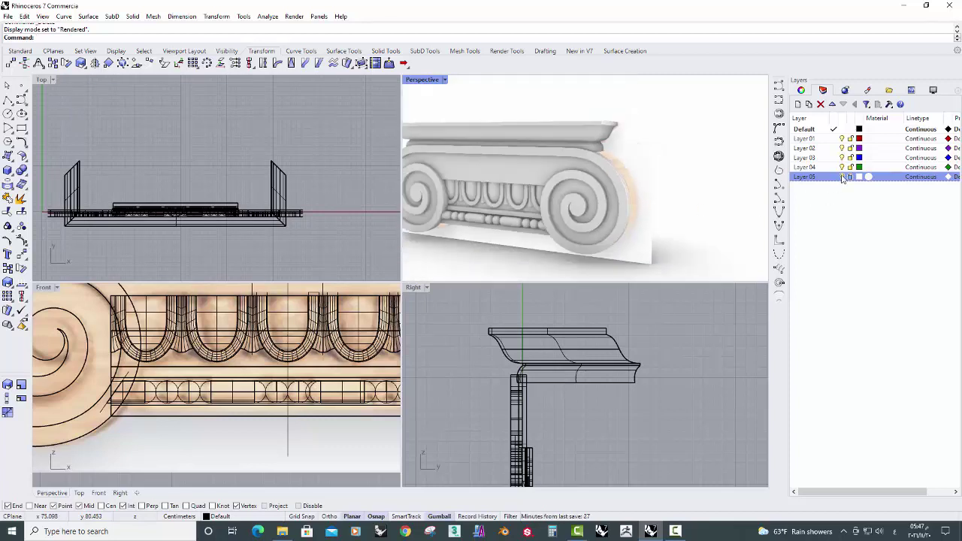
Hide the reference image layer, Layer 05.
click(842, 177)
scroll(612, 225, down, 1)
scroll(509, 195, up, 2)
scroll(541, 197, up, 1)
scroll(567, 208, up, 1)
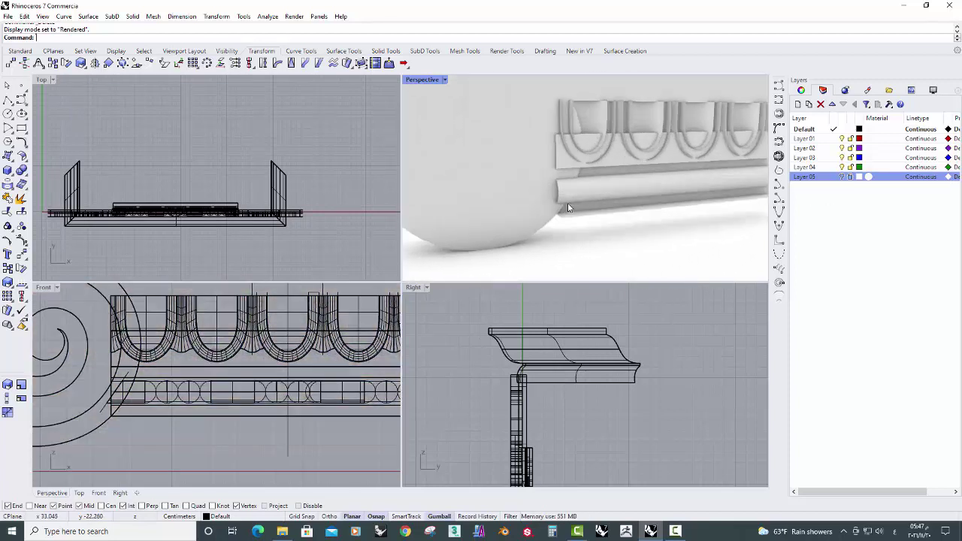
Extract a volute surface with ExtractSrf and delete it.
right_click(20, 199)
click(98, 406)
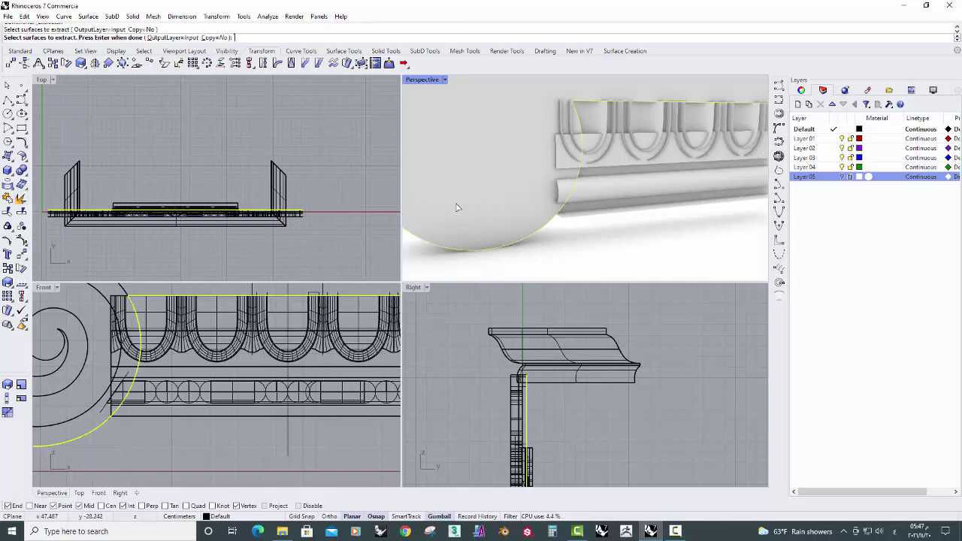
scroll(457, 208, down, 2)
key(Return)
key(Delete)
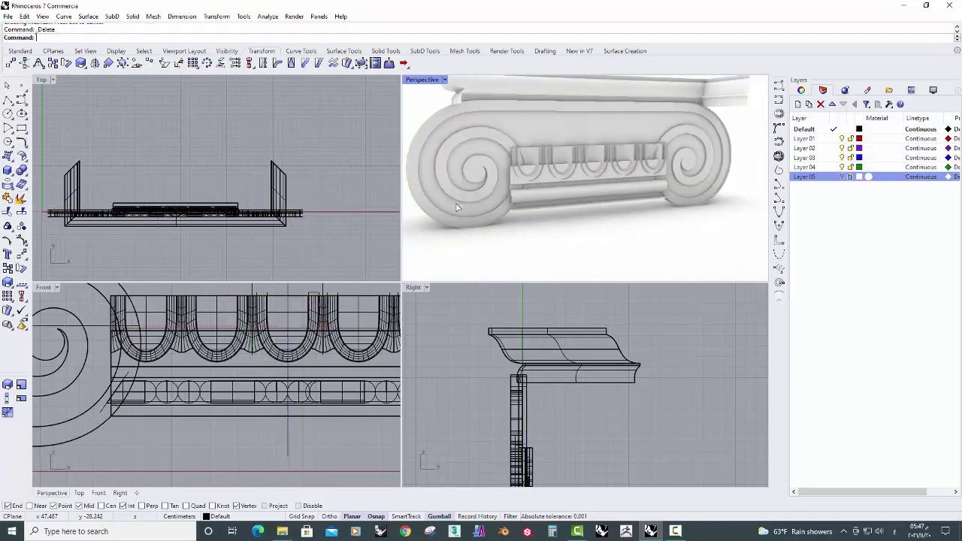
Extract the volute's outer surface and hide it.
right_click(481, 177)
click(478, 174)
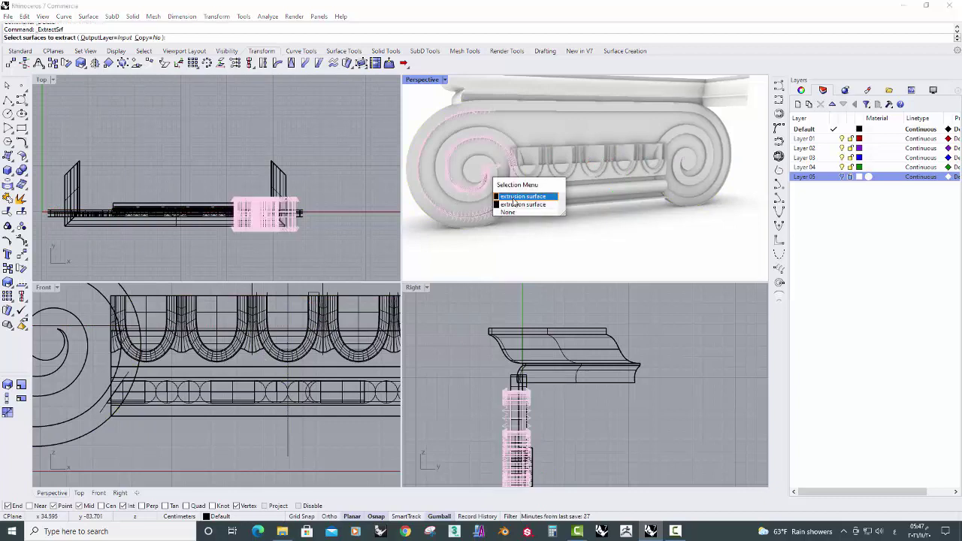
mouse_move(472, 258)
right_down()
mouse_move(530, 194)
mouse_move(500, 196)
right_up()
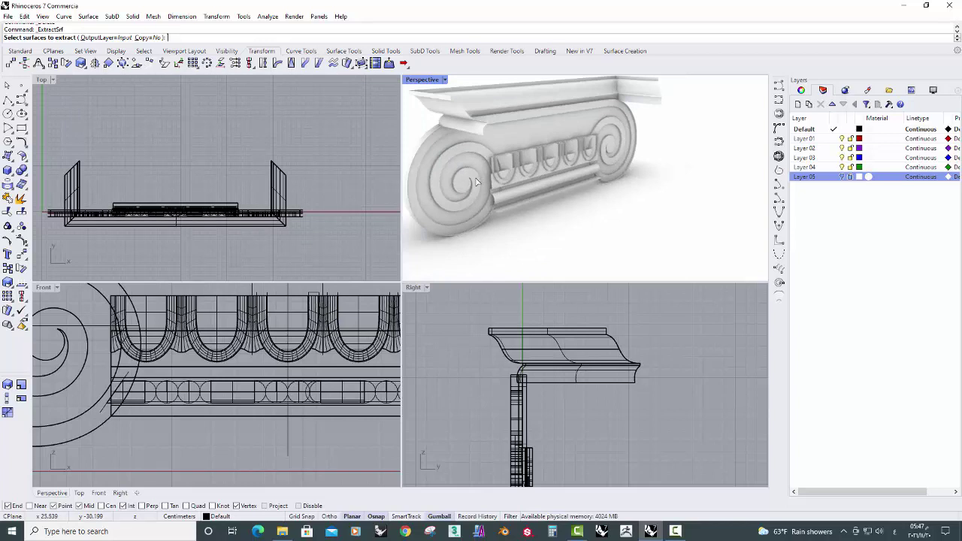
click(464, 181)
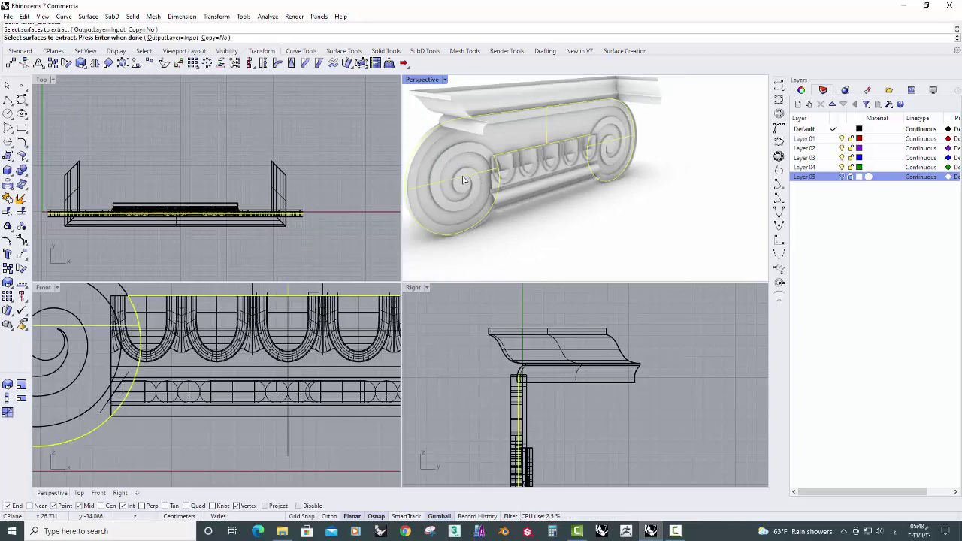
key(Return)
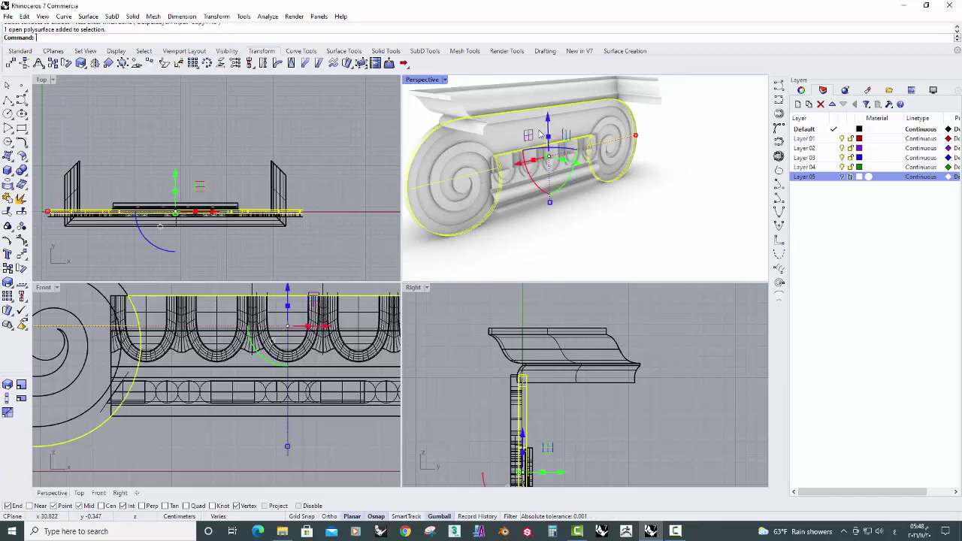
click(21, 51)
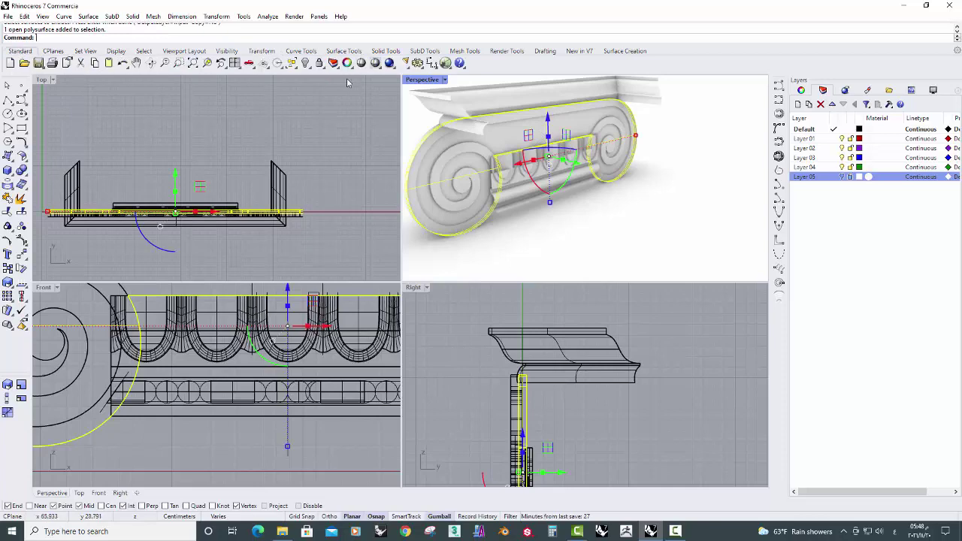
click(305, 64)
Return the perspective view to Shaded, then extract and delete the remaining volute faces.
click(420, 79)
click(432, 125)
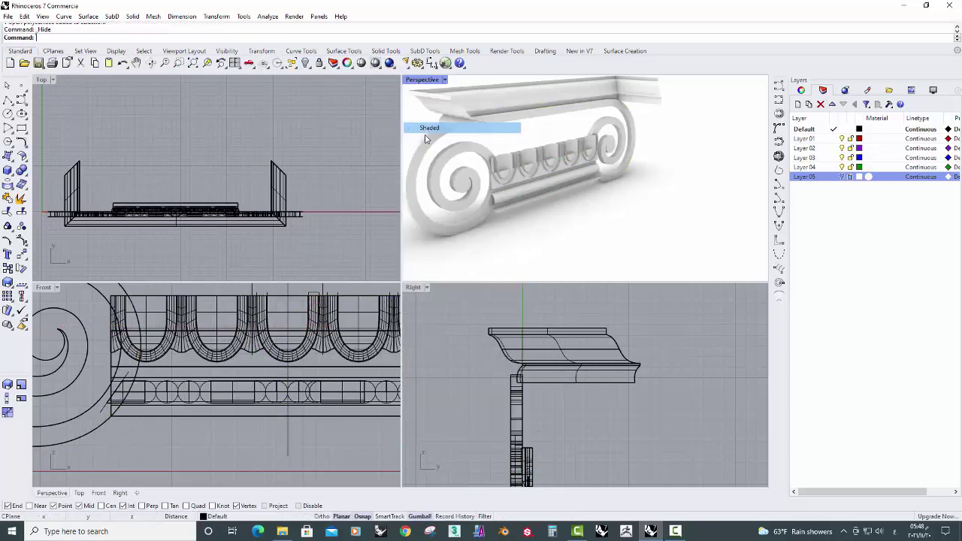
click(19, 199)
click(454, 153)
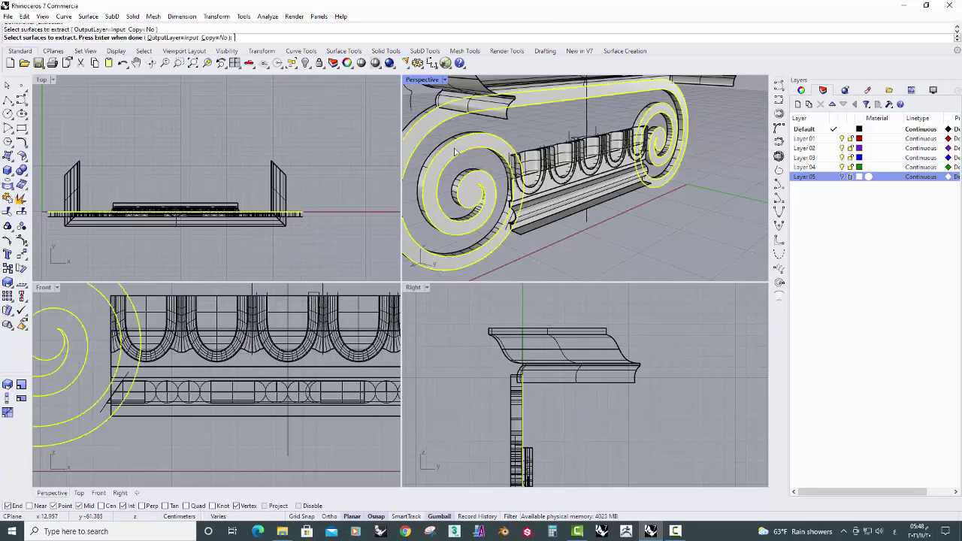
key(Return)
key(Delete)
Show the two hidden objects again and select the open polysurface in the top view.
scroll(461, 163, down, 2)
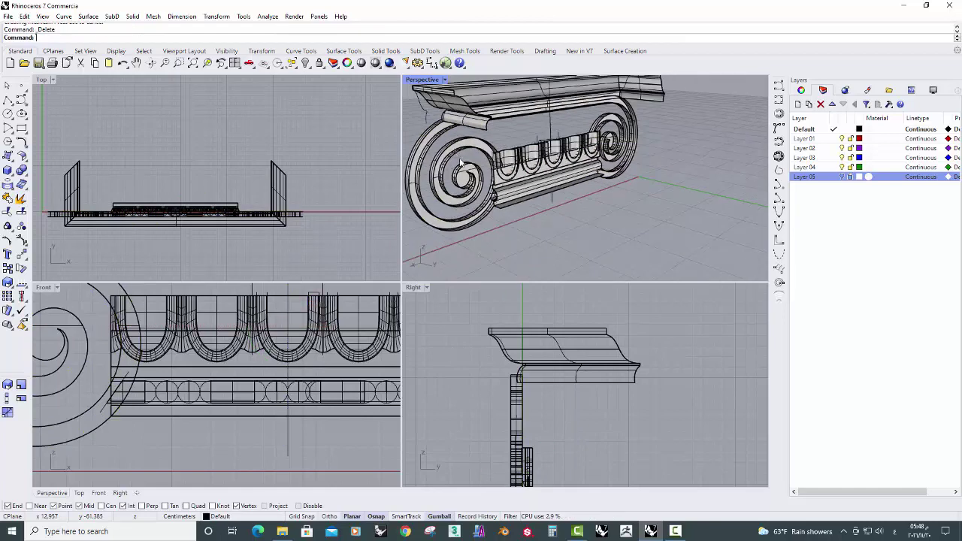
right_drag(440, 154, 522, 147)
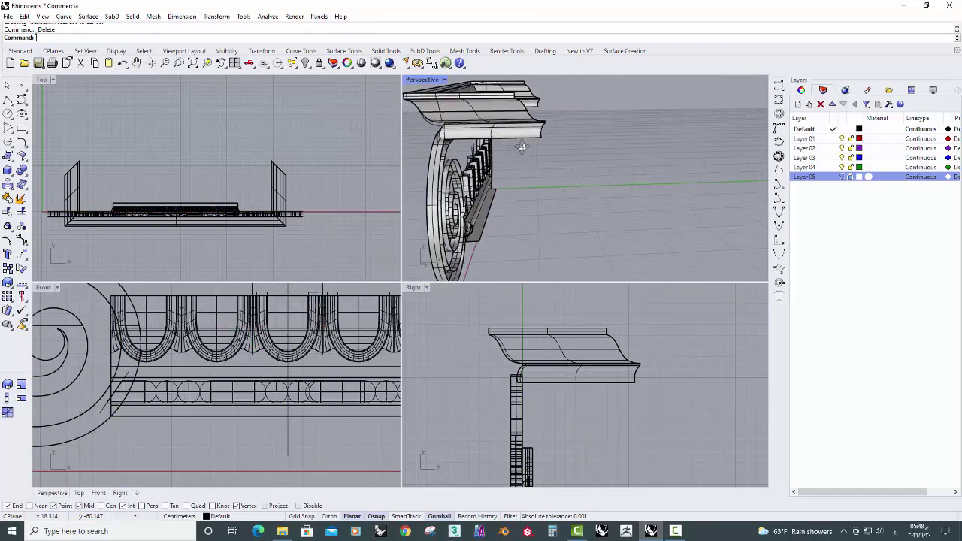
right_click(305, 62)
right_drag(421, 173, 460, 186)
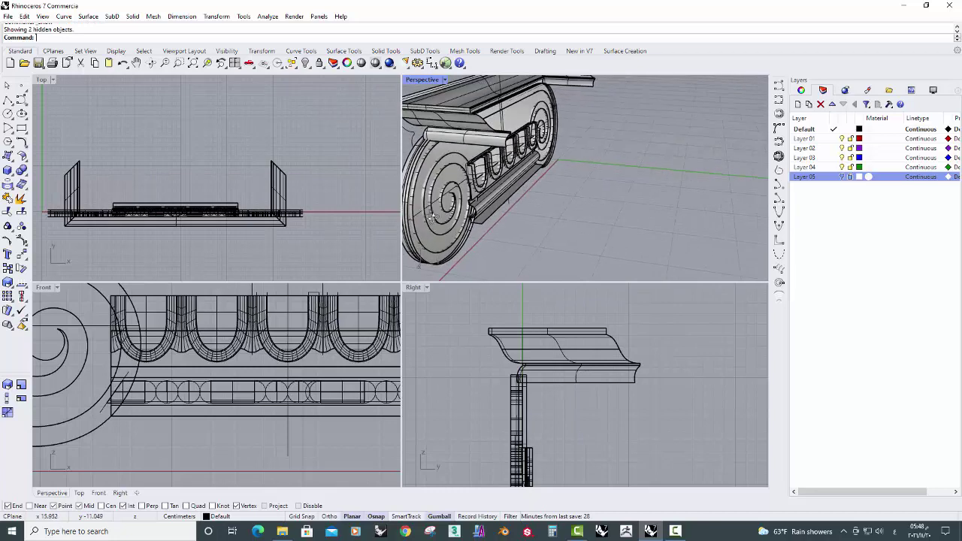
scroll(460, 186, up, 3)
click(260, 212)
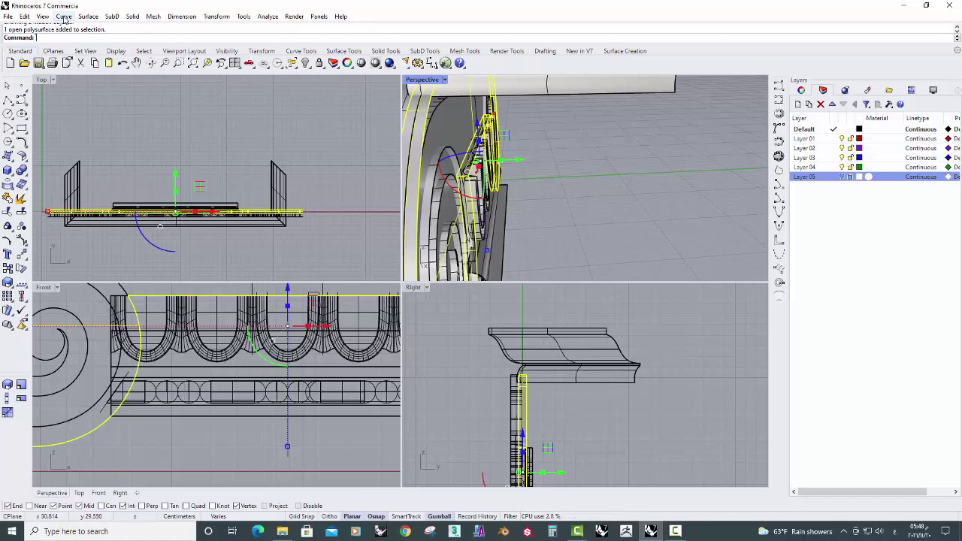
Isolate the open polysurface and duplicate its border edges as curves.
click(308, 68)
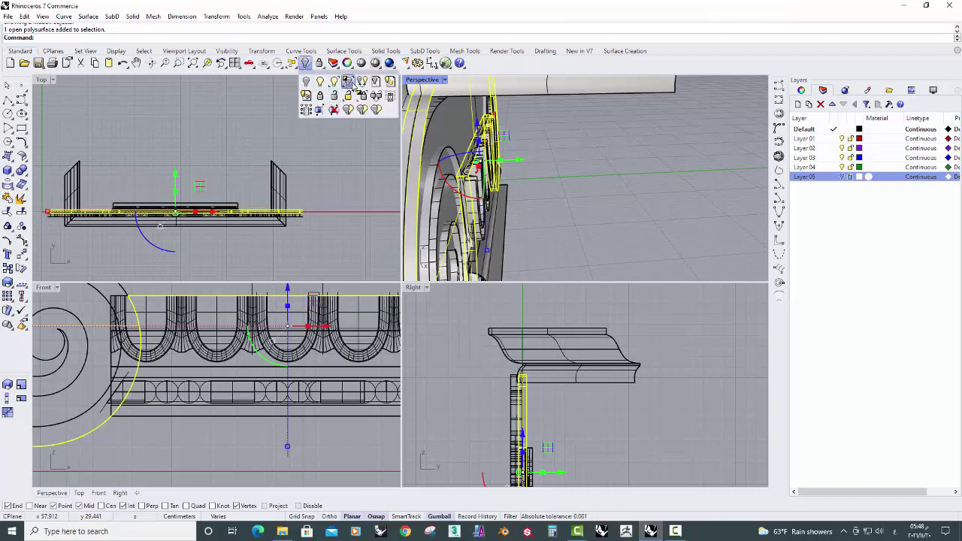
click(331, 105)
click(64, 16)
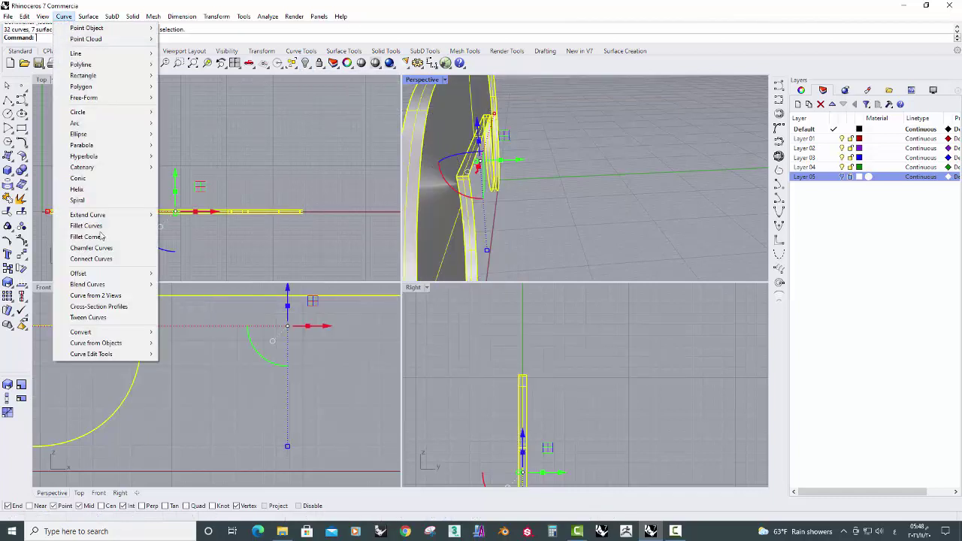
click(194, 135)
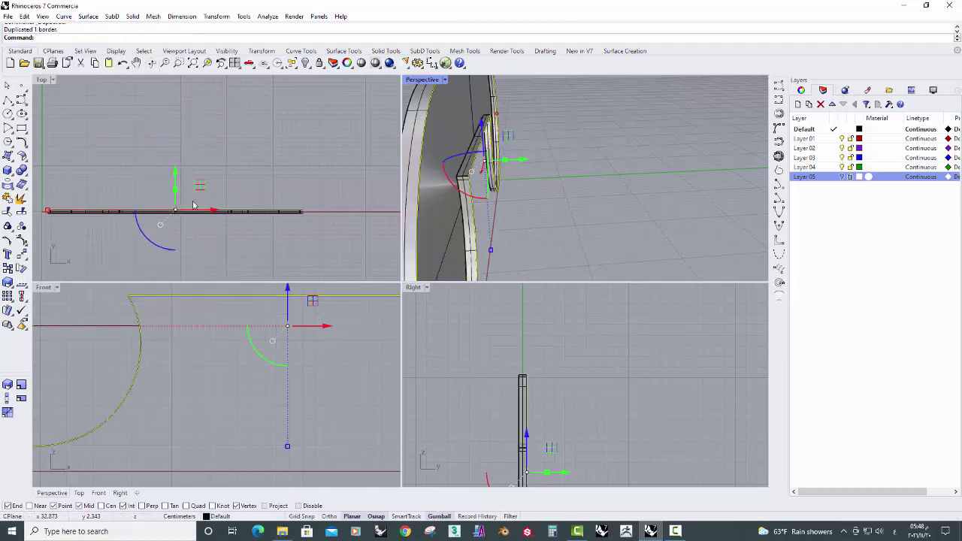
Show all 59 hidden objects again and orbit to view the whole capital.
key(ctrl+alt+h)
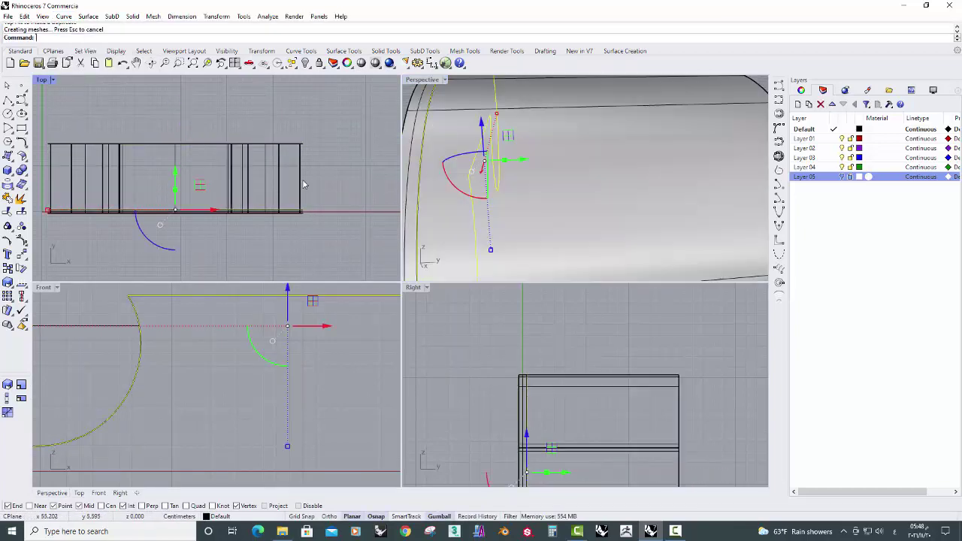
scroll(562, 168, down, 3)
mouse_move(563, 168)
right_down()
mouse_move(484, 124)
mouse_move(585, 135)
right_up()
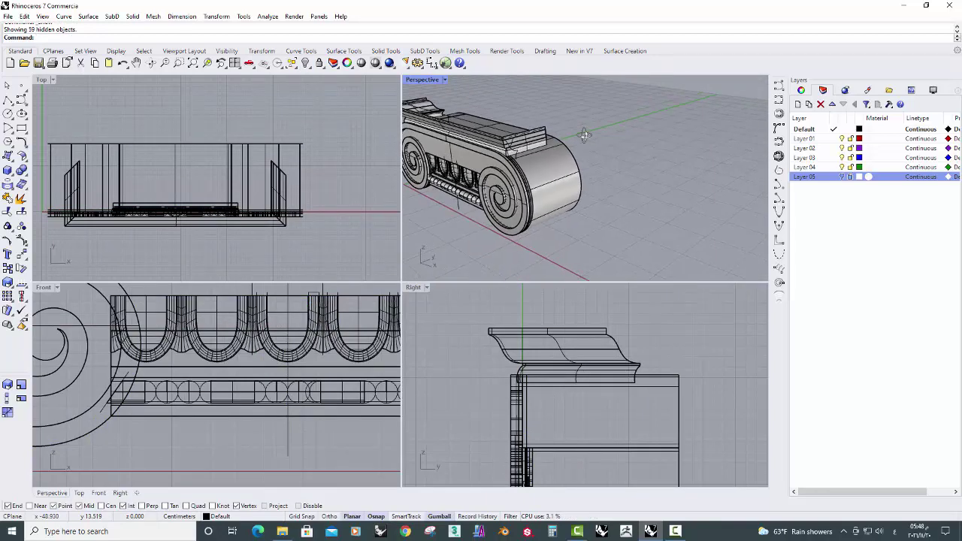
Switch the Perspective view to Rendered display and frame the capital's side view.
click(424, 81)
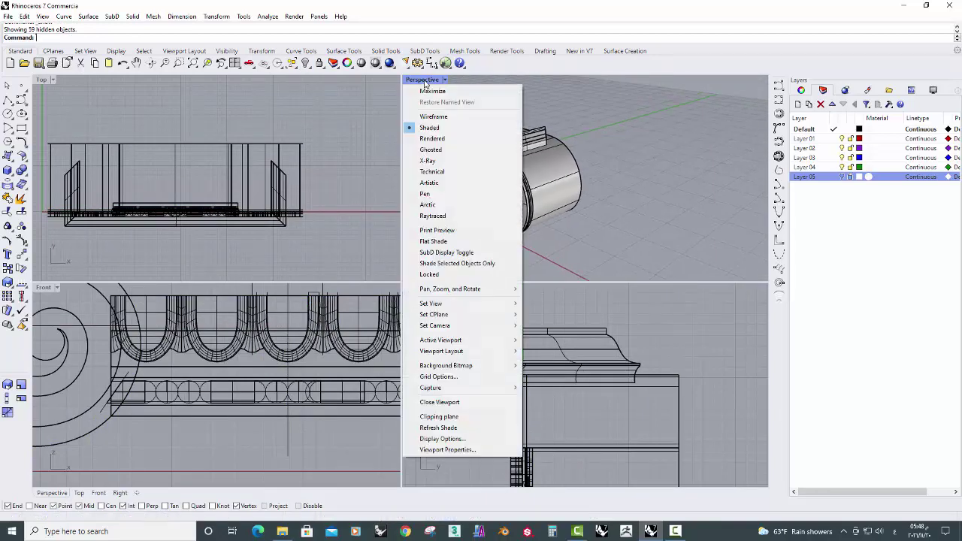
click(429, 138)
right_drag(623, 185, 556, 173)
right_drag(658, 368, 604, 369)
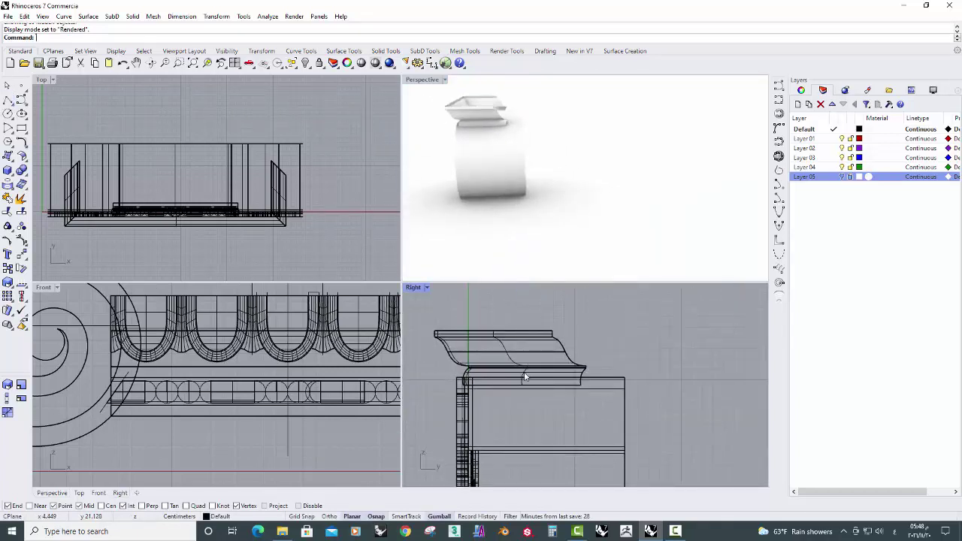
scroll(524, 377, down, 5)
right_drag(525, 377, 480, 326)
Draw a vertical cutting polyline through the capital in the Right view.
click(9, 101)
click(472, 323)
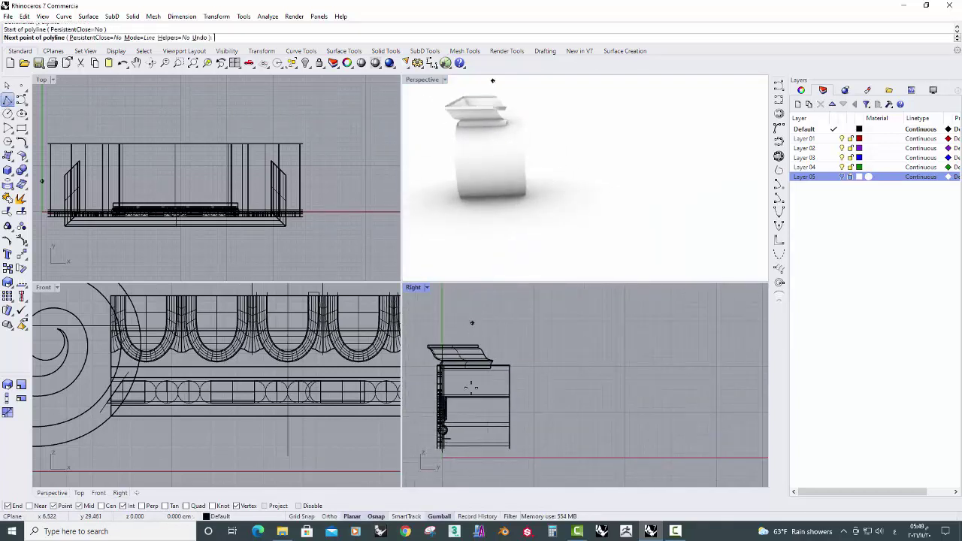
click(473, 474)
key(Return)
Split the capital's parts with the line and delete the rear pieces.
drag(577, 319, 481, 451)
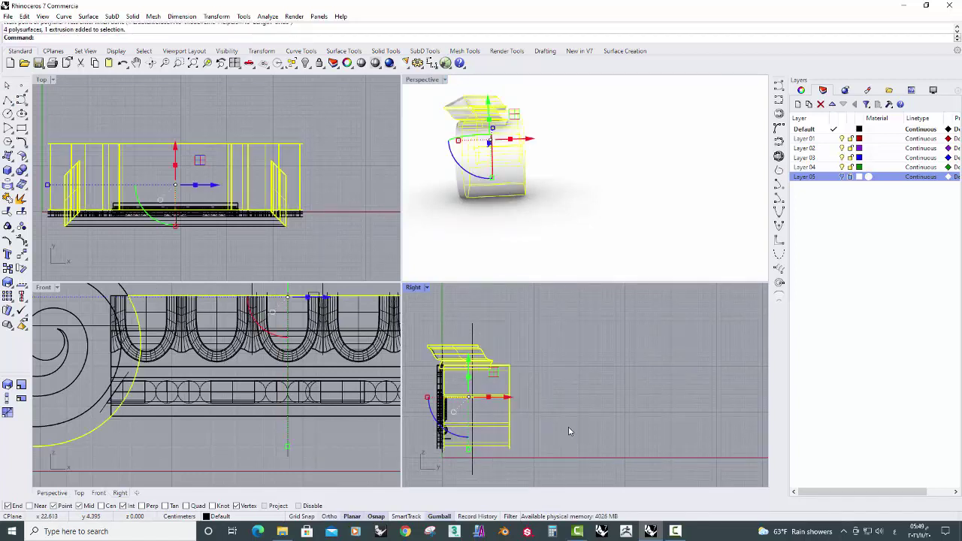
click(22, 212)
click(474, 332)
key(Return)
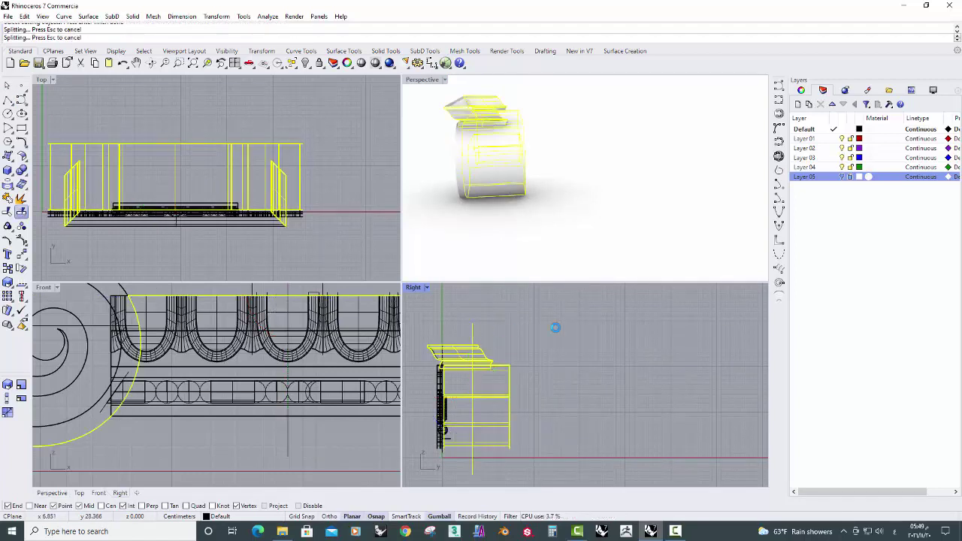
drag(511, 328, 478, 449)
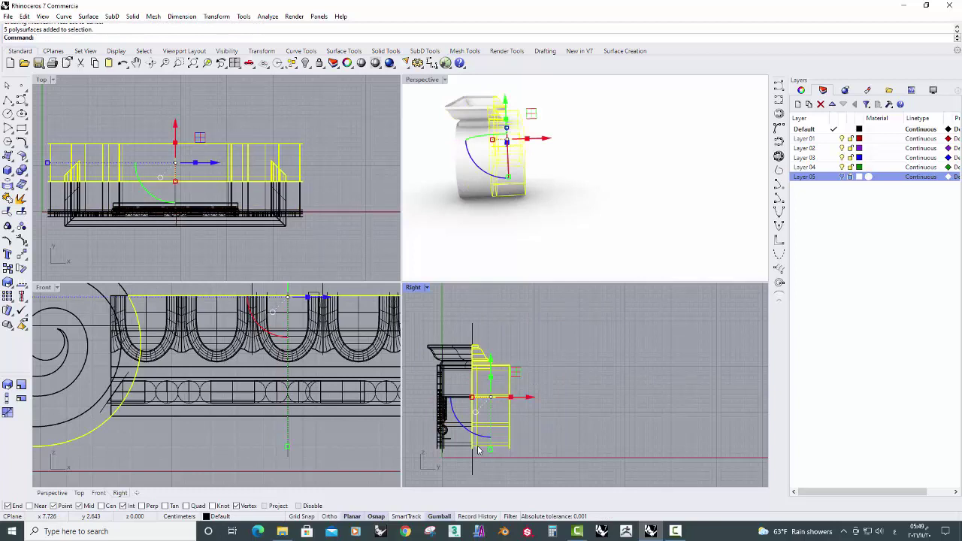
key(Delete)
right_drag(466, 187, 510, 194)
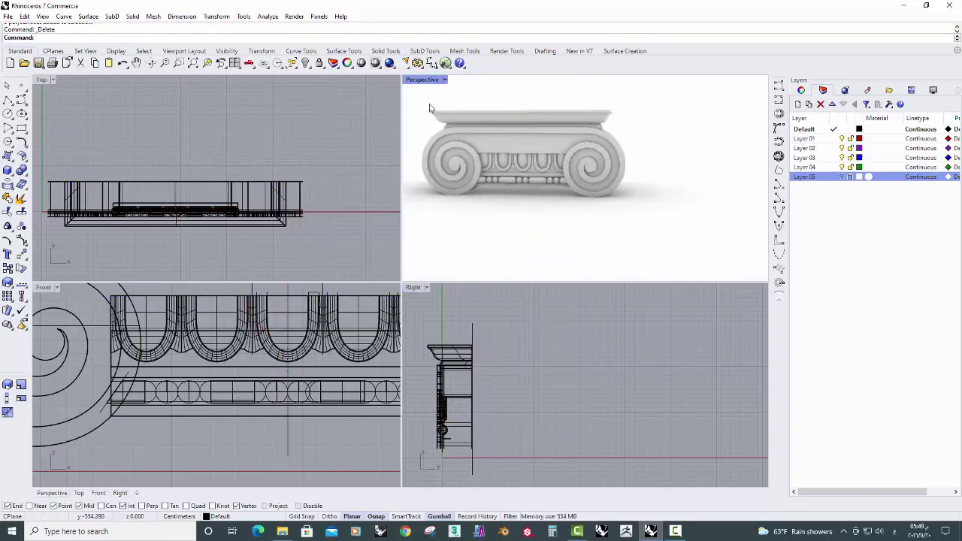
Zoom all views to extents and set the rendering backdrop to solid black.
right_click(192, 65)
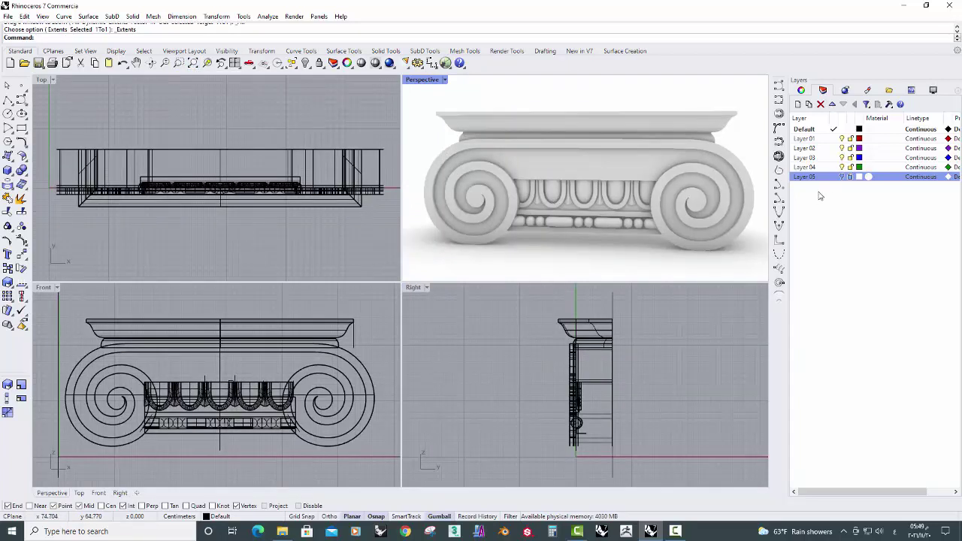
click(845, 91)
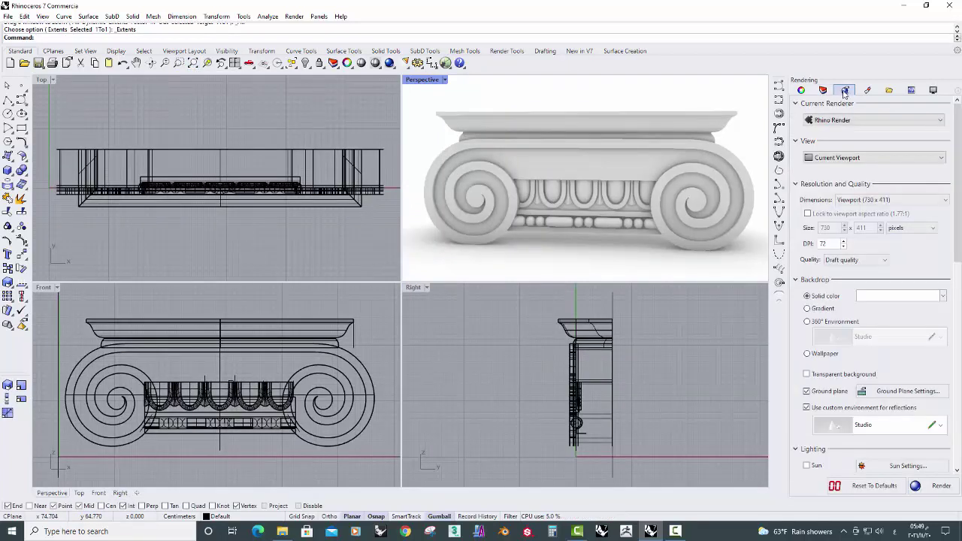
click(893, 296)
click(869, 409)
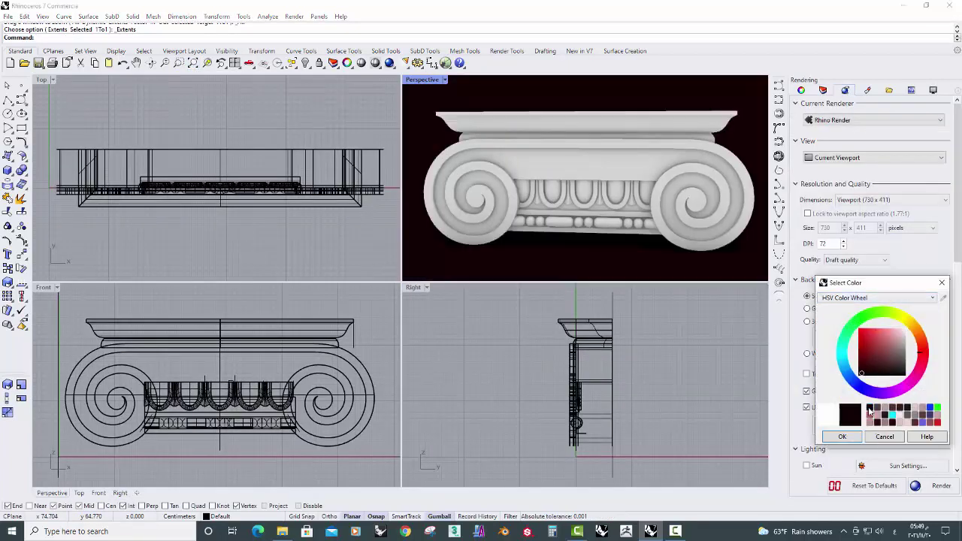
click(840, 436)
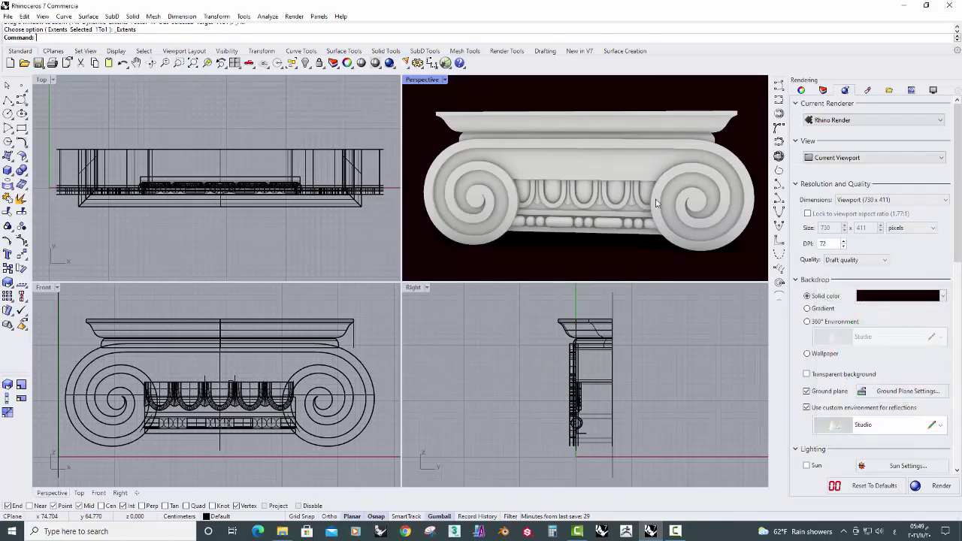
Orbit toward a frontal view and window-select the egg-and-dart band.
mouse_move(526, 188)
right_down()
mouse_move(597, 189)
mouse_move(644, 215)
mouse_move(573, 215)
mouse_move(627, 225)
mouse_move(558, 236)
mouse_move(646, 222)
right_up()
scroll(628, 226, up, 2)
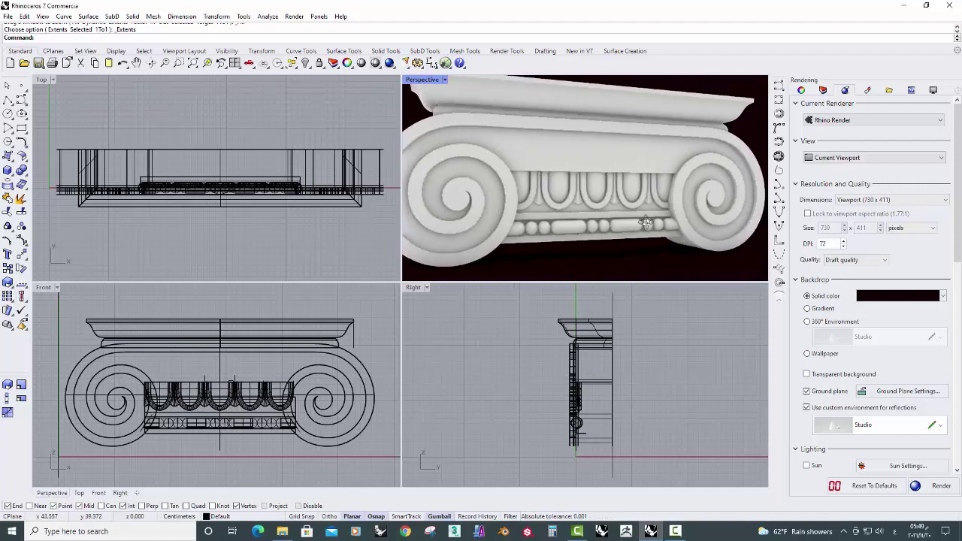
scroll(646, 222, up, 2)
mouse_move(625, 260)
right_down()
mouse_move(545, 266)
mouse_move(531, 258)
right_up()
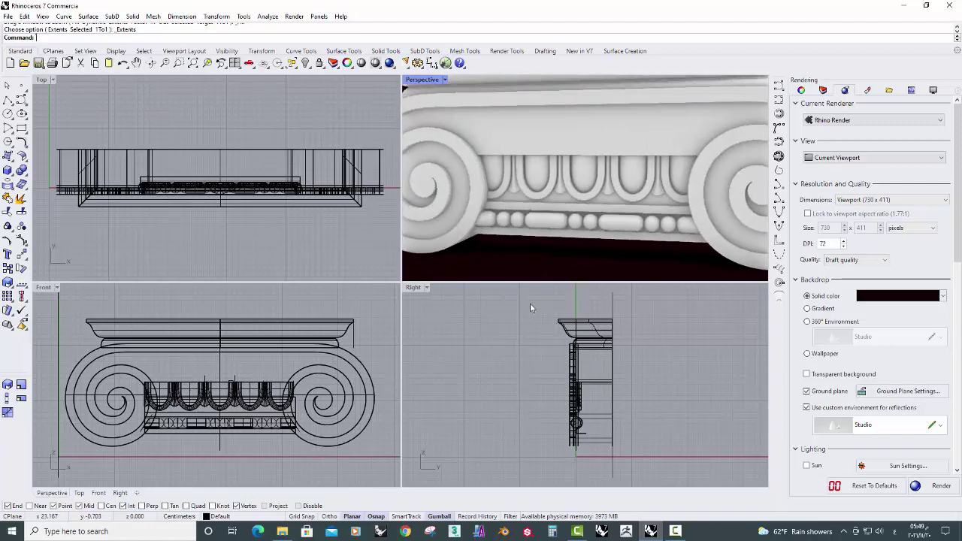
drag(650, 273, 514, 194)
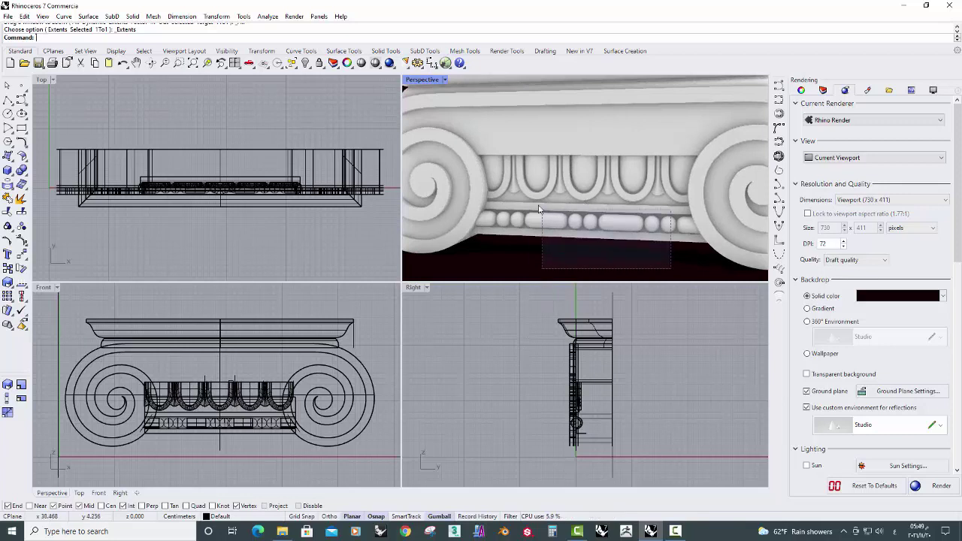
ctrl+click(301, 150)
scroll(656, 348, up, 3)
right_drag(621, 386, 601, 389)
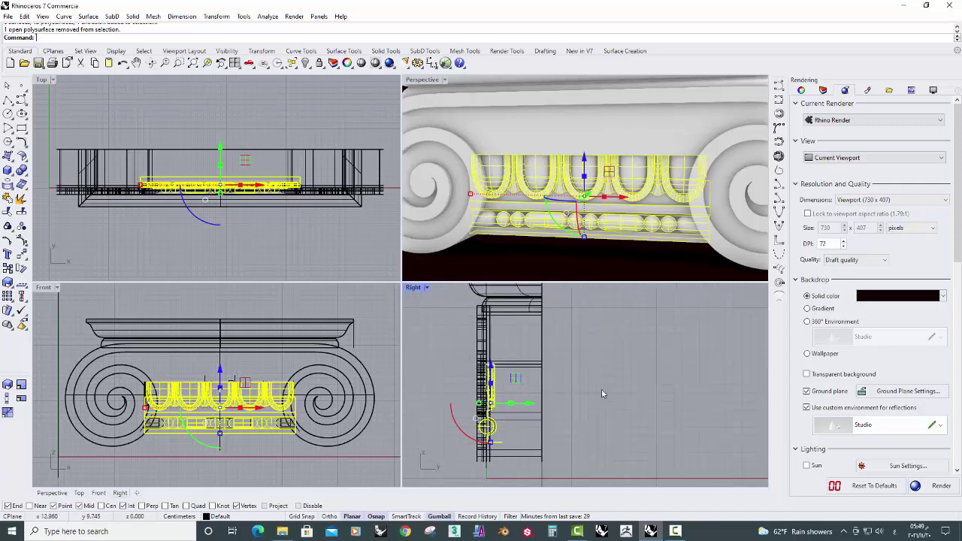
click(308, 64)
click(494, 366)
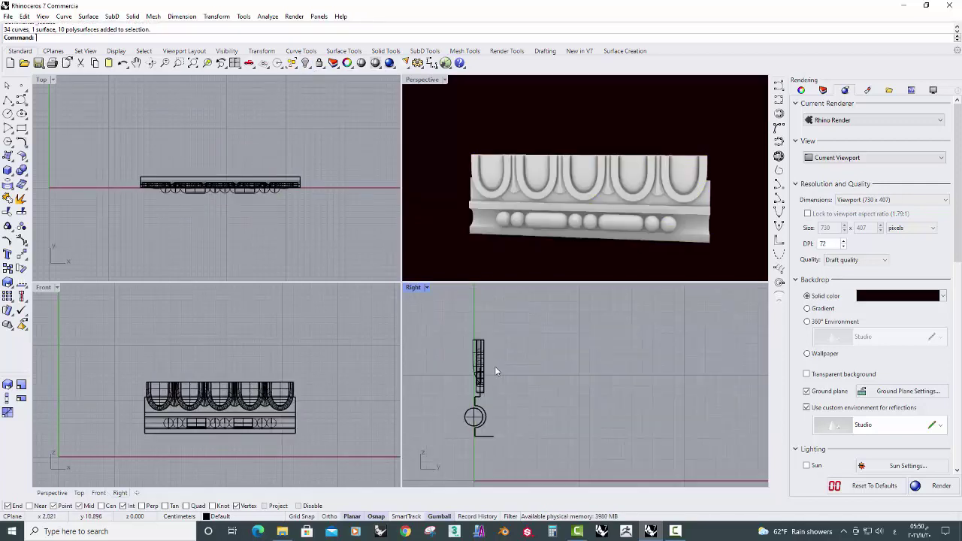
scroll(502, 373, up, 2)
scroll(523, 379, up, 2)
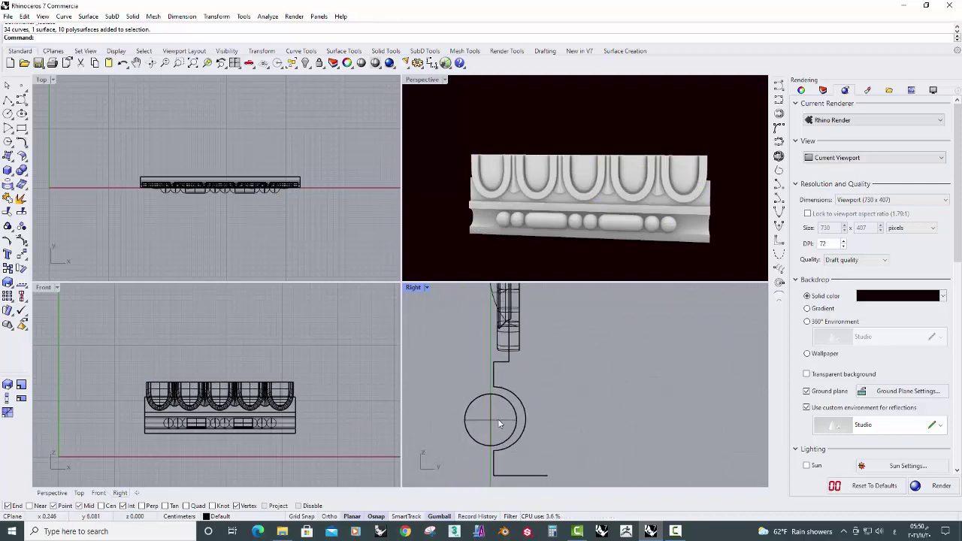
right_drag(523, 378, 517, 406)
scroll(517, 406, up, 1)
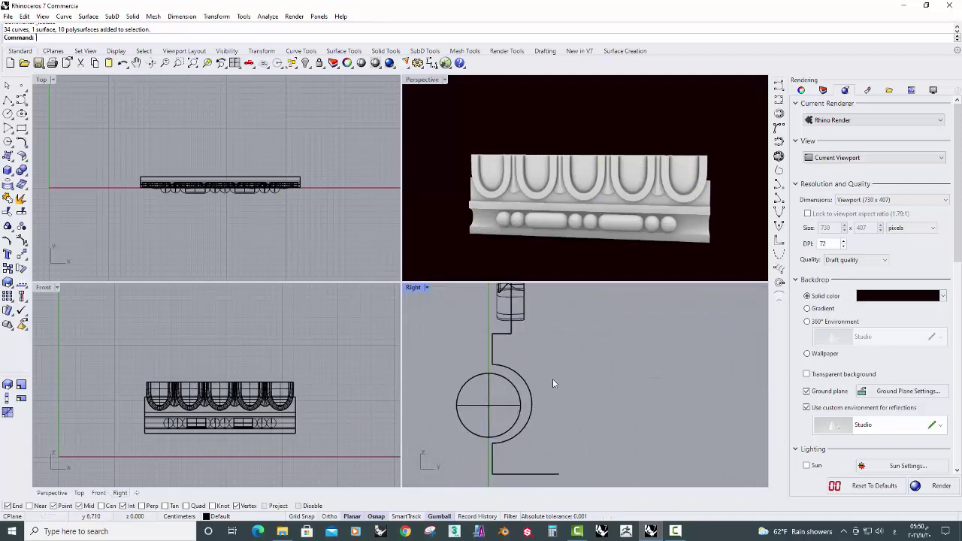
scroll(552, 379, down, 2)
scroll(547, 368, down, 1)
scroll(545, 362, down, 2)
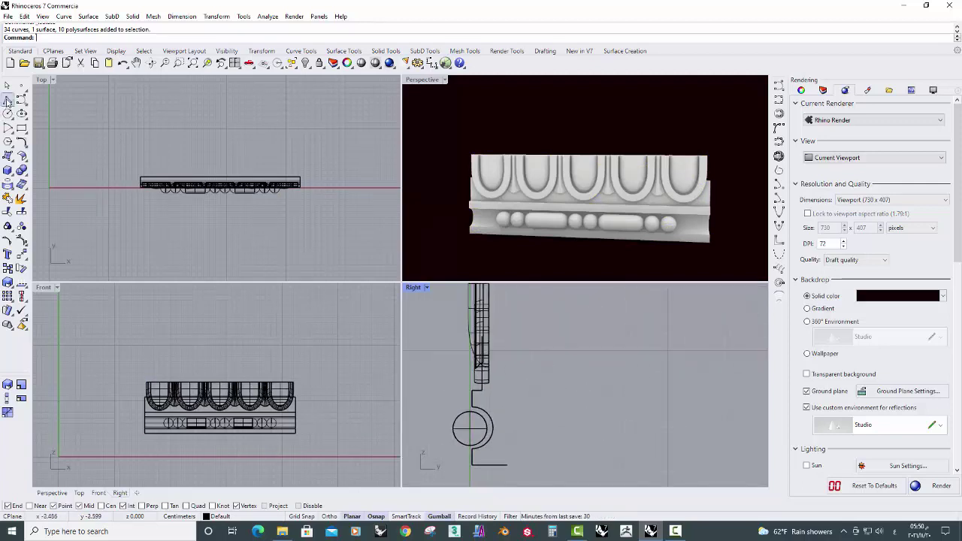
Draw a three-point interpolated curve in the Right view beside the molding profile.
click(779, 108)
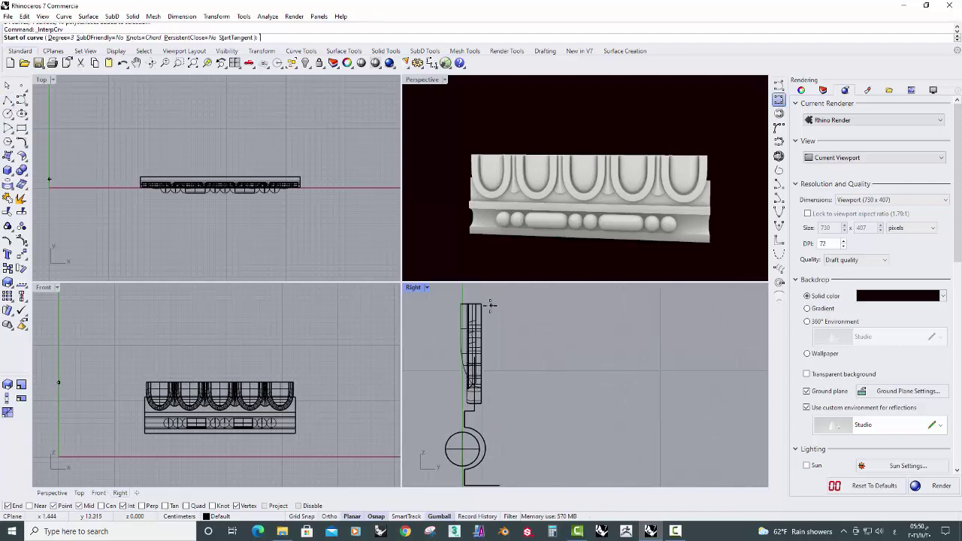
click(488, 323)
right_drag(489, 330, 472, 371)
click(514, 428)
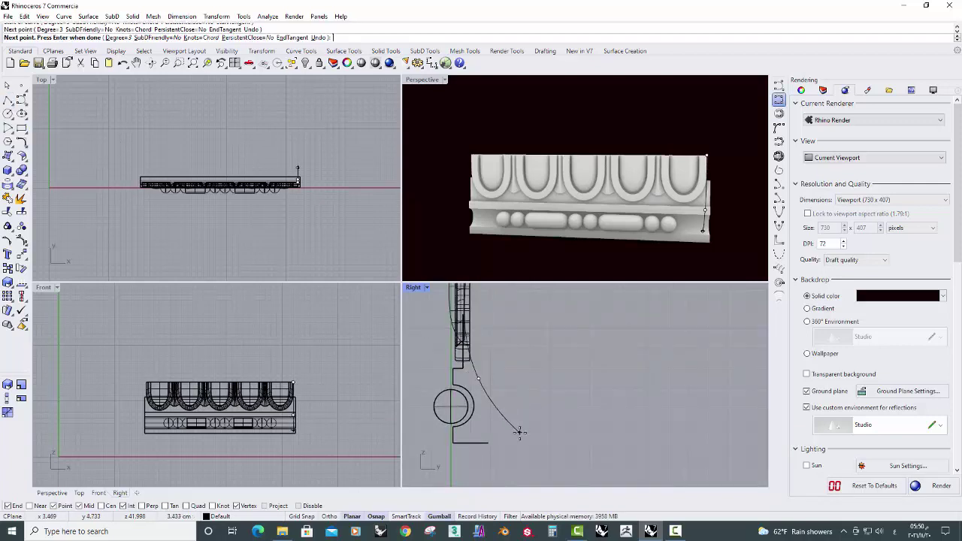
right_click(514, 427)
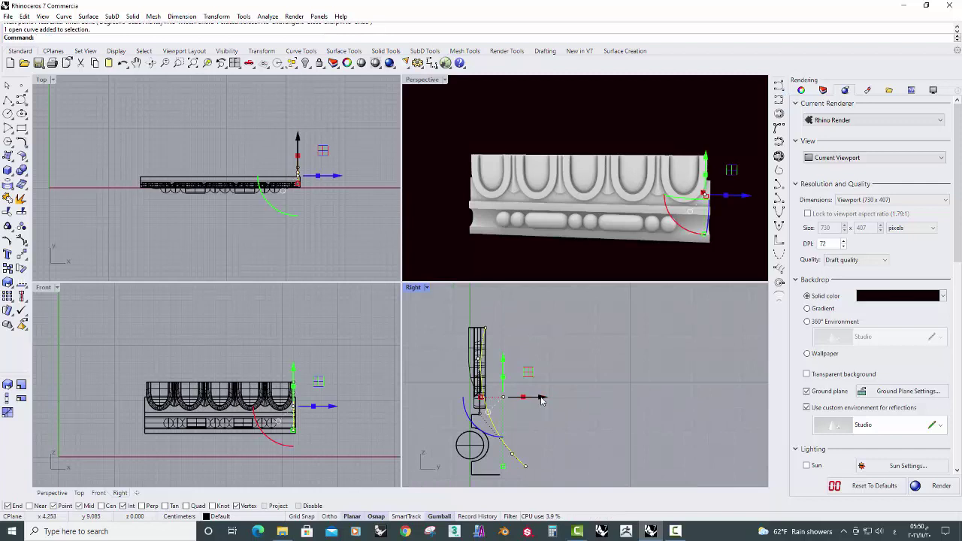
drag(541, 400, 611, 401)
Align the curve's upper three points vertically with SetPt using Set Y.
drag(511, 305, 580, 422)
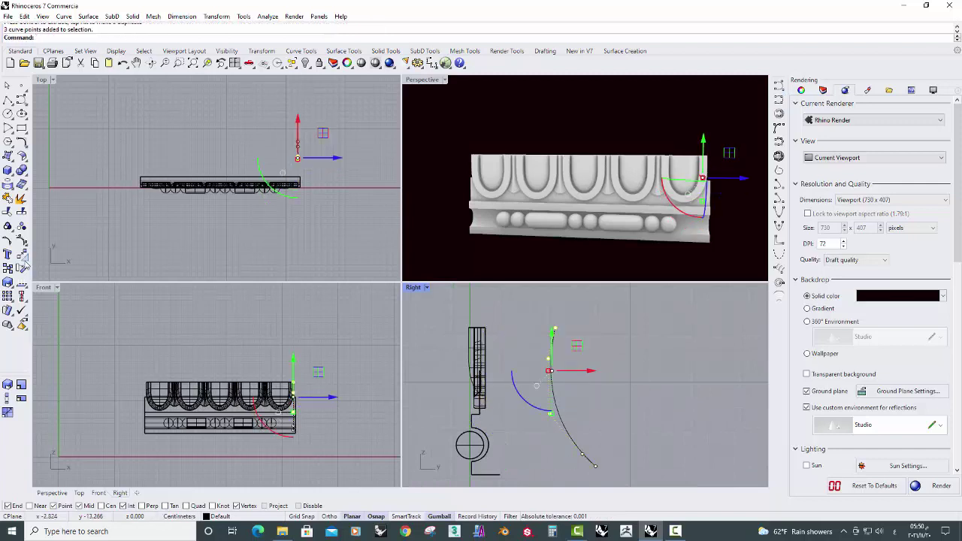
click(24, 265)
click(80, 291)
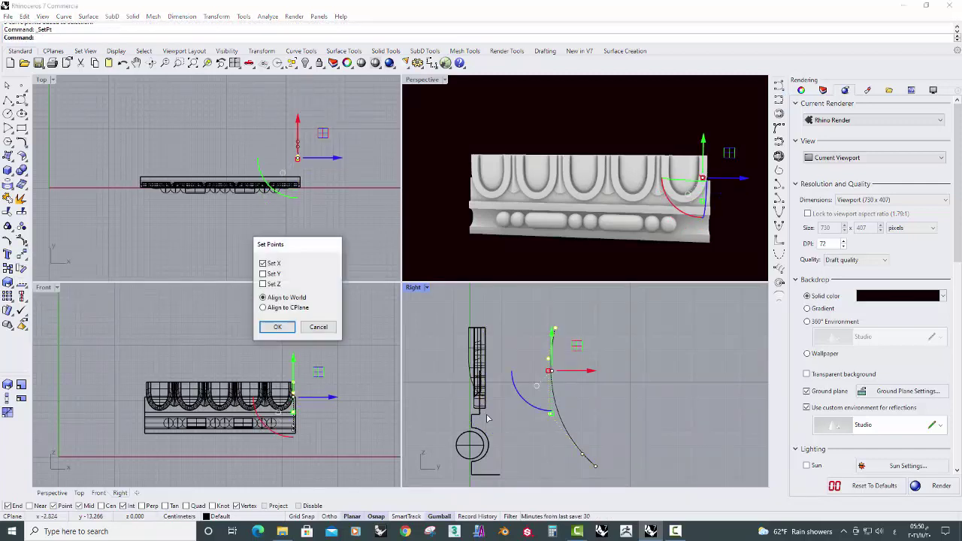
click(278, 328)
click(556, 331)
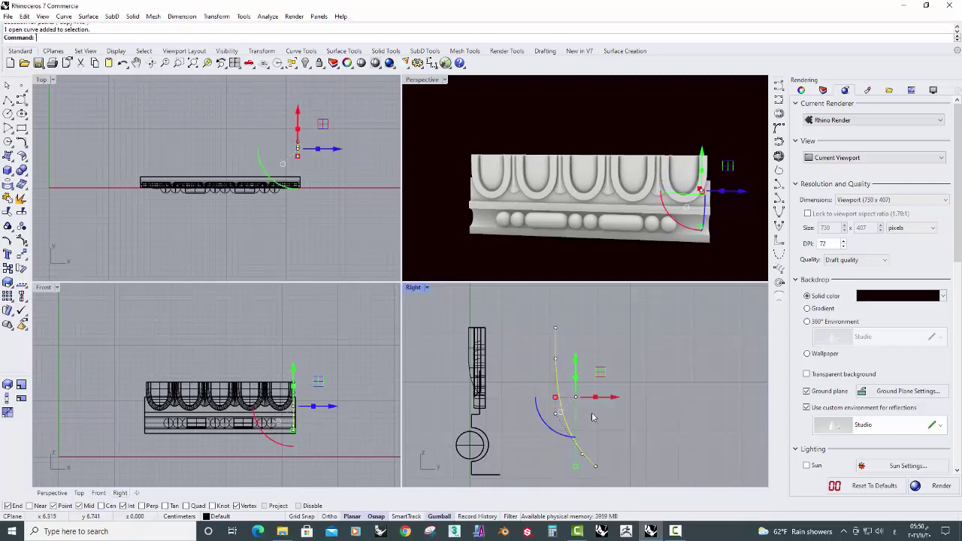
Reposition the curve with the gumball so it sits right beside the profile.
mouse_move(609, 399)
mouse_down()
mouse_move(531, 406)
mouse_move(509, 445)
mouse_up()
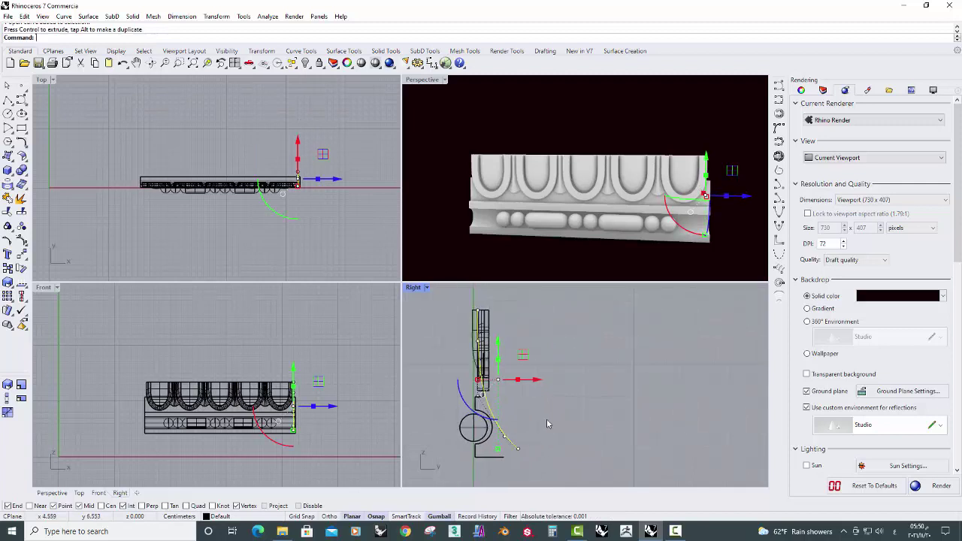
scroll(547, 418, up, 1)
right_drag(546, 417, 556, 425)
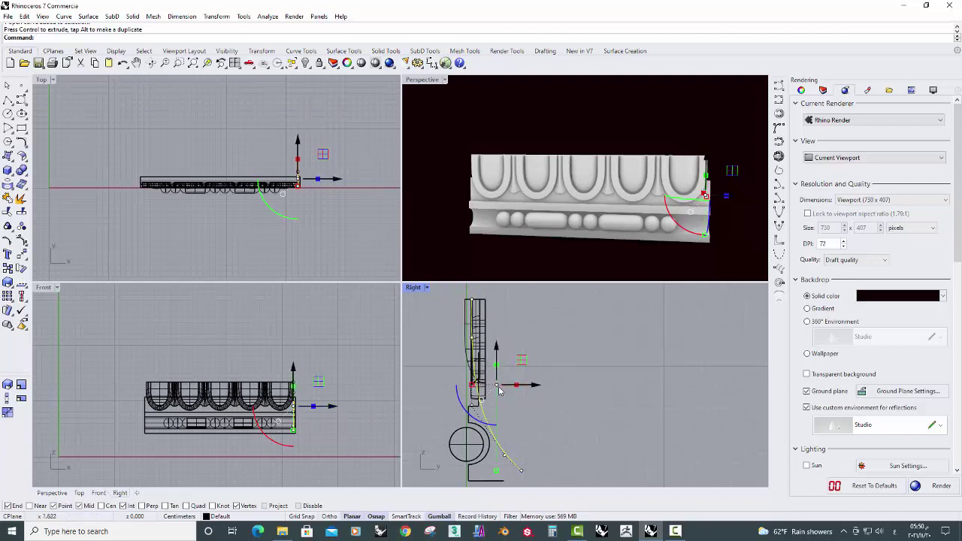
drag(496, 367, 498, 386)
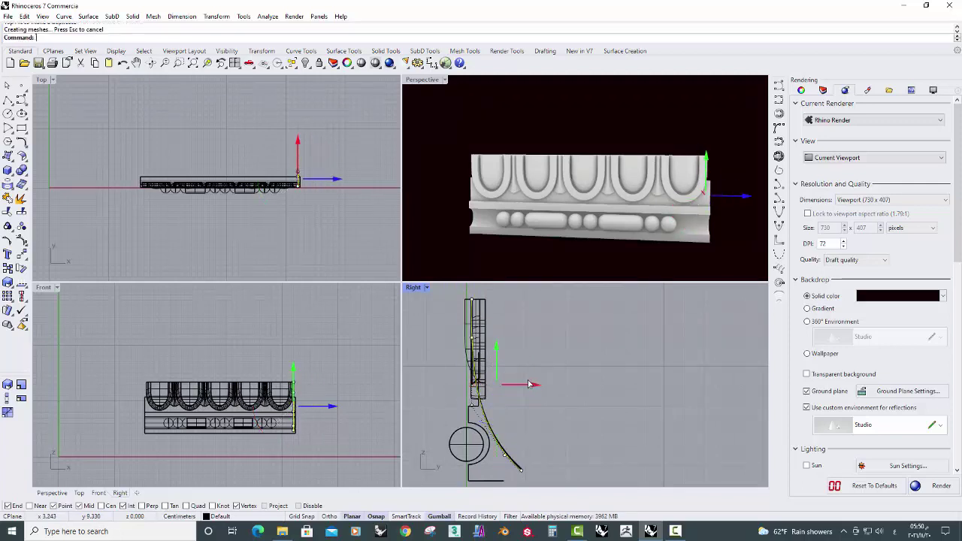
drag(535, 451, 518, 478)
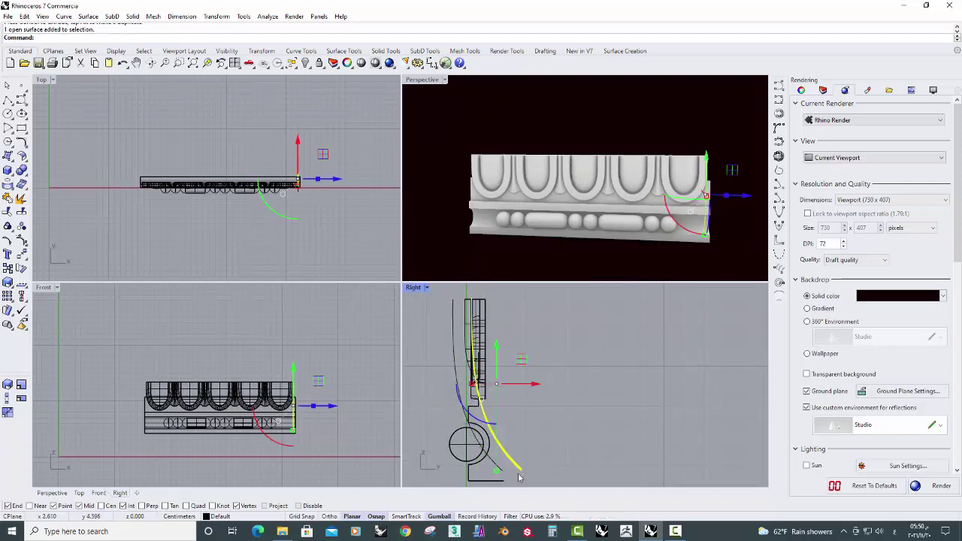
key(Escape)
click(472, 396)
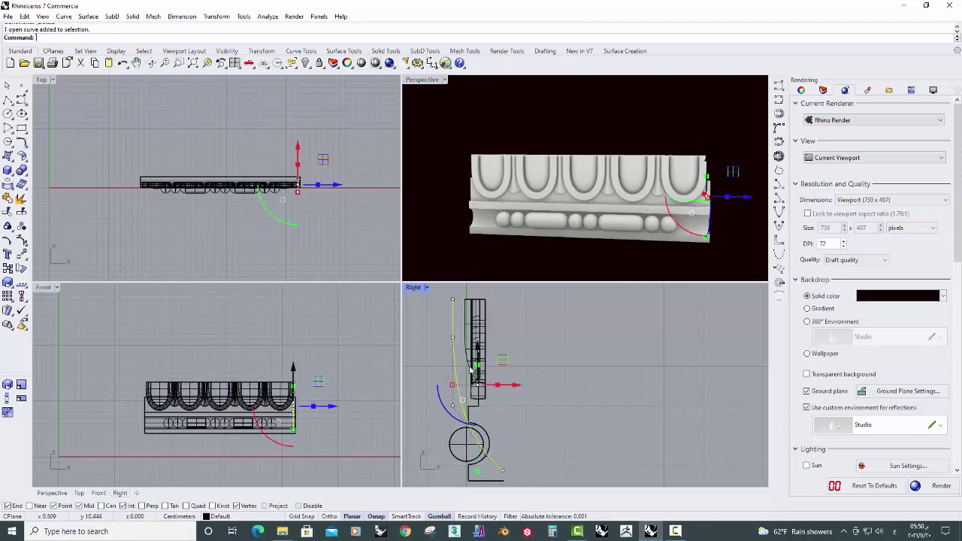
drag(482, 478, 482, 362)
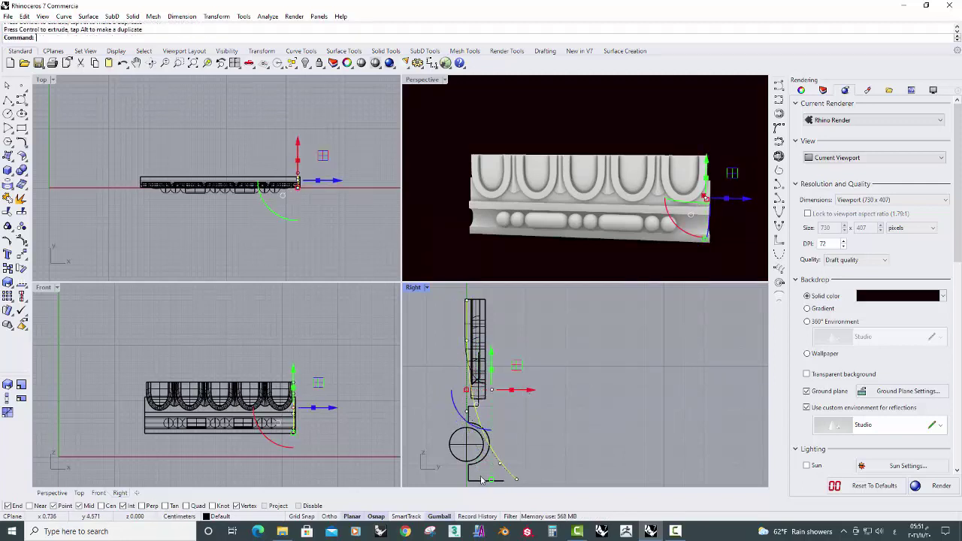
mouse_move(483, 361)
mouse_down()
mouse_move(490, 481)
mouse_move(539, 391)
mouse_up()
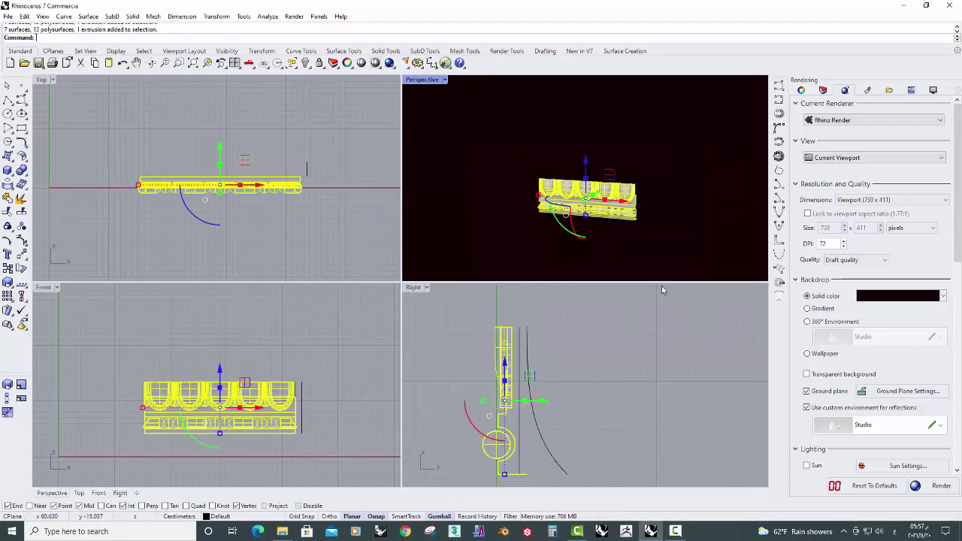
Flow the egg-and-dart molding from the straight base line onto the new curve.
click(214, 16)
click(240, 199)
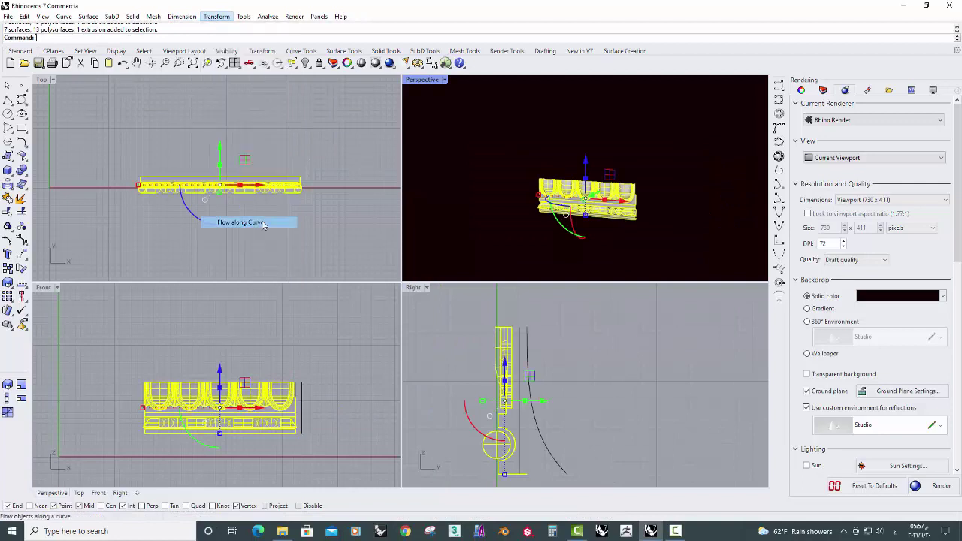
click(521, 334)
click(528, 353)
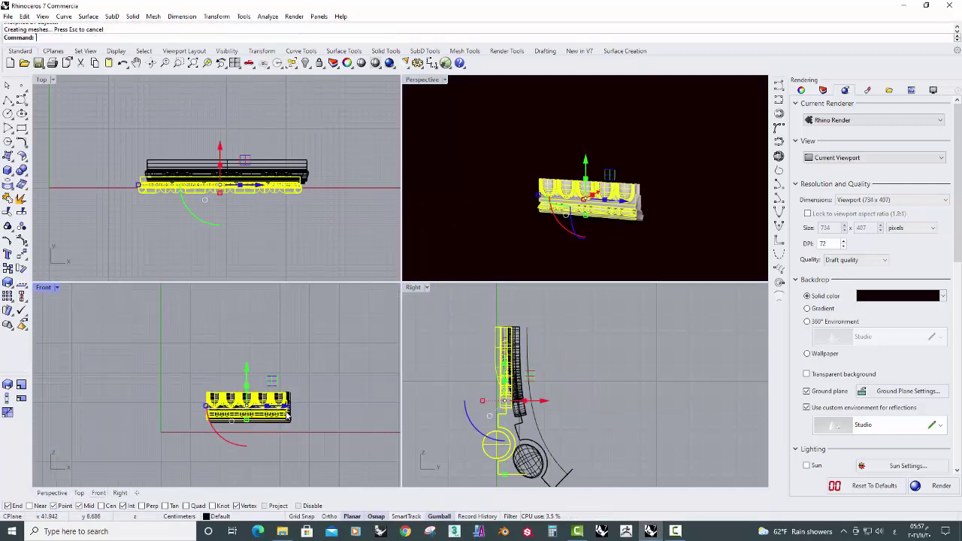
Move the straight original onto Layer 01 and hide that layer.
drag(269, 408, 302, 430)
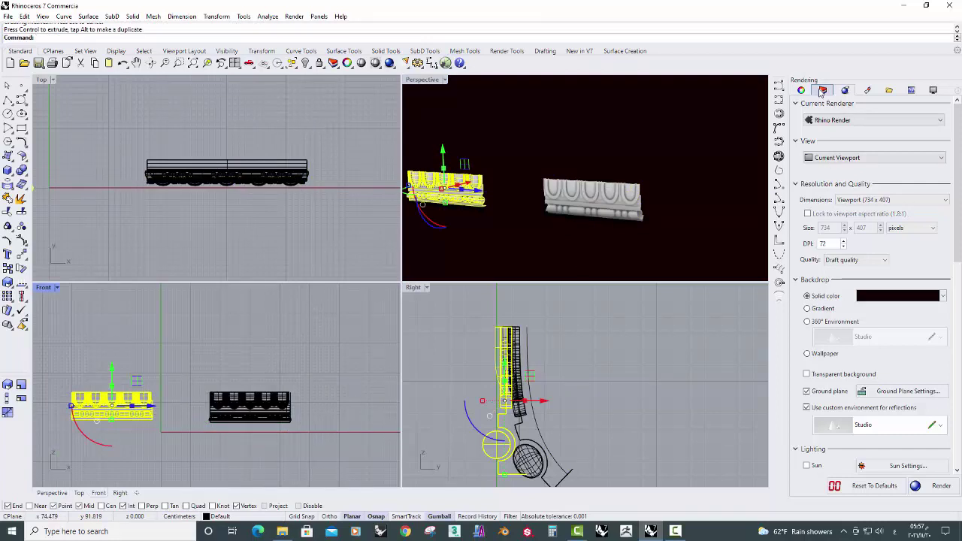
click(821, 91)
right_click(811, 140)
click(857, 314)
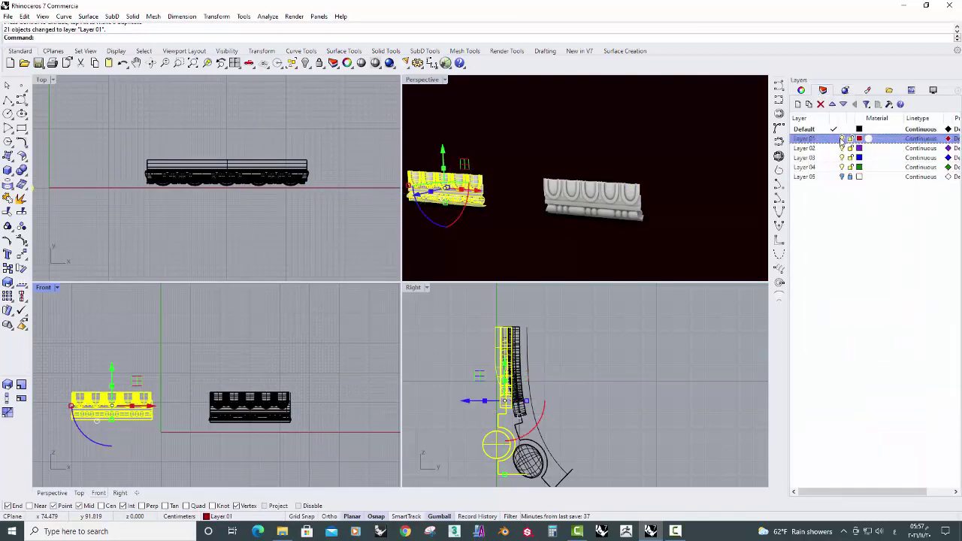
click(842, 141)
Drag the bent piece's bottom corner vertices downward with the gumball.
scroll(579, 422, up, 3)
right_drag(578, 423, 553, 355)
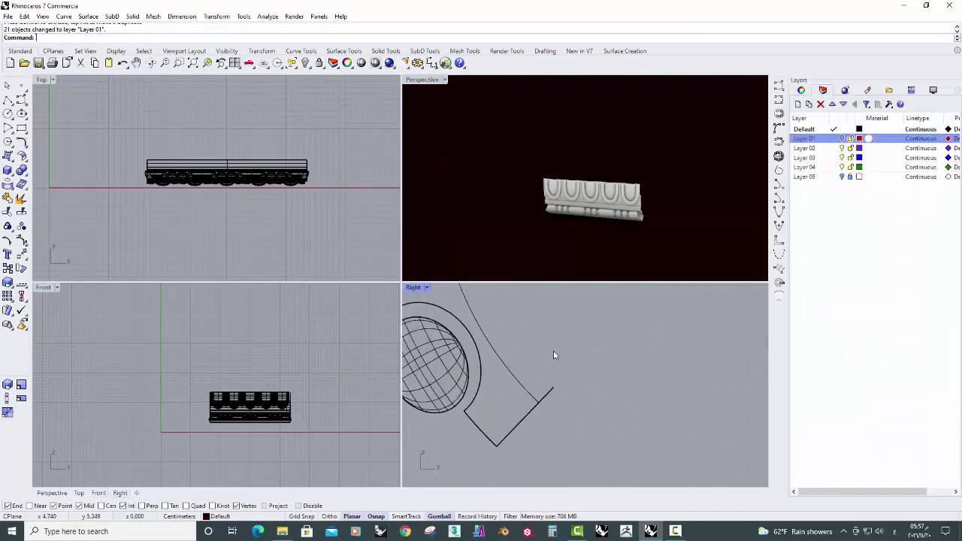
ctrl+shift+drag(569, 379, 553, 400)
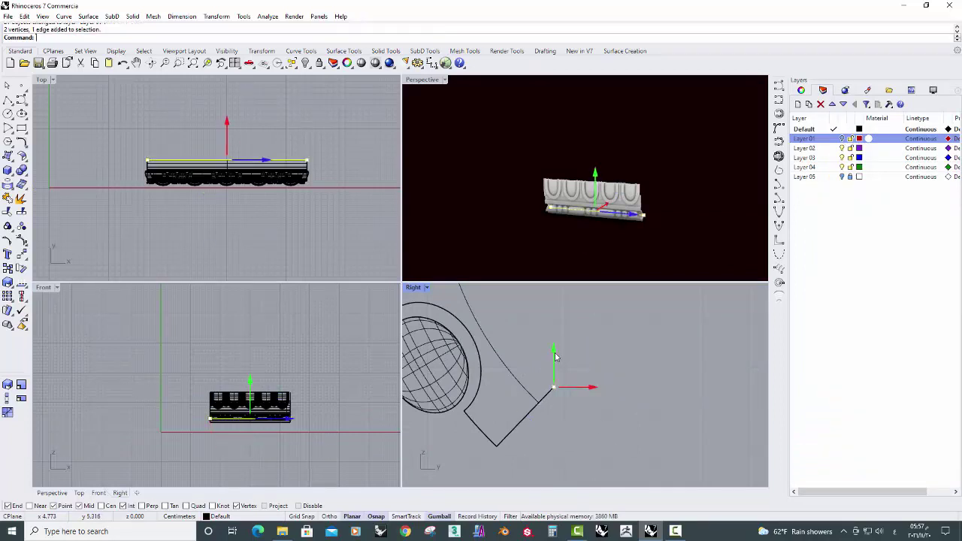
drag(553, 357, 553, 445)
key(Escape)
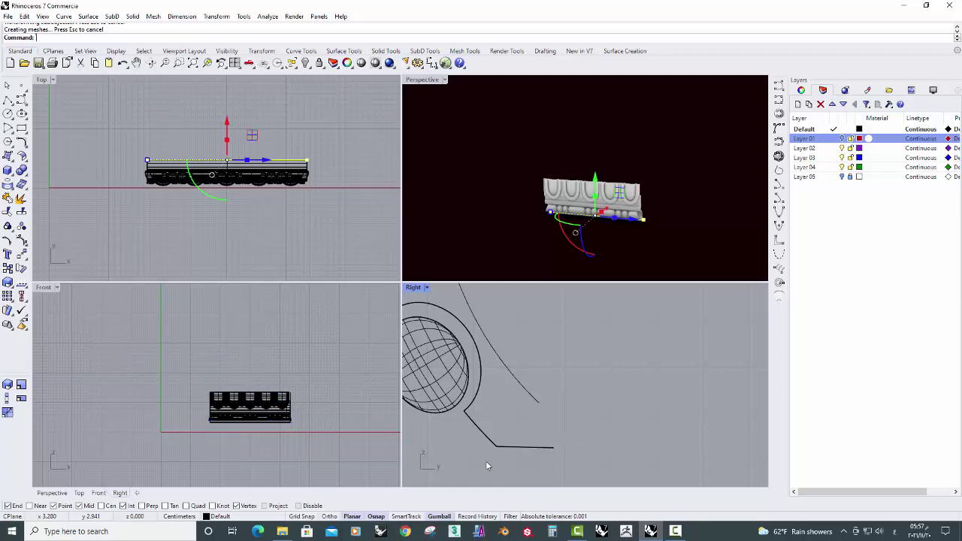
mouse_move(485, 458)
mouse_down()
mouse_move(505, 444)
mouse_move(498, 452)
mouse_up()
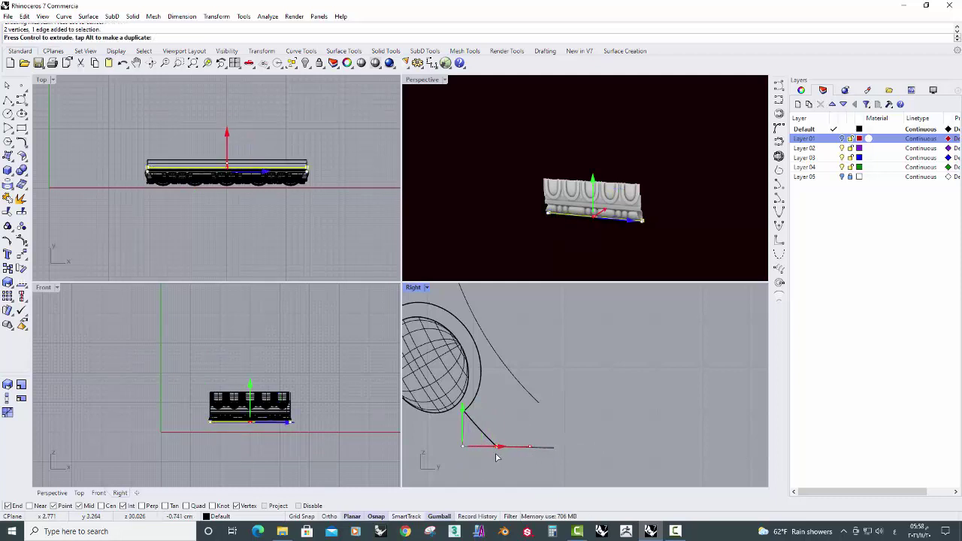
scroll(530, 460, down, 3)
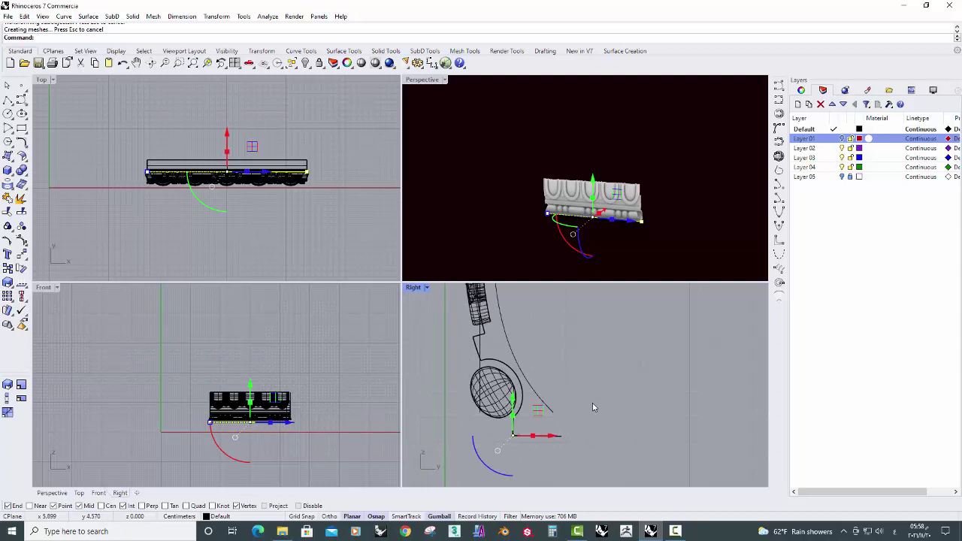
click(635, 250)
scroll(636, 250, up, 3)
right_drag(640, 243, 514, 171)
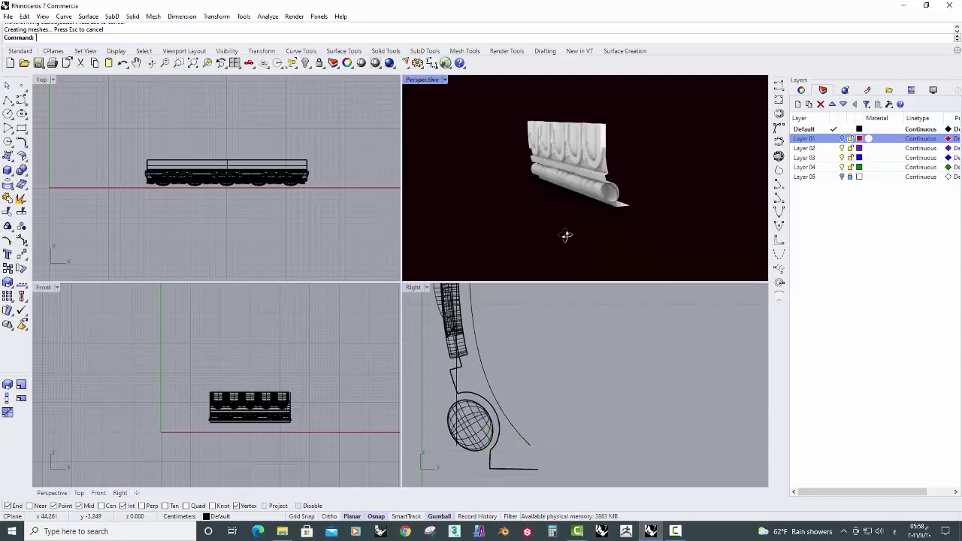
Show the hidden capital parts and slide the middle moldings slightly left.
right_click(306, 64)
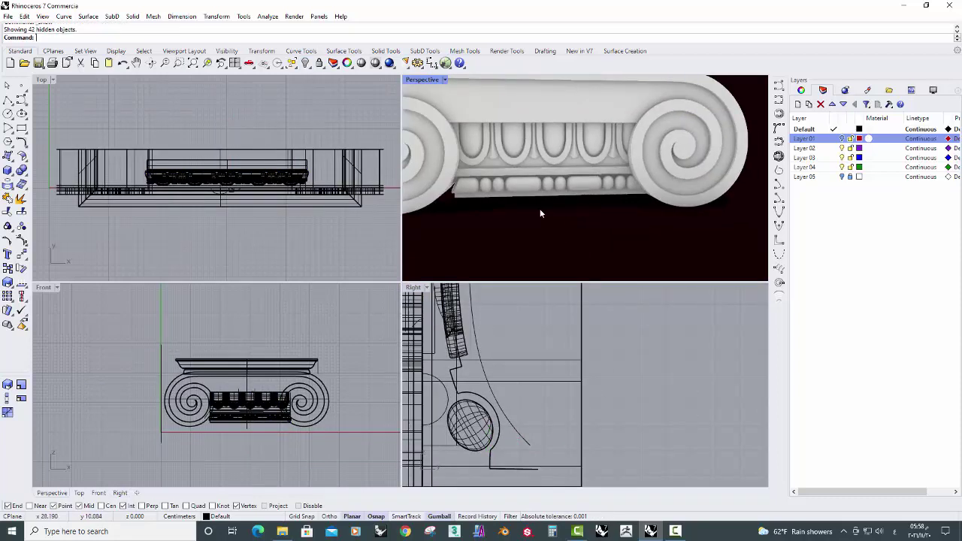
right_drag(540, 214, 452, 242)
drag(452, 241, 634, 134)
scroll(232, 409, up, 5)
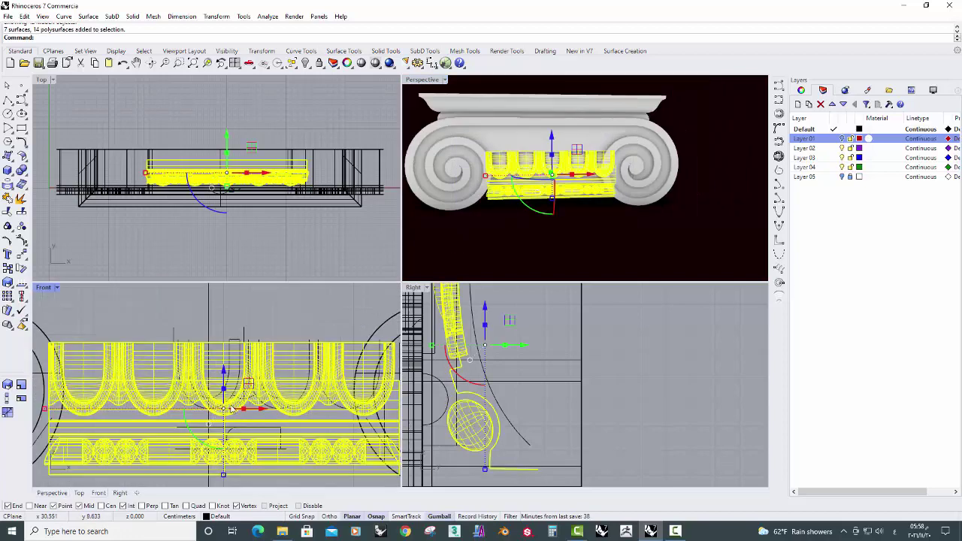
scroll(232, 408, up, 2)
drag(244, 412, 226, 409)
click(538, 235)
Widen the bead band symmetrically with the gumball scale handle, then deselect it.
scroll(514, 202, up, 5)
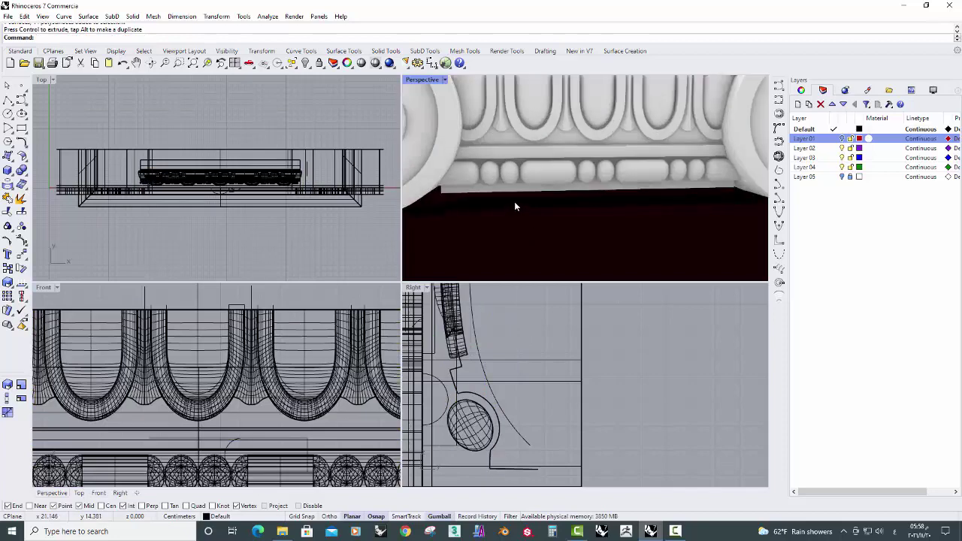
scroll(514, 206, down, 1)
click(510, 200)
scroll(128, 455, down, 2)
scroll(128, 454, down, 2)
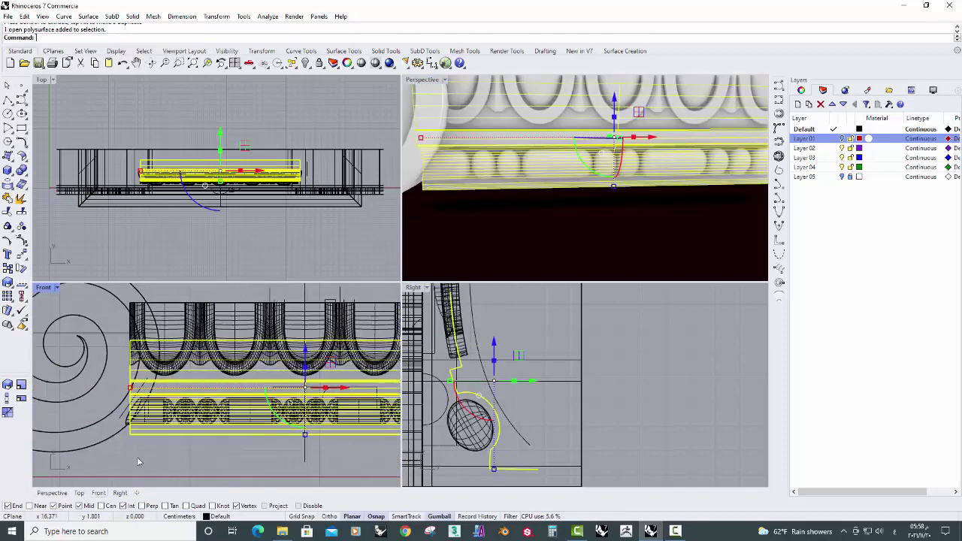
scroll(133, 437, down, 2)
drag(132, 407, 122, 407)
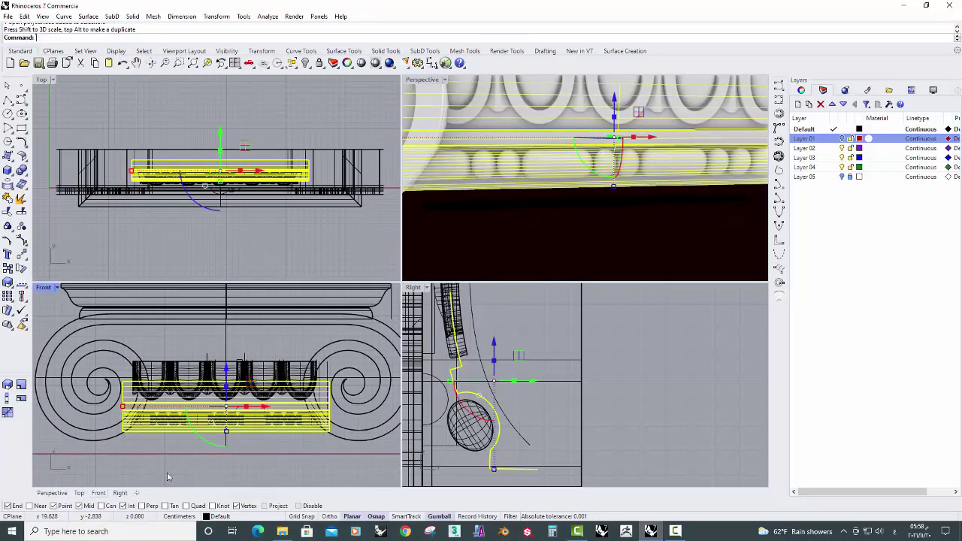
click(167, 475)
Orbit to an angled view of the capital and window-select the egg-and-dart pieces.
scroll(577, 232, down, 3)
scroll(571, 245, down, 2)
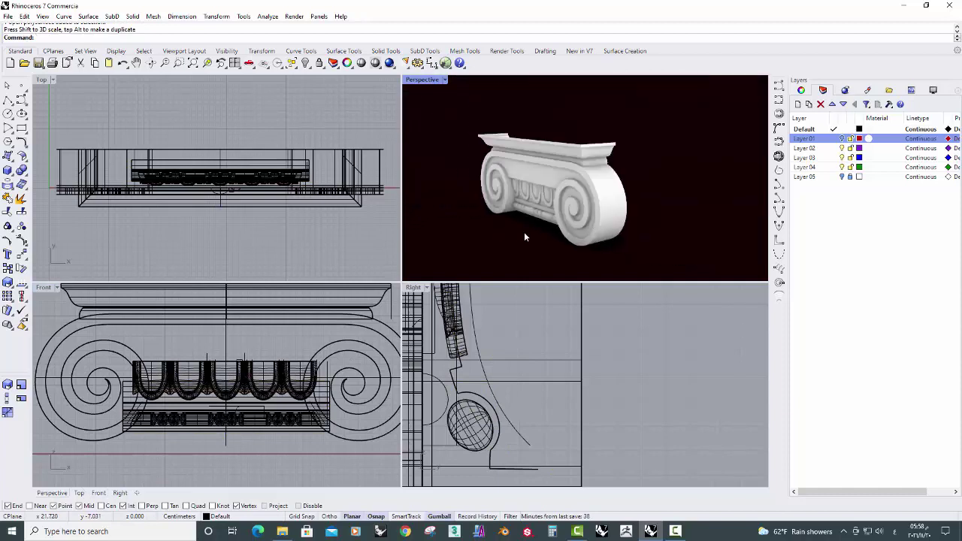
mouse_move(523, 231)
right_down()
mouse_move(489, 230)
mouse_move(647, 232)
mouse_move(578, 219)
right_up()
scroll(579, 219, up, 3)
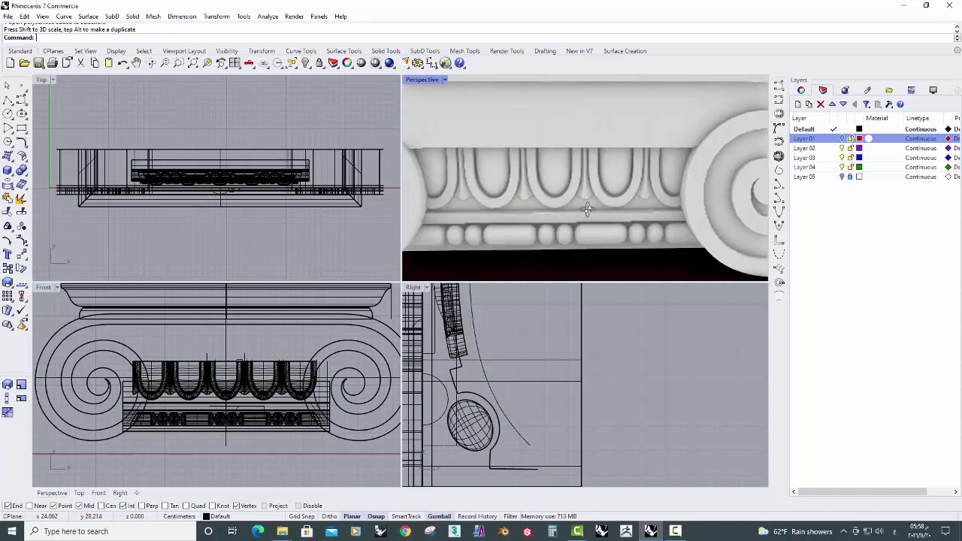
scroll(579, 219, up, 2)
drag(120, 340, 335, 405)
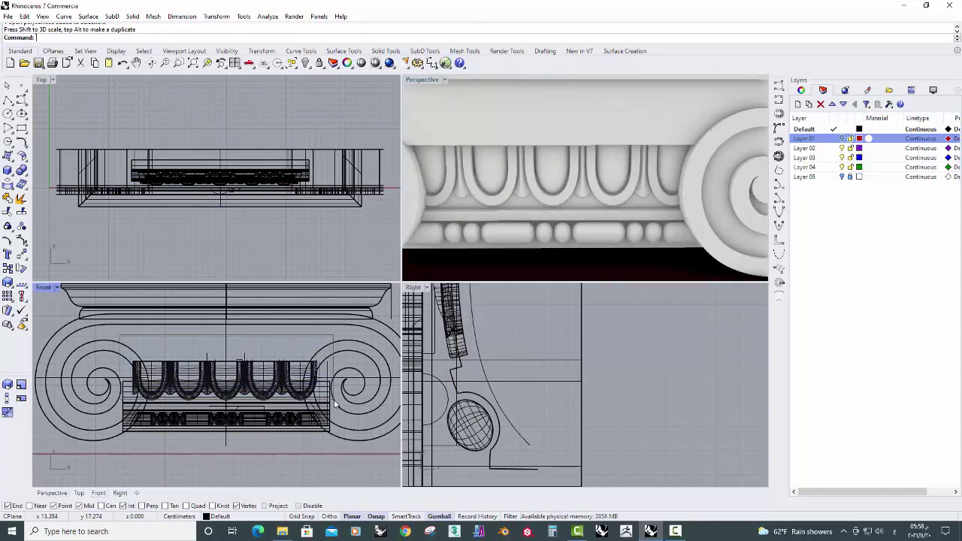
Window-select the whole egg-and-dart band in the Perspective view.
drag(118, 336, 334, 404)
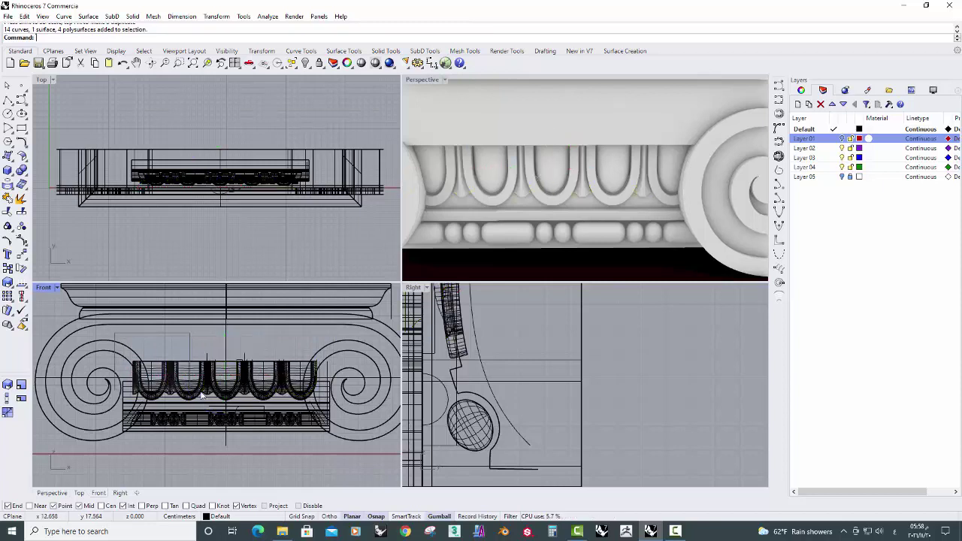
scroll(505, 405, down, 2)
scroll(462, 383, up, 2)
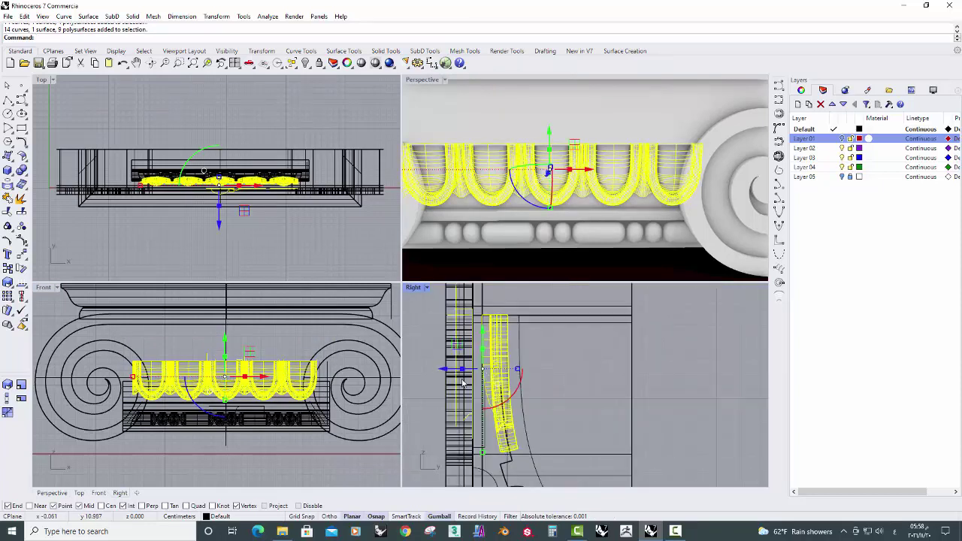
click(595, 276)
scroll(556, 233, down, 5)
scroll(514, 190, down, 2)
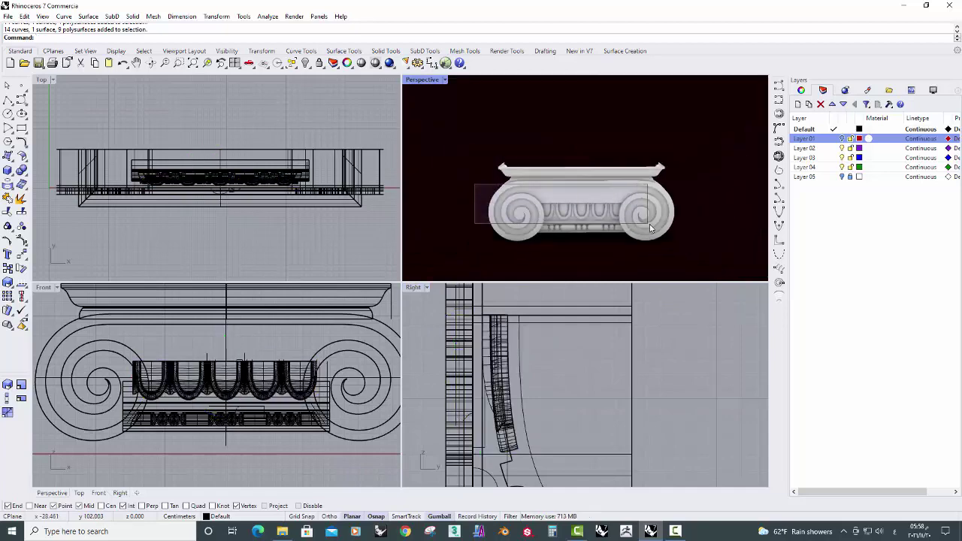
drag(473, 185, 656, 233)
Drag the gumball's green arrow in the Right view to push the band forward.
scroll(293, 412, up, 2)
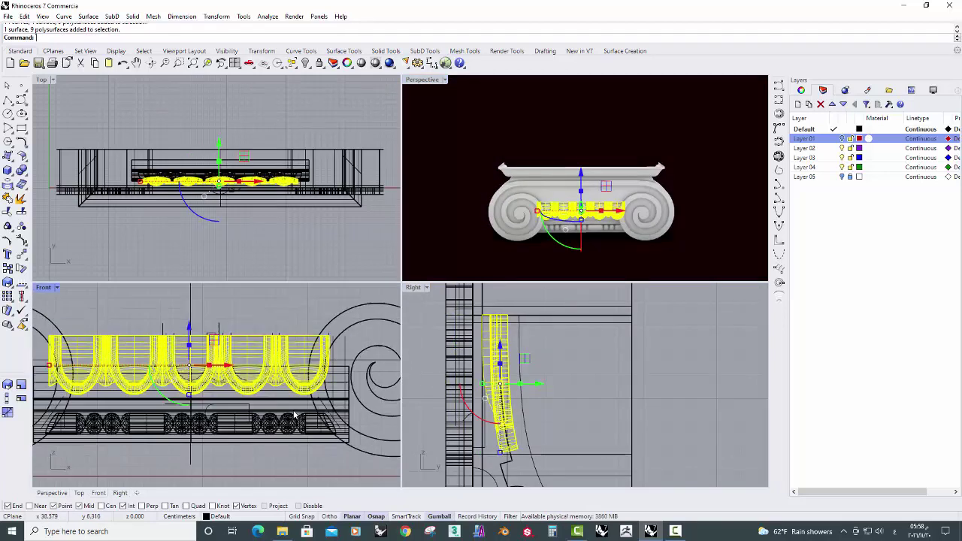
drag(538, 384, 515, 386)
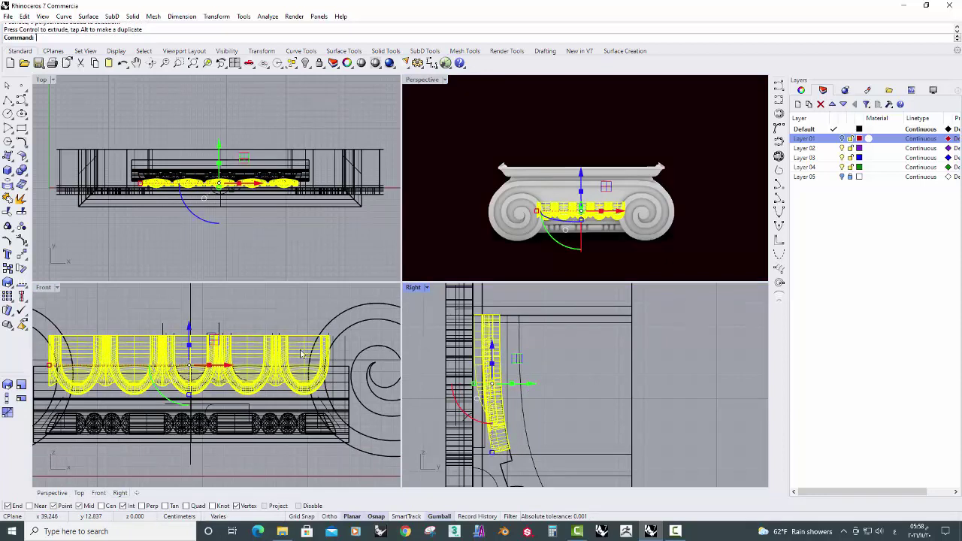
scroll(477, 340, up, 1)
scroll(477, 340, up, 1)
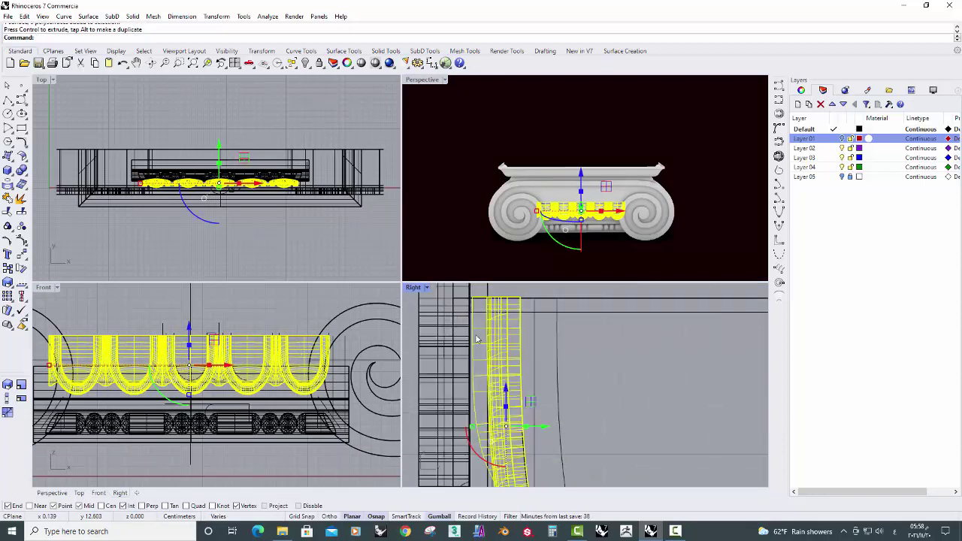
scroll(481, 346, up, 1)
scroll(562, 220, up, 3)
scroll(562, 225, up, 1)
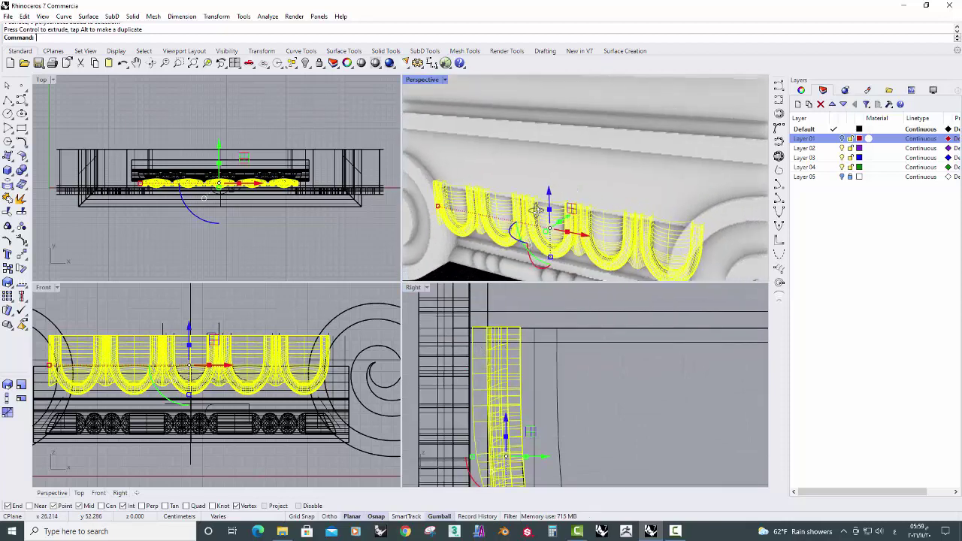
scroll(562, 243, up, 1)
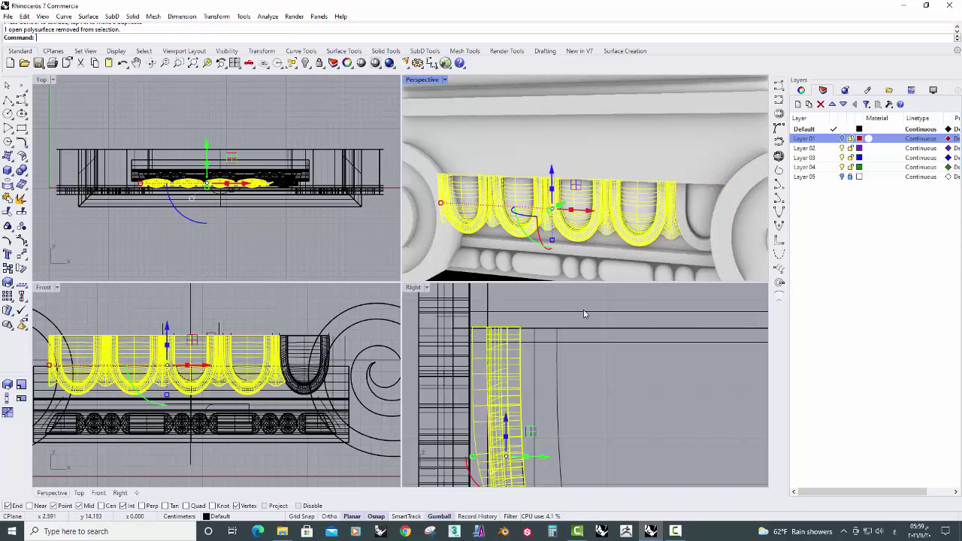
Drop one egg piece from the selection and orbit to view the capital from below.
ctrl+click(598, 180)
scroll(598, 181, down, 5)
mouse_move(599, 180)
right_down()
mouse_move(613, 209)
mouse_move(553, 232)
mouse_move(485, 236)
mouse_move(518, 229)
right_up()
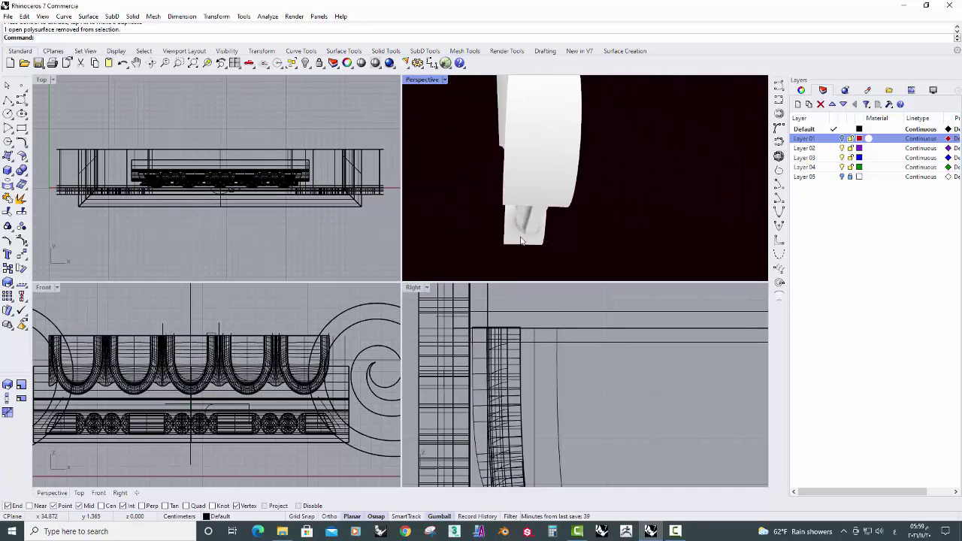
scroll(521, 241, down, 2)
scroll(518, 376, up, 2)
scroll(511, 360, up, 3)
scroll(526, 353, up, 3)
scroll(525, 398, up, 2)
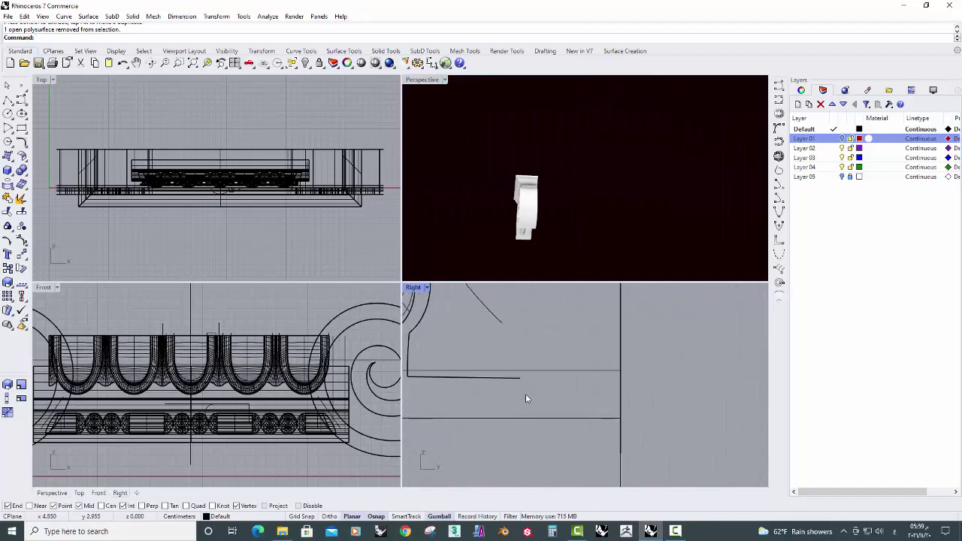
scroll(486, 397, down, 1)
Select the capital's bottom edge, try a gumball extrusion, then cancel it.
mouse_move(546, 403)
mouse_down()
mouse_move(541, 387)
mouse_move(557, 388)
mouse_up()
scroll(483, 391, down, 2)
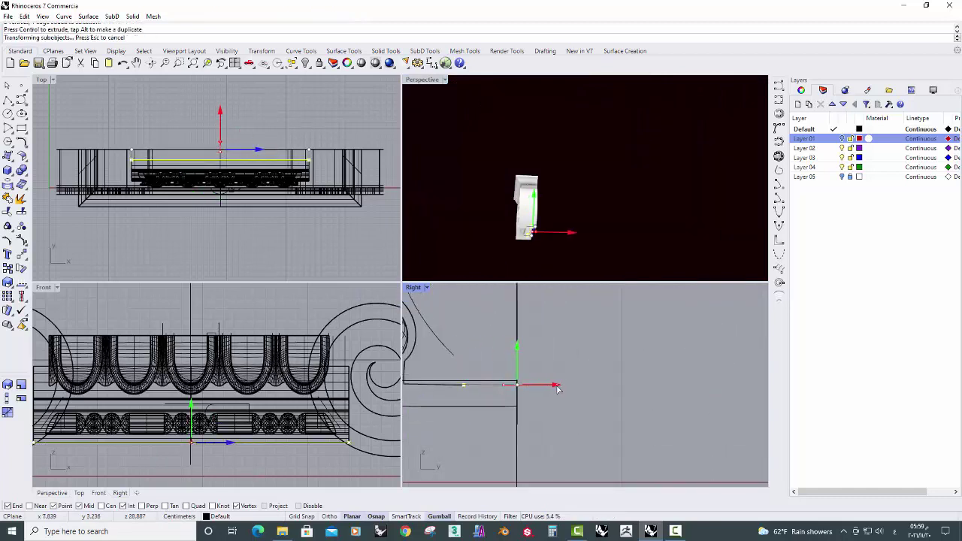
scroll(527, 391, down, 2)
scroll(511, 406, down, 2)
scroll(496, 425, down, 2)
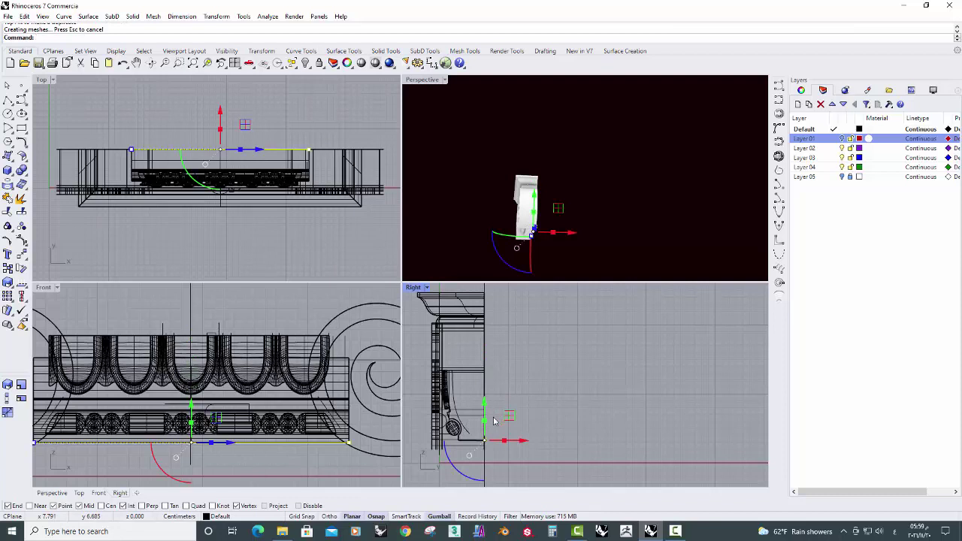
scroll(487, 440, up, 3)
key(Escape)
scroll(519, 241, up, 2)
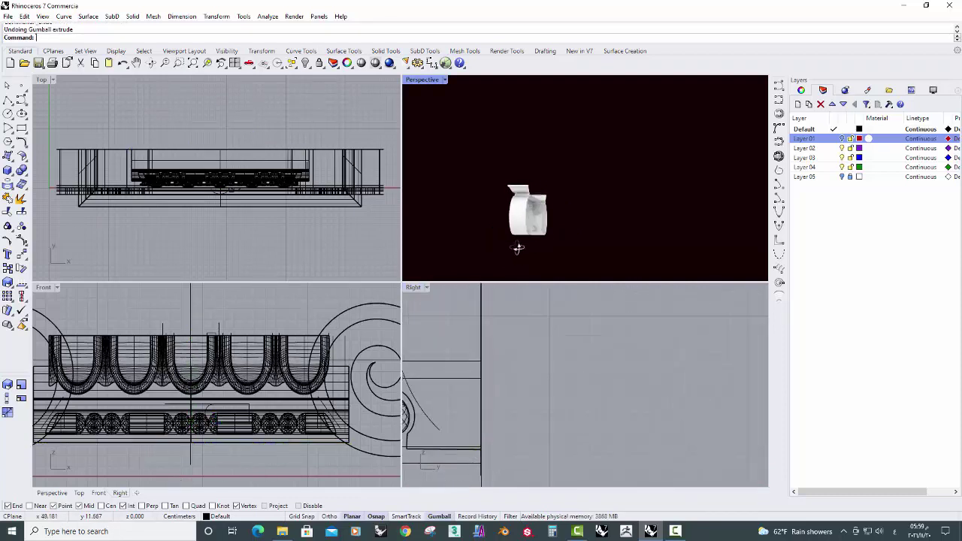
scroll(542, 233, up, 4)
scroll(545, 233, up, 3)
scroll(534, 272, up, 2)
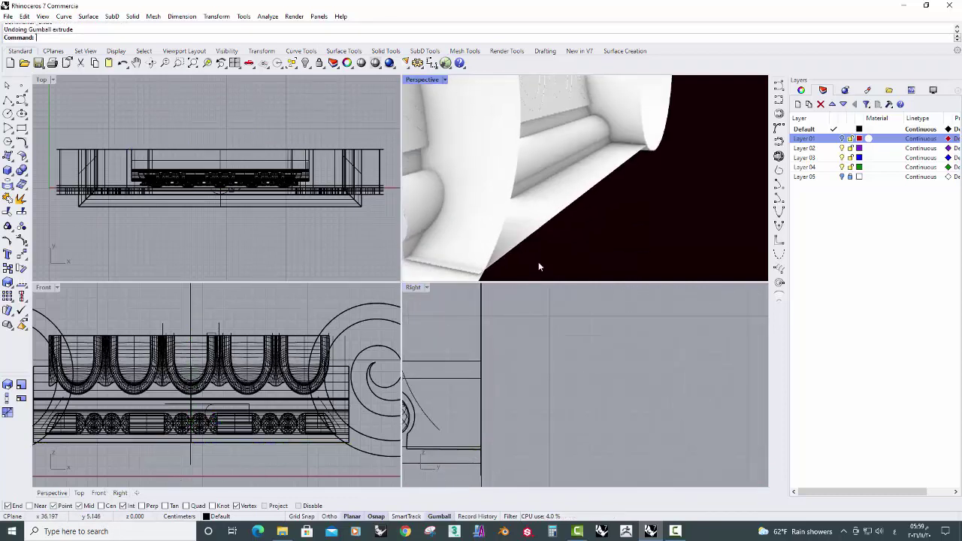
Switch Perspective to Shaded display and raise the capital's bottom edge with the gumball.
click(423, 83)
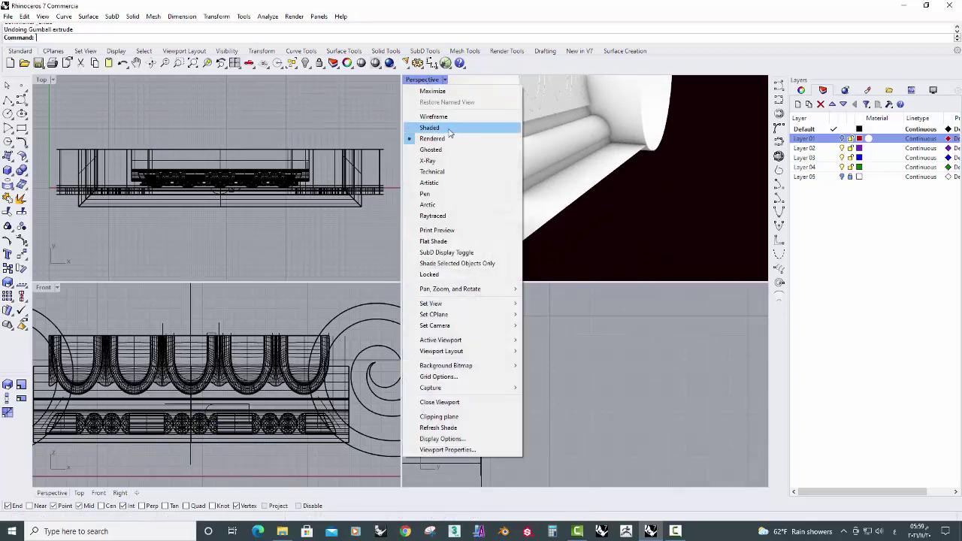
click(451, 128)
ctrl+shift+click(550, 218)
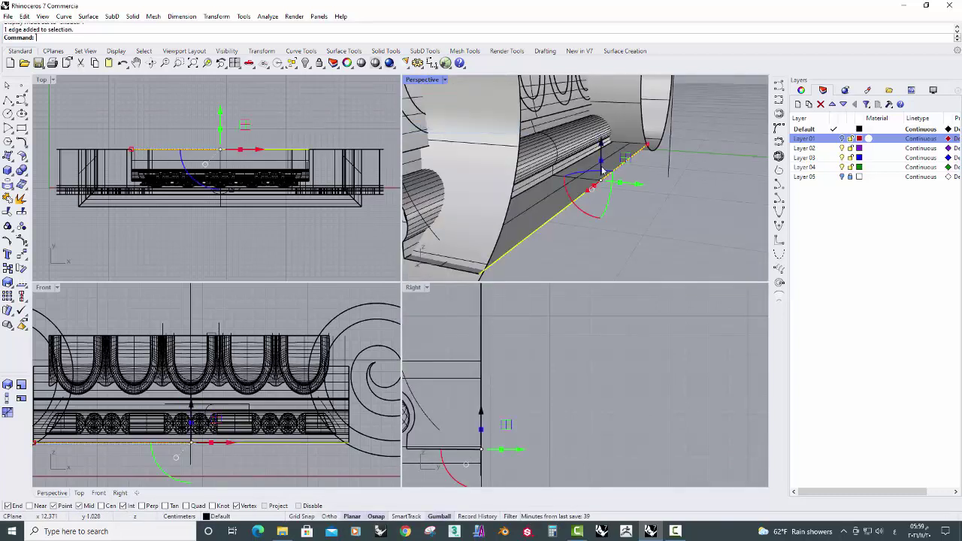
scroll(485, 434, down, 2)
scroll(484, 432, down, 2)
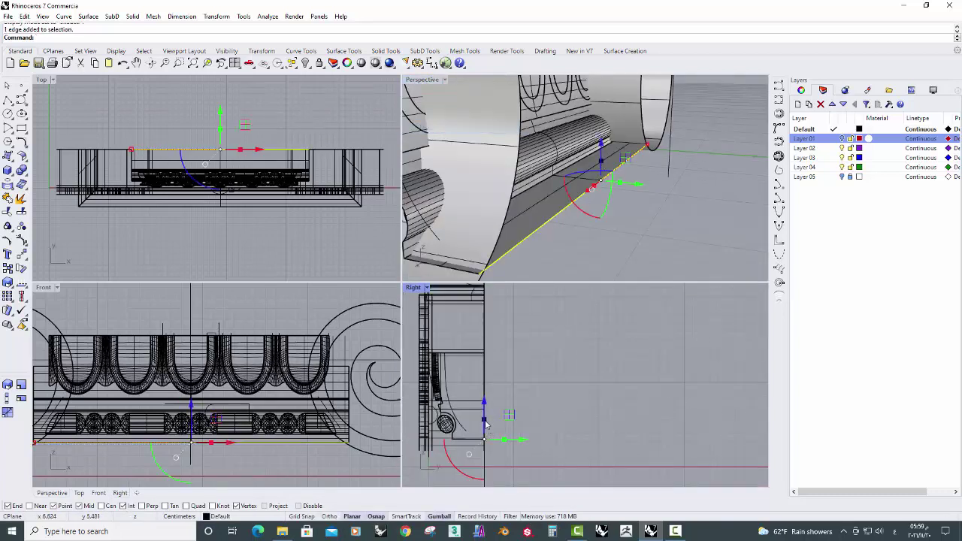
drag(489, 402, 498, 342)
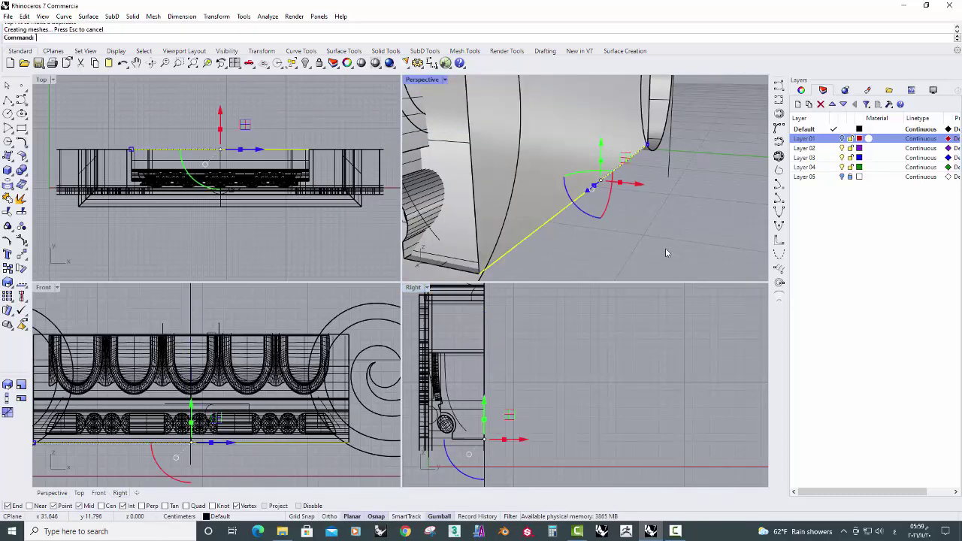
Select the open capital body and cap its planar holes to make a closed solid.
mouse_move(665, 248)
right_down()
mouse_move(695, 207)
mouse_move(556, 261)
mouse_move(576, 266)
right_up()
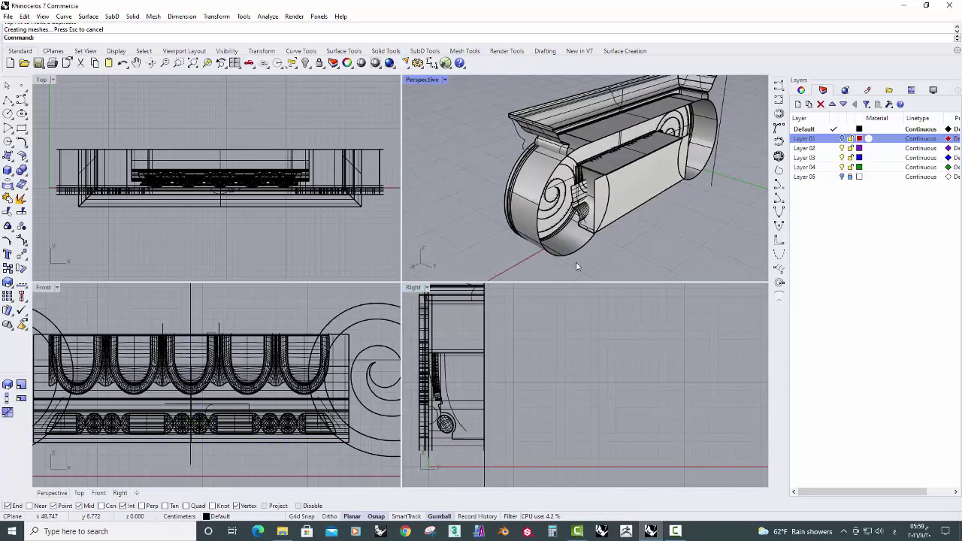
click(570, 257)
click(133, 16)
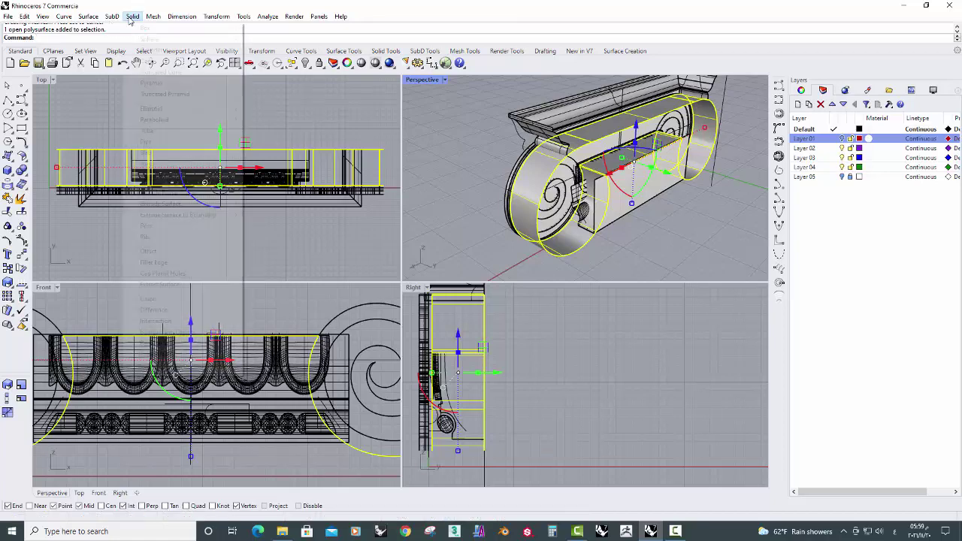
click(174, 273)
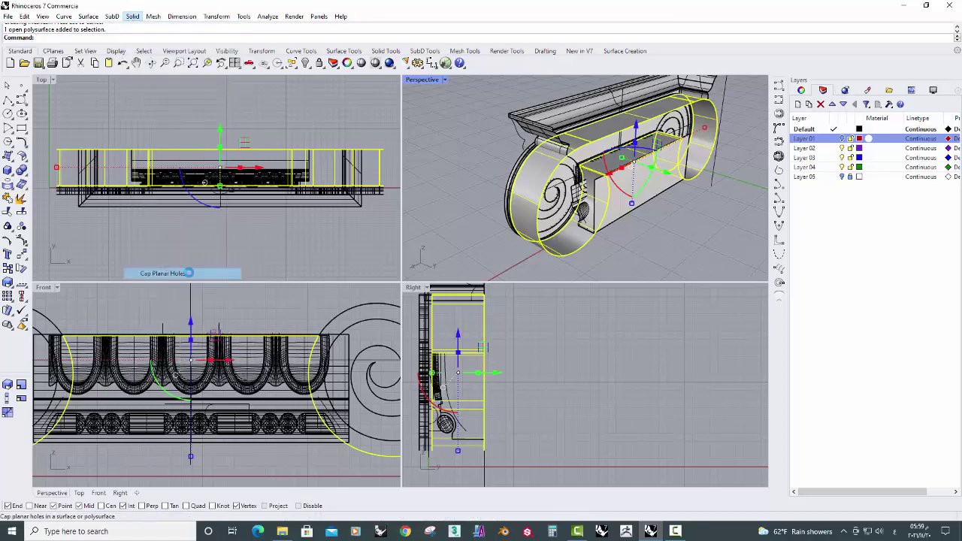
right_drag(720, 241, 668, 198)
Render the Perspective view, select the top abacus pieces and hide everything else.
click(425, 80)
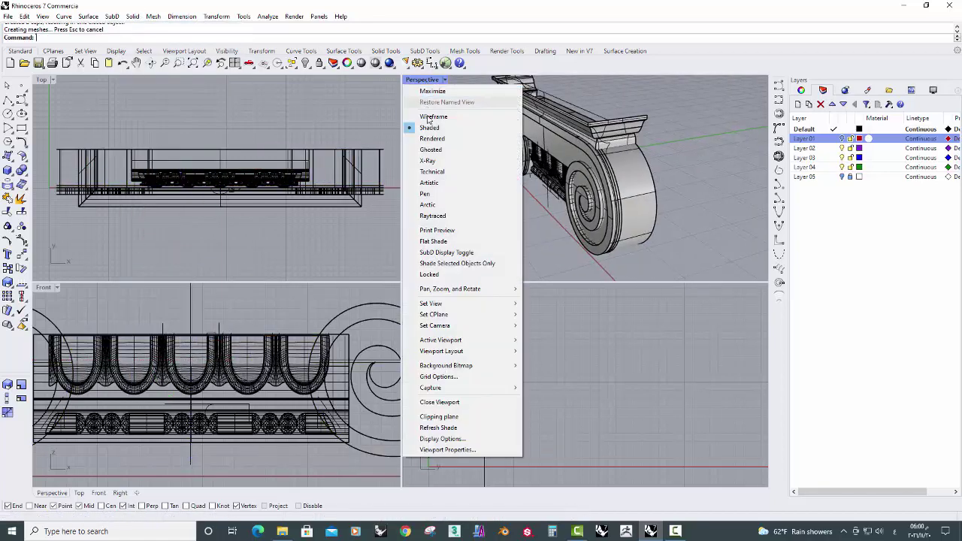
click(441, 140)
mouse_move(440, 146)
right_down()
mouse_move(500, 221)
mouse_move(644, 236)
mouse_move(486, 230)
mouse_move(644, 188)
right_up()
scroll(644, 188, up, 5)
click(634, 151)
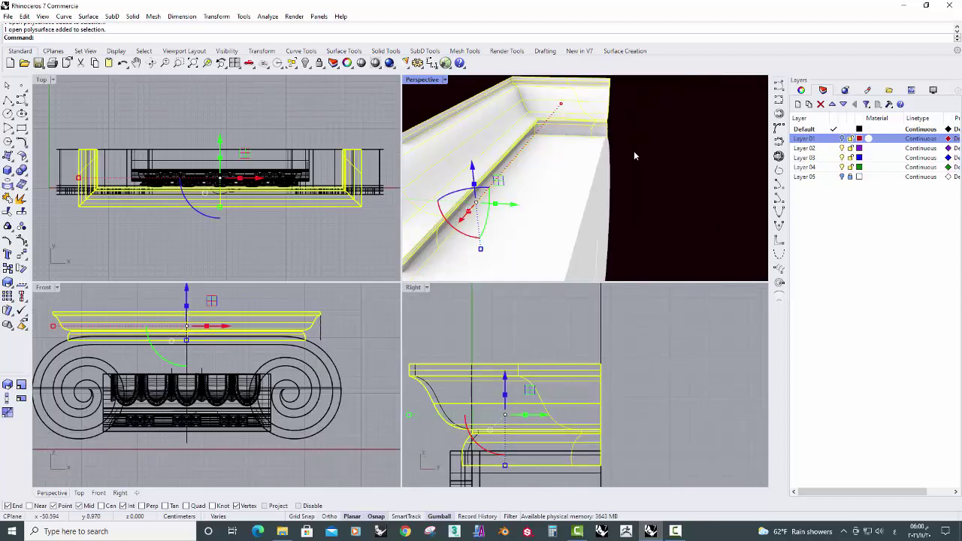
right_drag(634, 150, 546, 134)
scroll(545, 134, down, 5)
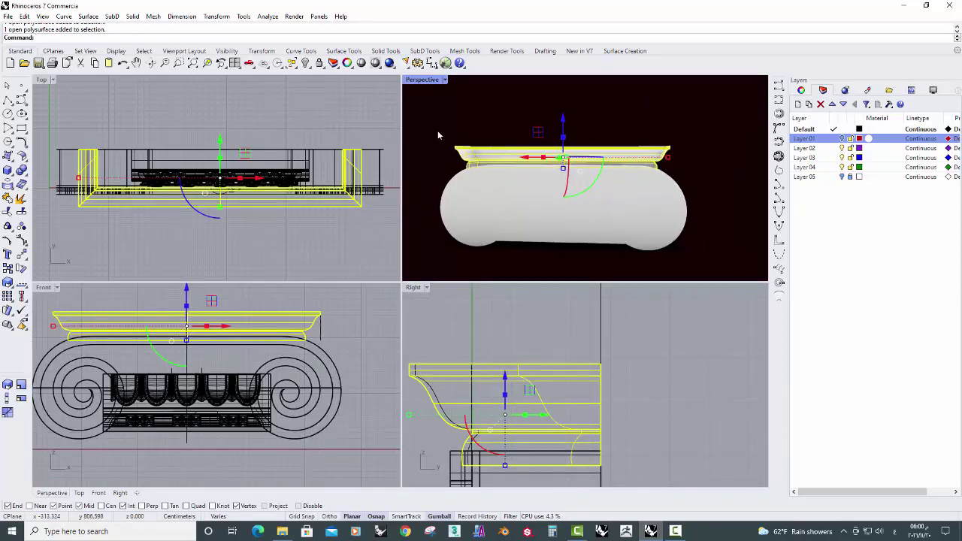
mouse_move(438, 122)
mouse_down()
mouse_move(720, 178)
mouse_move(723, 187)
mouse_up()
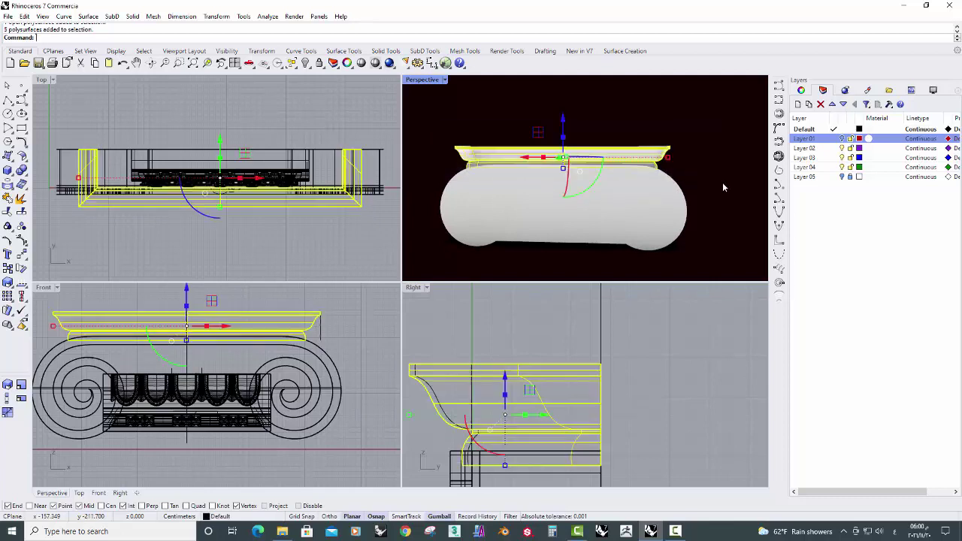
click(309, 69)
click(346, 89)
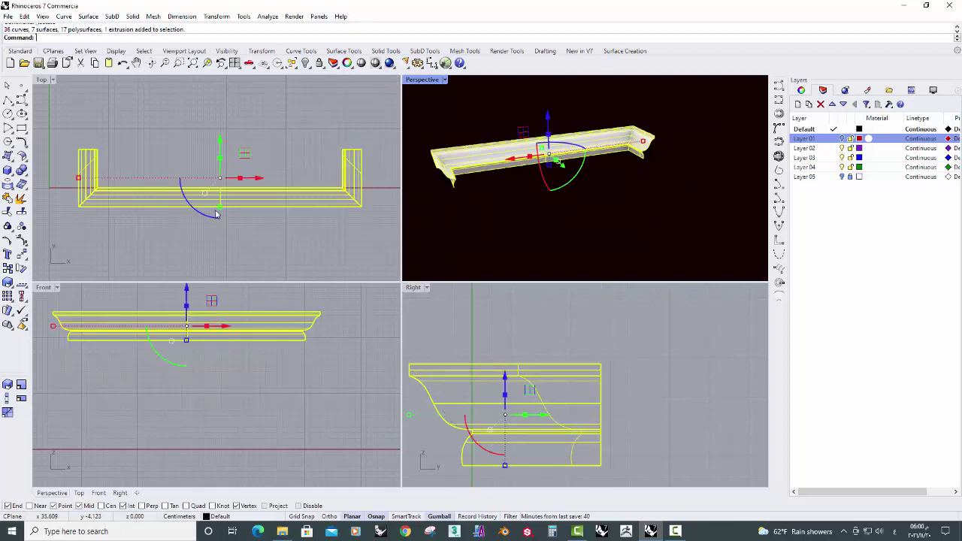
Join the abacus into one polysurface and duplicate its end profile edges, joined into four curves.
click(7, 199)
click(514, 214)
right_drag(470, 206, 552, 224)
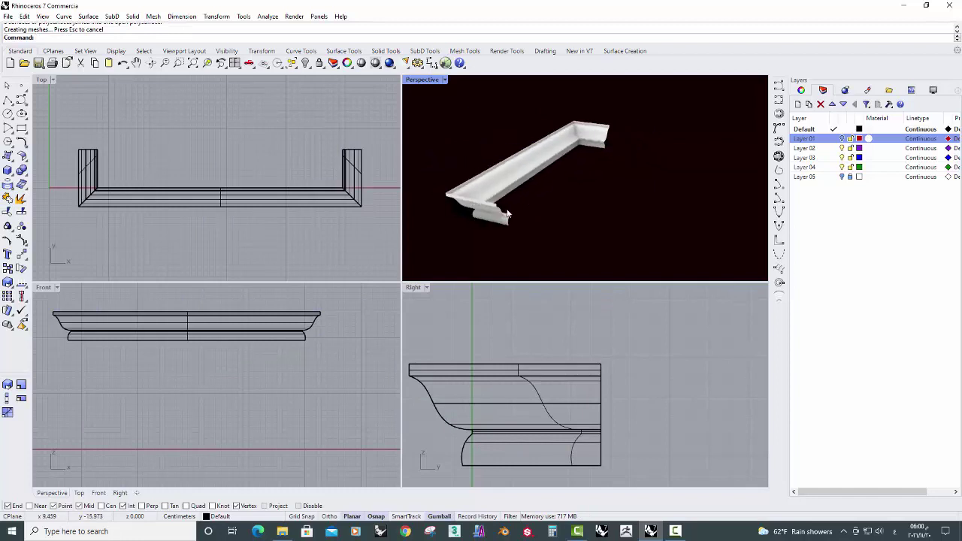
click(63, 16)
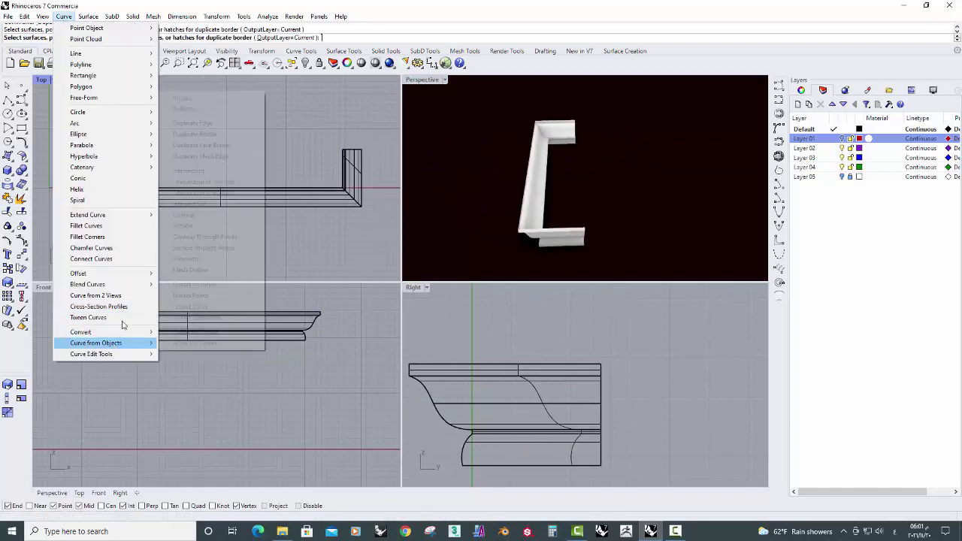
click(254, 123)
drag(62, 136, 373, 161)
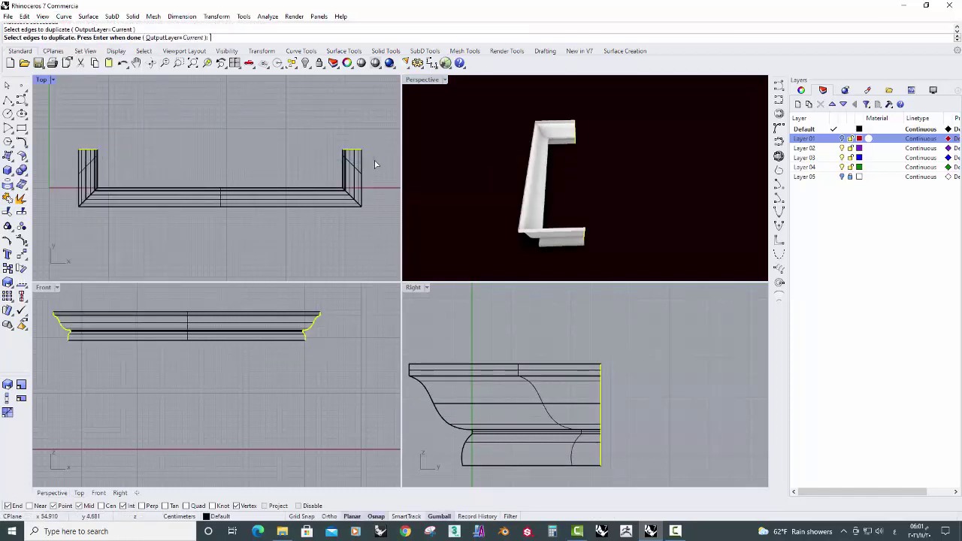
key(Return)
click(7, 199)
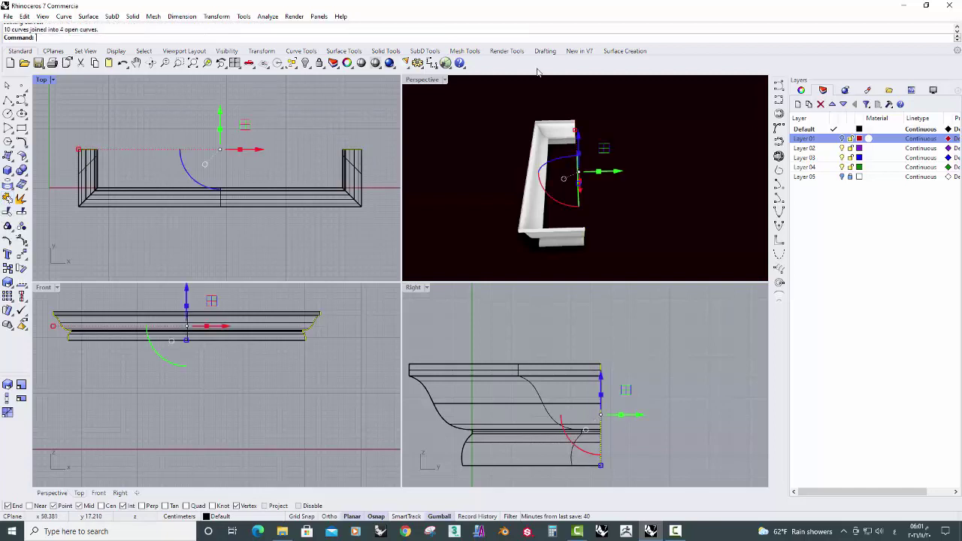
Loft a surface between the abacus end profile curves.
click(621, 52)
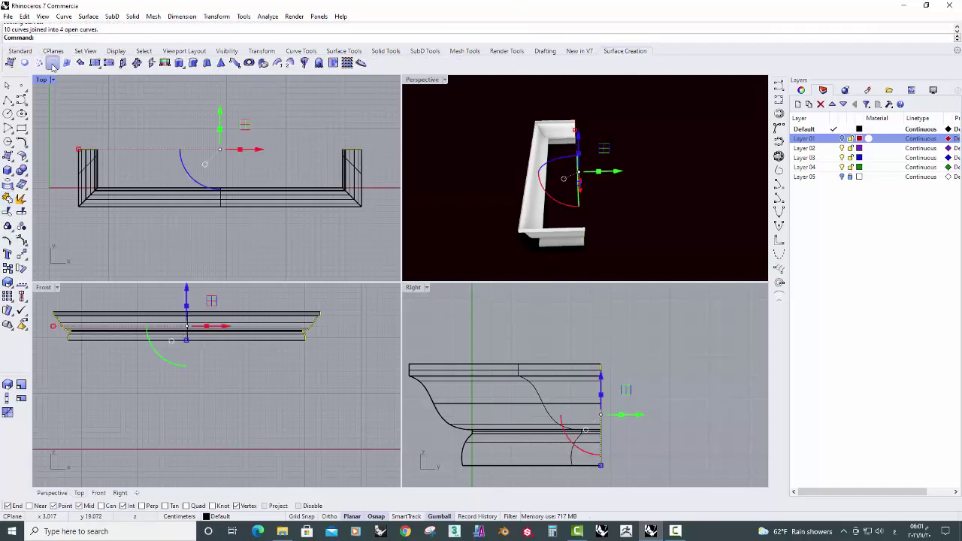
click(52, 63)
click(355, 345)
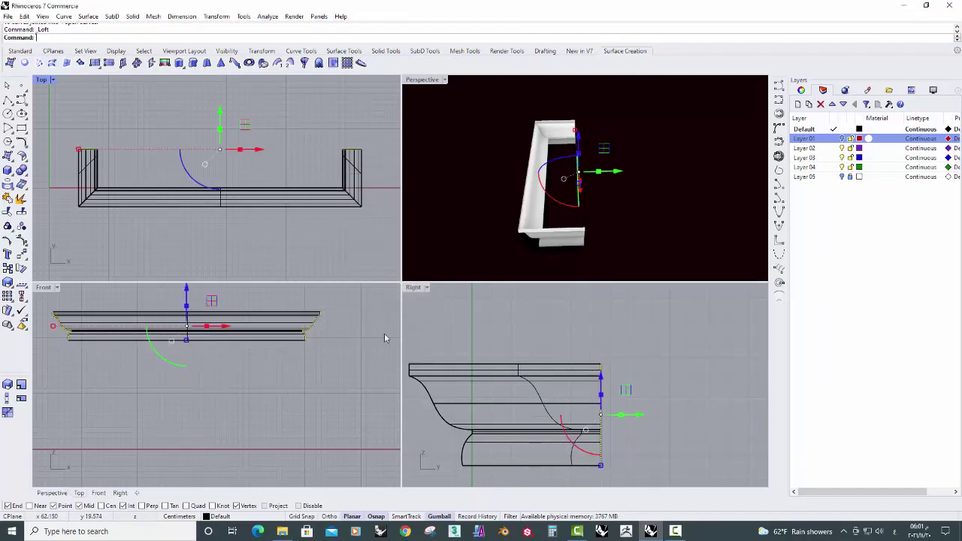
mouse_move(526, 226)
right_down()
mouse_move(588, 178)
mouse_move(409, 90)
right_up()
In wireframe, loft a second surface between two profile curves at the molding end.
click(423, 79)
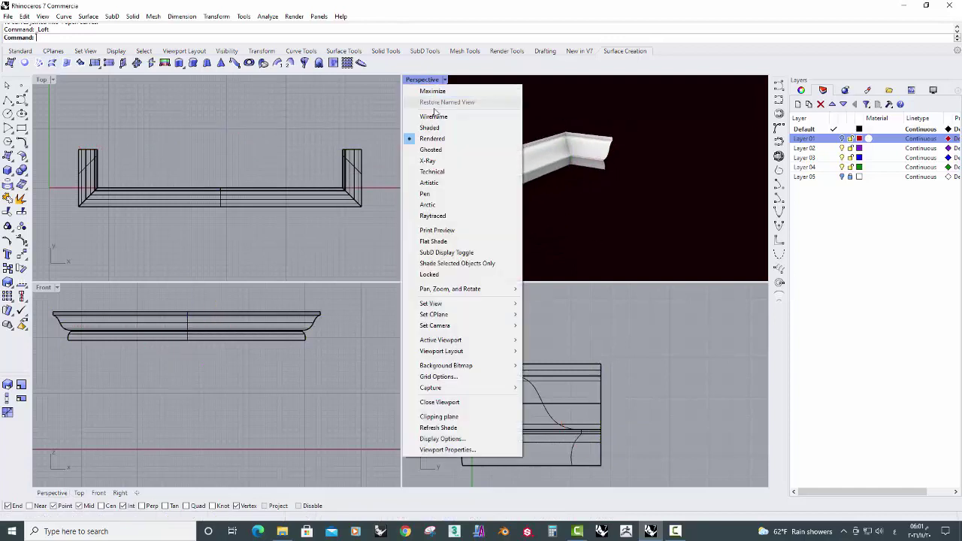
click(425, 114)
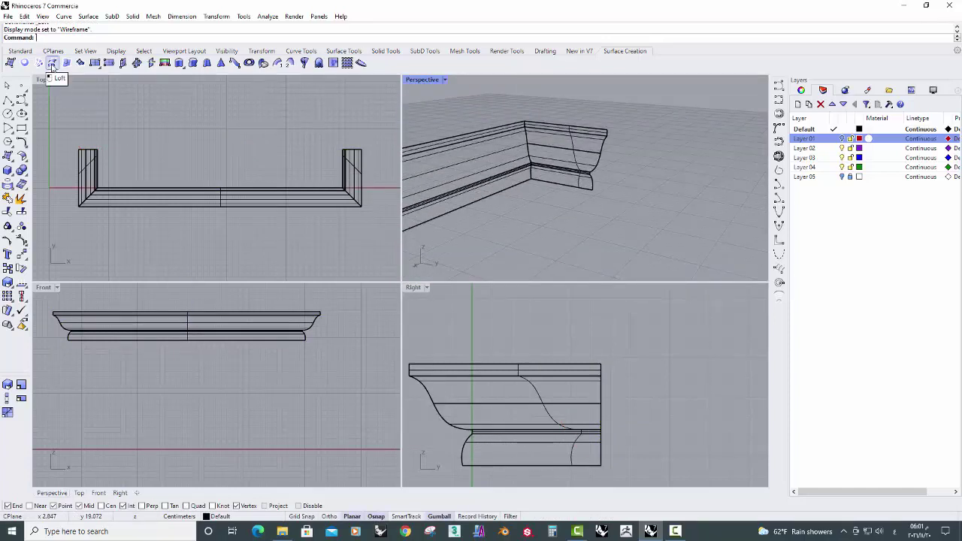
click(52, 64)
click(608, 136)
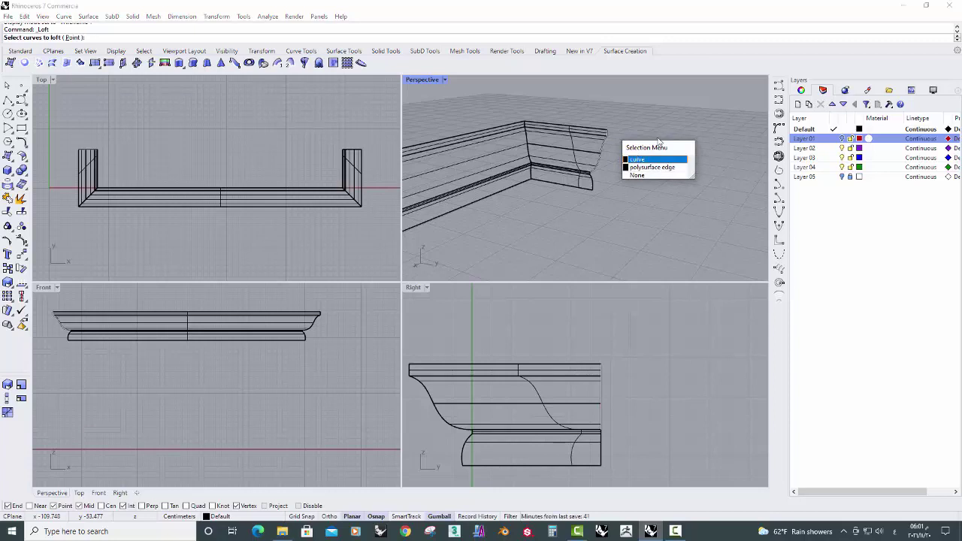
click(651, 160)
right_drag(654, 166, 567, 201)
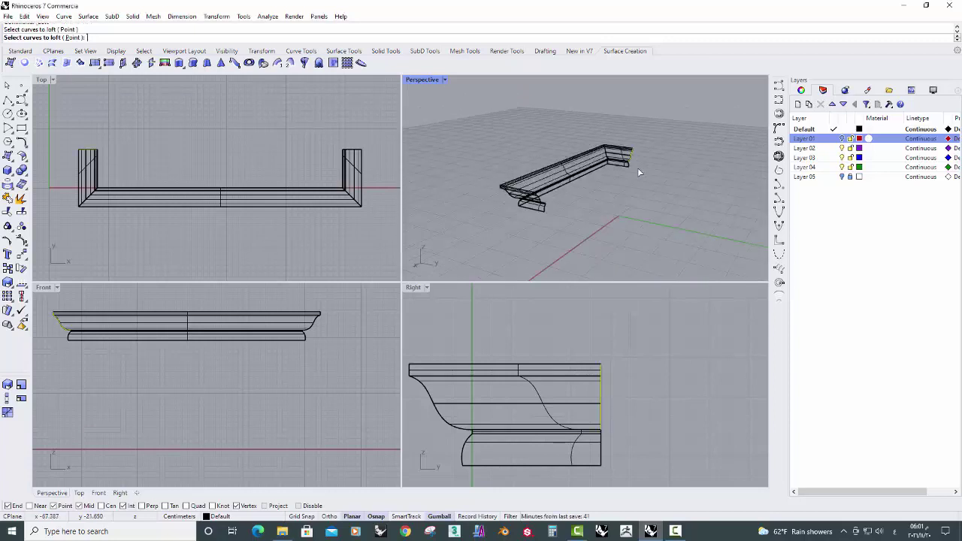
click(559, 164)
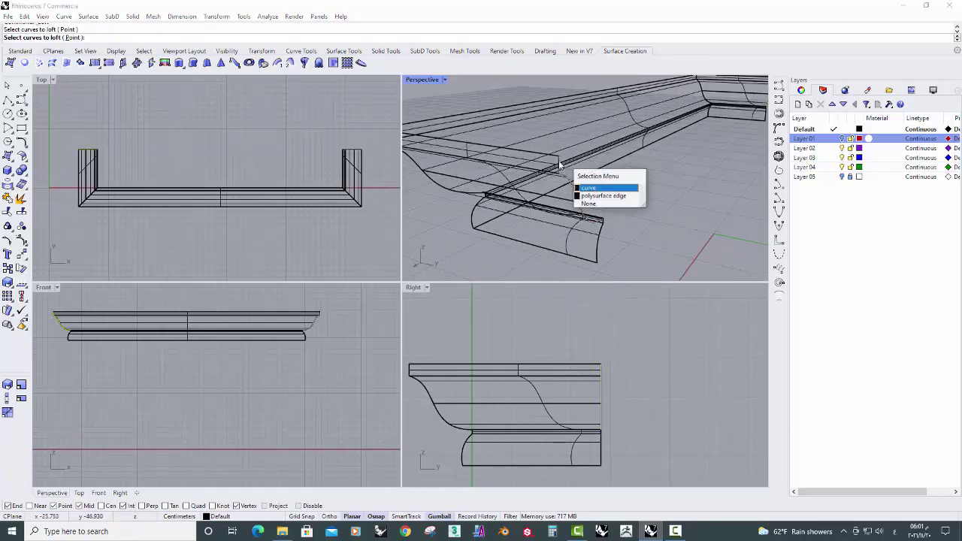
click(600, 187)
key(Return)
key(Return)
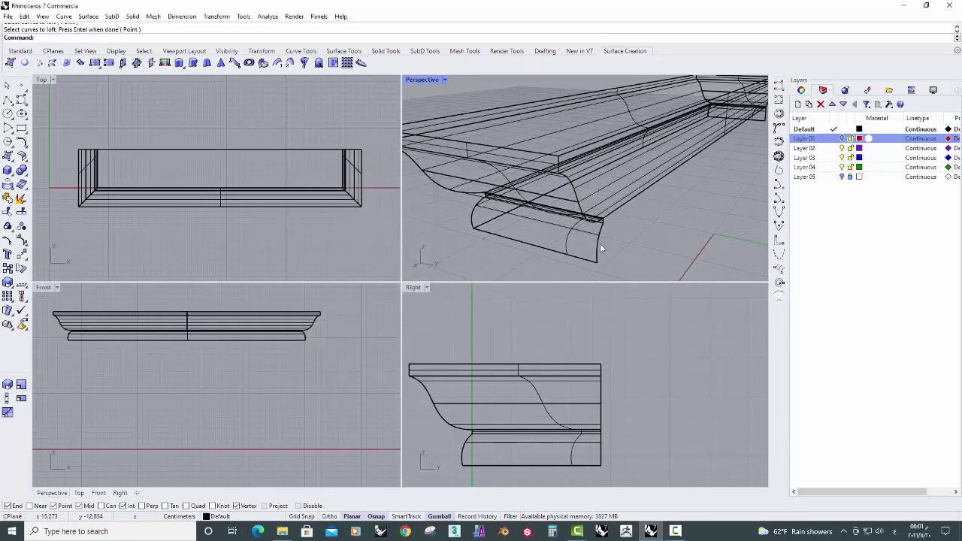
scroll(604, 222, up, 5)
key(Return)
Loft another surface between the matching profile curves at the other molding end.
click(630, 179)
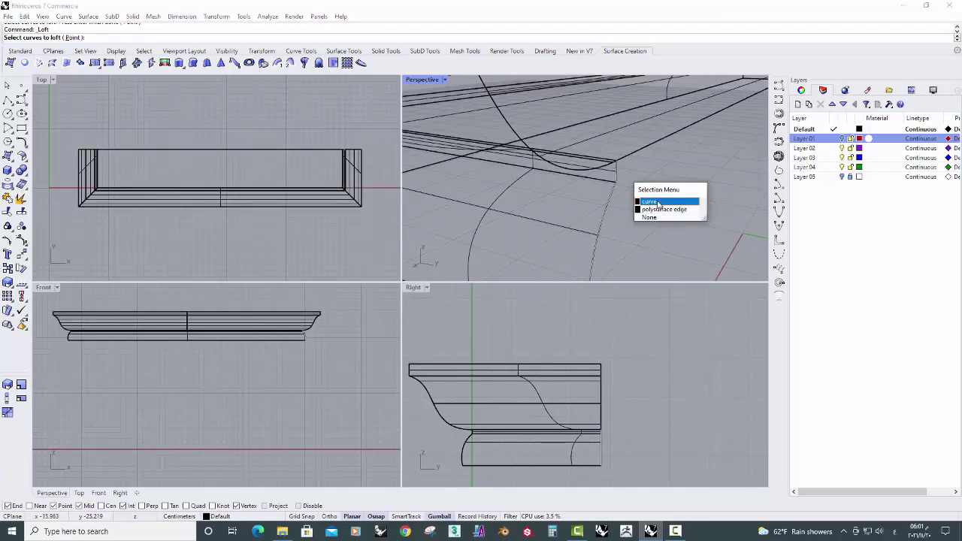
click(637, 199)
scroll(635, 177, down, 5)
scroll(612, 158, up, 2)
scroll(605, 150, up, 2)
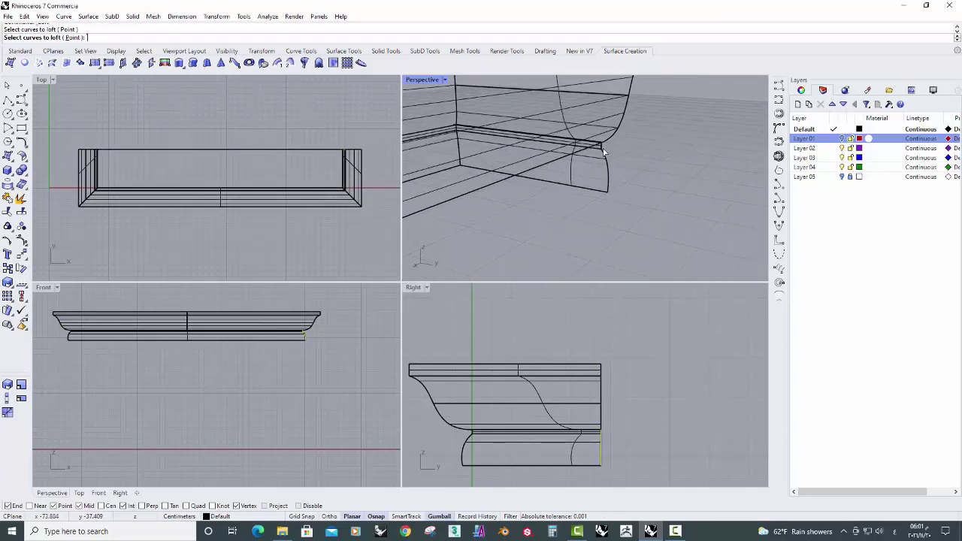
scroll(604, 149, up, 2)
click(603, 148)
click(632, 172)
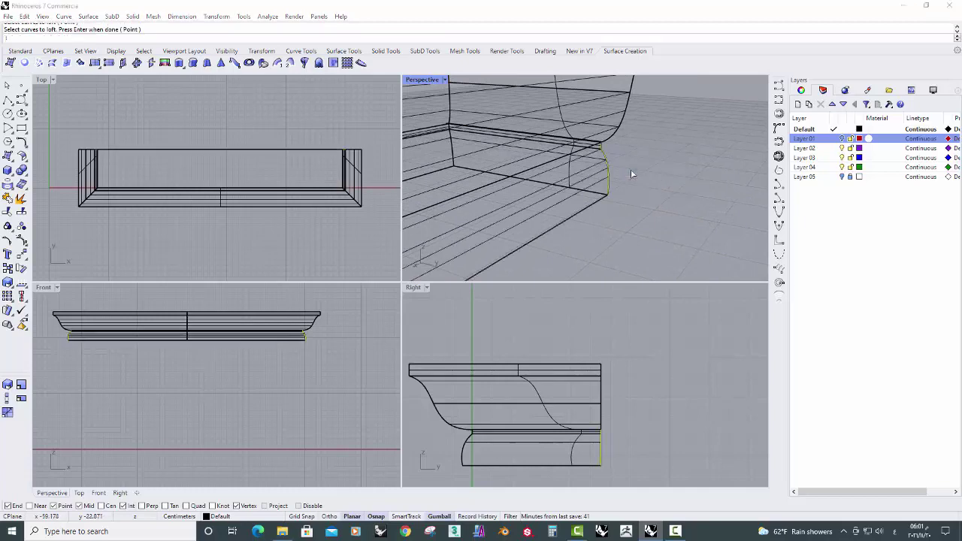
key(Return)
click(343, 340)
scroll(604, 197, down, 5)
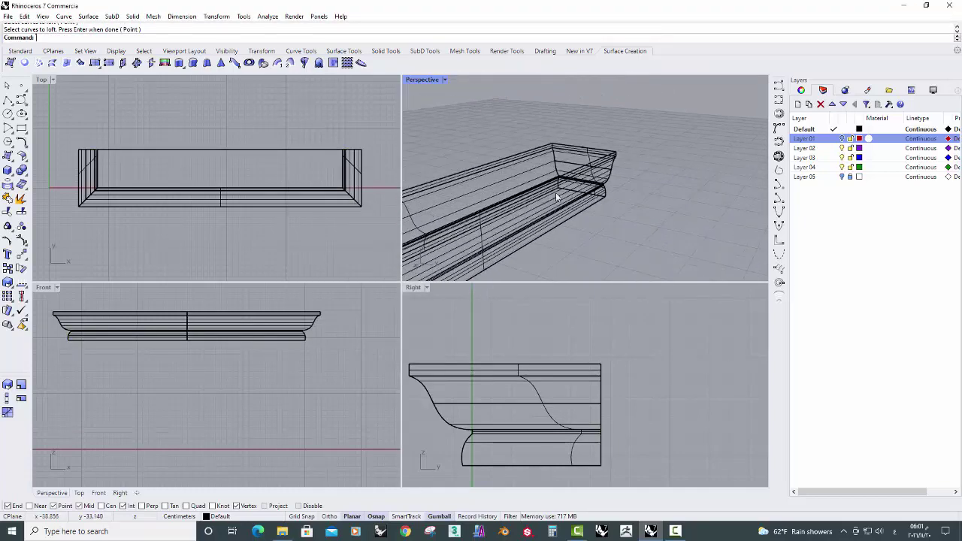
scroll(546, 209, down, 2)
Close the abacus top with a Sweep2 along its inner and outer top edges.
click(290, 63)
click(496, 155)
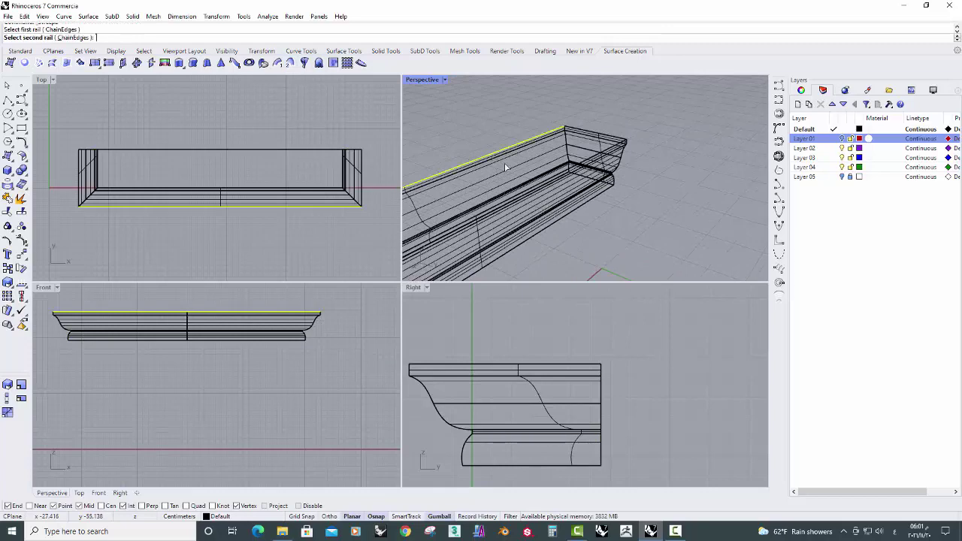
scroll(579, 165, up, 2)
scroll(580, 167, up, 2)
click(616, 138)
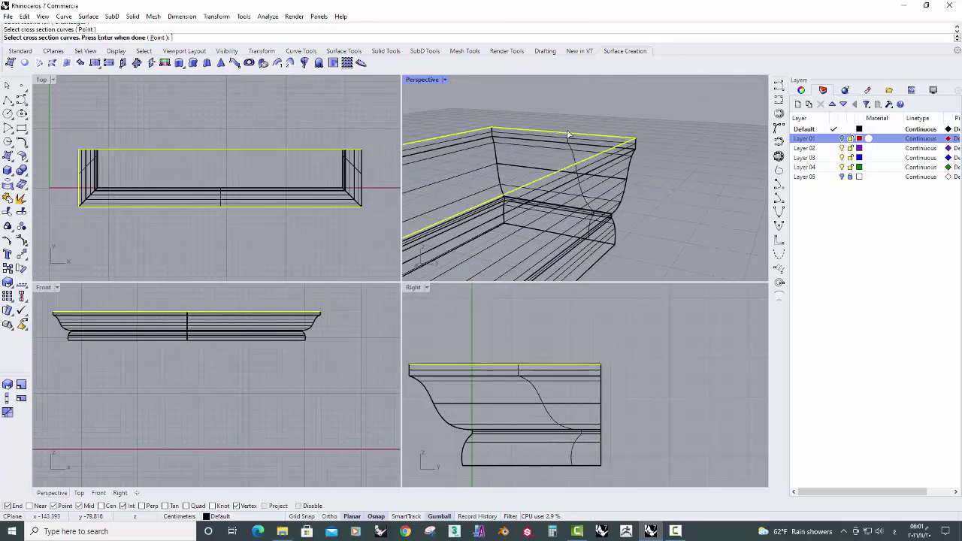
scroll(659, 178, up, 3)
scroll(526, 225, up, 3)
key(Return)
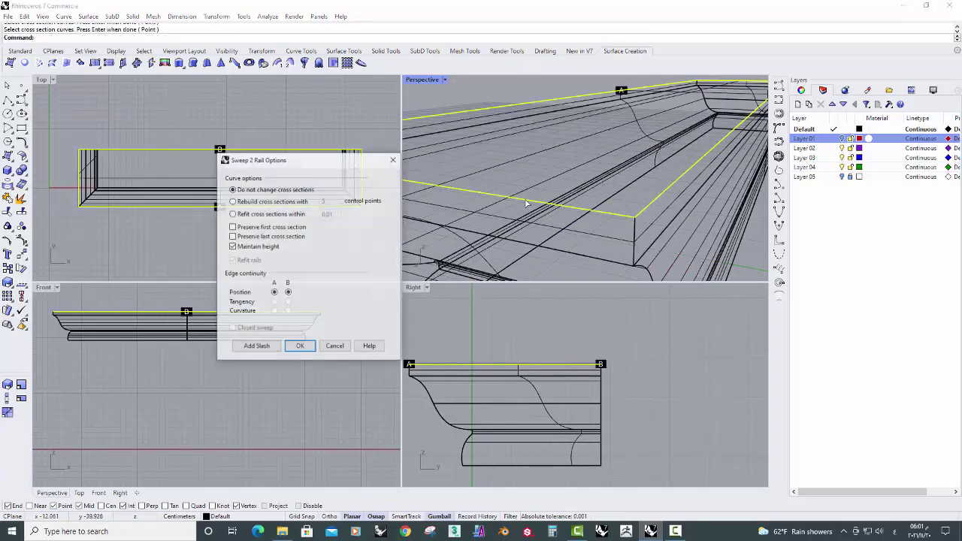
click(306, 347)
scroll(481, 188, down, 3)
scroll(475, 183, down, 3)
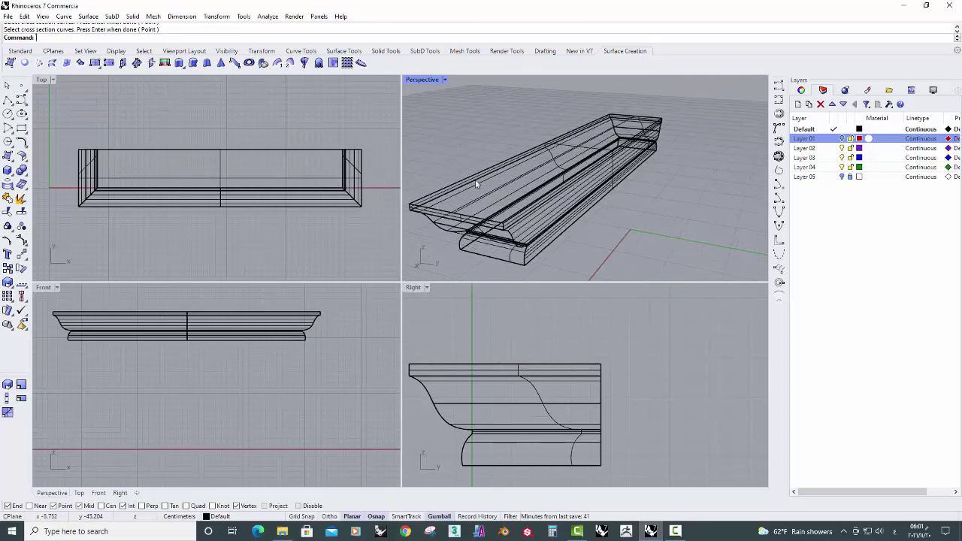
In shaded view, join all abacus pieces together and show the hidden capital parts.
click(421, 80)
click(436, 132)
mouse_move(450, 136)
right_down()
mouse_move(551, 207)
mouse_move(526, 181)
right_up()
drag(467, 126, 736, 264)
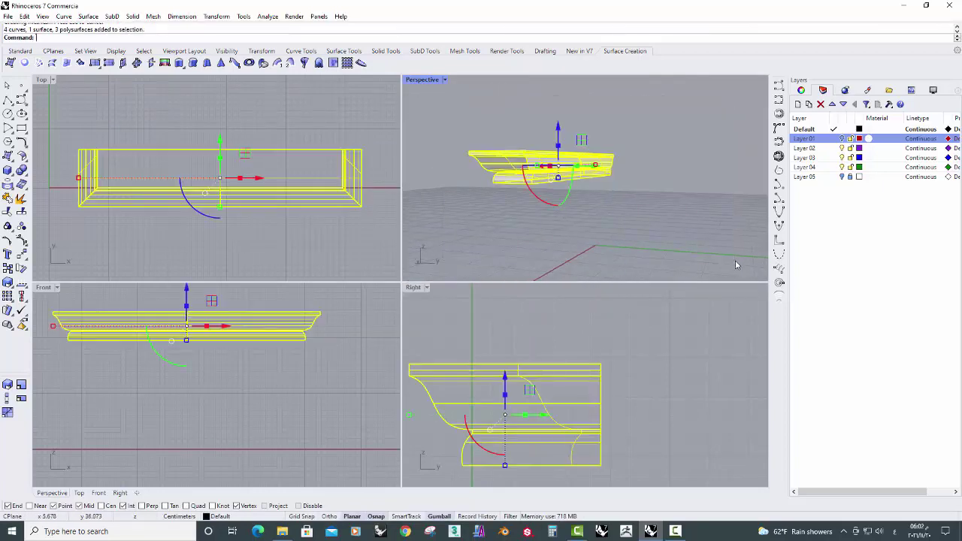
click(6, 199)
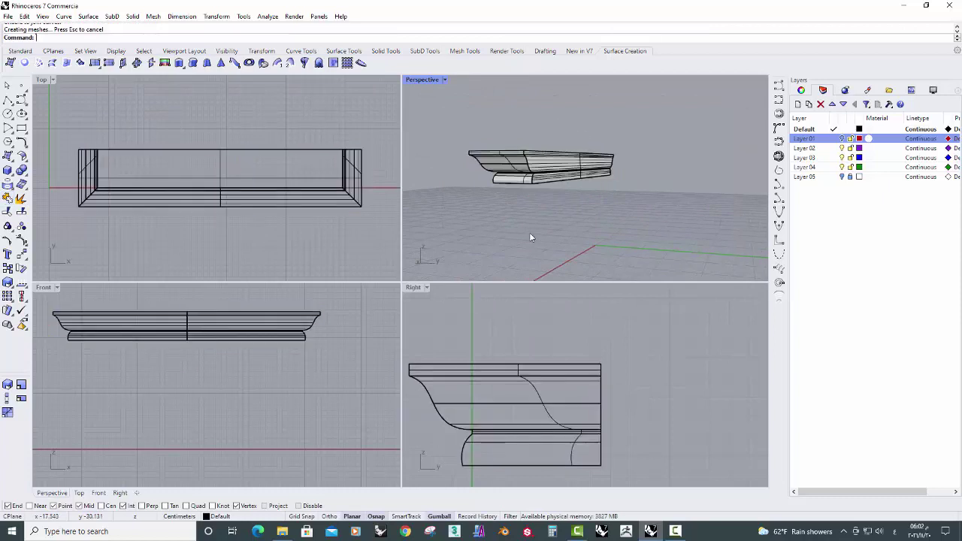
click(7, 50)
right_click(305, 63)
right_drag(526, 169, 631, 170)
Render the Perspective view, maximize it to full window and zoom extents on the capital.
click(422, 78)
click(439, 138)
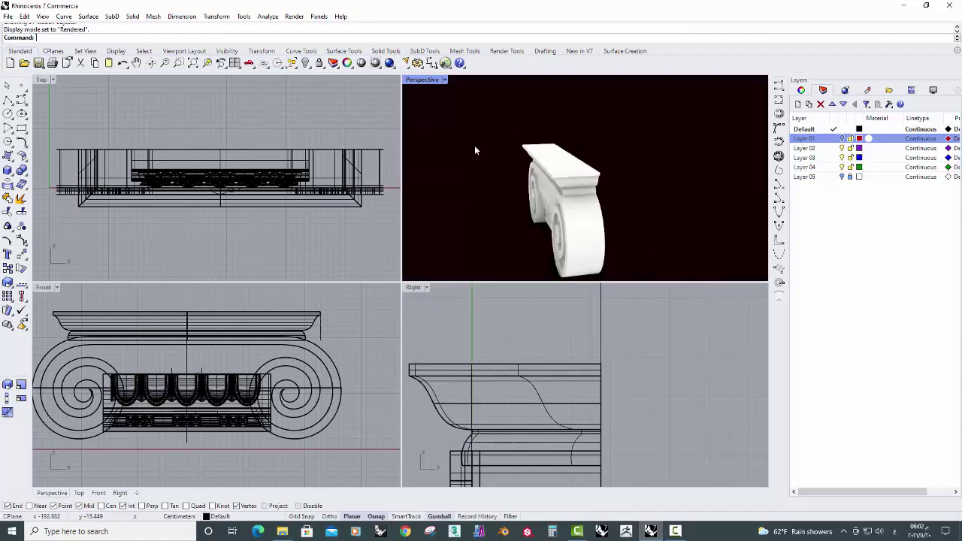
mouse_move(474, 150)
right_down()
mouse_move(446, 148)
mouse_move(506, 135)
mouse_move(548, 157)
mouse_move(582, 148)
mouse_move(530, 131)
mouse_move(557, 165)
right_up()
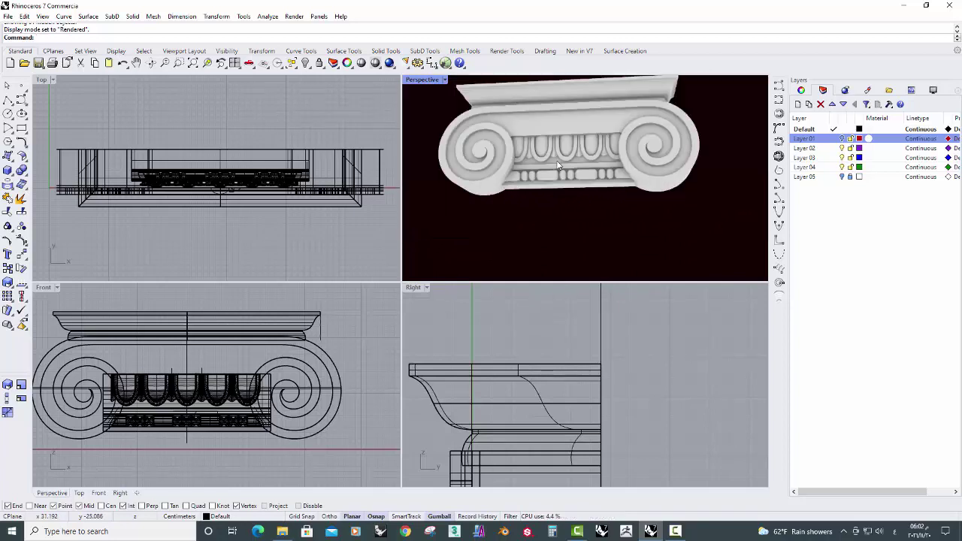
scroll(558, 165, down, 3)
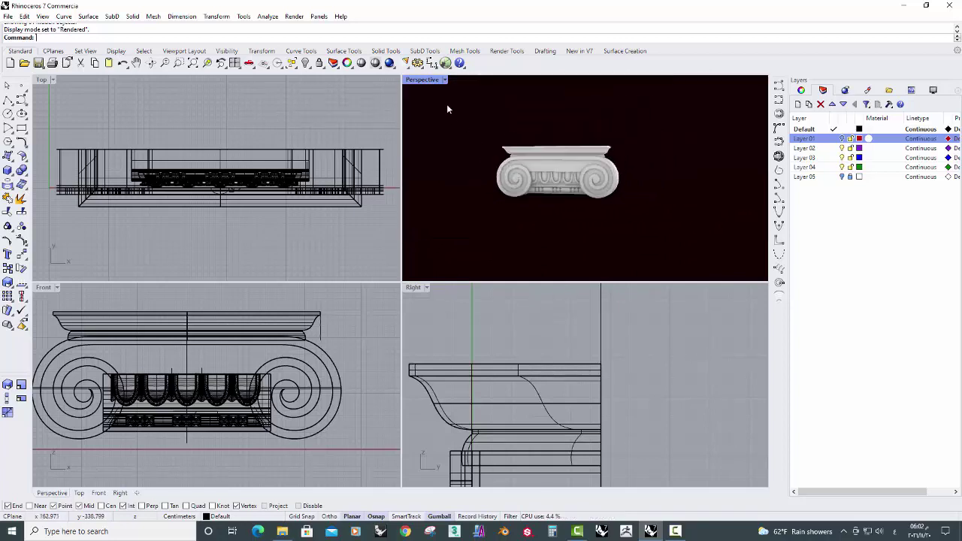
double_click(418, 81)
click(178, 63)
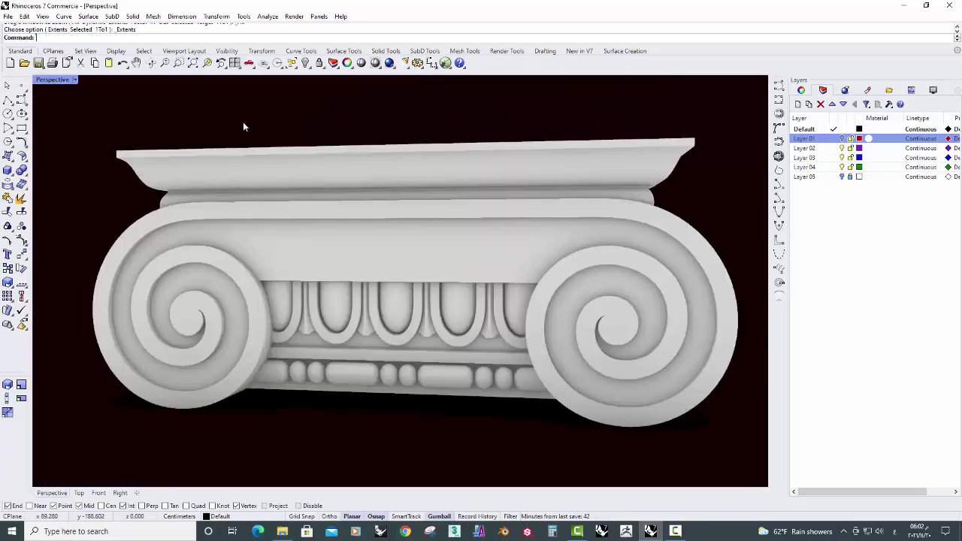
mouse_move(393, 424)
right_down()
mouse_move(408, 333)
mouse_move(440, 369)
mouse_move(527, 423)
mouse_move(490, 433)
mouse_move(337, 438)
mouse_move(451, 432)
mouse_move(429, 425)
right_up()
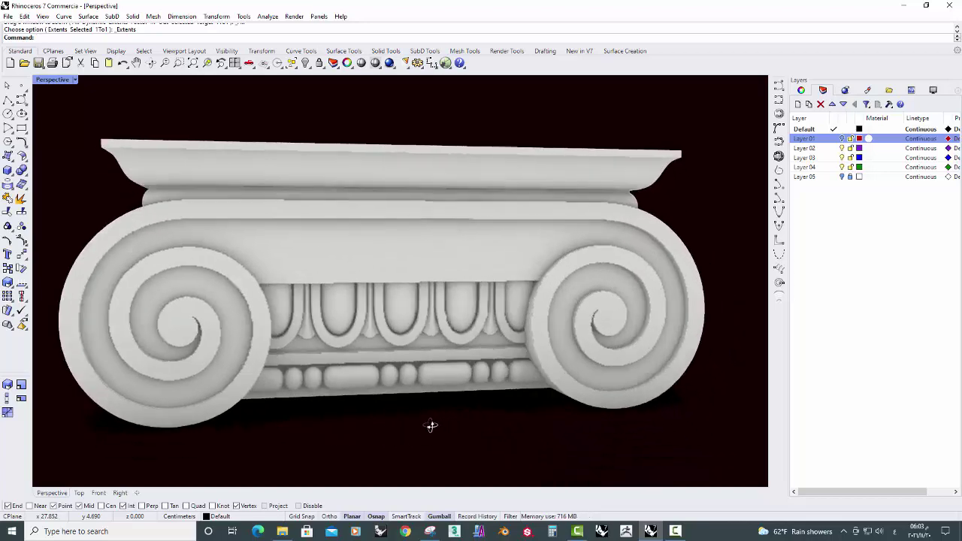
Ungroup the five egg-and-dart pieces and explode the leftmost into separate surfaces.
scroll(302, 349, up, 3)
click(288, 338)
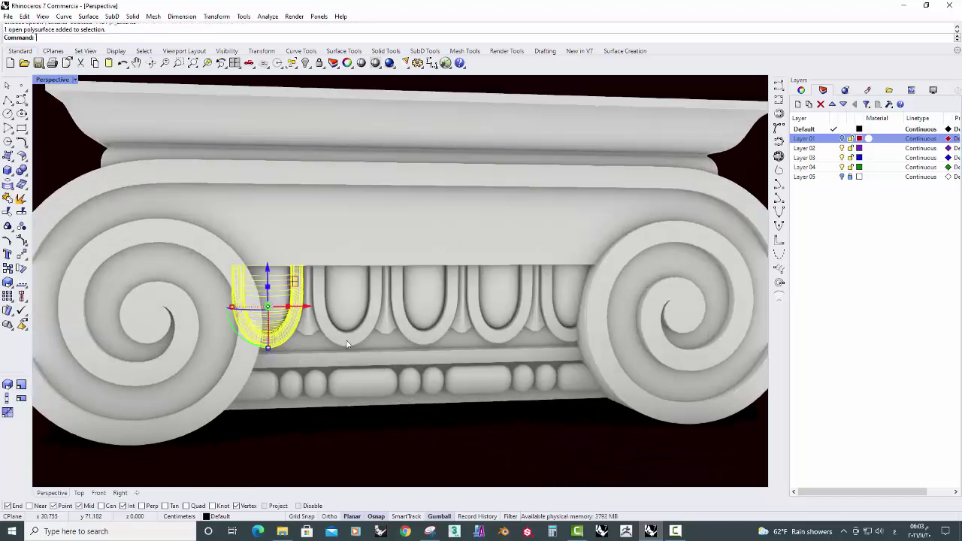
shift+click(397, 339)
shift+click(432, 339)
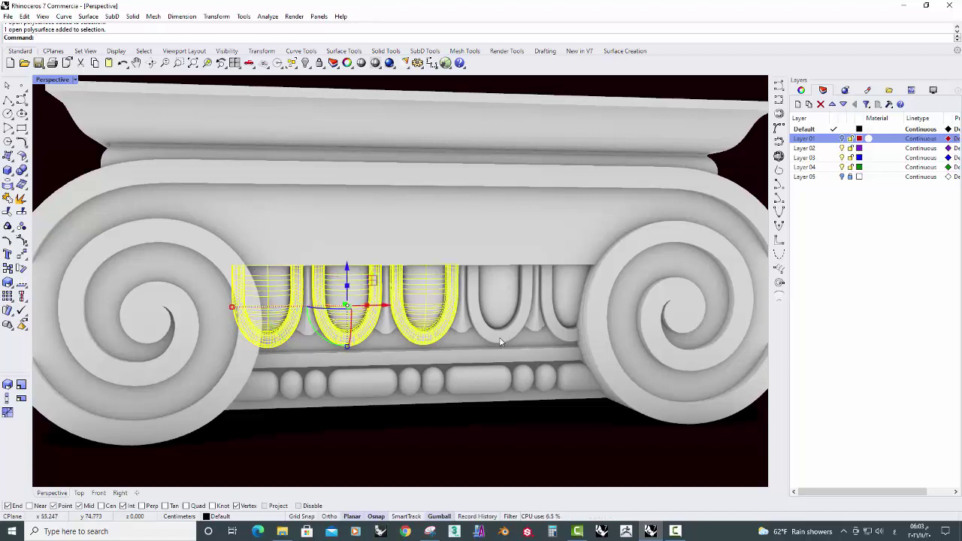
shift+click(501, 342)
shift+click(565, 333)
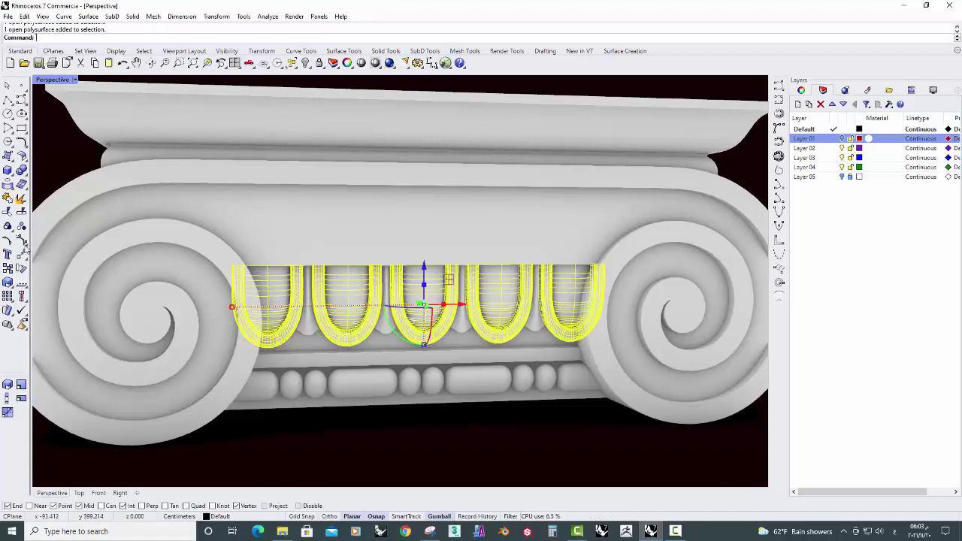
click(21, 227)
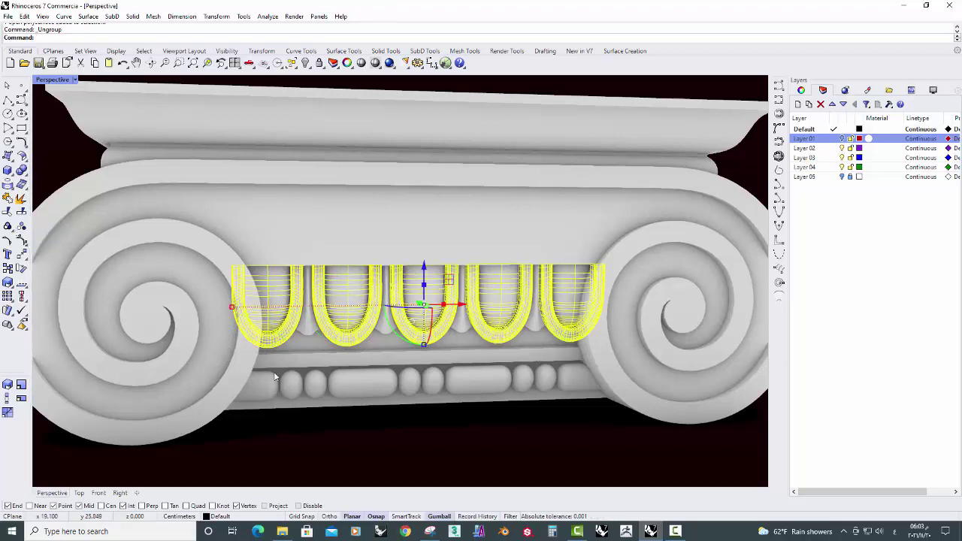
click(275, 344)
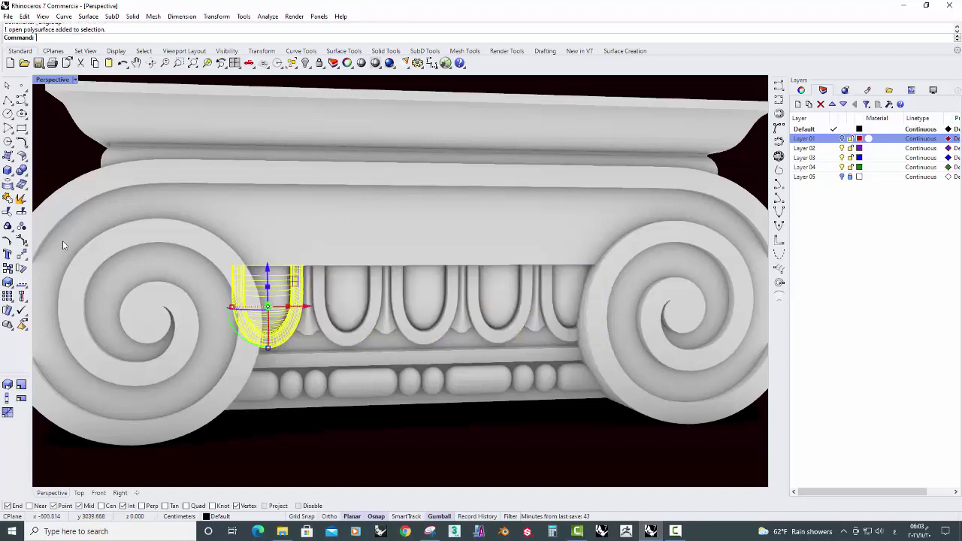
click(21, 200)
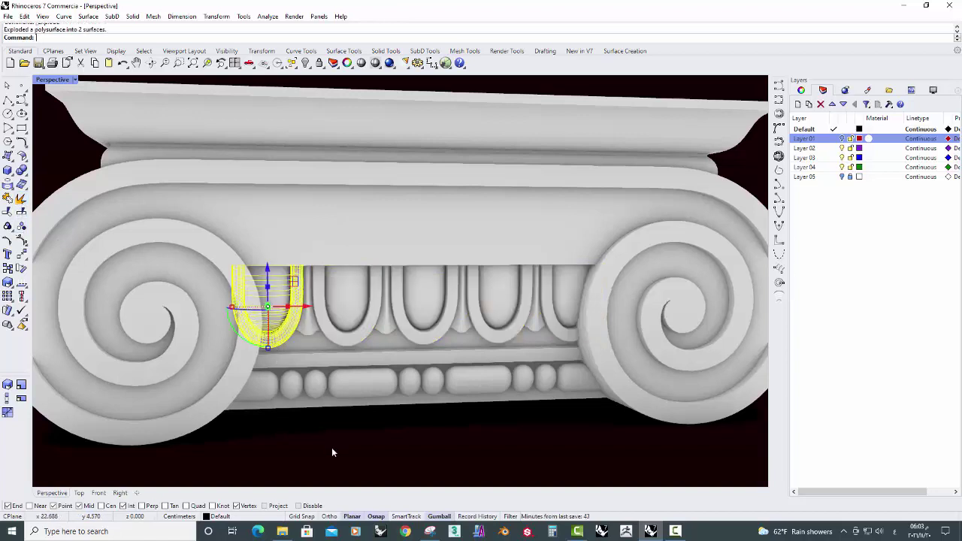
key(Delete)
Select the five U-shaped rims and shift them slightly with the gumball for depth.
click(283, 336)
scroll(293, 338, up, 1)
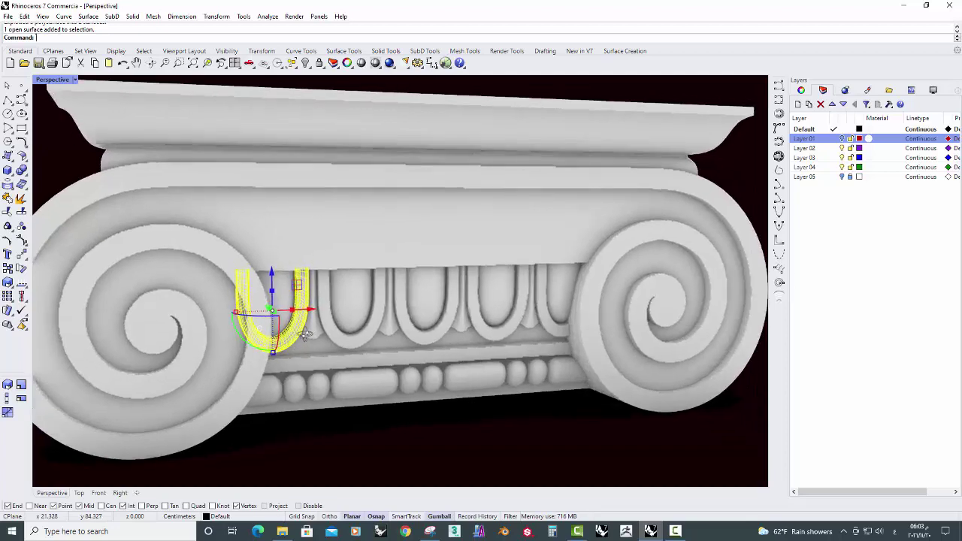
scroll(308, 334, up, 1)
scroll(338, 339, up, 2)
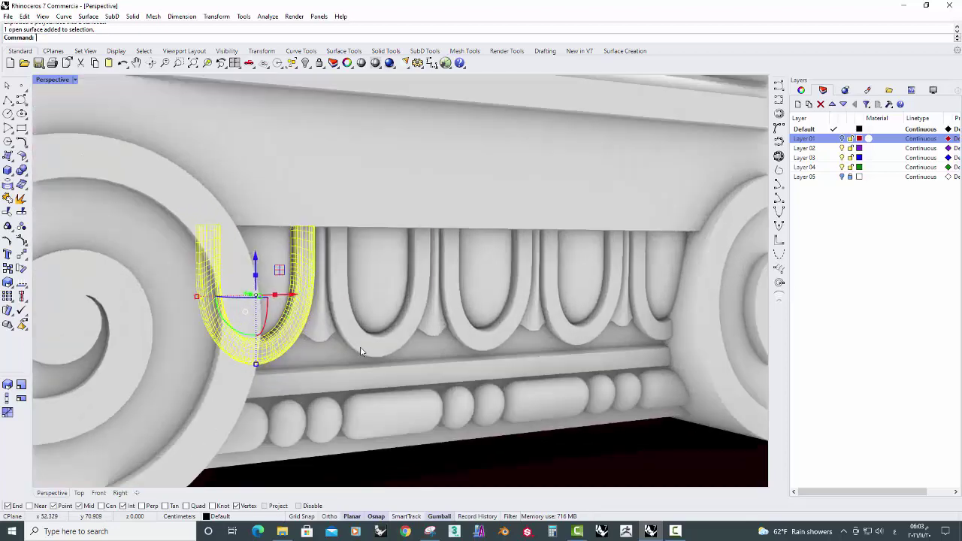
shift+click(361, 351)
shift+click(525, 331)
shift+click(616, 330)
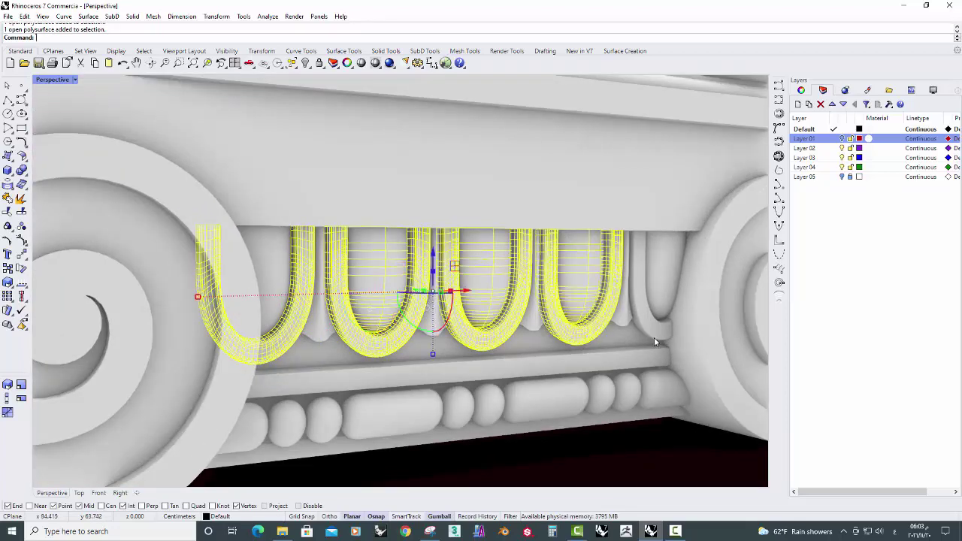
shift+click(667, 332)
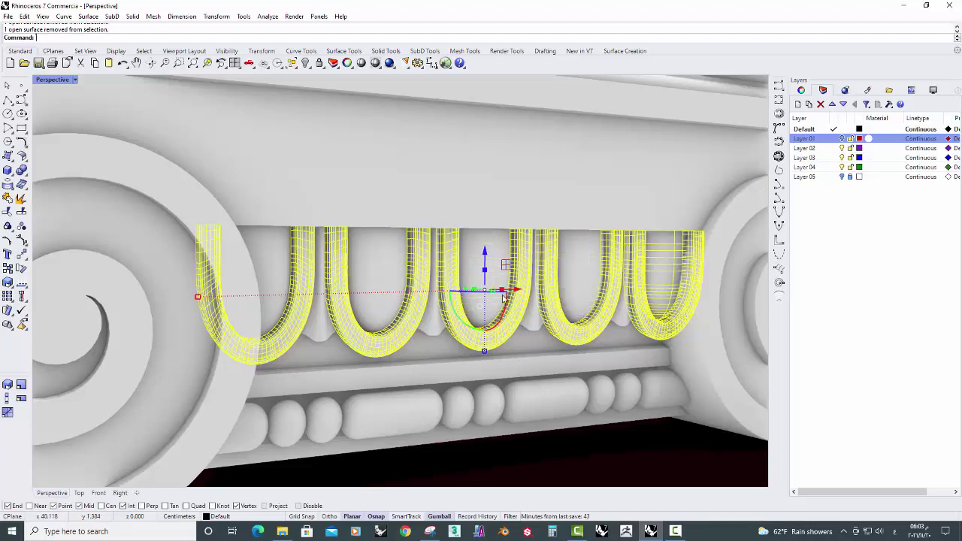
right_drag(503, 298, 517, 303)
scroll(464, 284, up, 2)
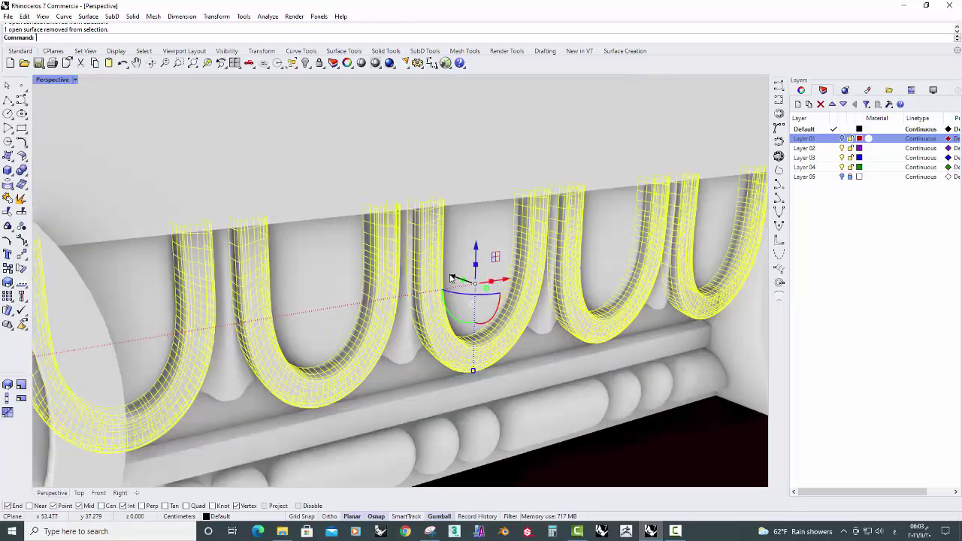
drag(450, 277, 447, 278)
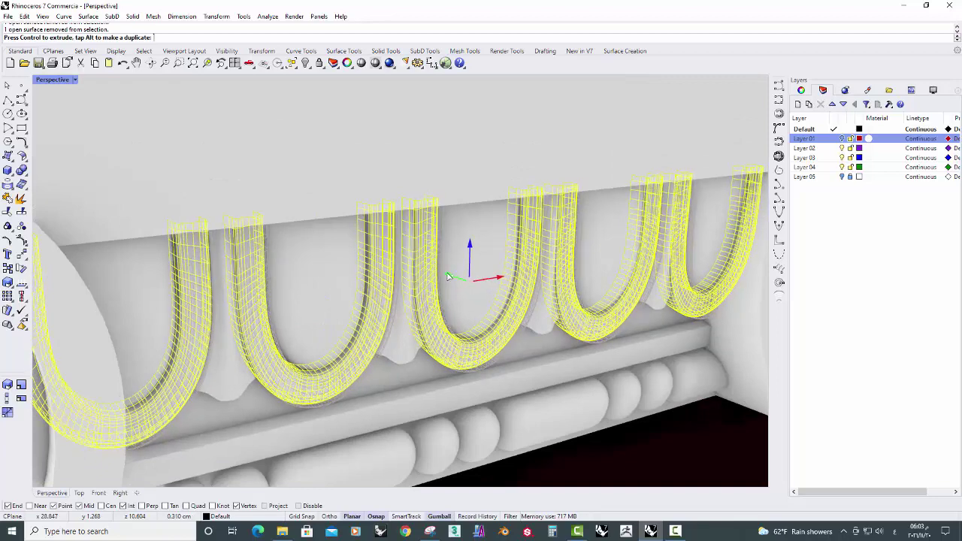
scroll(345, 282, down, 1)
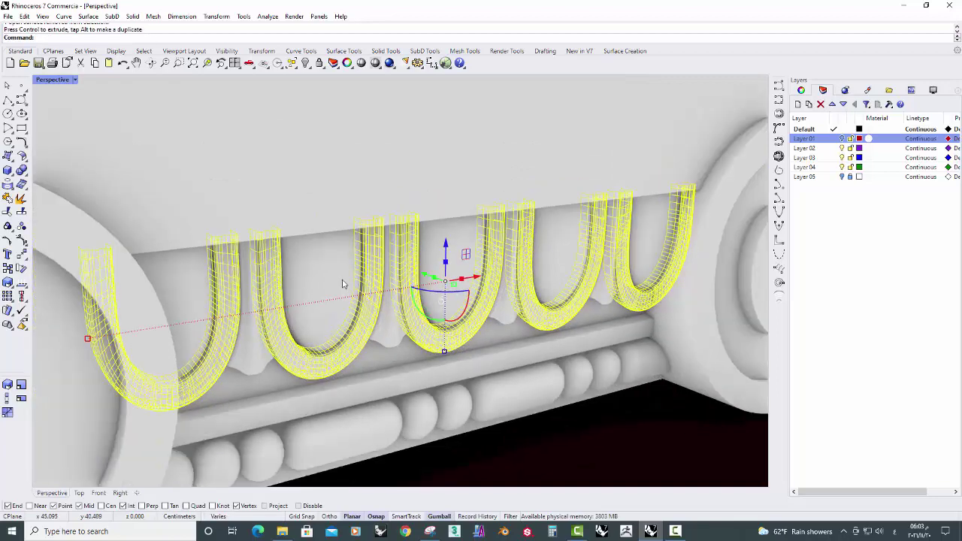
scroll(345, 282, down, 2)
right_drag(443, 321, 348, 312)
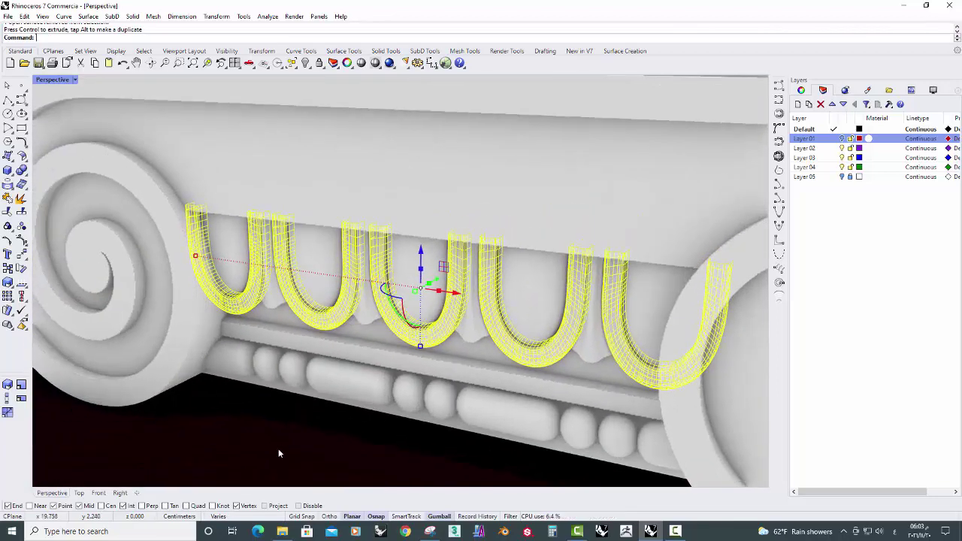
click(278, 453)
Select the five egg surfaces and move them to a different depth with the gumball.
mouse_move(279, 453)
right_down()
mouse_move(432, 320)
mouse_move(431, 279)
right_up()
click(432, 279)
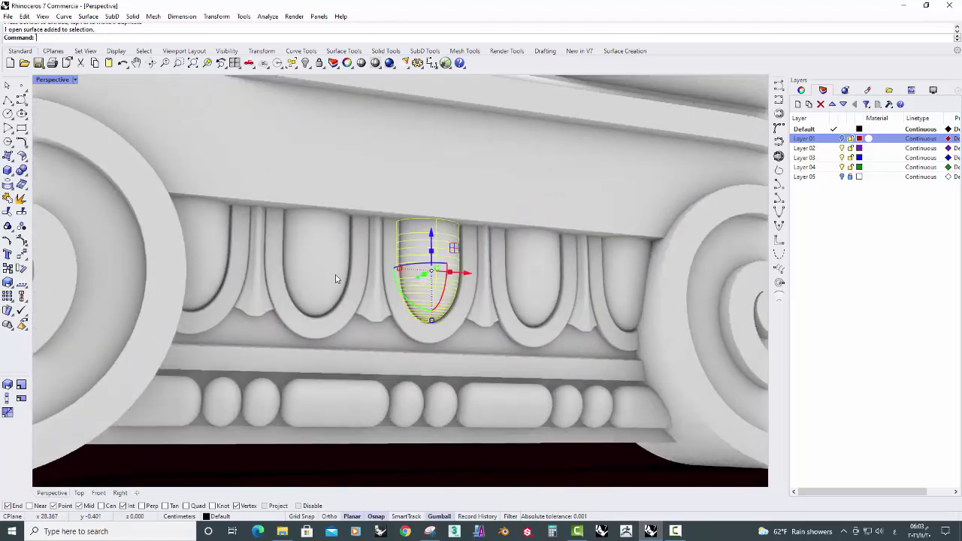
shift+click(319, 279)
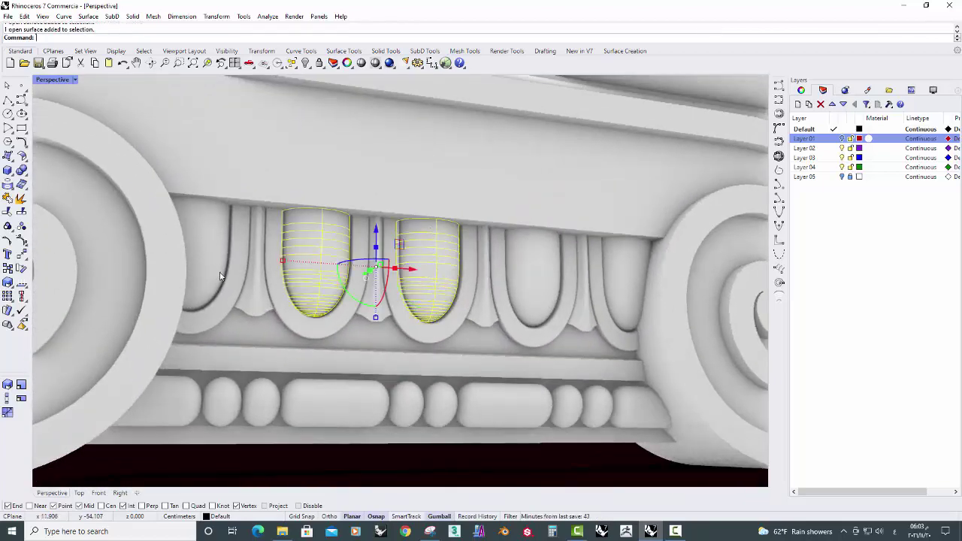
shift+click(220, 276)
shift+click(530, 275)
shift+click(624, 279)
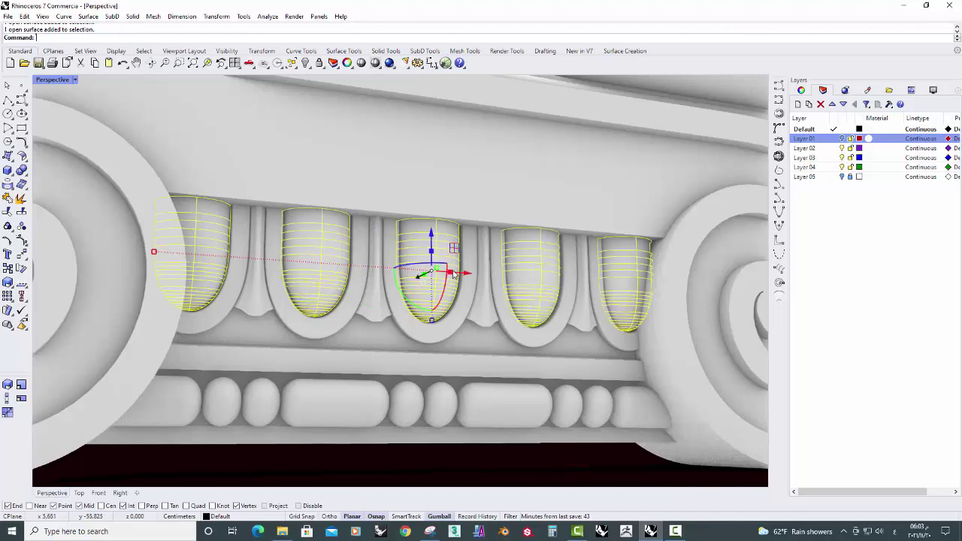
right_drag(623, 279, 433, 269)
scroll(432, 268, up, 2)
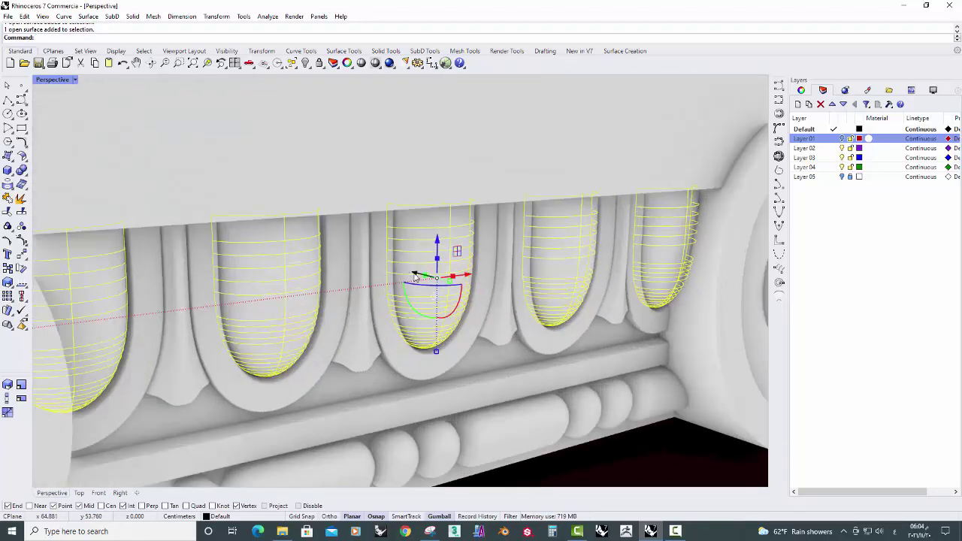
right_drag(417, 276, 361, 297)
scroll(362, 297, down, 2)
key(Escape)
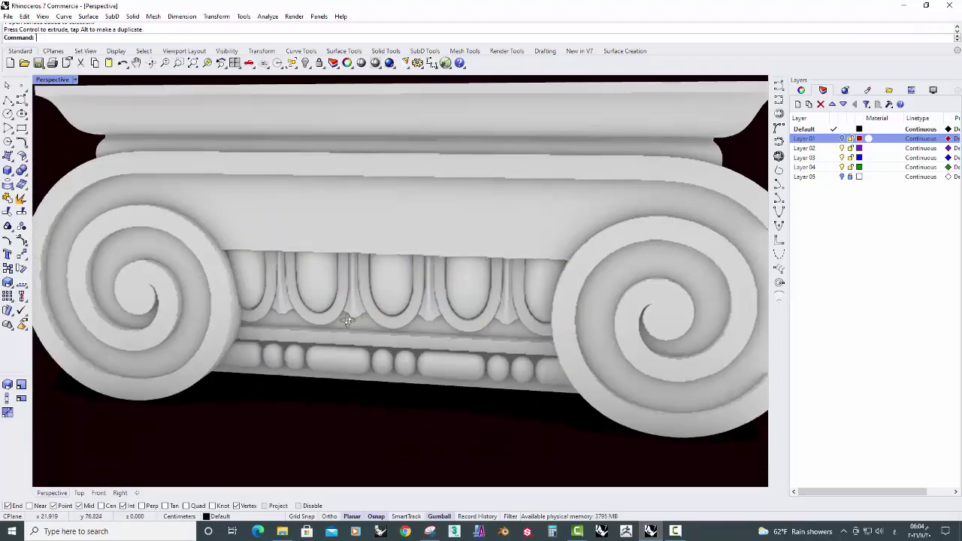
right_drag(335, 349, 403, 305)
scroll(402, 304, down, 2)
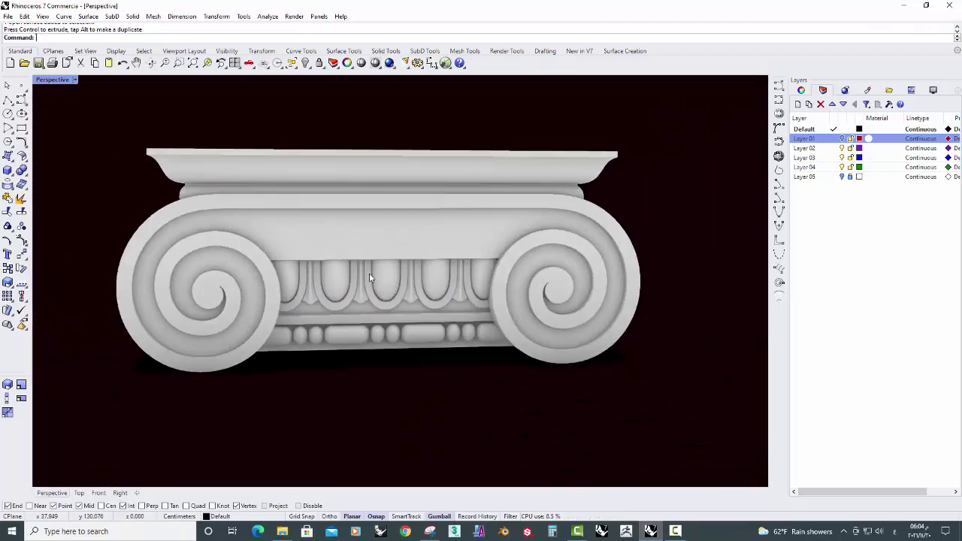
mouse_move(403, 361)
right_down()
mouse_move(398, 303)
mouse_move(370, 299)
mouse_move(463, 318)
mouse_move(381, 315)
right_up()
scroll(398, 303, up, 2)
scroll(370, 299, down, 2)
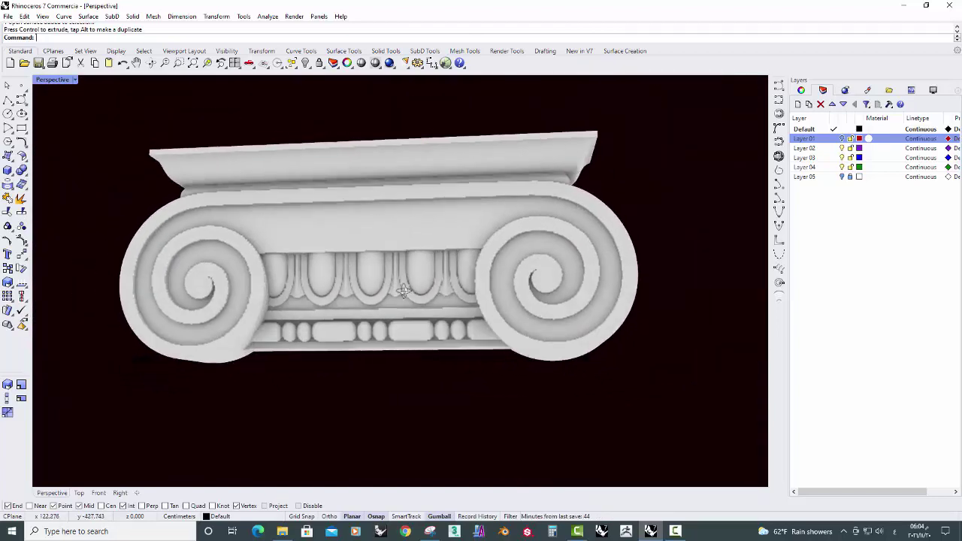
scroll(381, 296, up, 2)
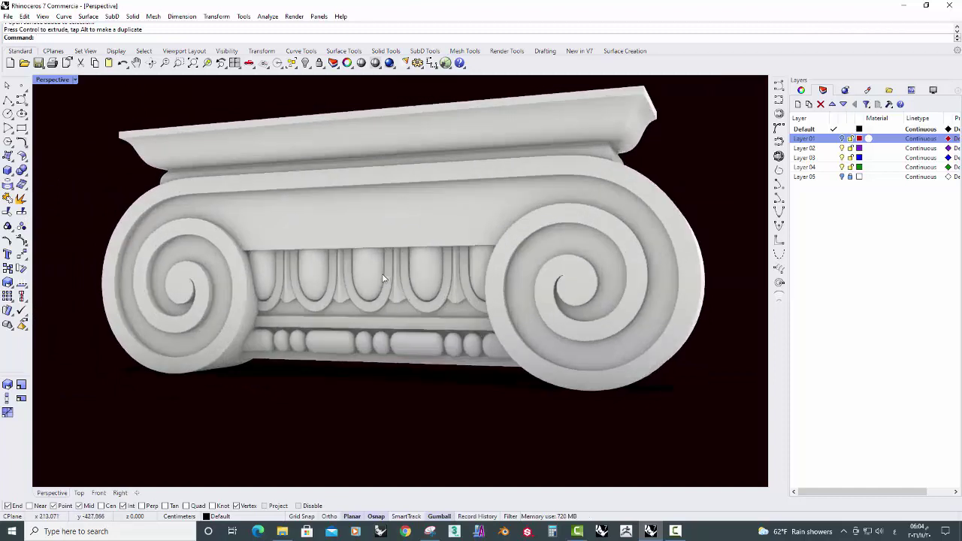
right_drag(373, 271, 411, 341)
scroll(411, 341, down, 1)
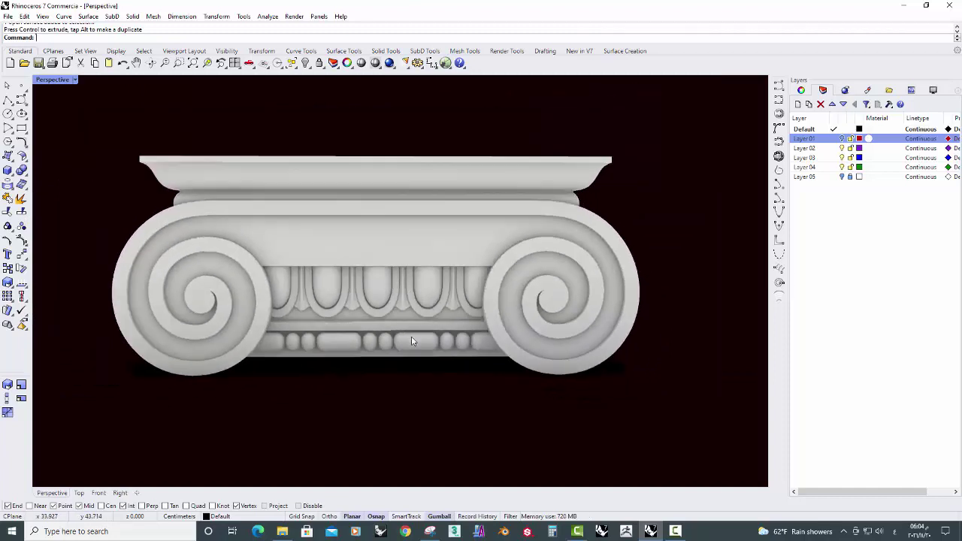